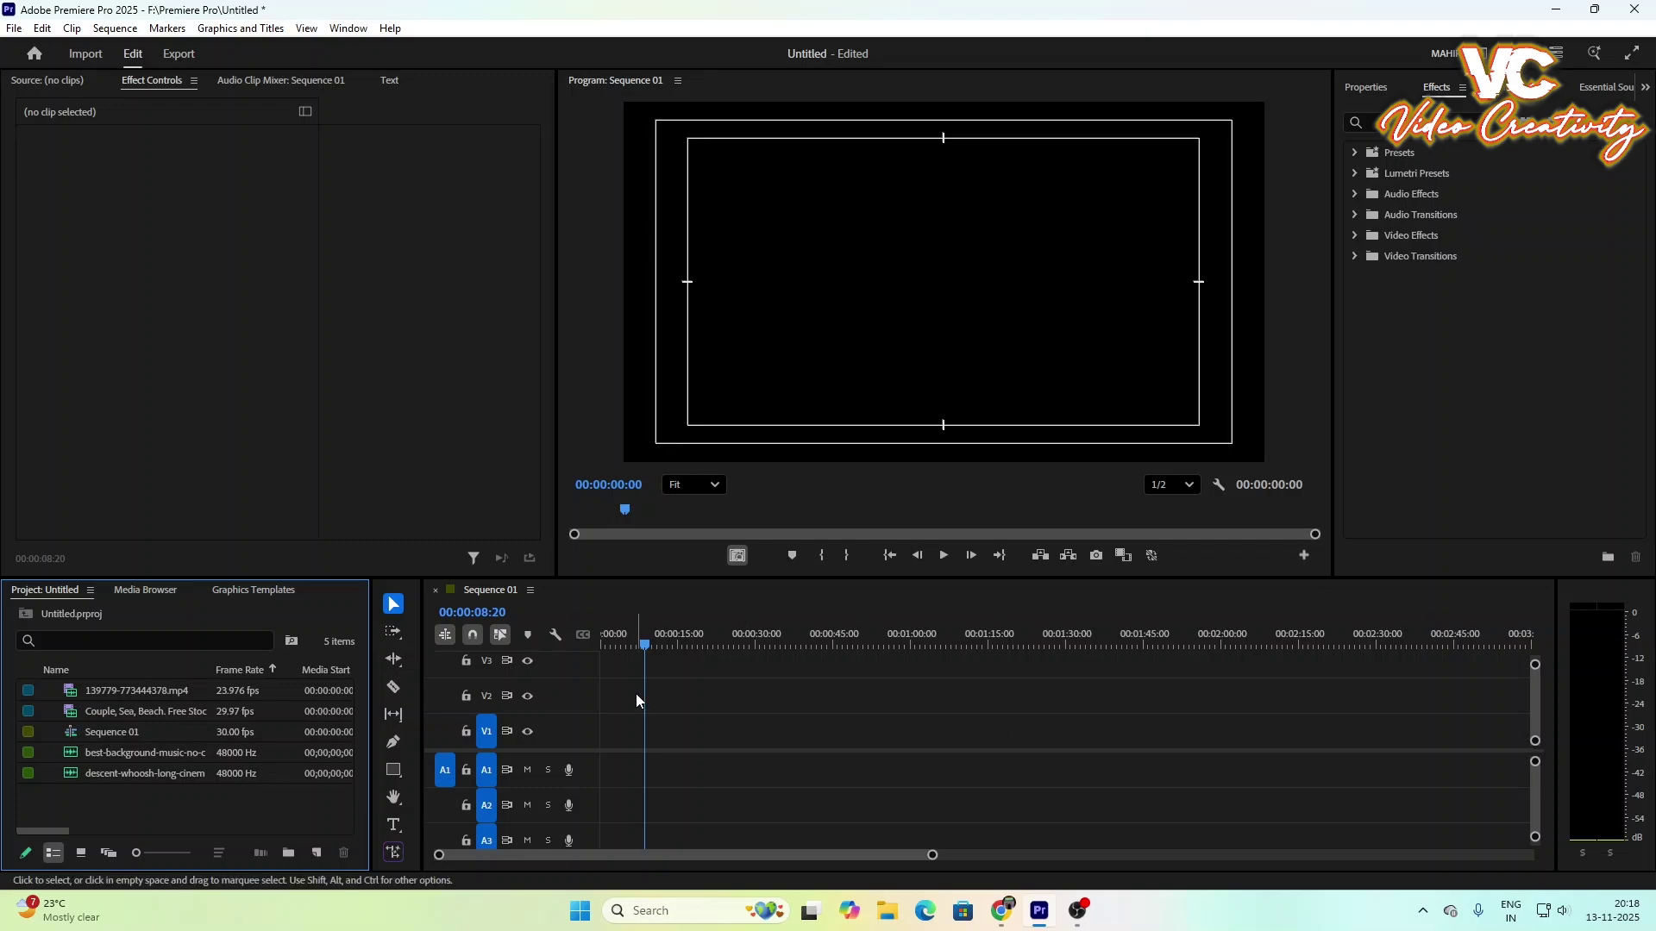
Step: Place 139779-773444378.mp4 at the sequence start on V1 and the Couple, Sea, Beach clip further along at about 00:00:52:25
drag(633, 644, 388, 758)
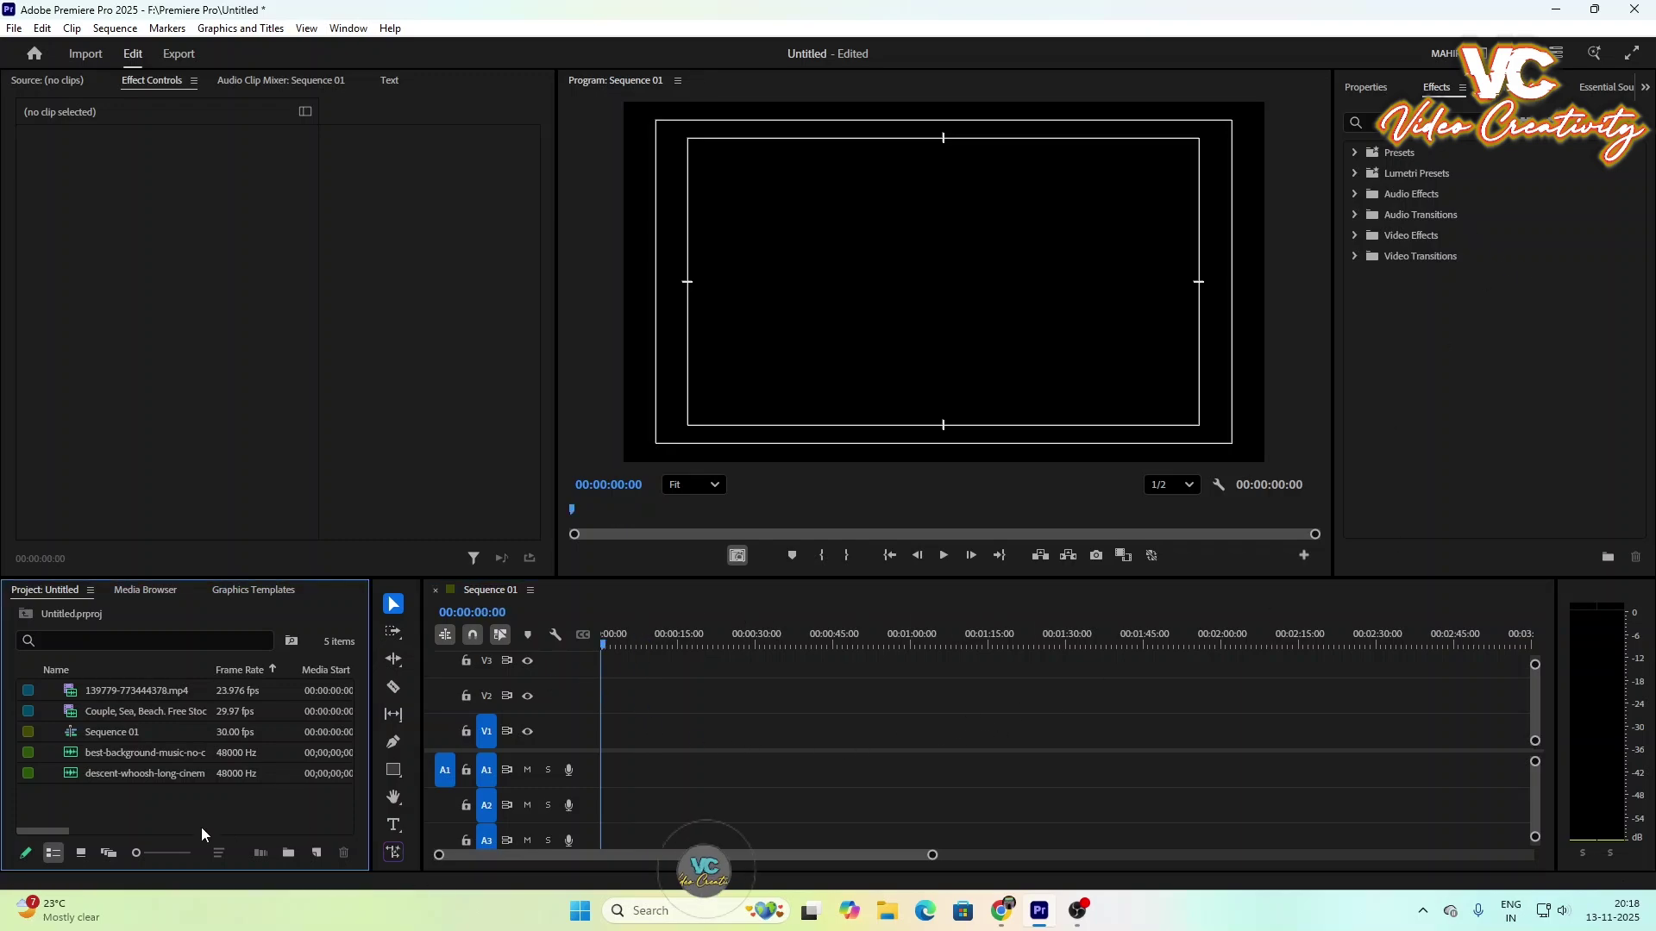
drag(119, 690, 593, 747)
click(948, 525)
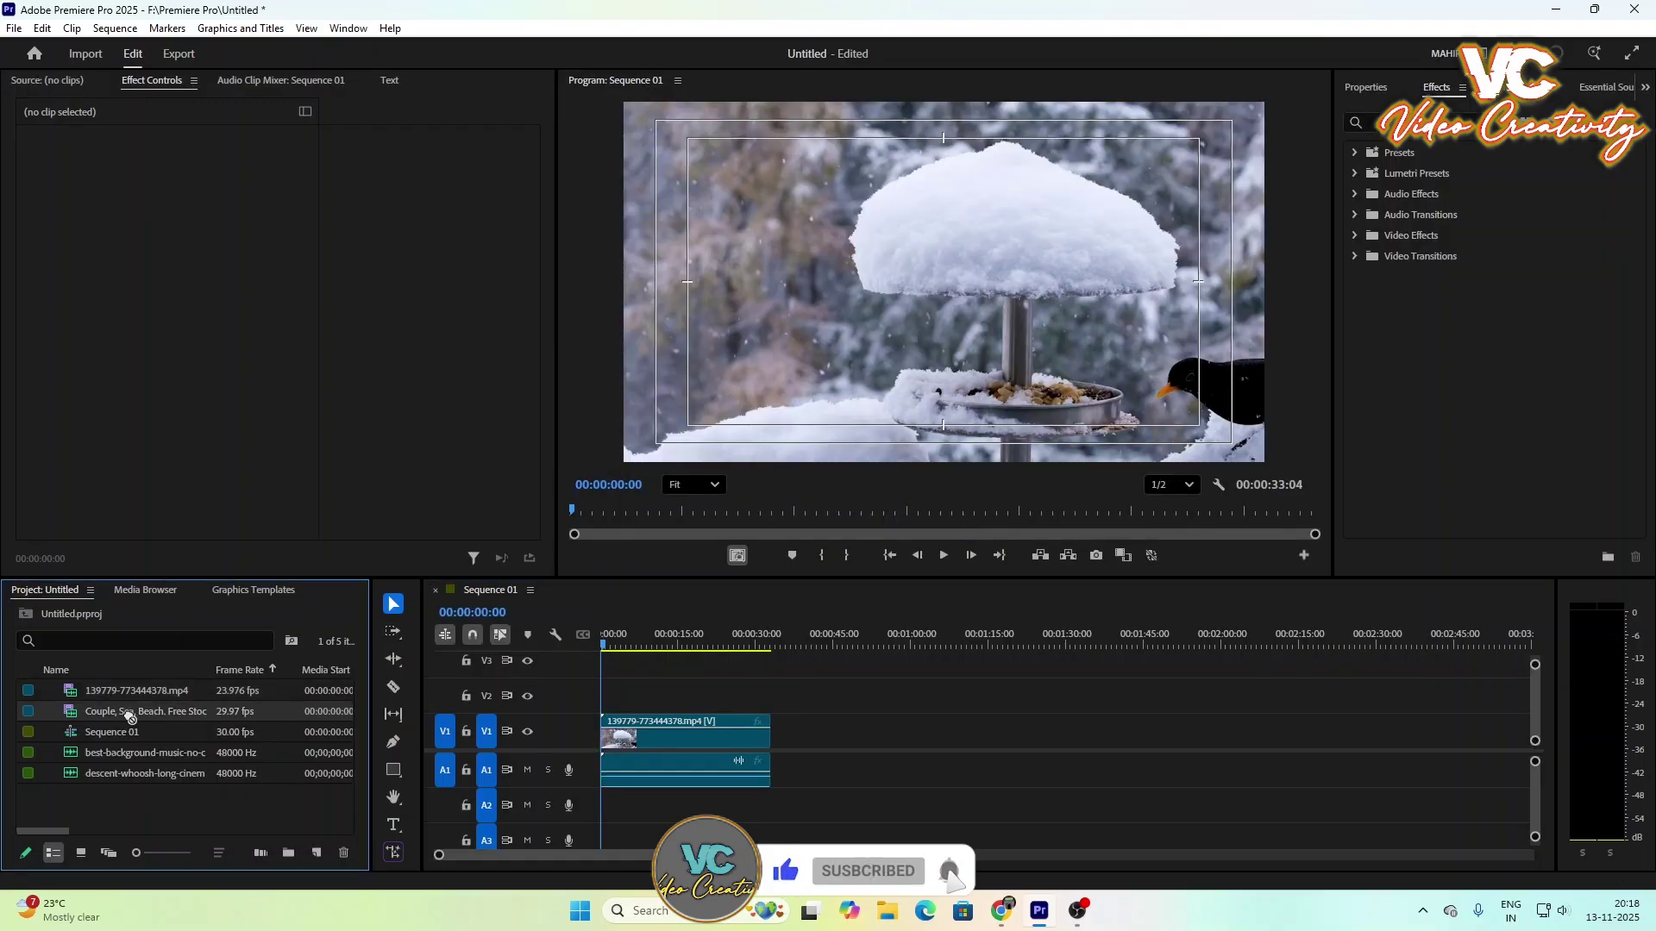
drag(119, 717, 891, 688)
click(876, 632)
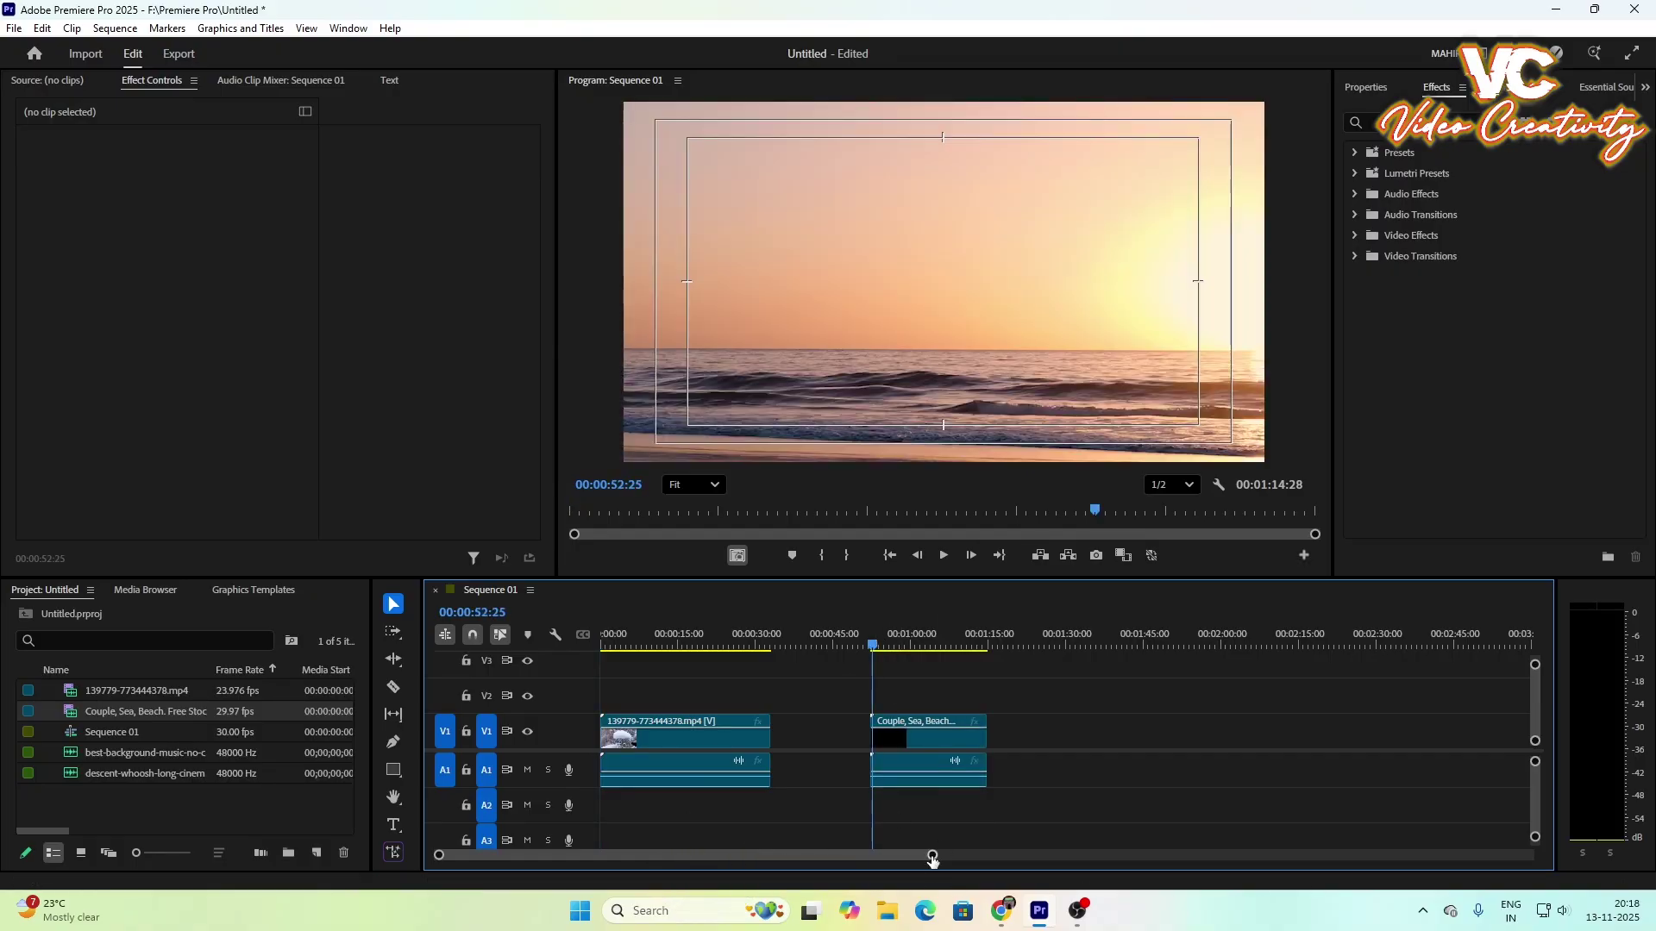
Step: Split the 139779-773444378.mp4 clip at about 00:00:04:26 and delete the part after the cut
drag(933, 854, 802, 875)
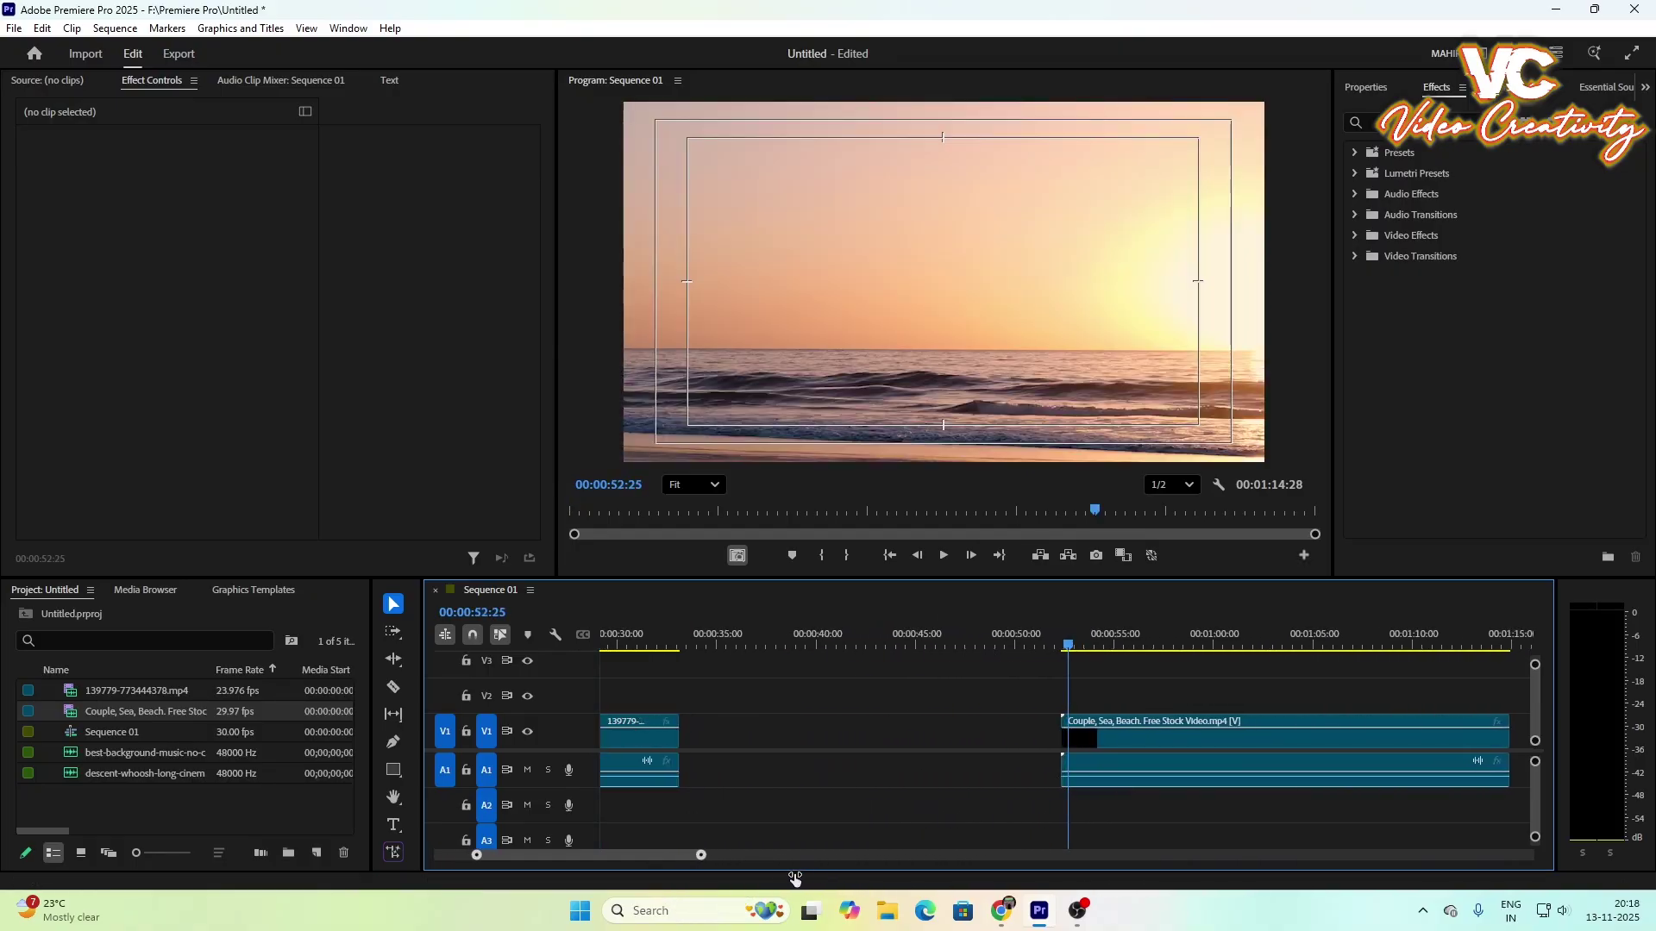
drag(621, 854, 567, 855)
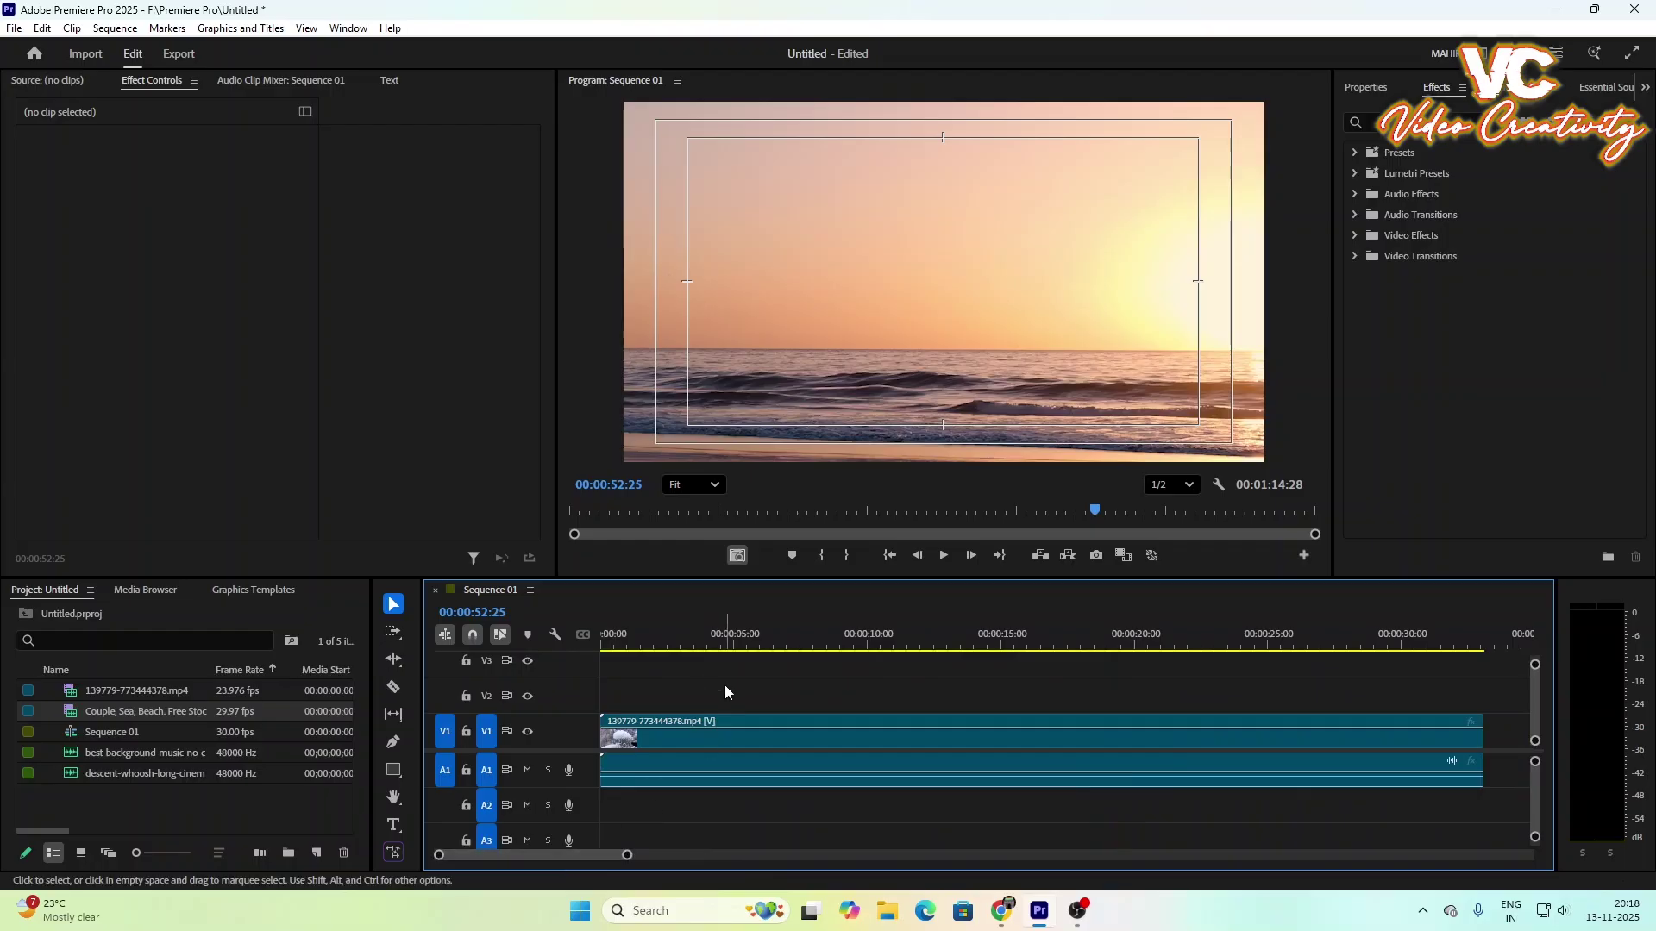
key(c)
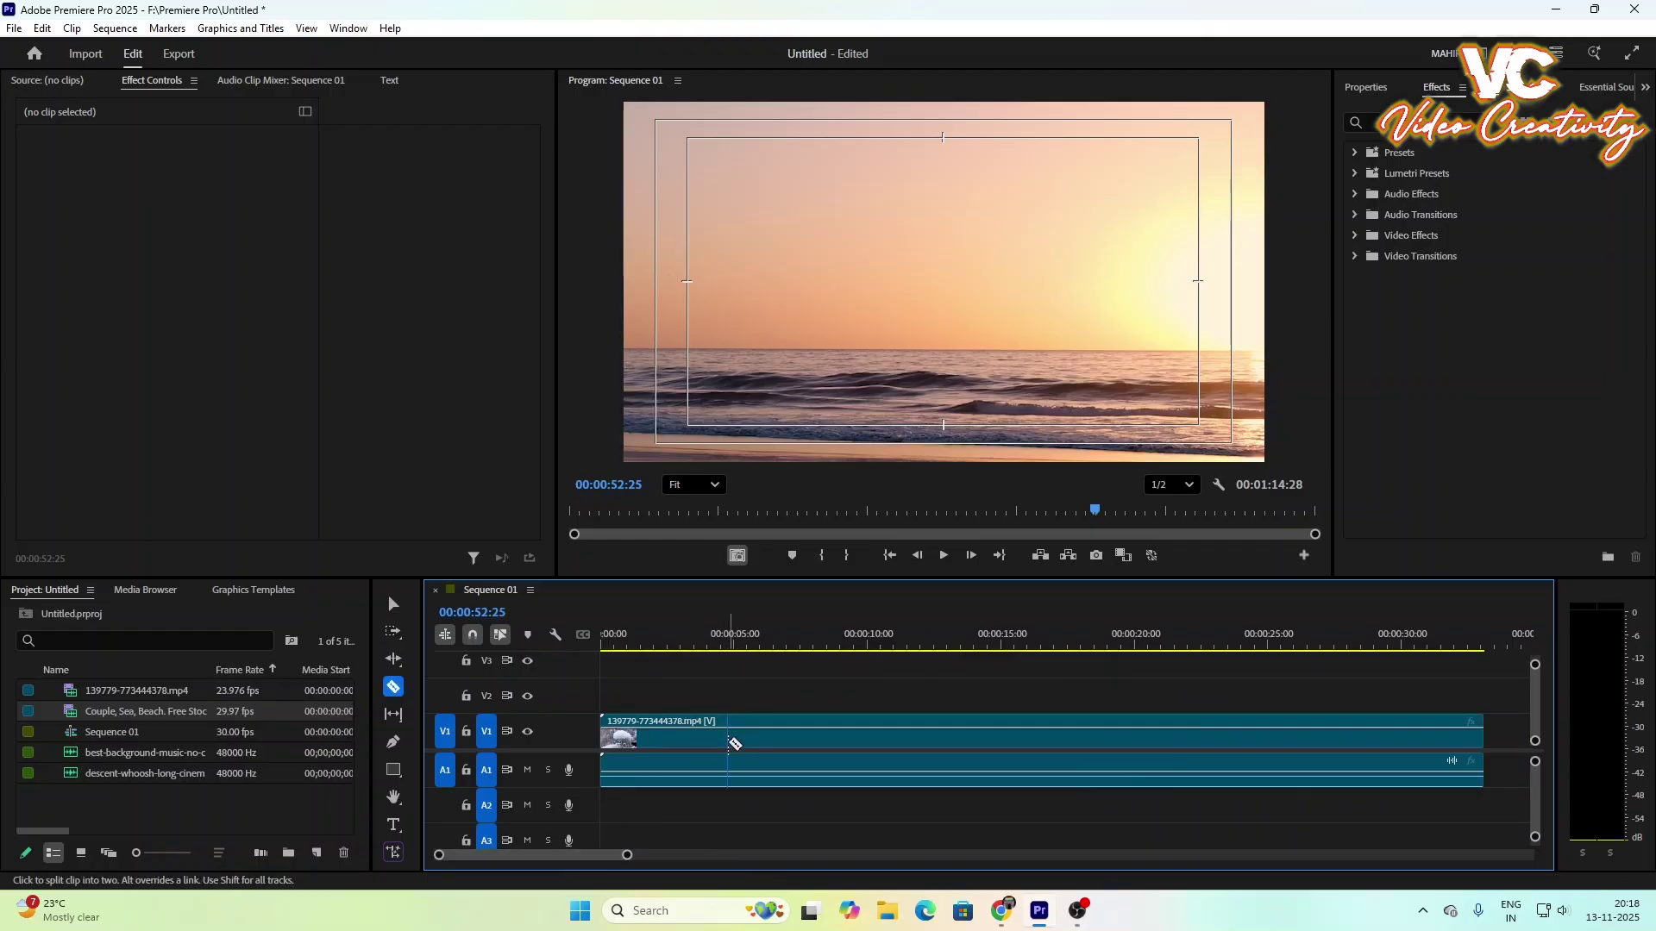
click(730, 741)
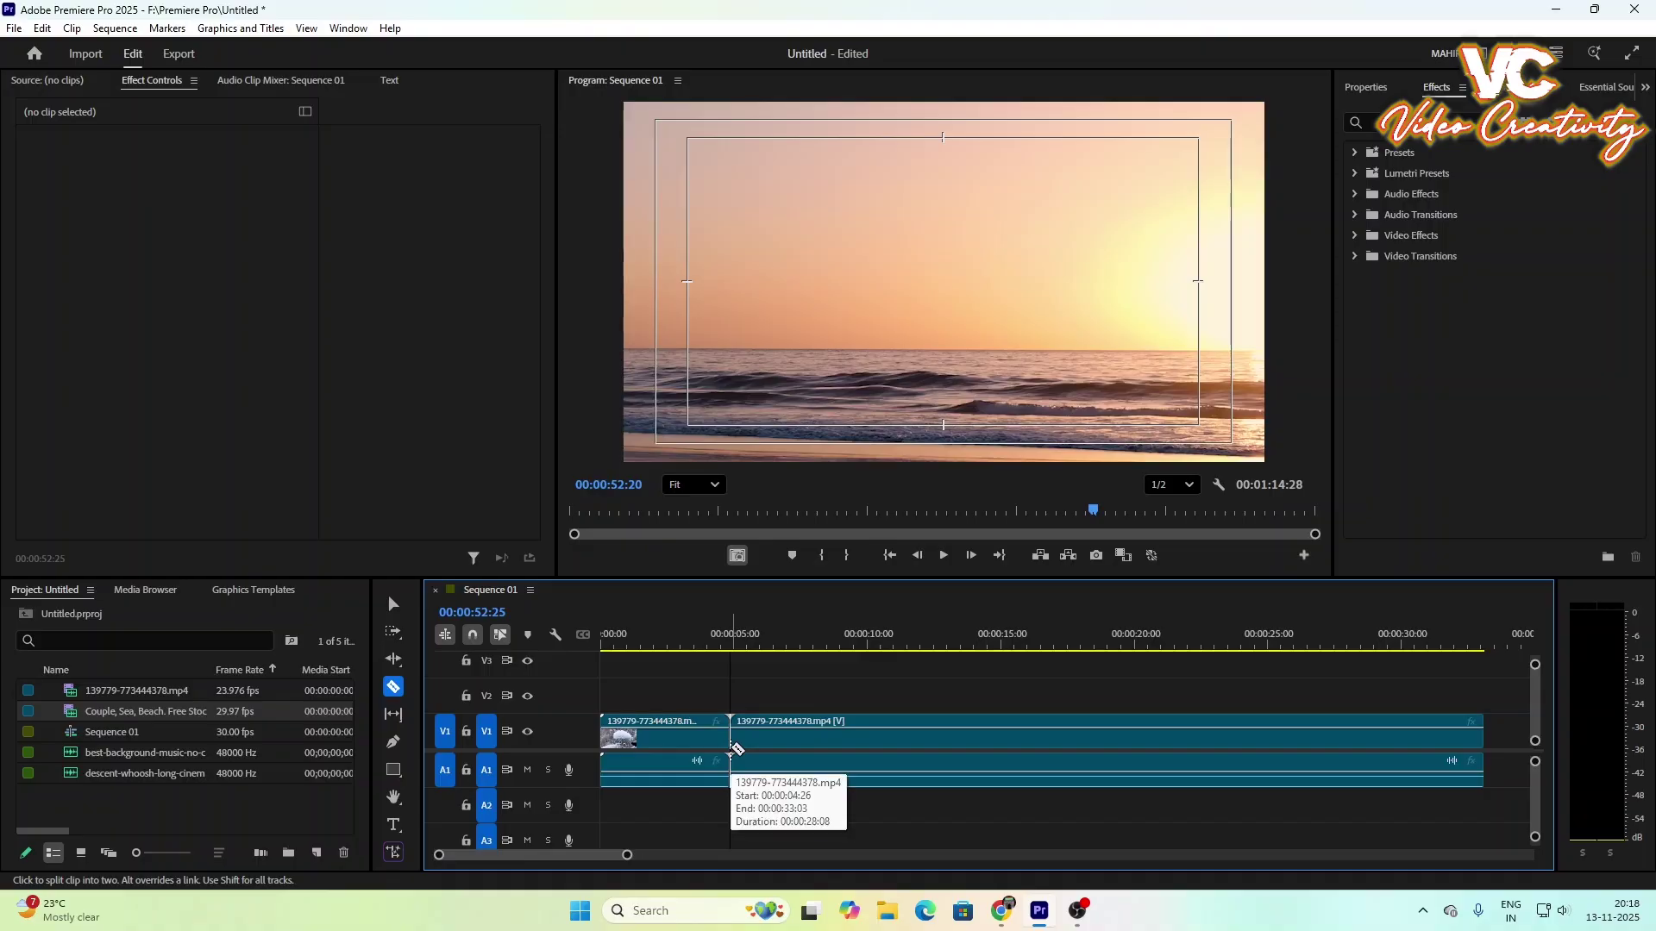
key(v)
click(740, 768)
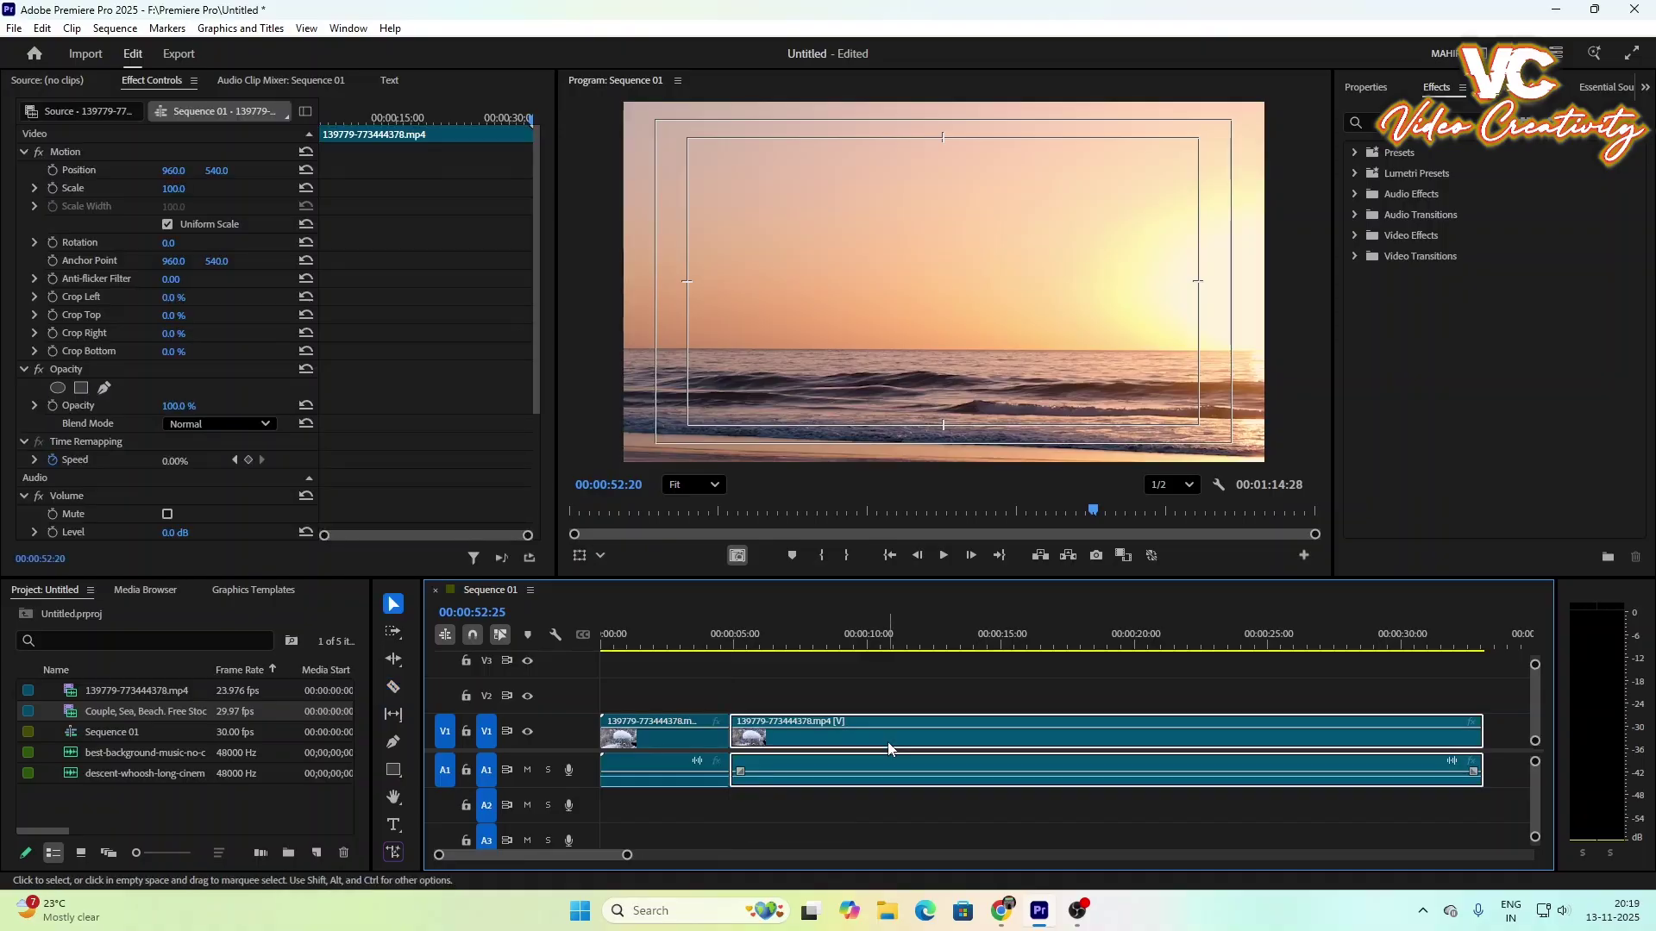
key(Delete)
Step: Unlink the 139779-773444378.mp4 clip's audio from its video and delete the audio
right_click(686, 778)
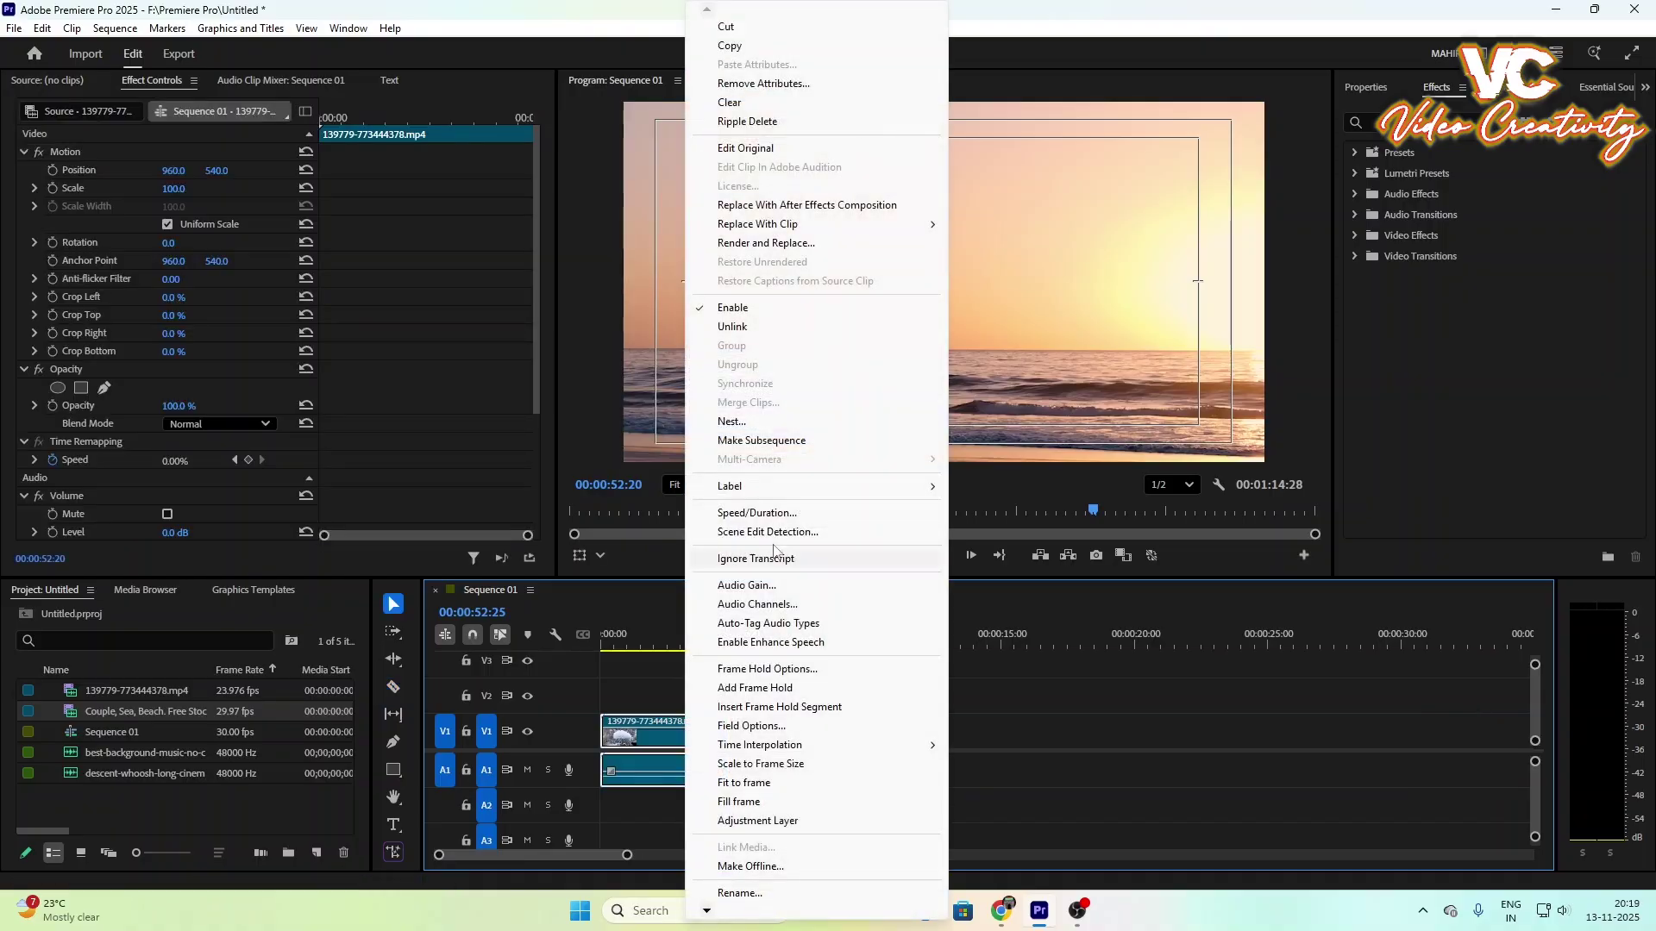
click(741, 326)
click(675, 767)
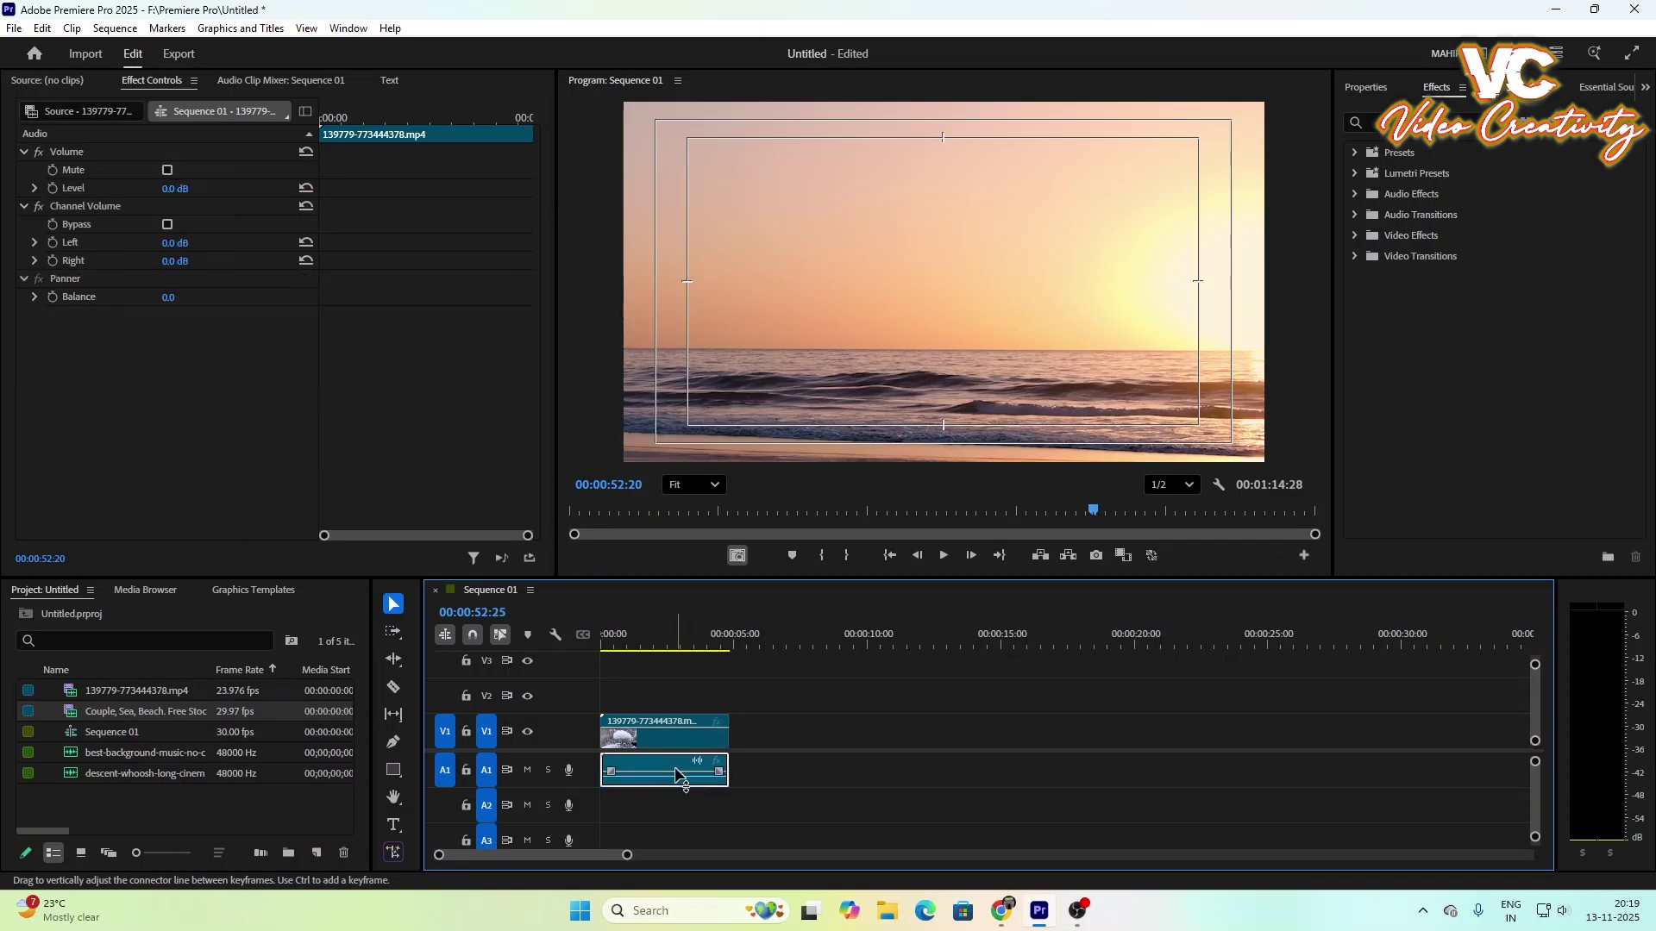
key(Delete)
Step: Move the beach clip to the sequence start on V2 and cut off everything beyond the end of the V1 clip
drag(628, 855, 737, 855)
drag(1342, 748, 696, 703)
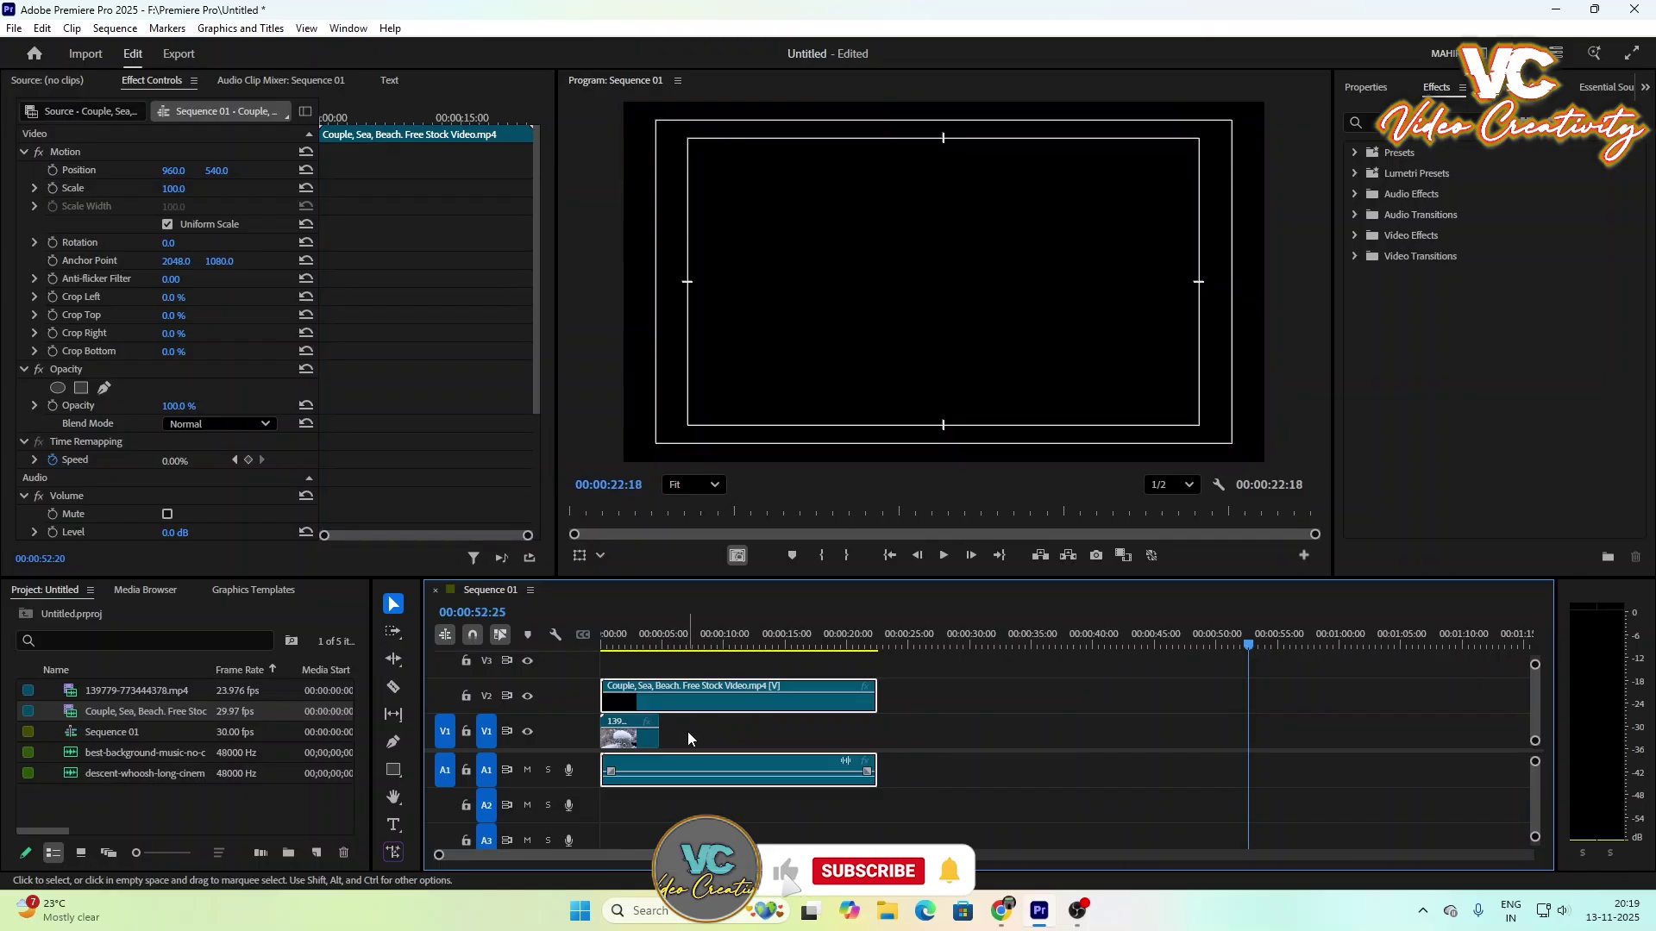
key(c)
click(666, 703)
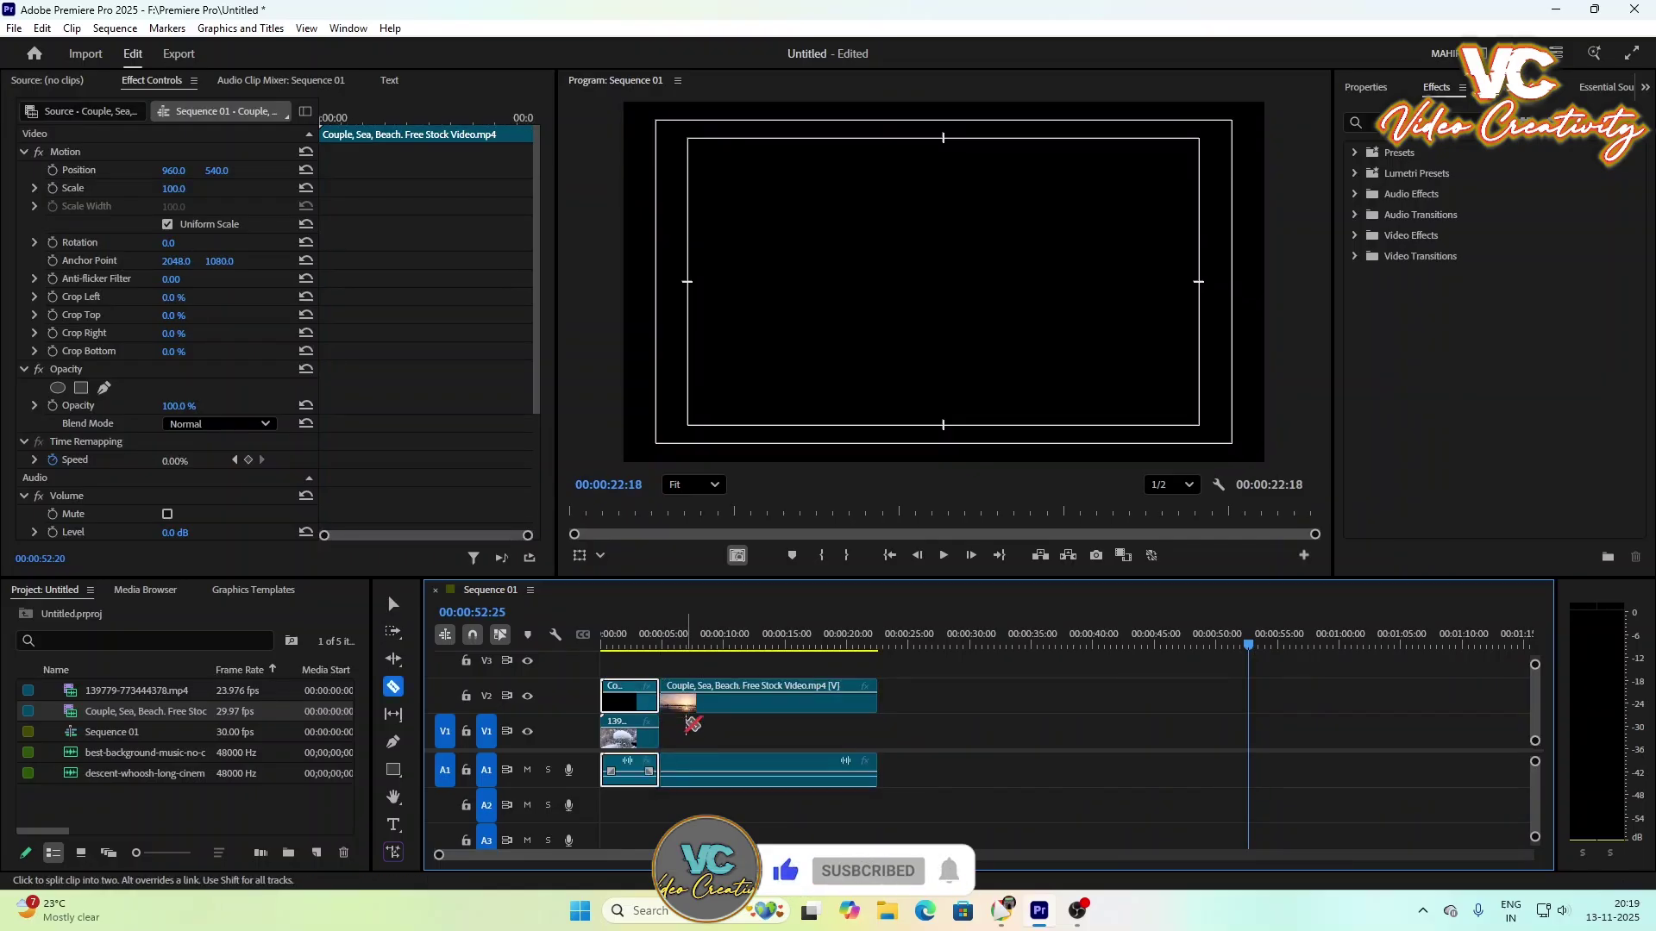
key(v)
click(728, 700)
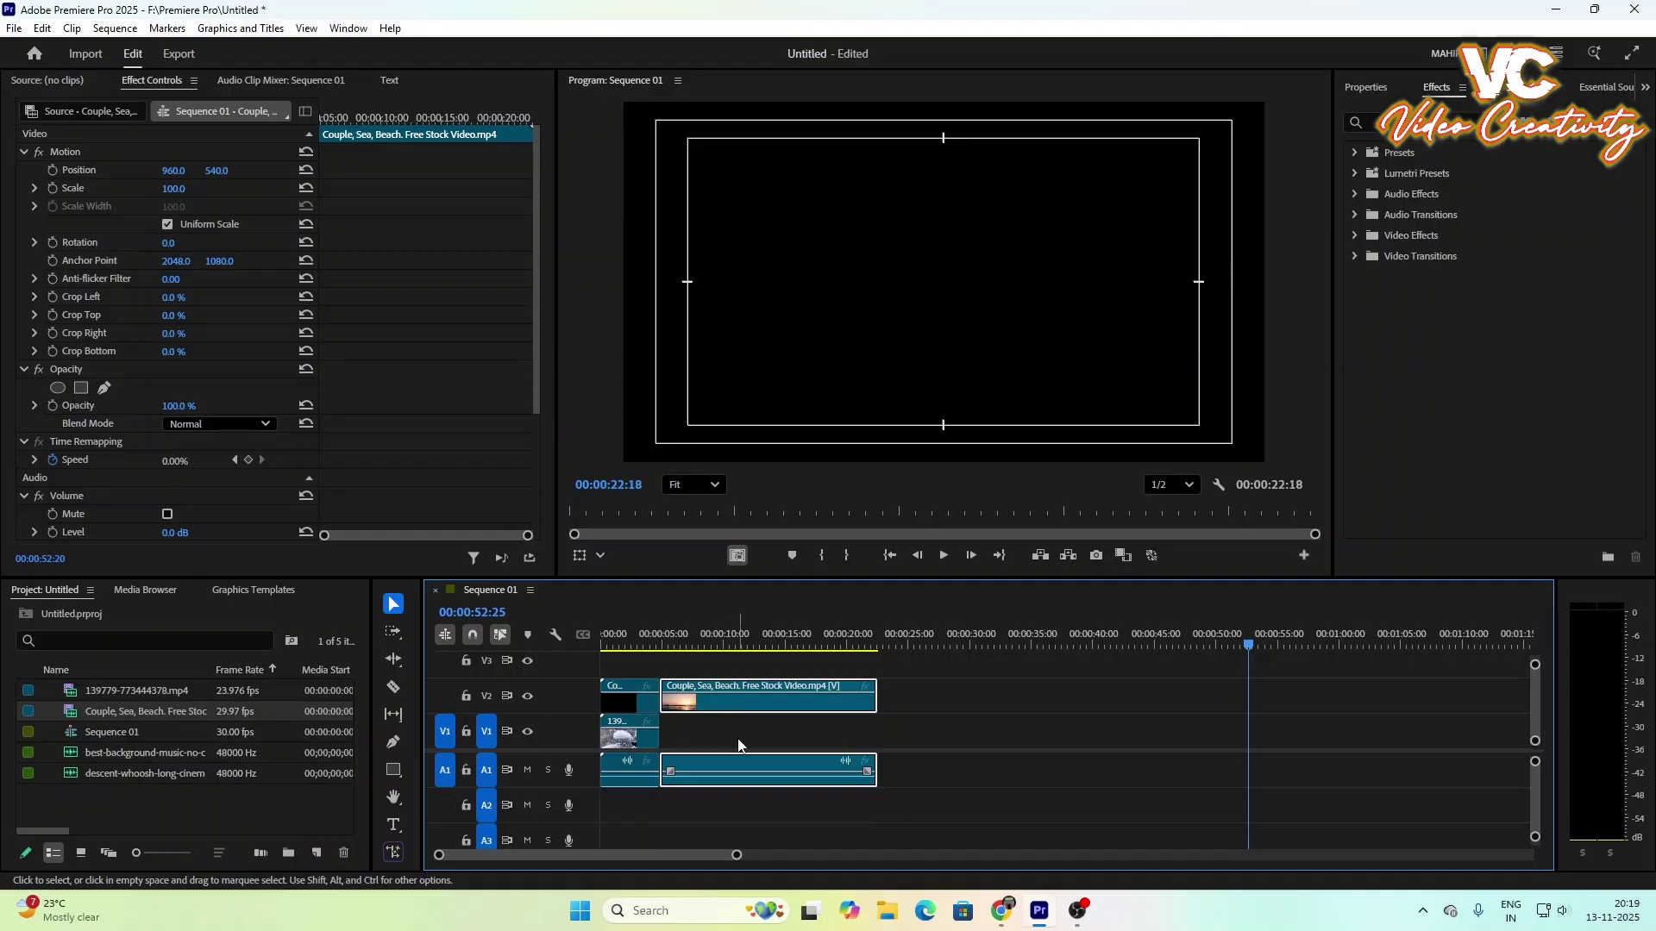
key(Delete)
Step: Unlink the beach clip's audio from its video and delete the audio
click(646, 772)
right_click(643, 770)
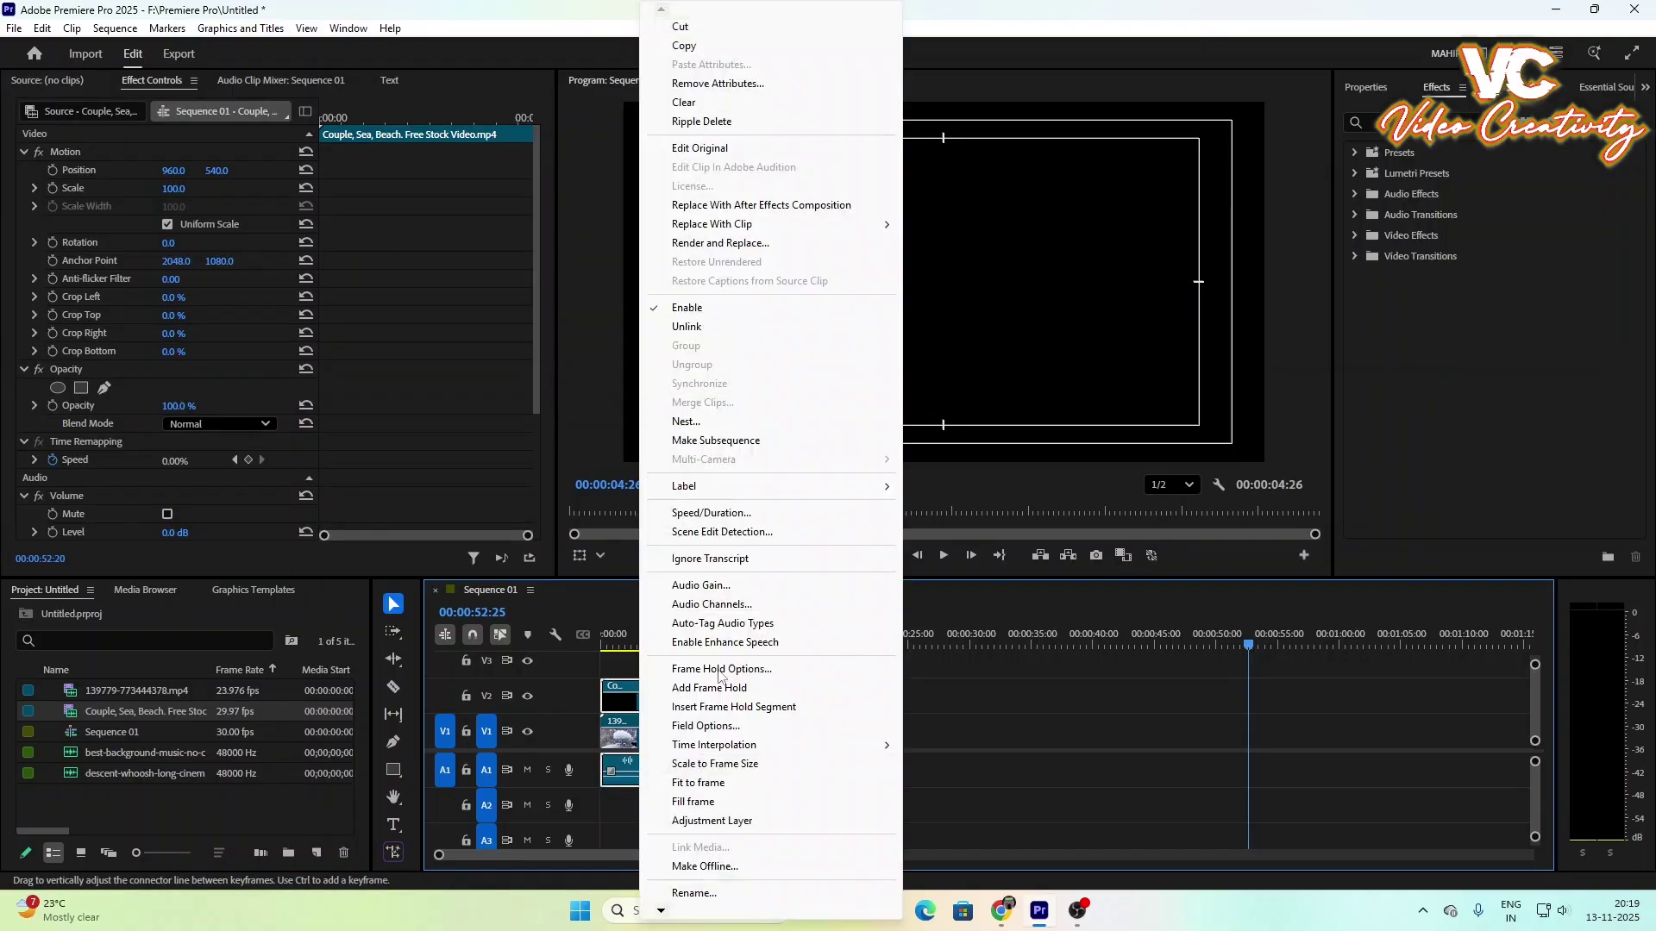
click(732, 329)
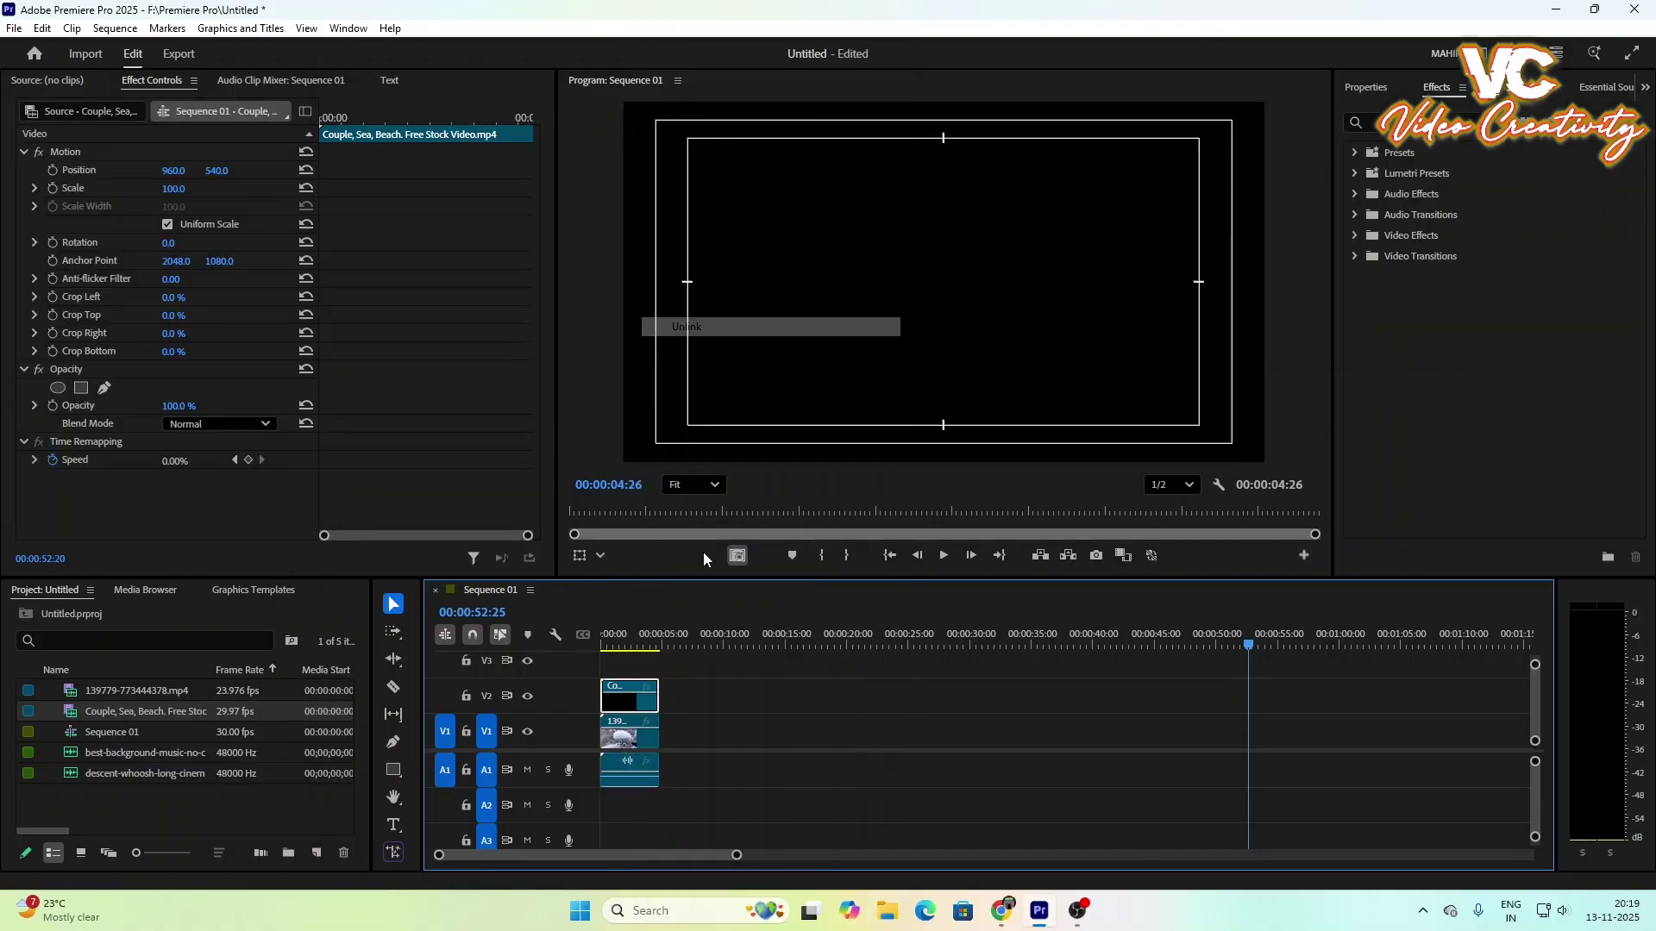
click(630, 786)
key(Delete)
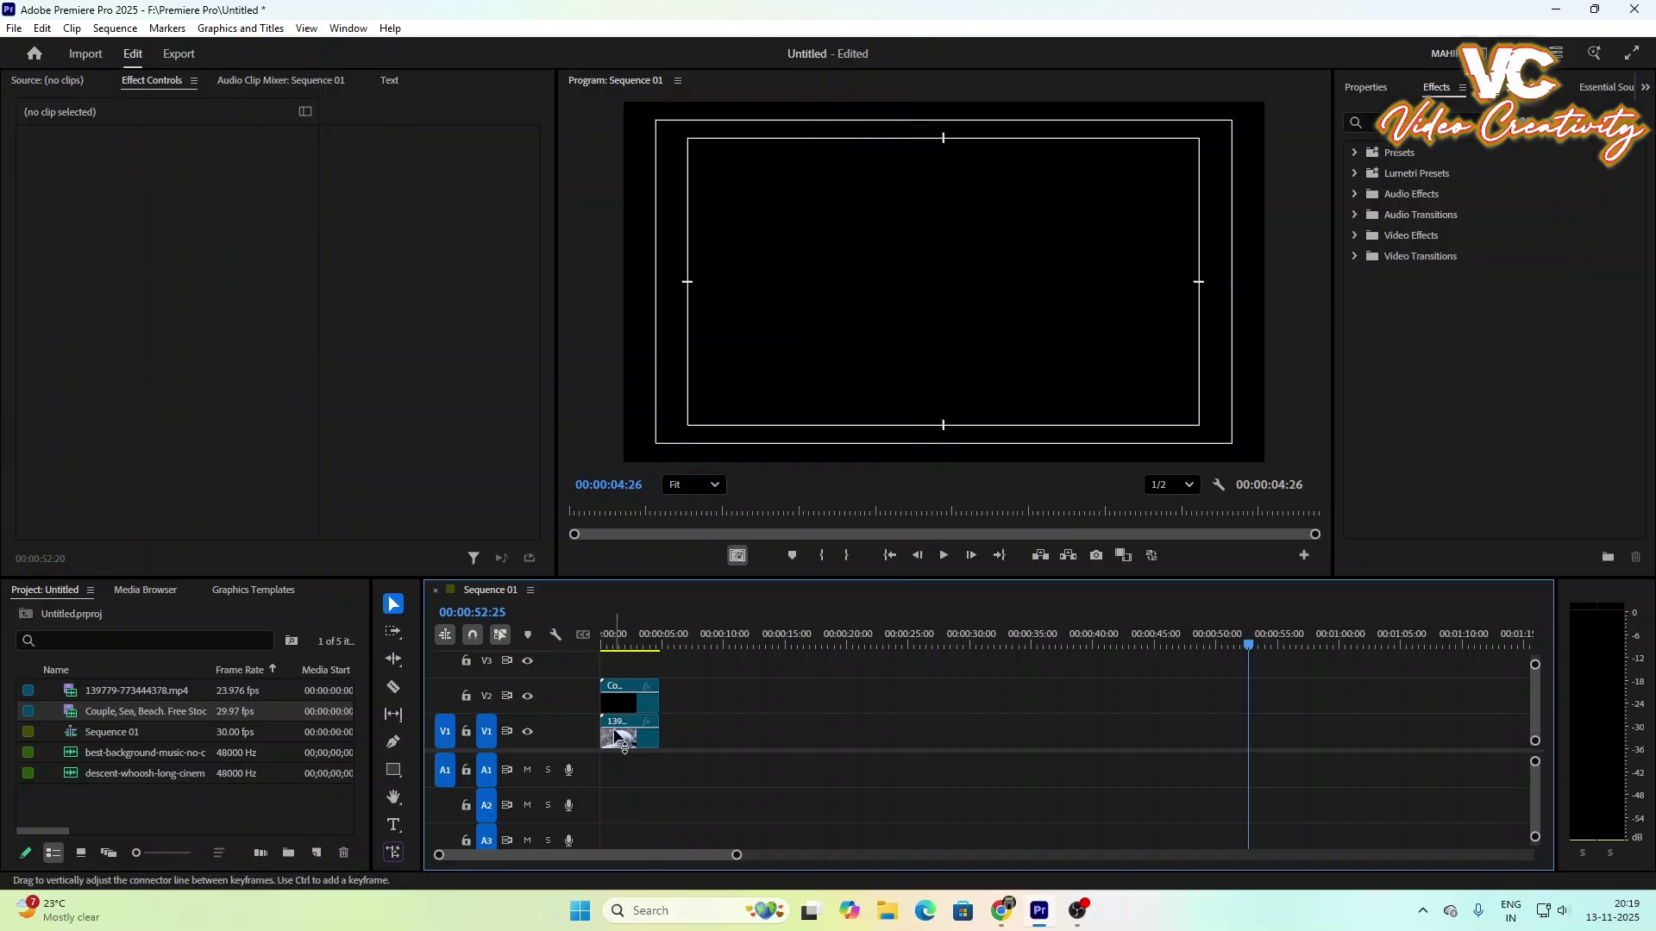
Step: Move the beach clip down to V1, directly after the 139779-773444378.mp4 clip
click(631, 705)
mouse_move(677, 709)
mouse_down()
mouse_move(712, 719)
mouse_move(692, 732)
mouse_up()
drag(735, 854, 500, 854)
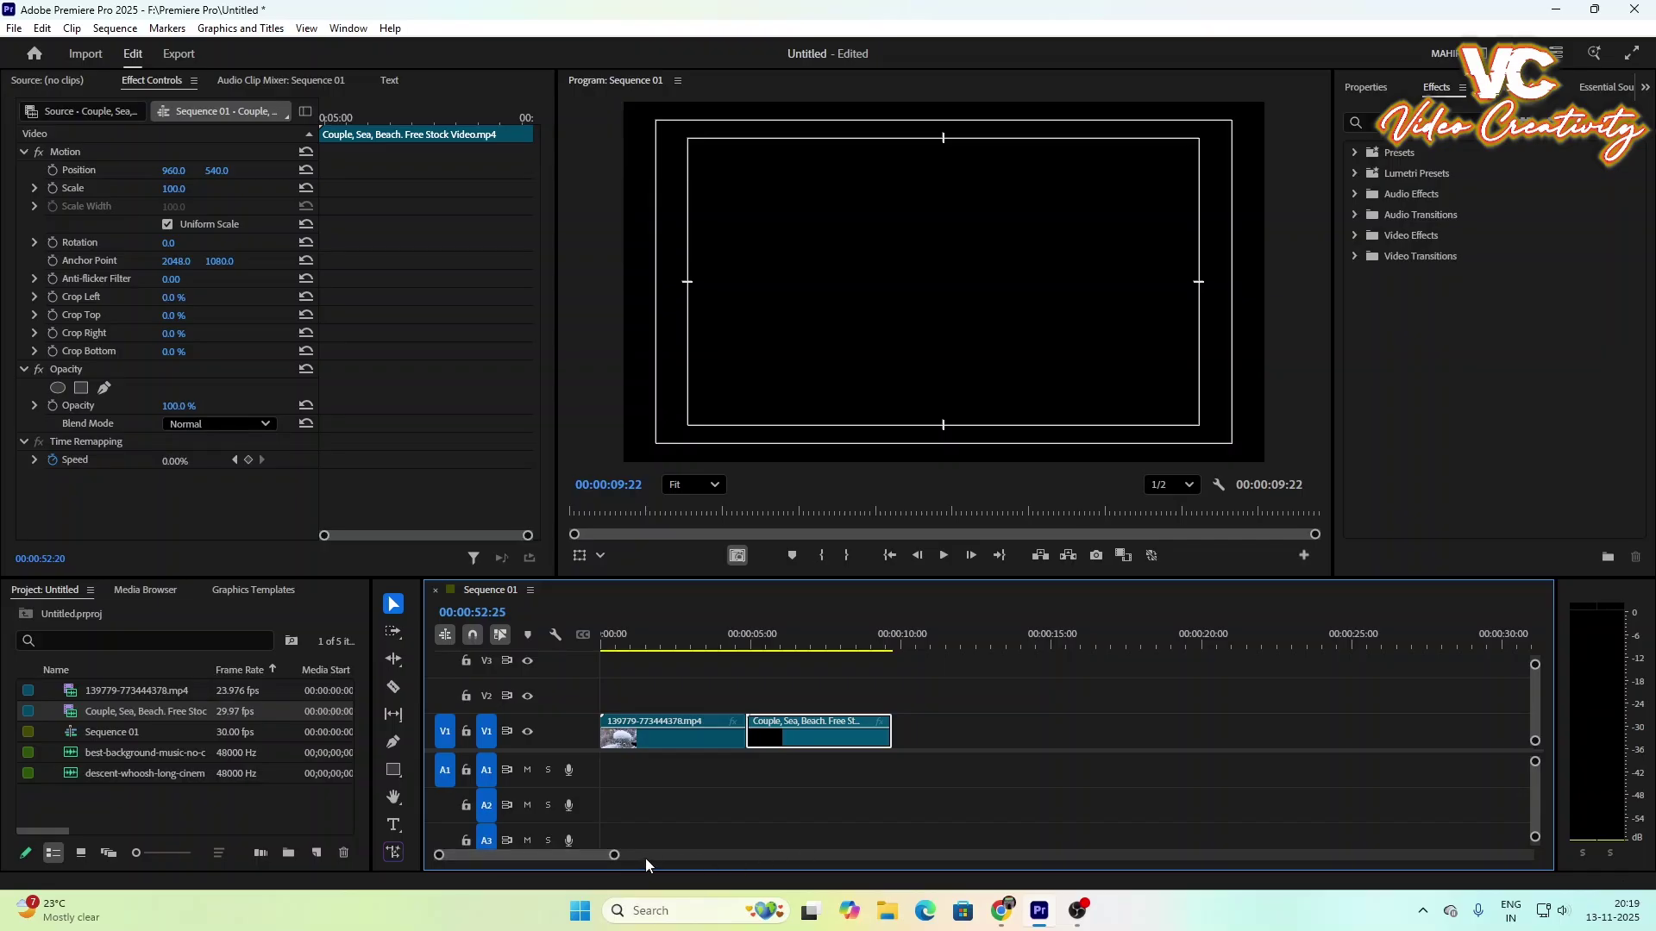
drag(615, 856, 567, 856)
Step: Preview the beach clip at 00:00:05:11 and set its scale to 50
drag(626, 641, 870, 688)
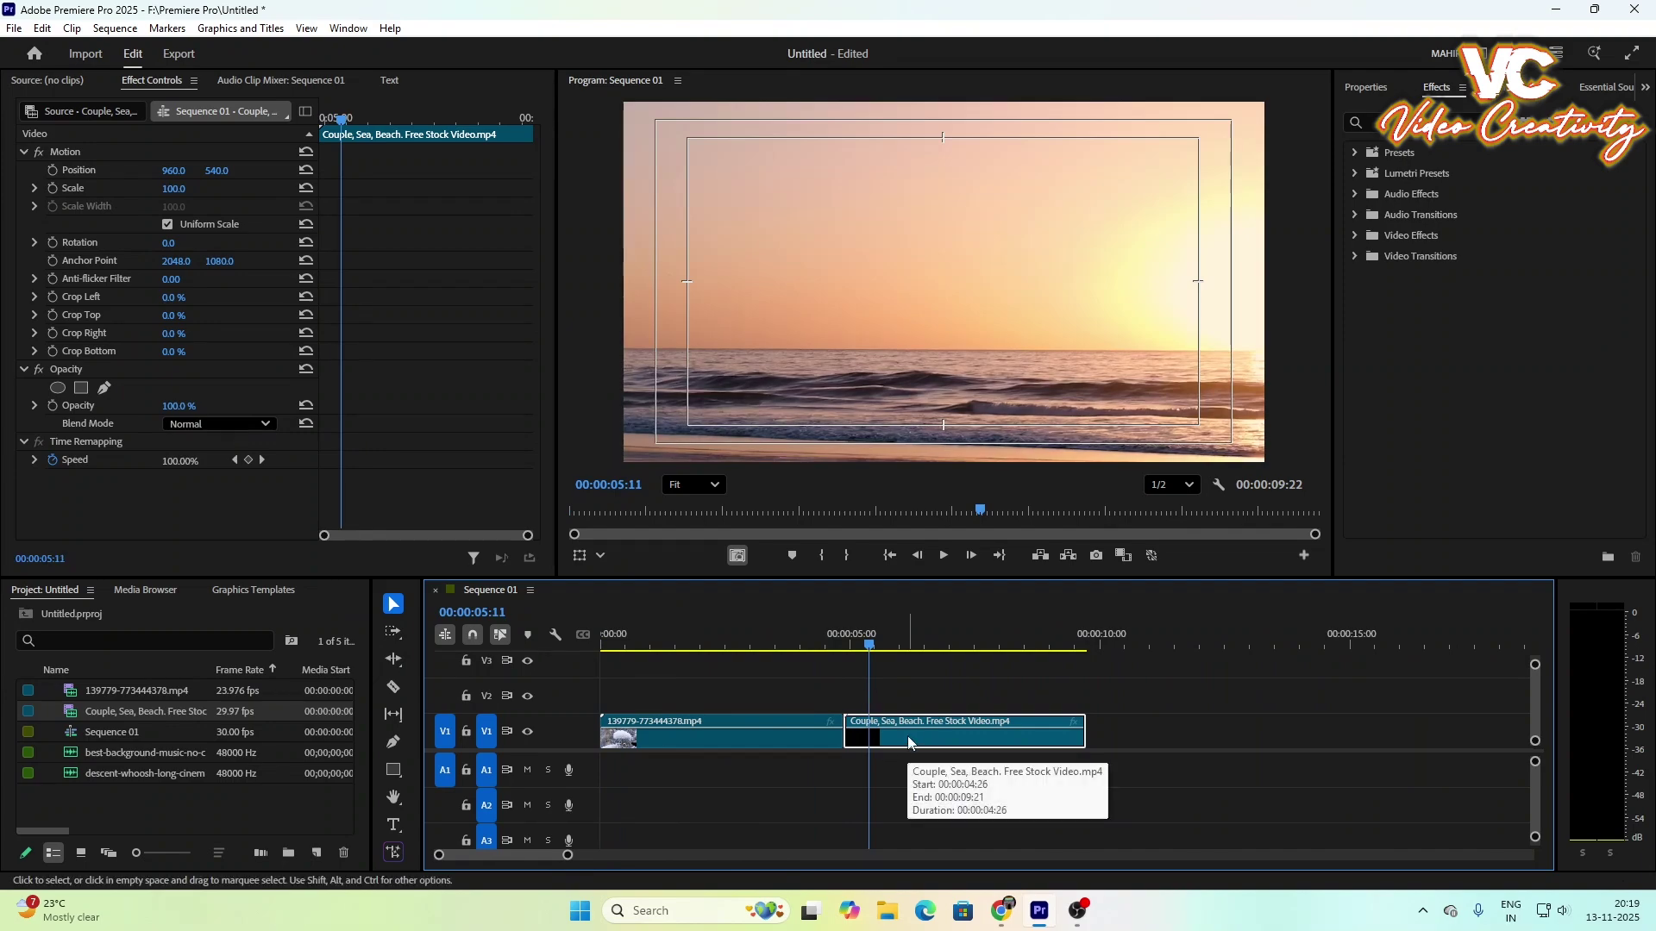
click(186, 189)
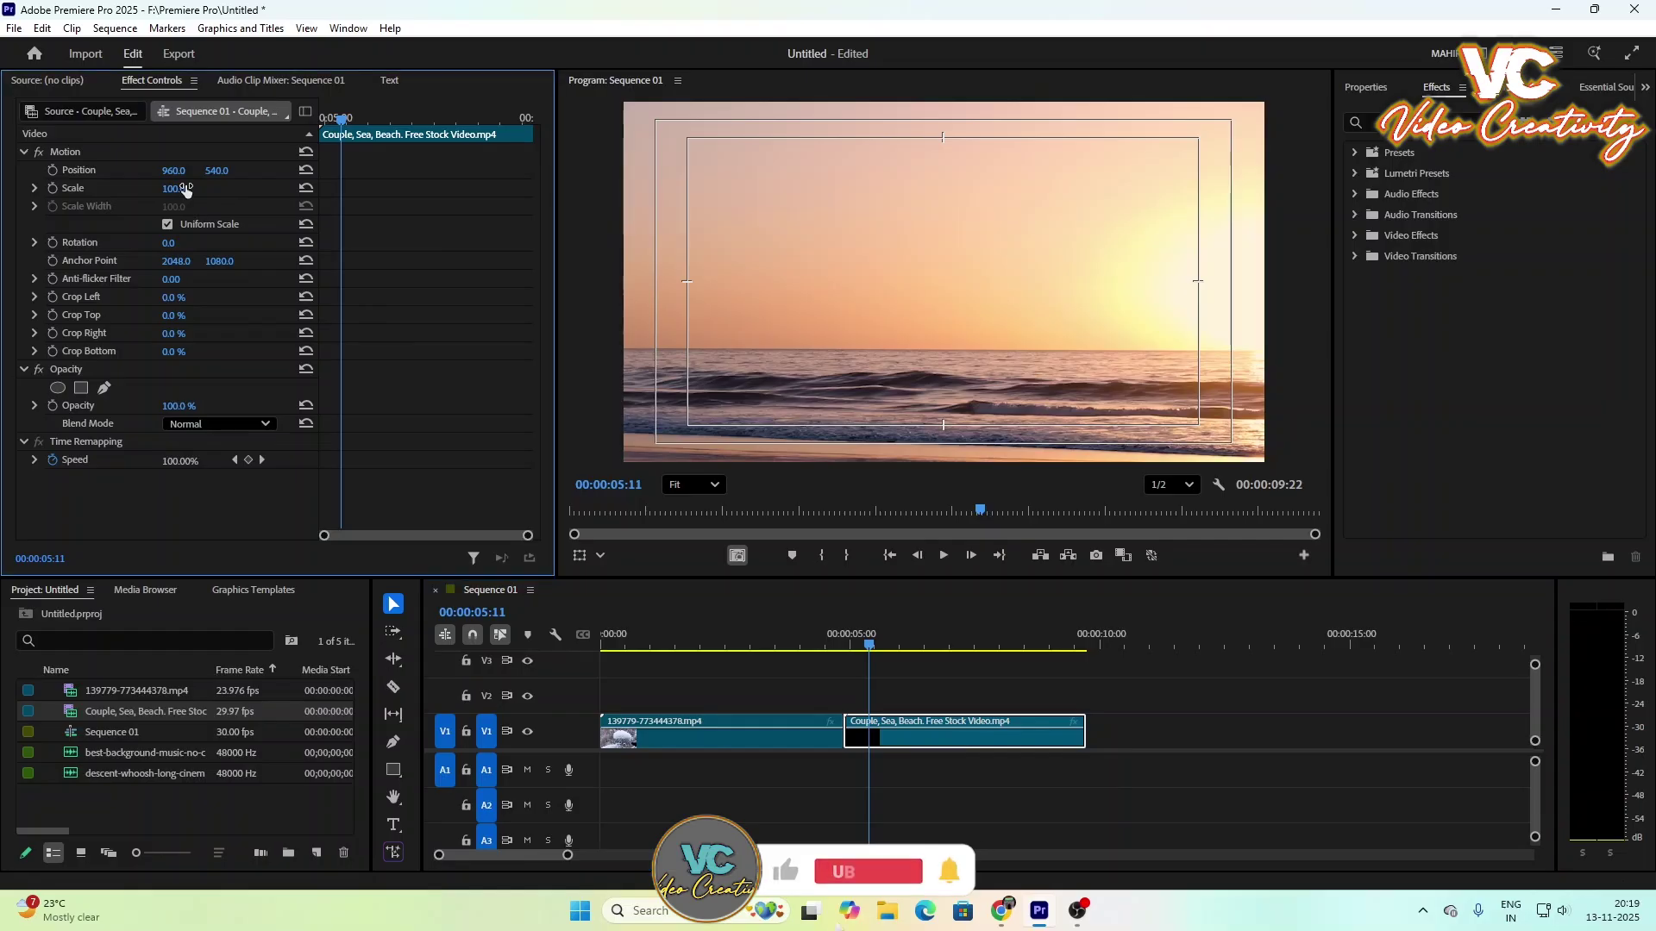
text(50)
key(Return)
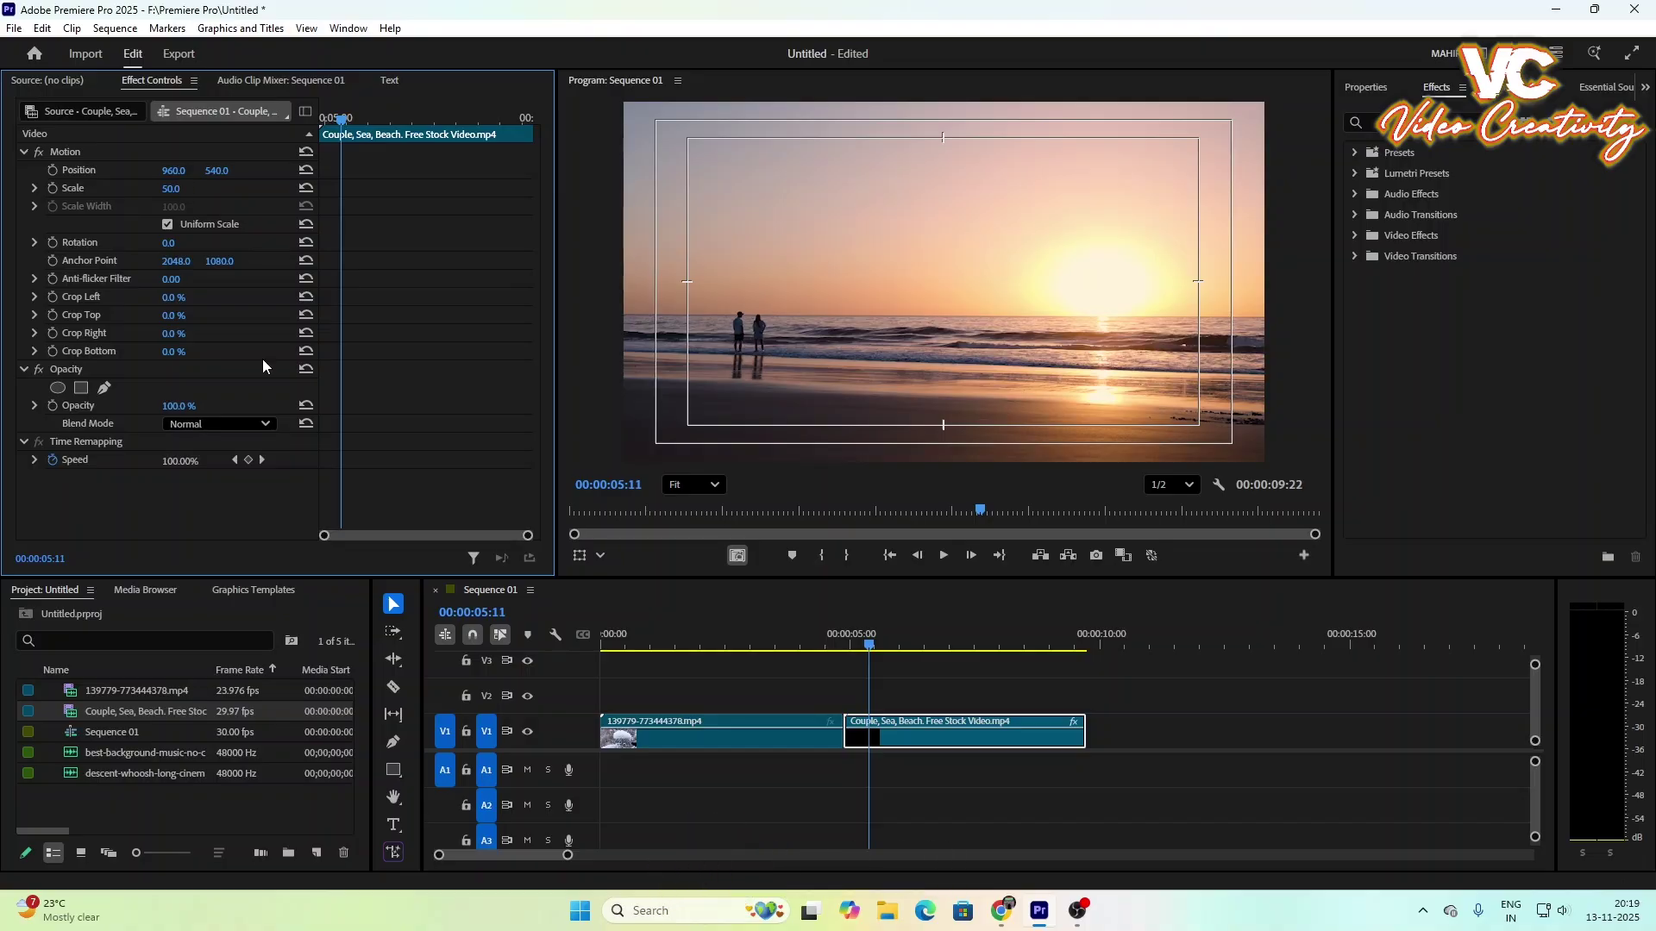
Step: Add a text layer reading WELCOME in the sky area of the beach frame at 00:00:05:11
click(680, 696)
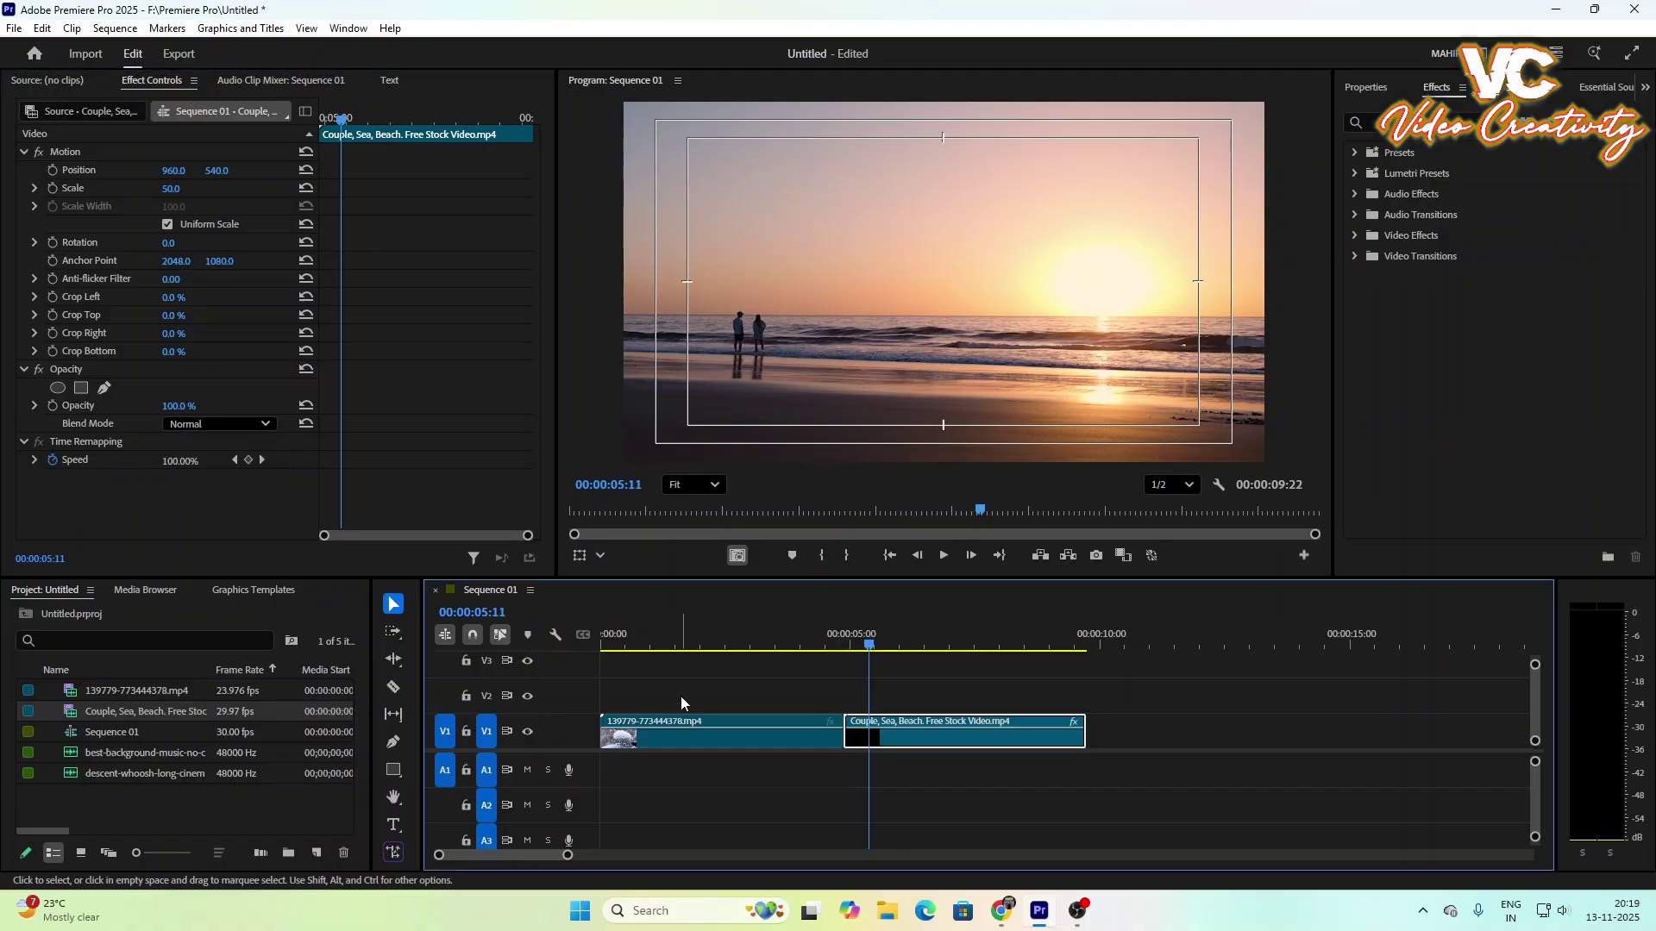
click(393, 826)
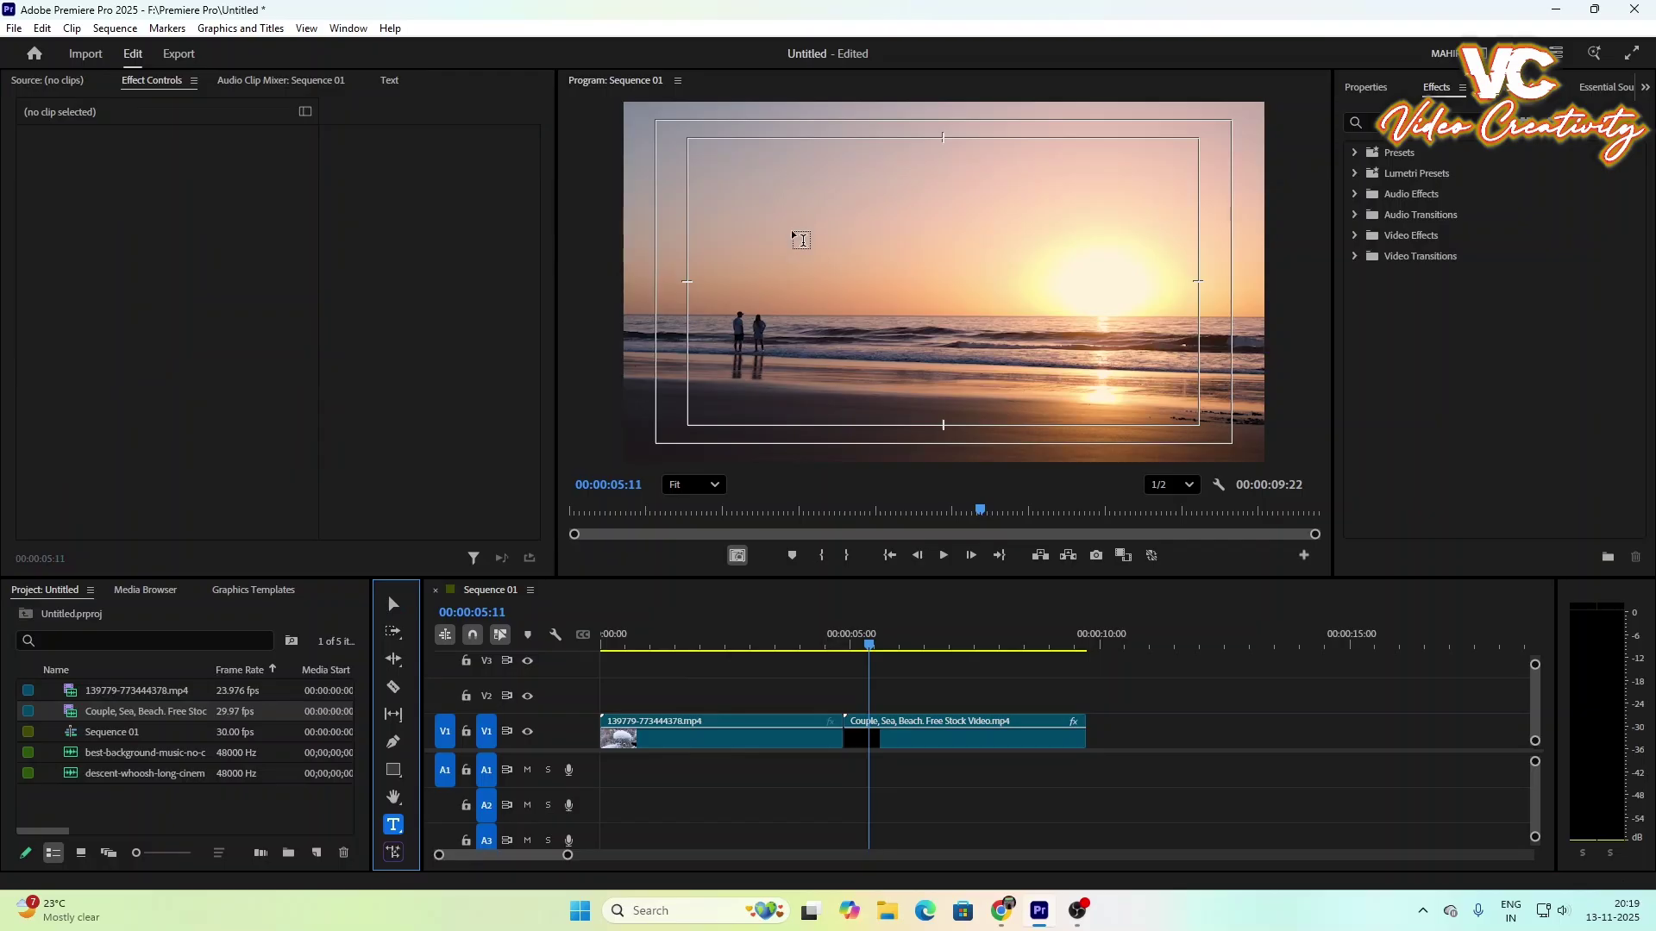
click(794, 257)
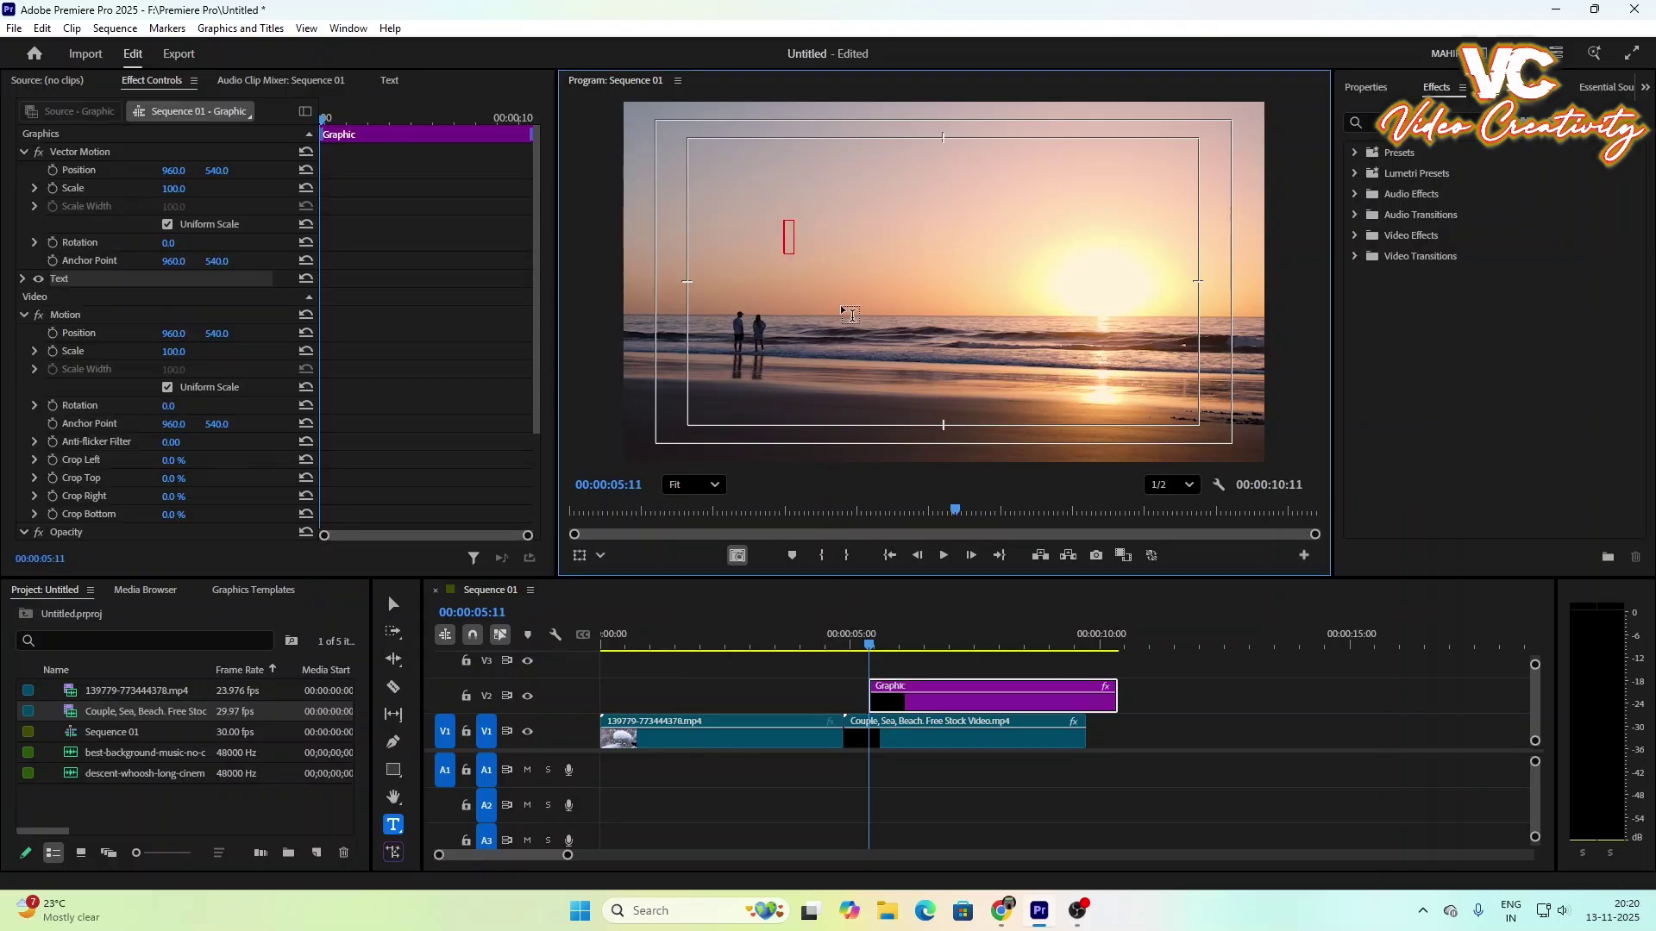
text(WELCOME)
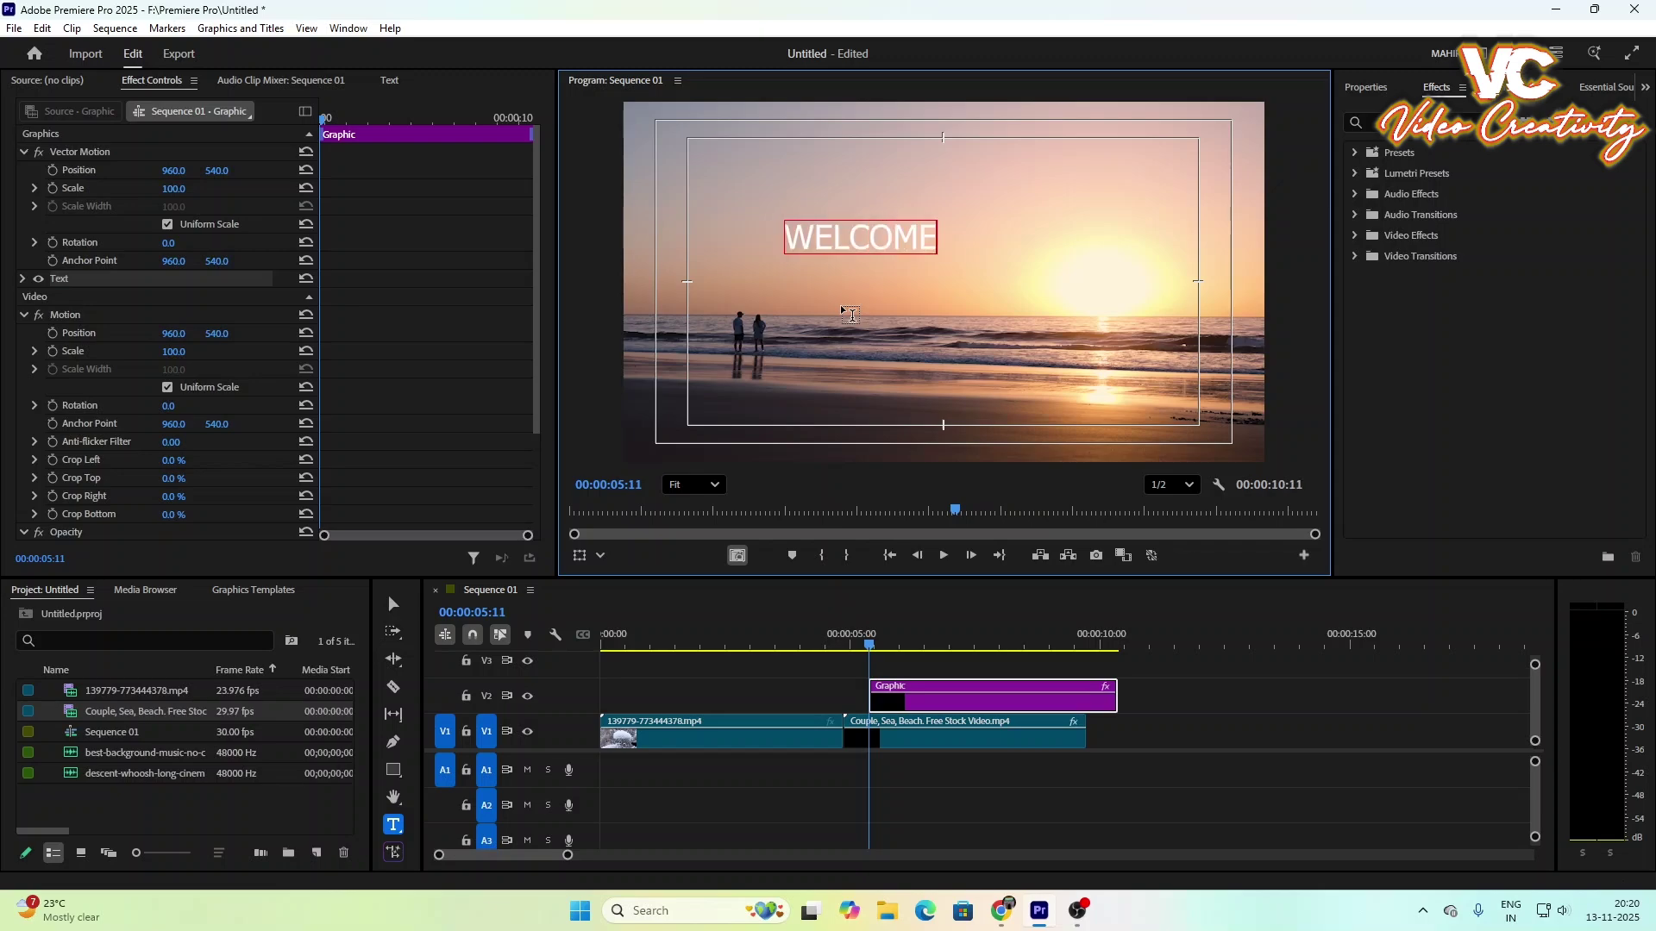
Step: Change the WELCOME text's font to Impact and its font size to 266
key(ctrl+a)
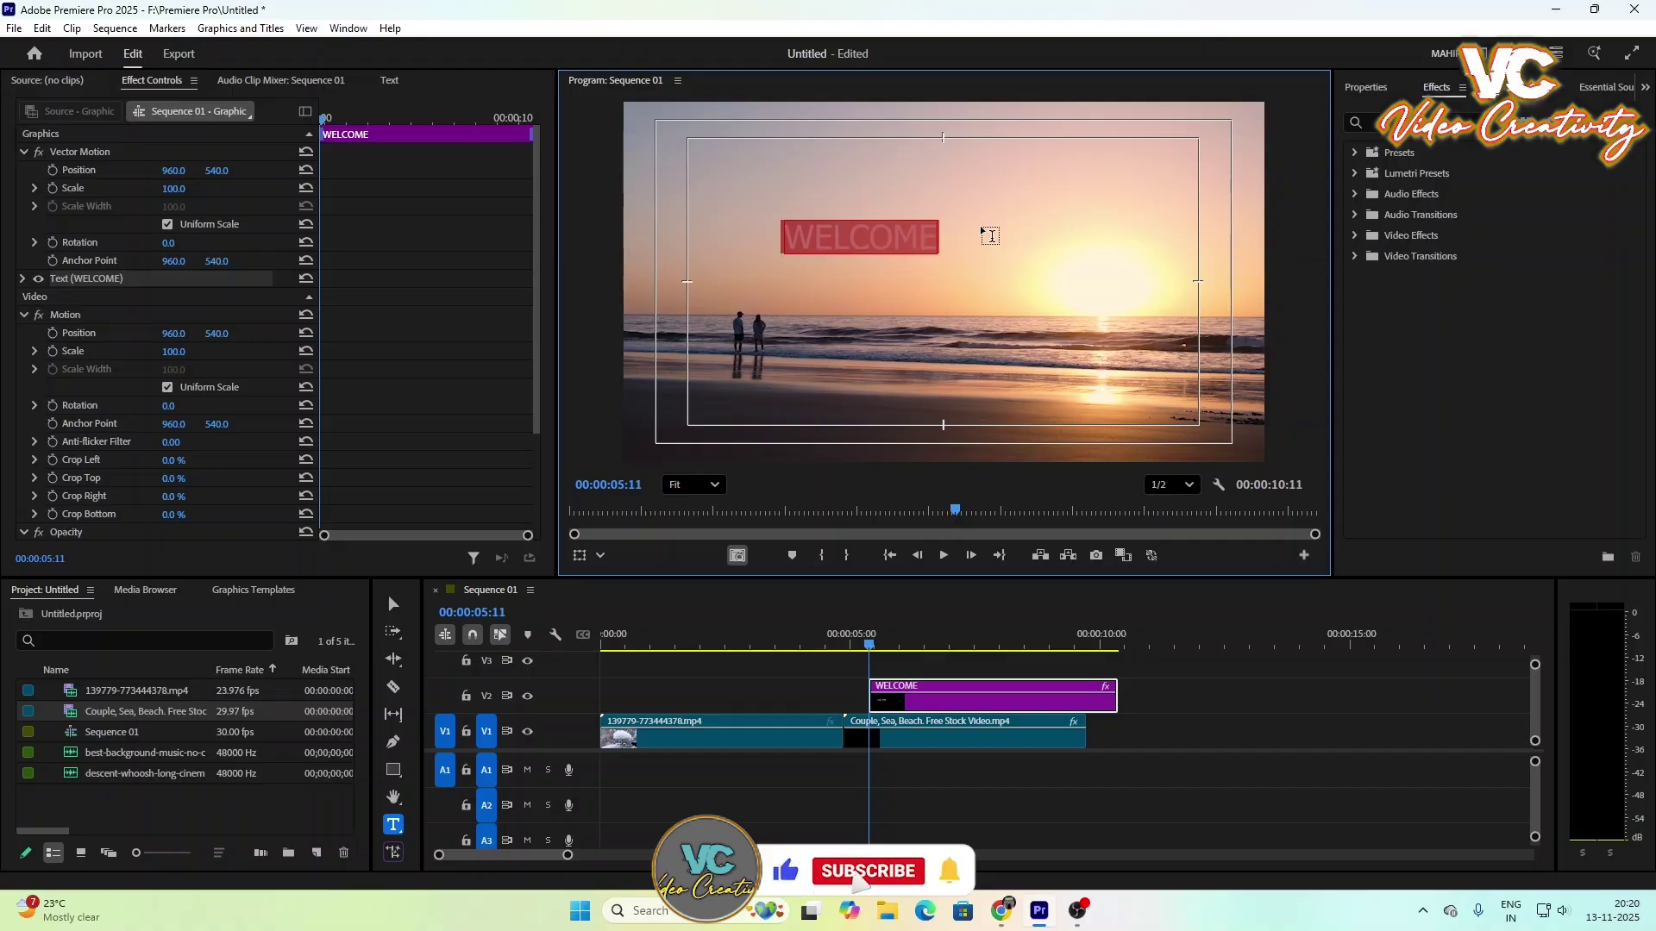
click(1361, 89)
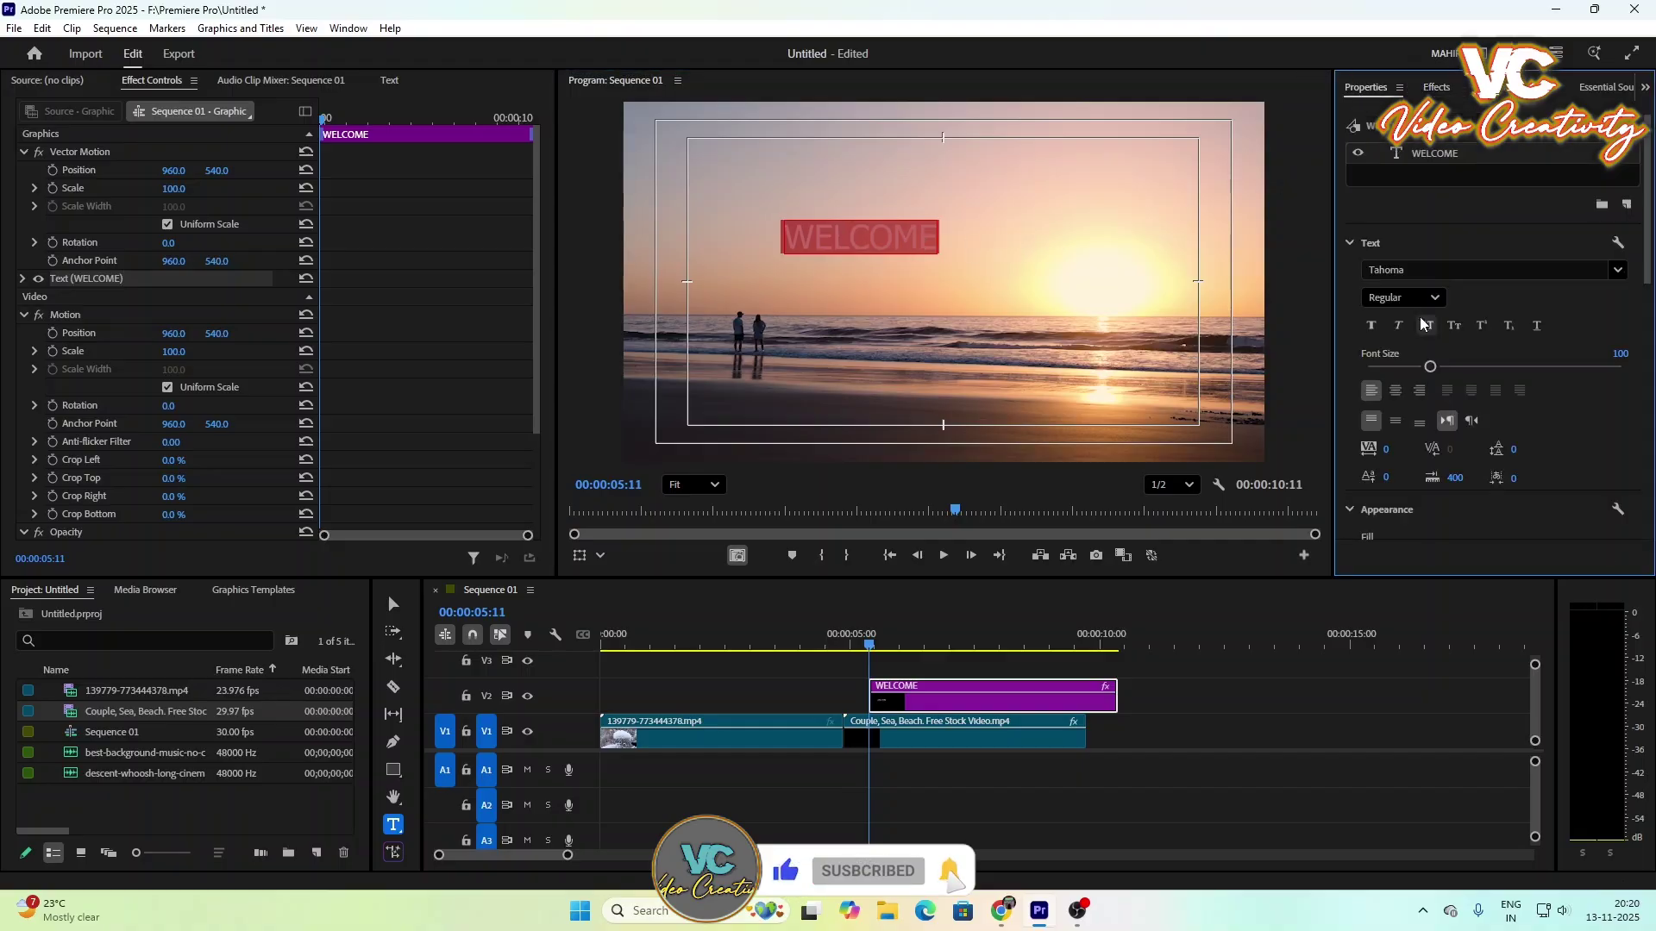
click(1619, 272)
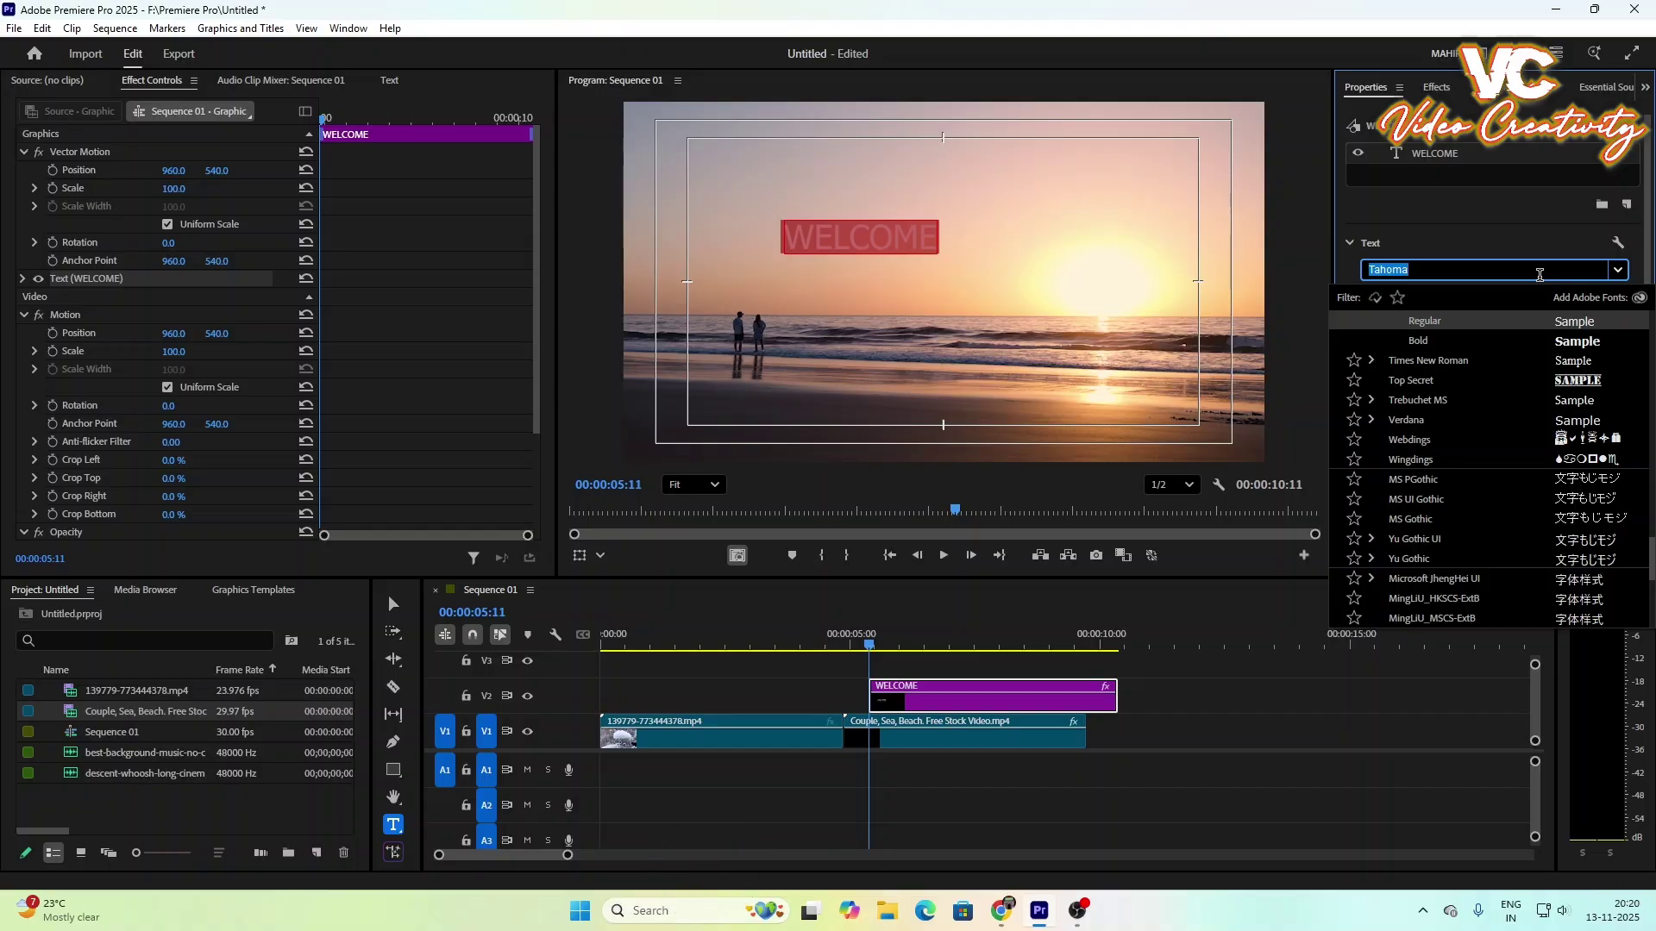
text(IM)
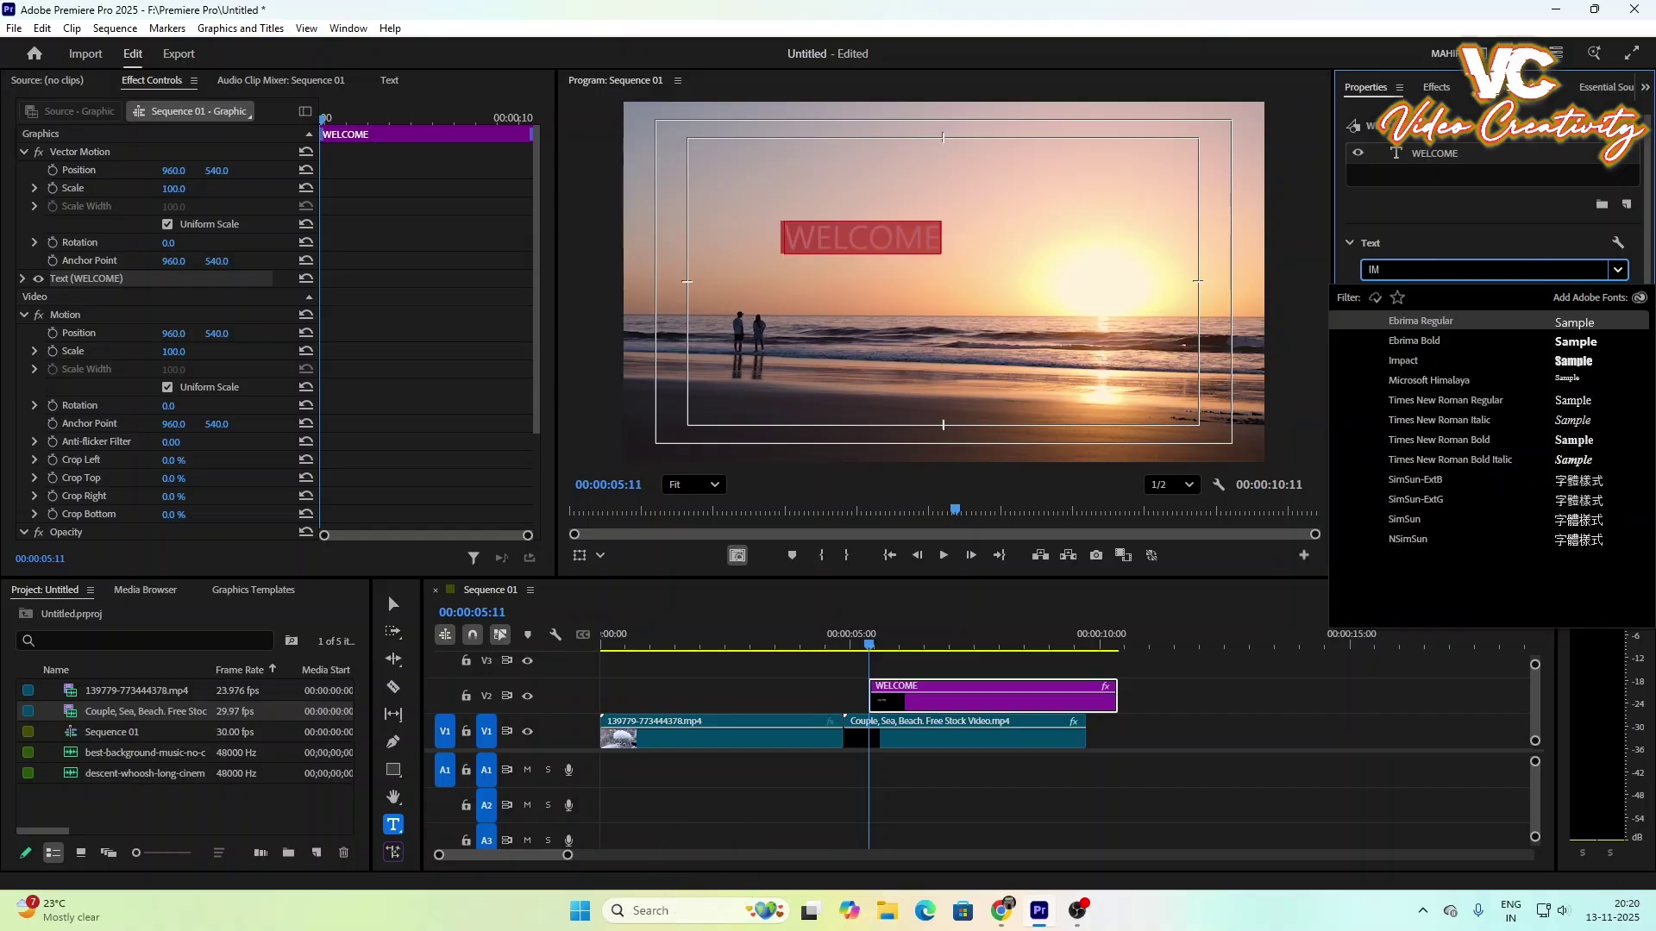
text(P)
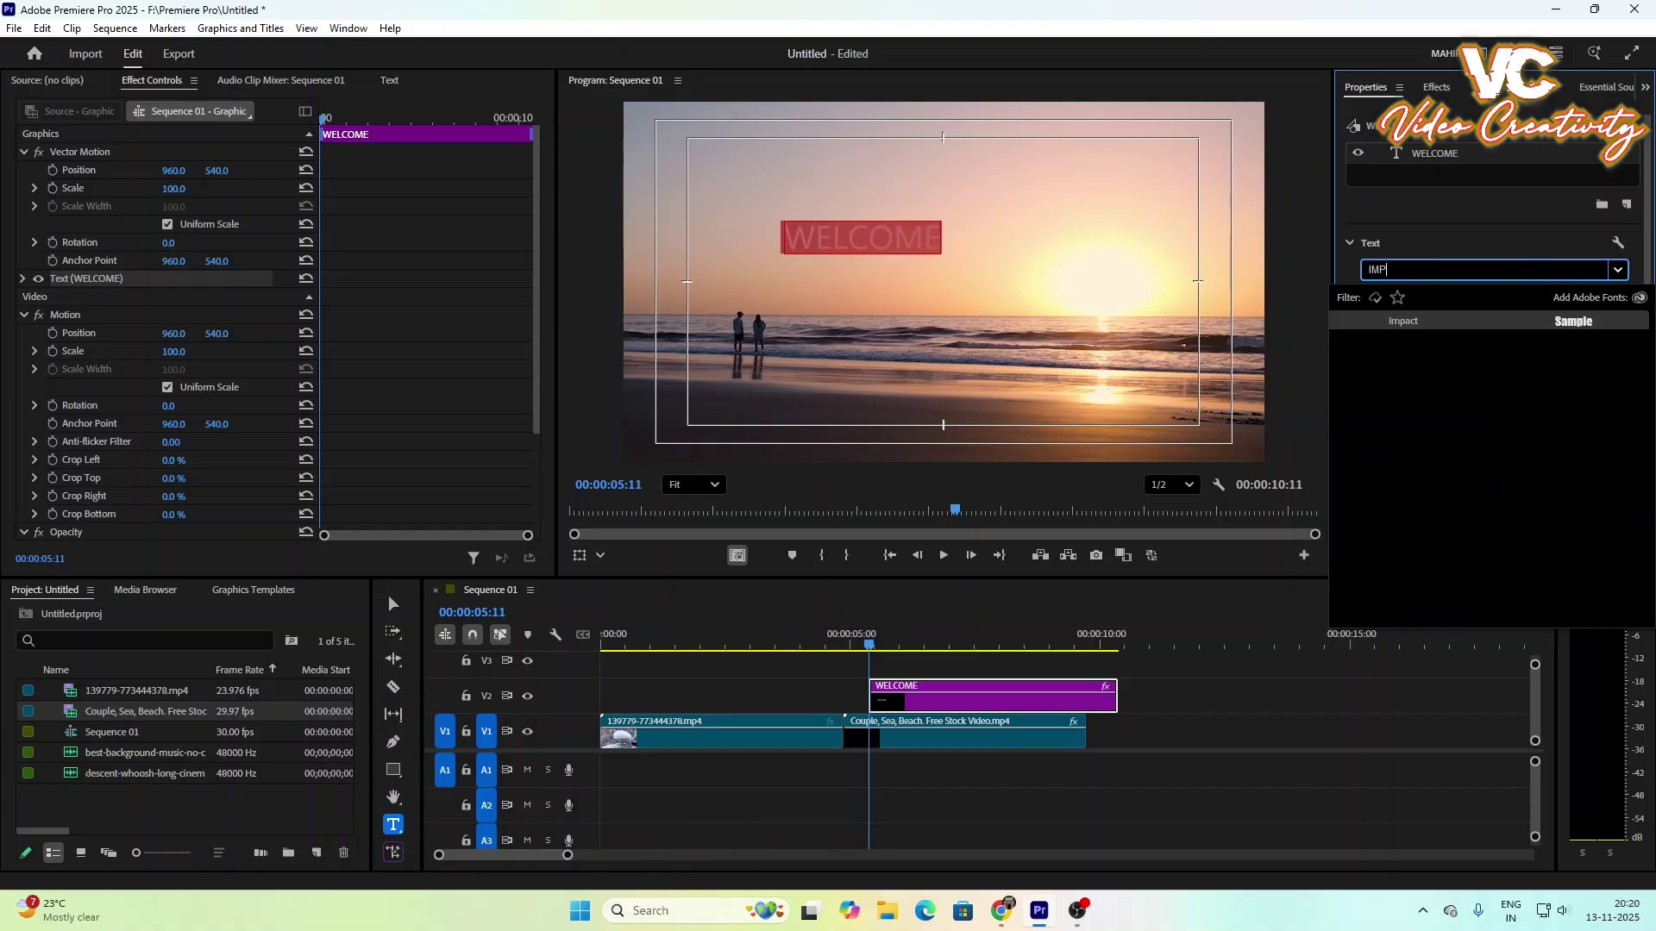
click(1451, 321)
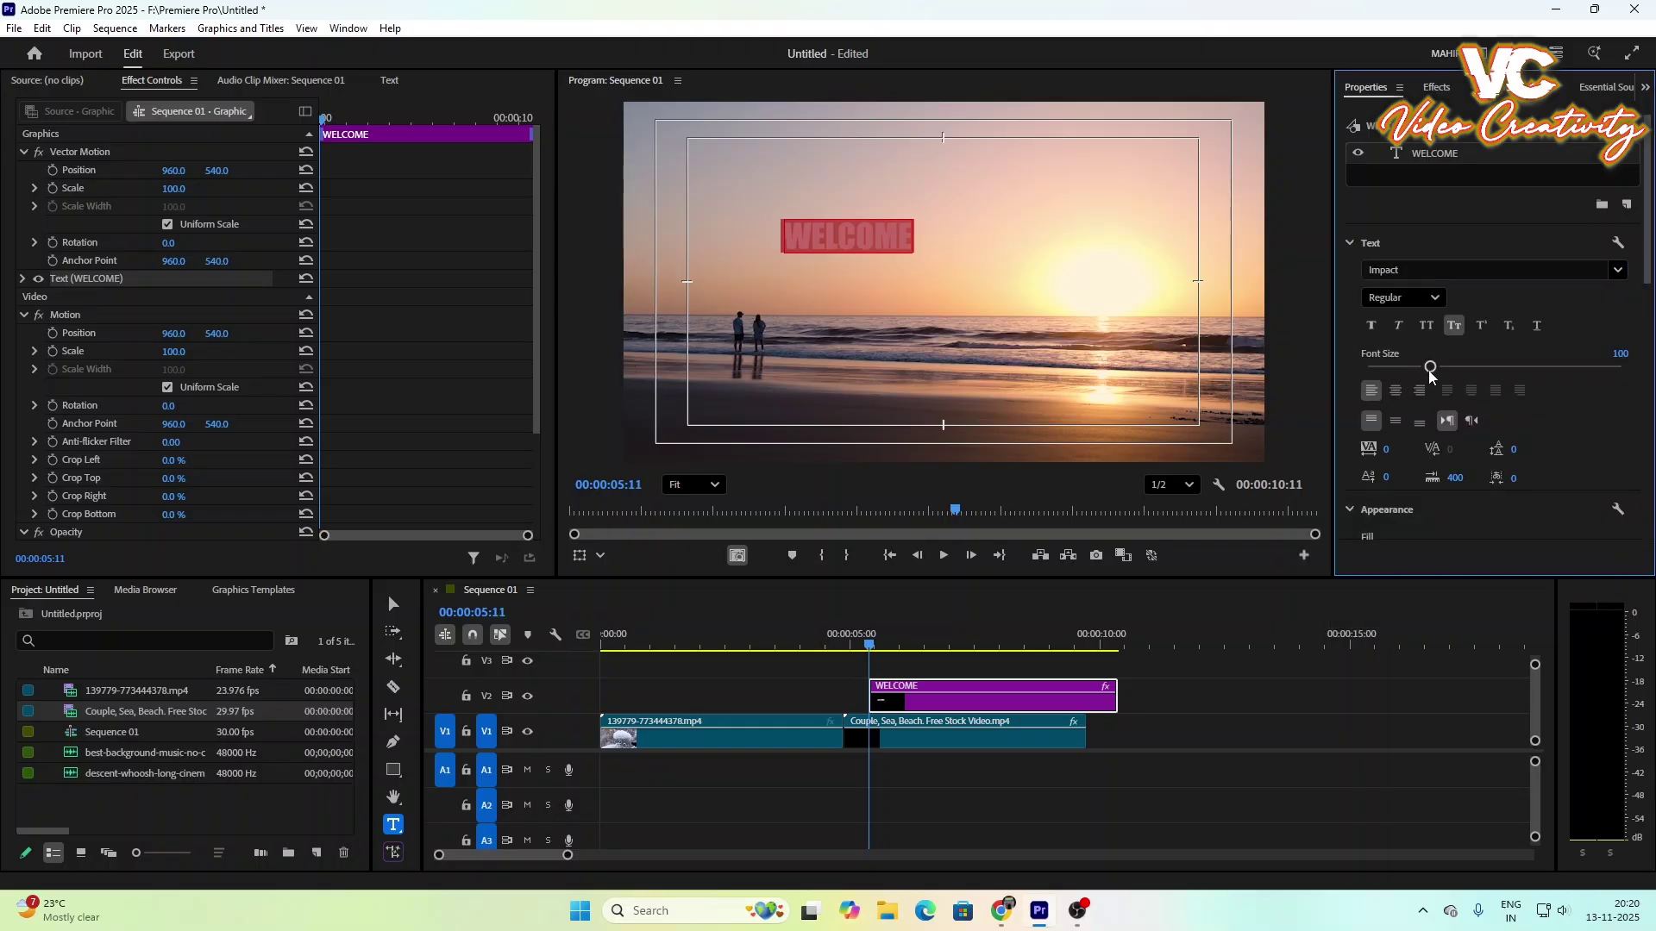
drag(1434, 370, 1537, 386)
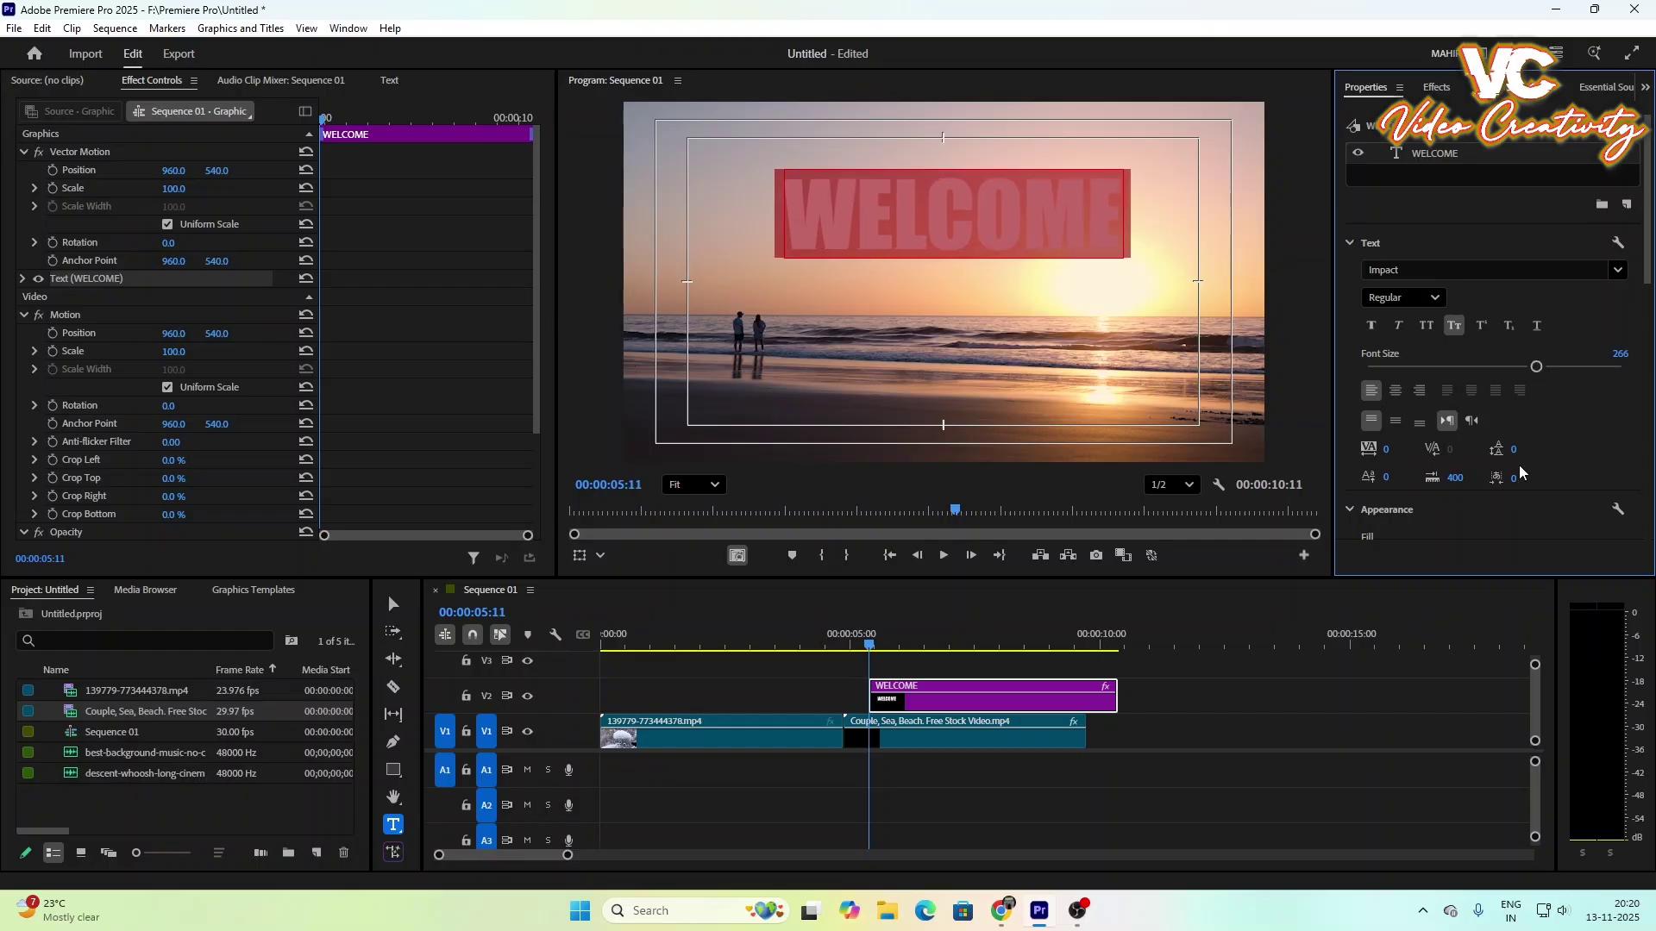
Step: Center the WELCOME text horizontally in the frame
scroll(1497, 457, down, 5)
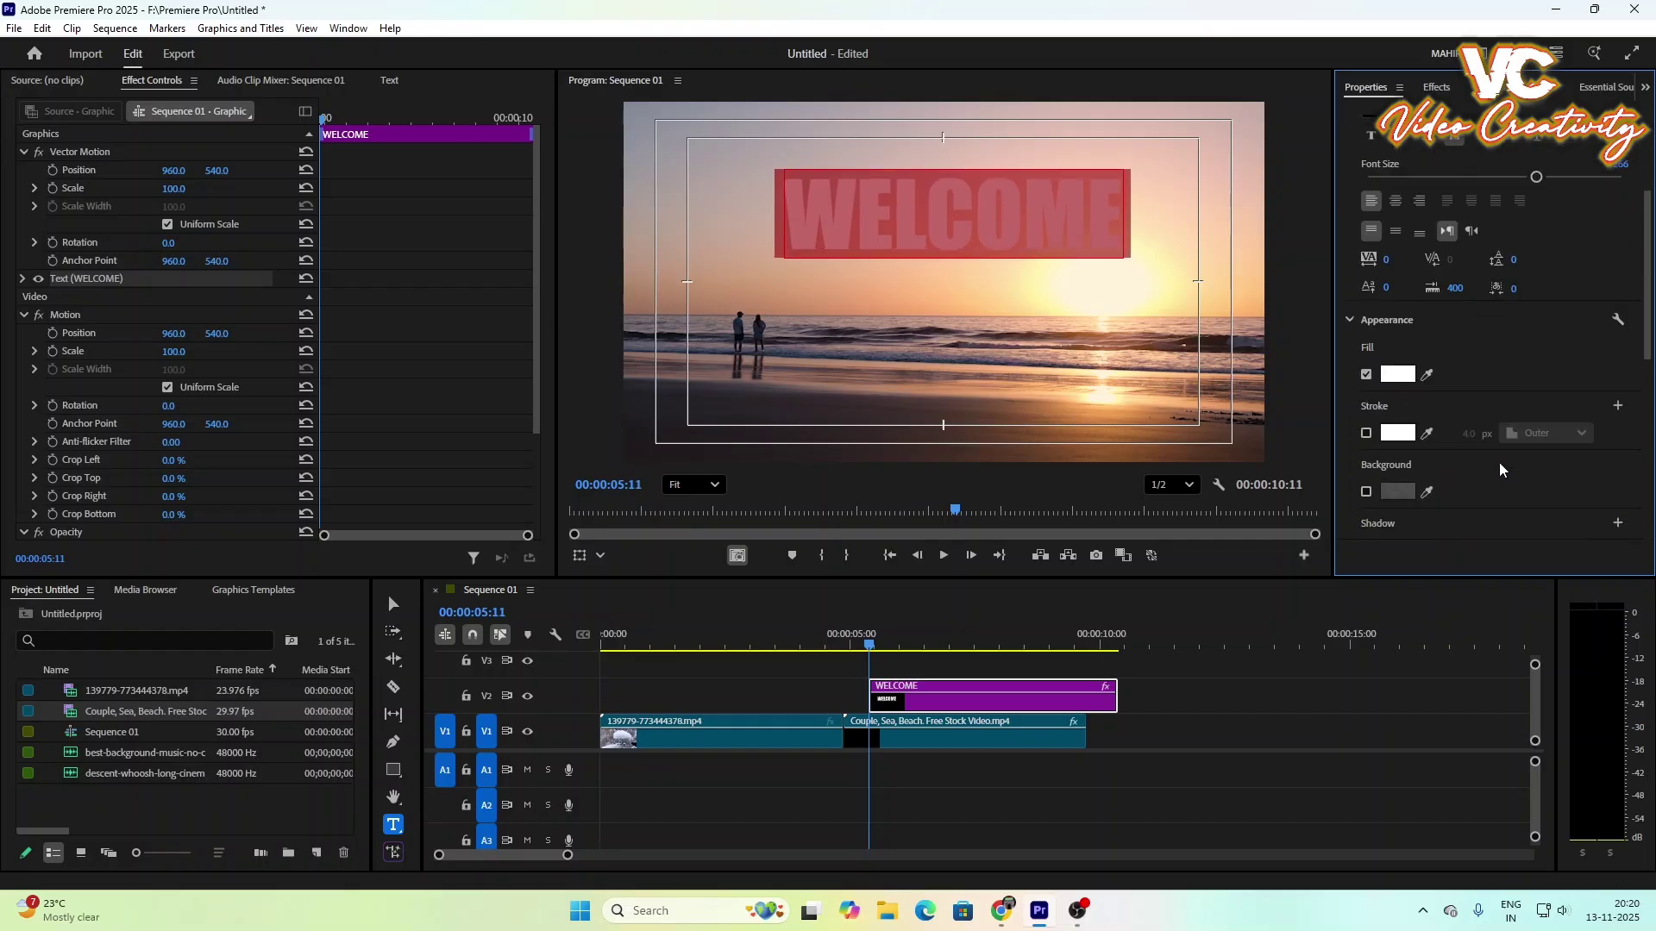
scroll(1499, 464, down, 2)
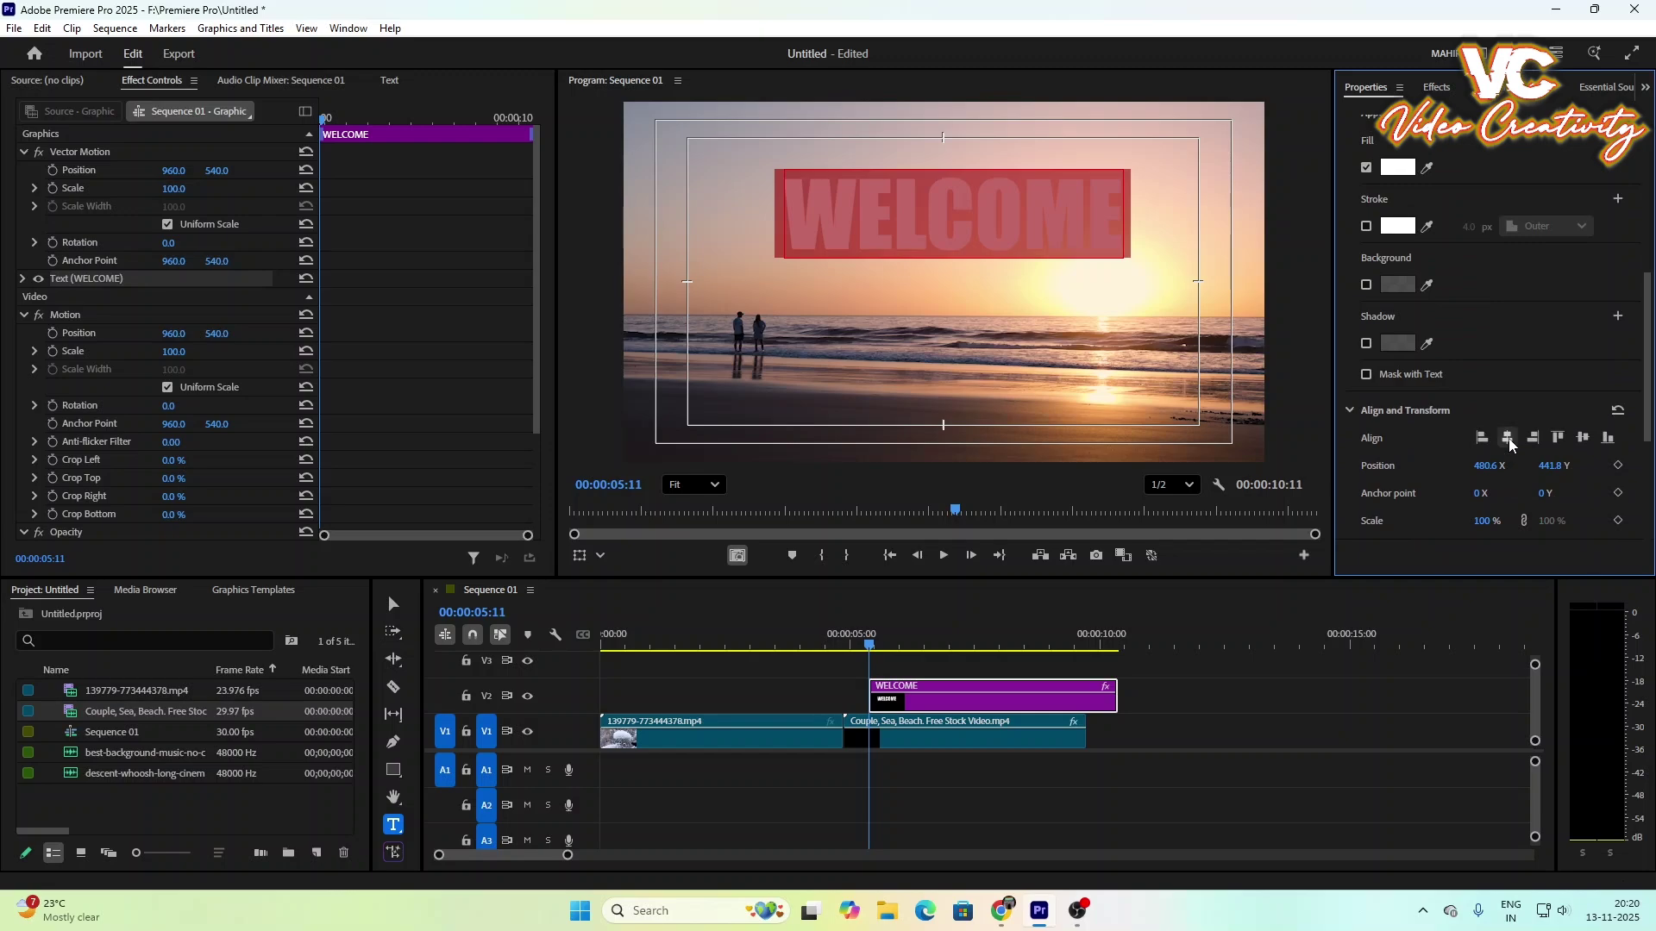
click(1509, 442)
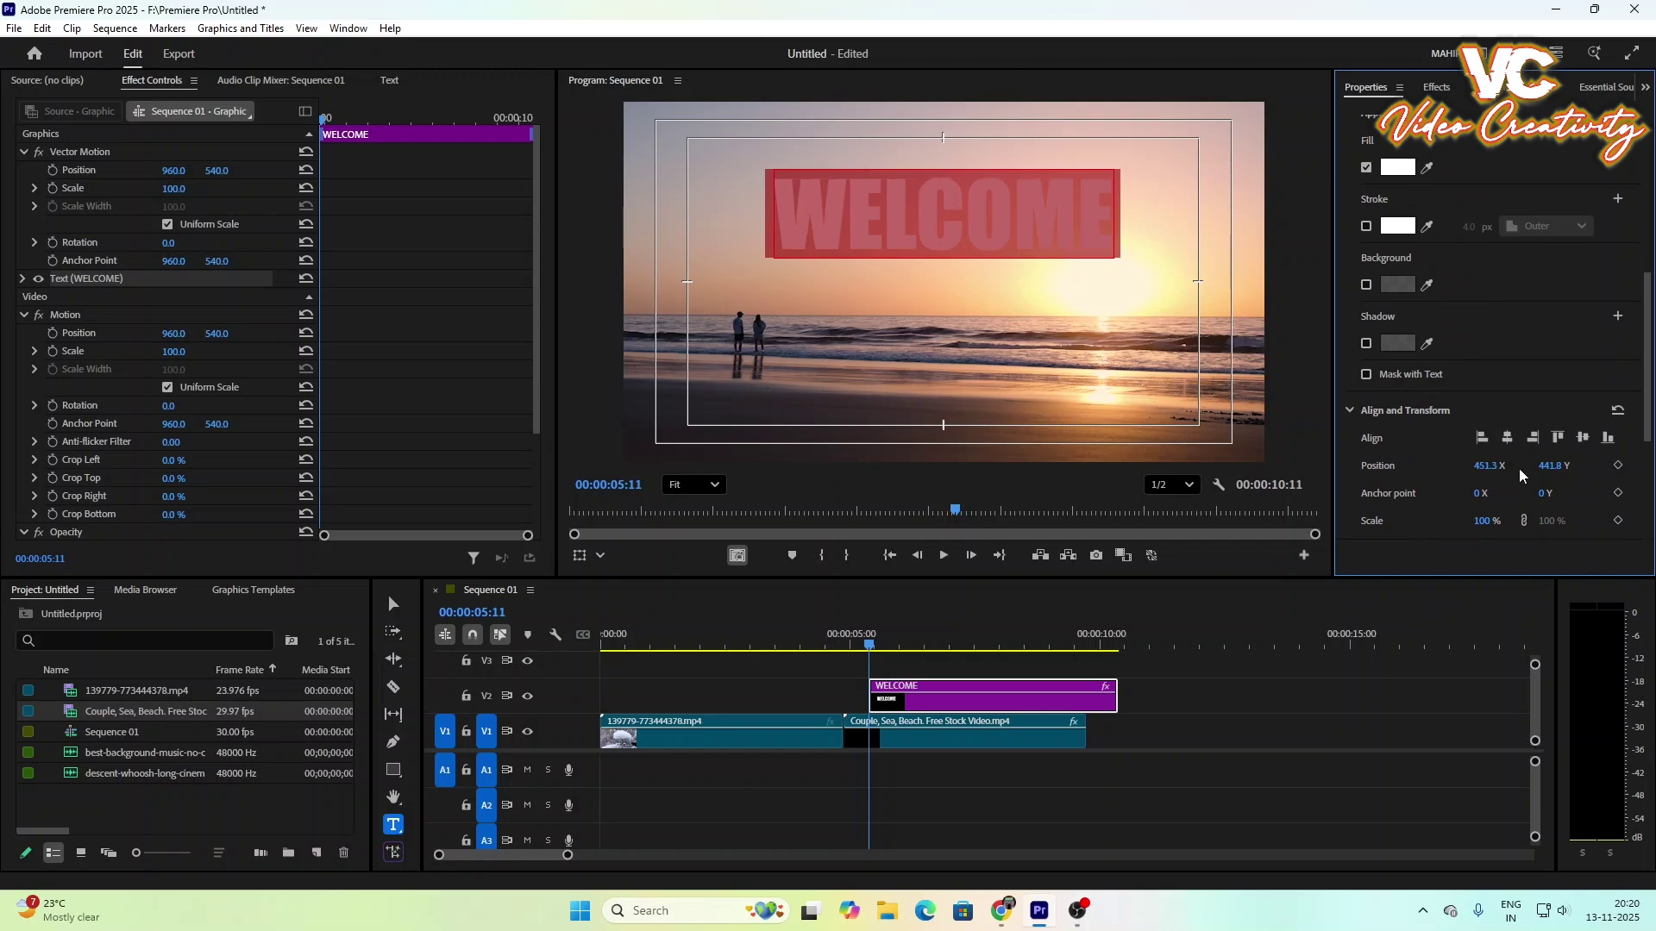
scroll(1477, 505, down, 1)
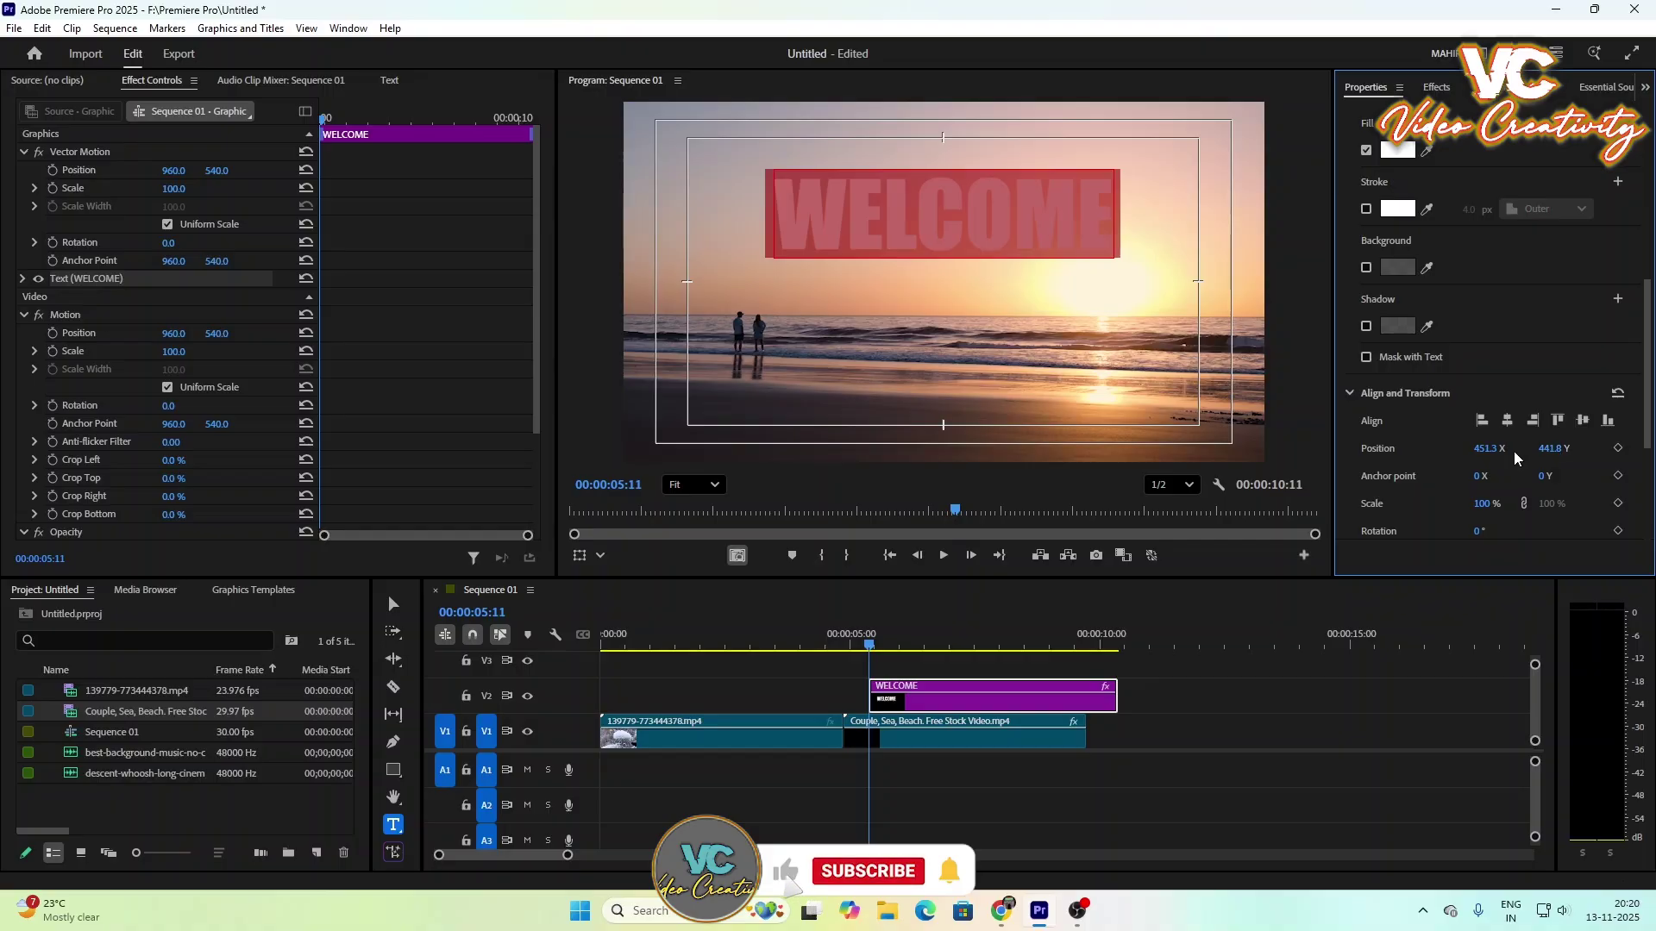
Step: Try repositioning the WELCOME text manually, shifting it sideways and then lowering it through a vertical position of 500
drag(1492, 450, 1497, 455)
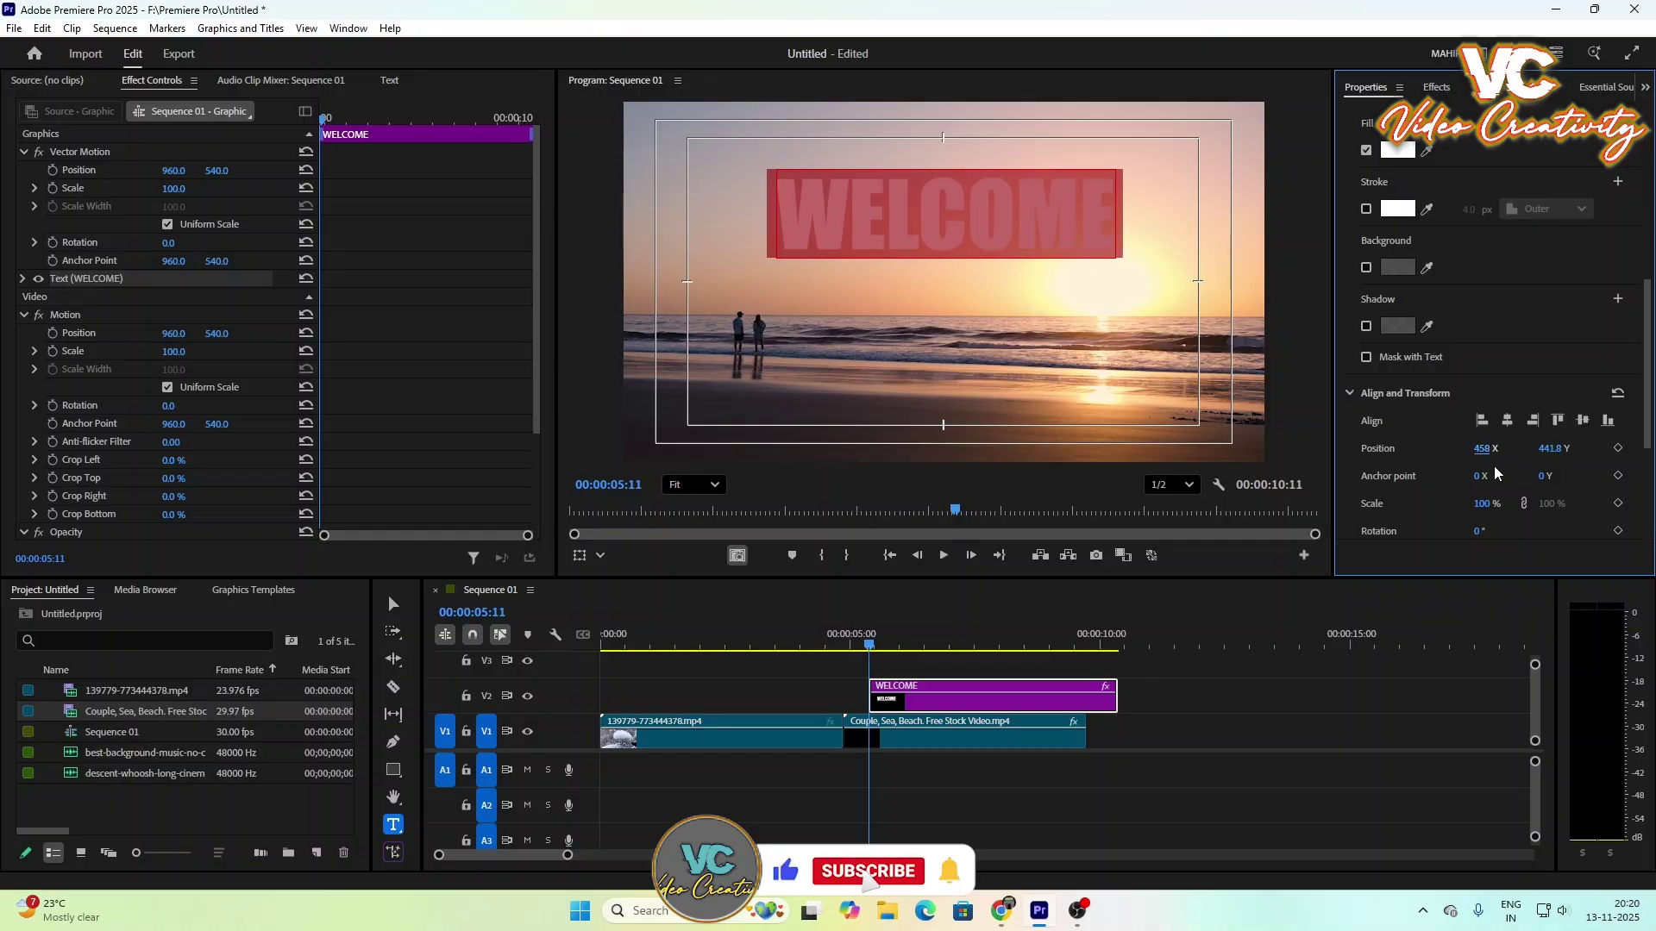
key(ctrl+z)
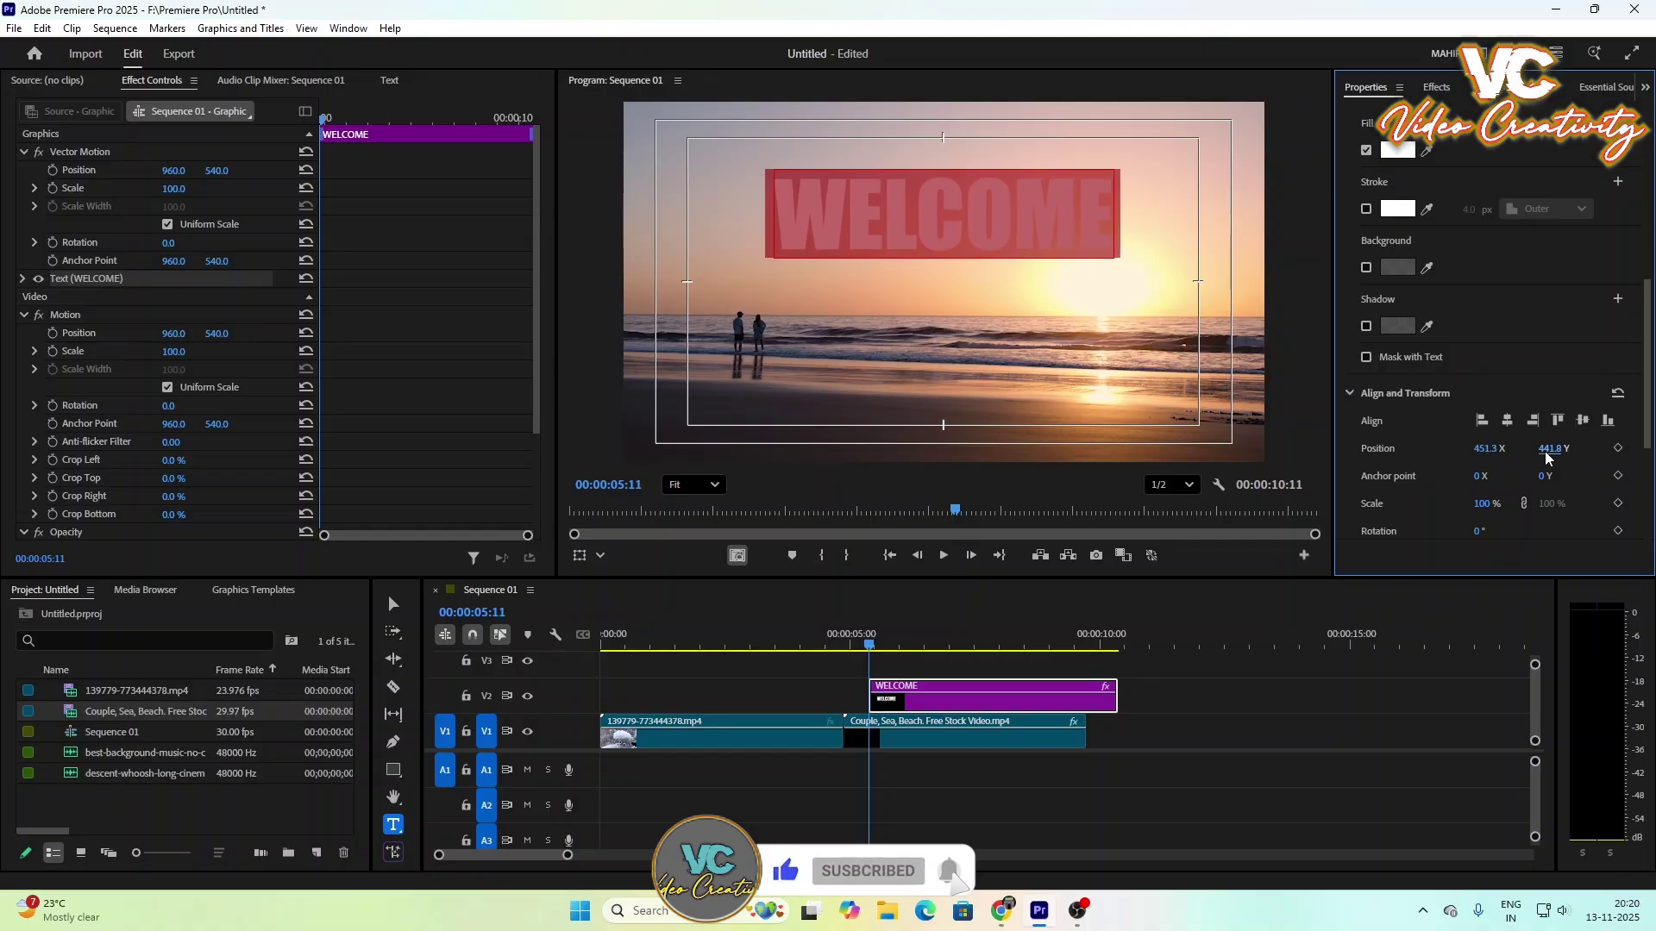
drag(1549, 450, 1586, 440)
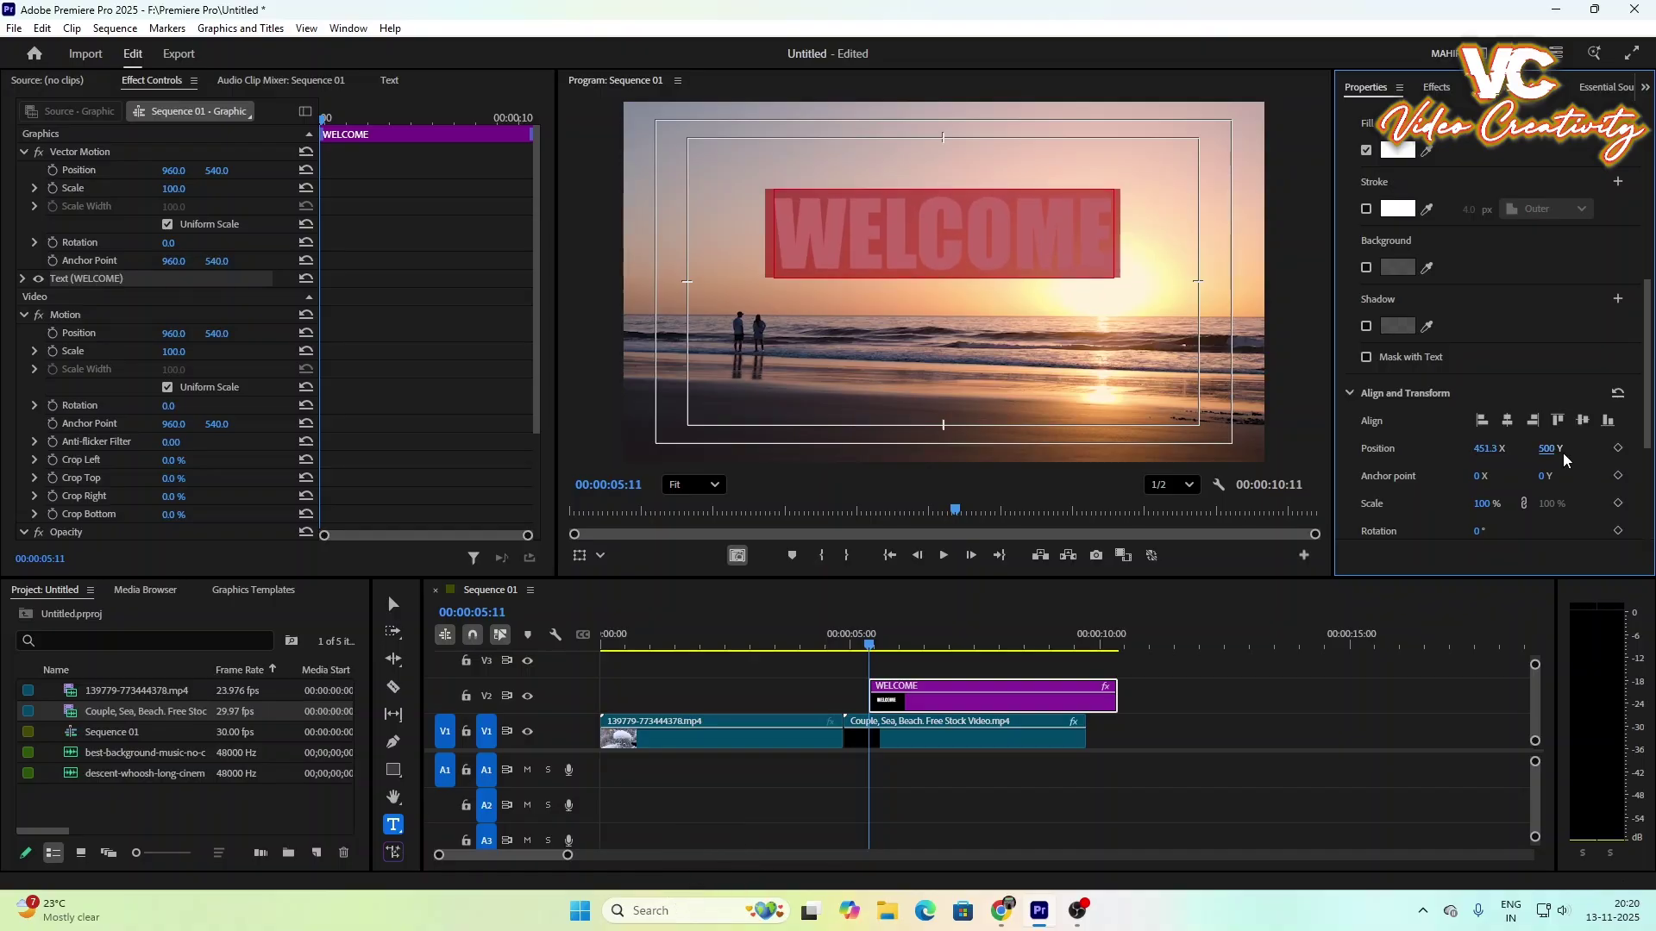
drag(1548, 449, 1600, 451)
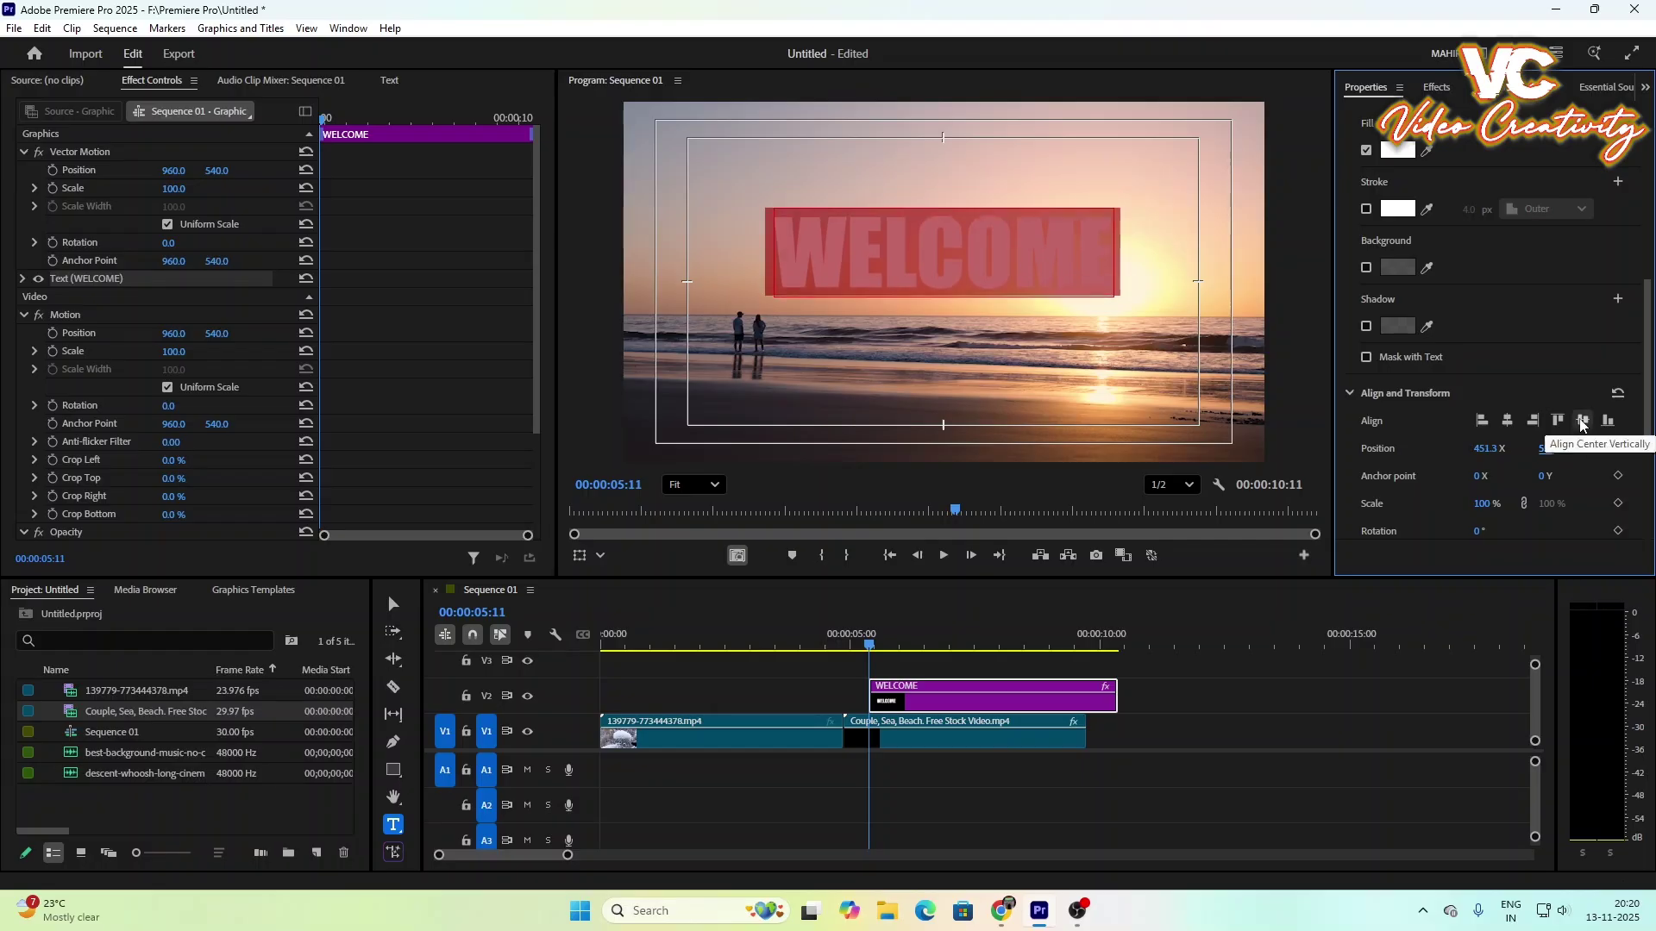
Step: Center the WELCOME text vertically in the frame
click(1583, 422)
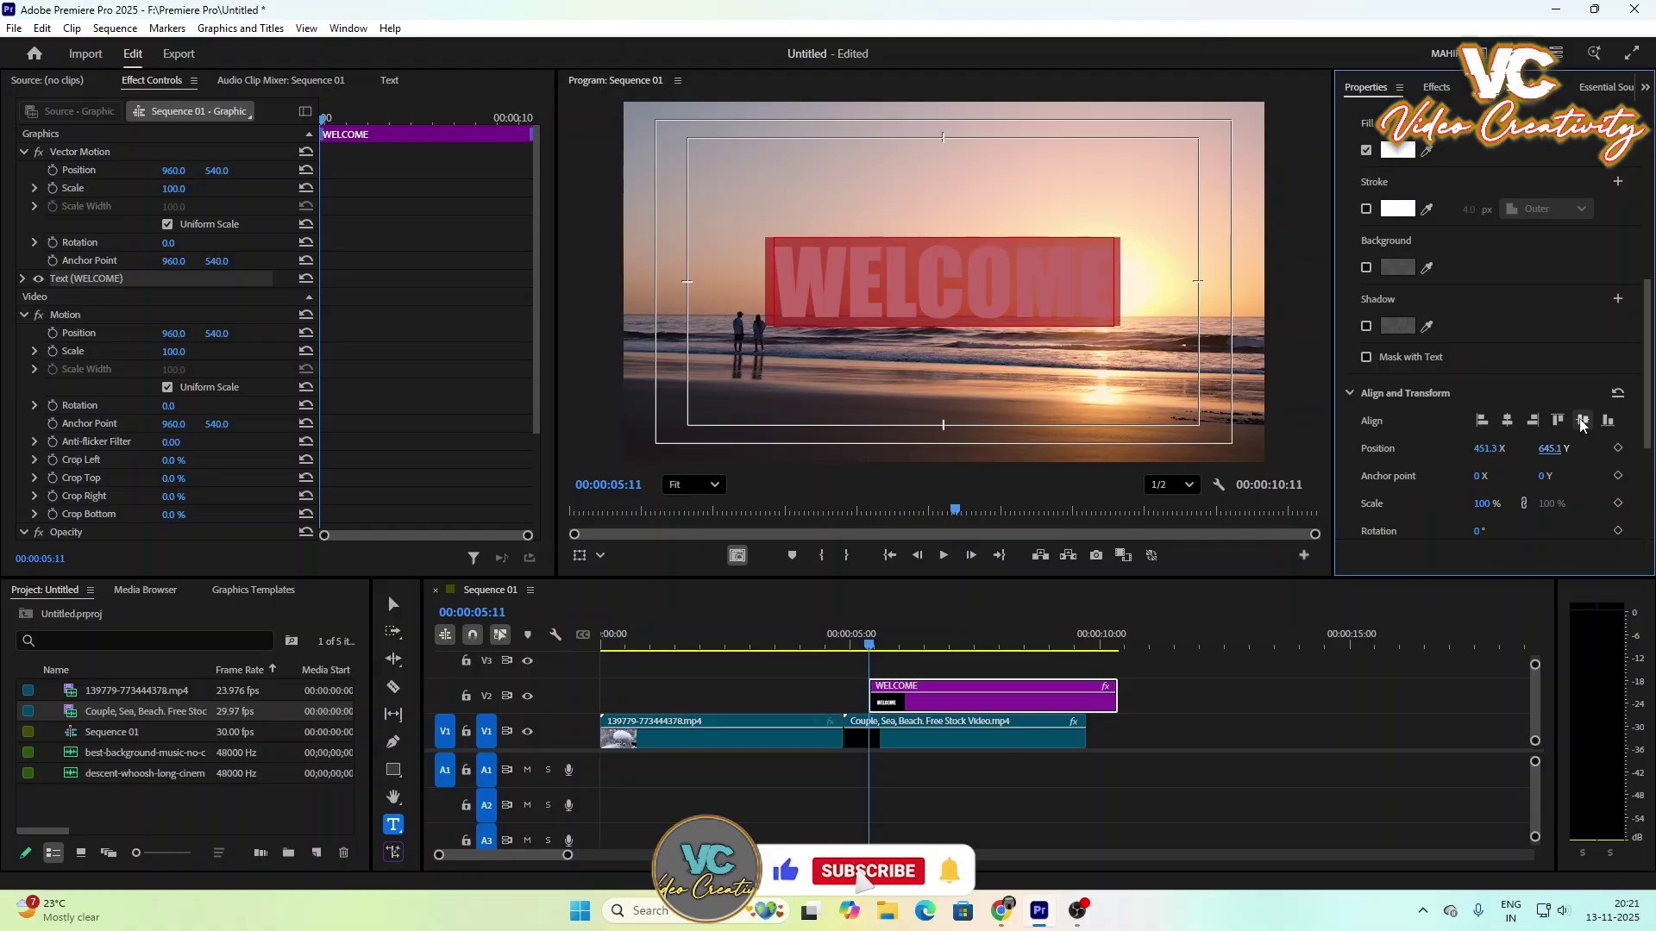
Step: Stretch the WELCOME title to span both video clips, from the sequence start to the end of the beach clip
click(902, 702)
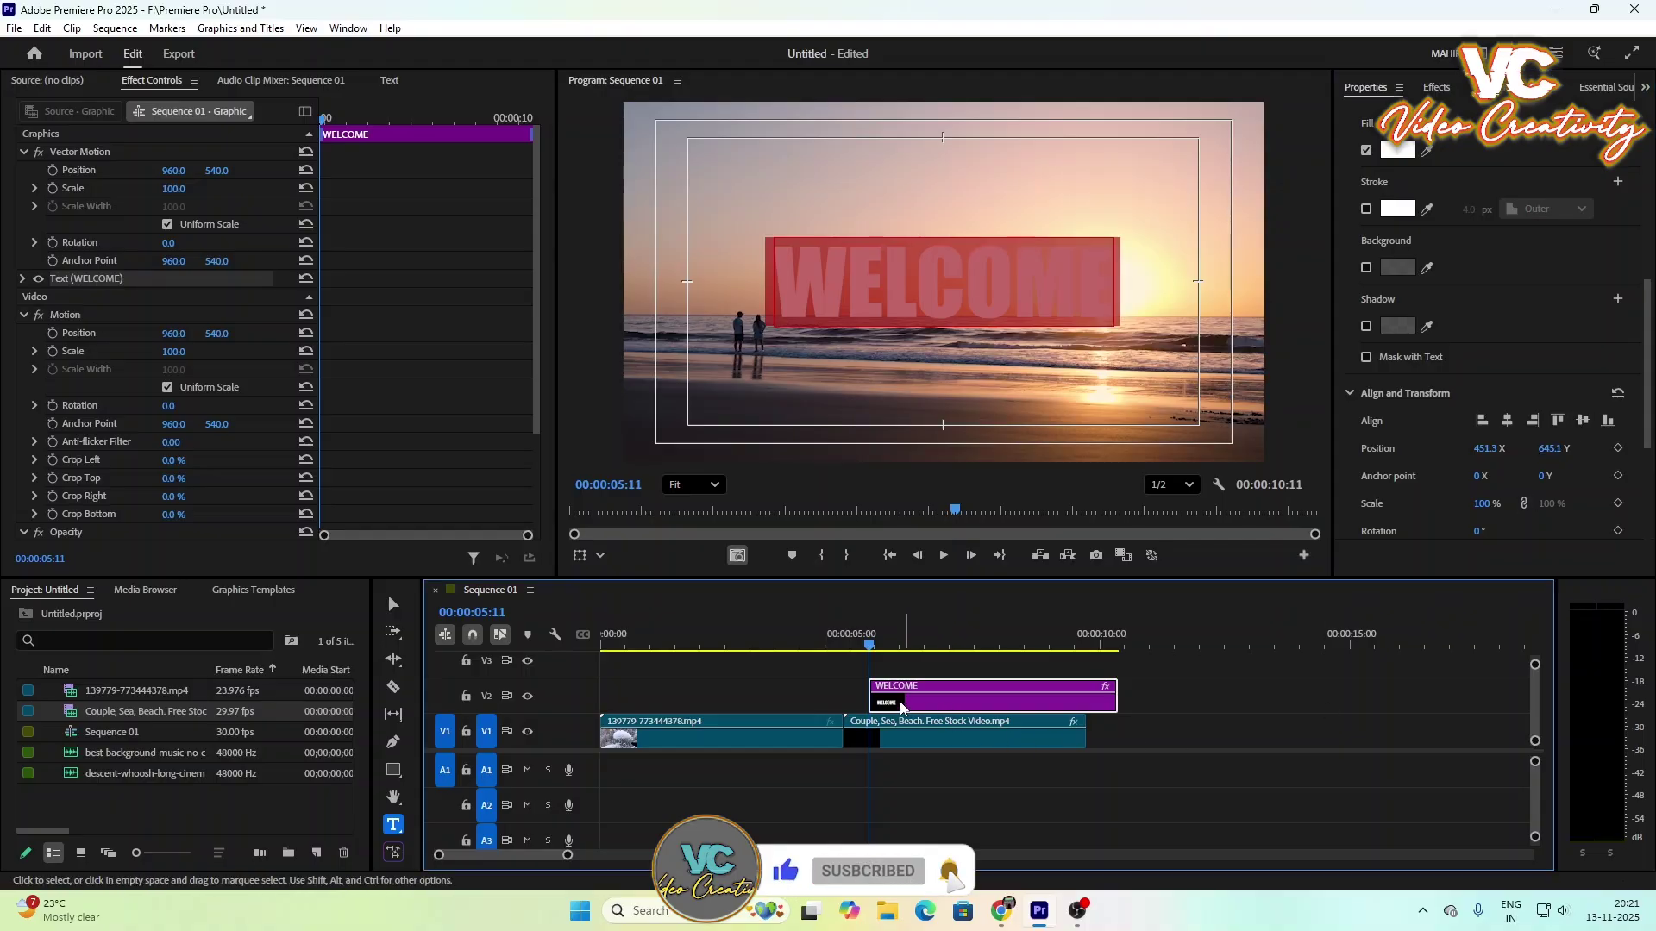
drag(866, 700, 601, 701)
mouse_move(1111, 705)
mouse_down()
mouse_move(1087, 708)
mouse_move(1102, 713)
mouse_up()
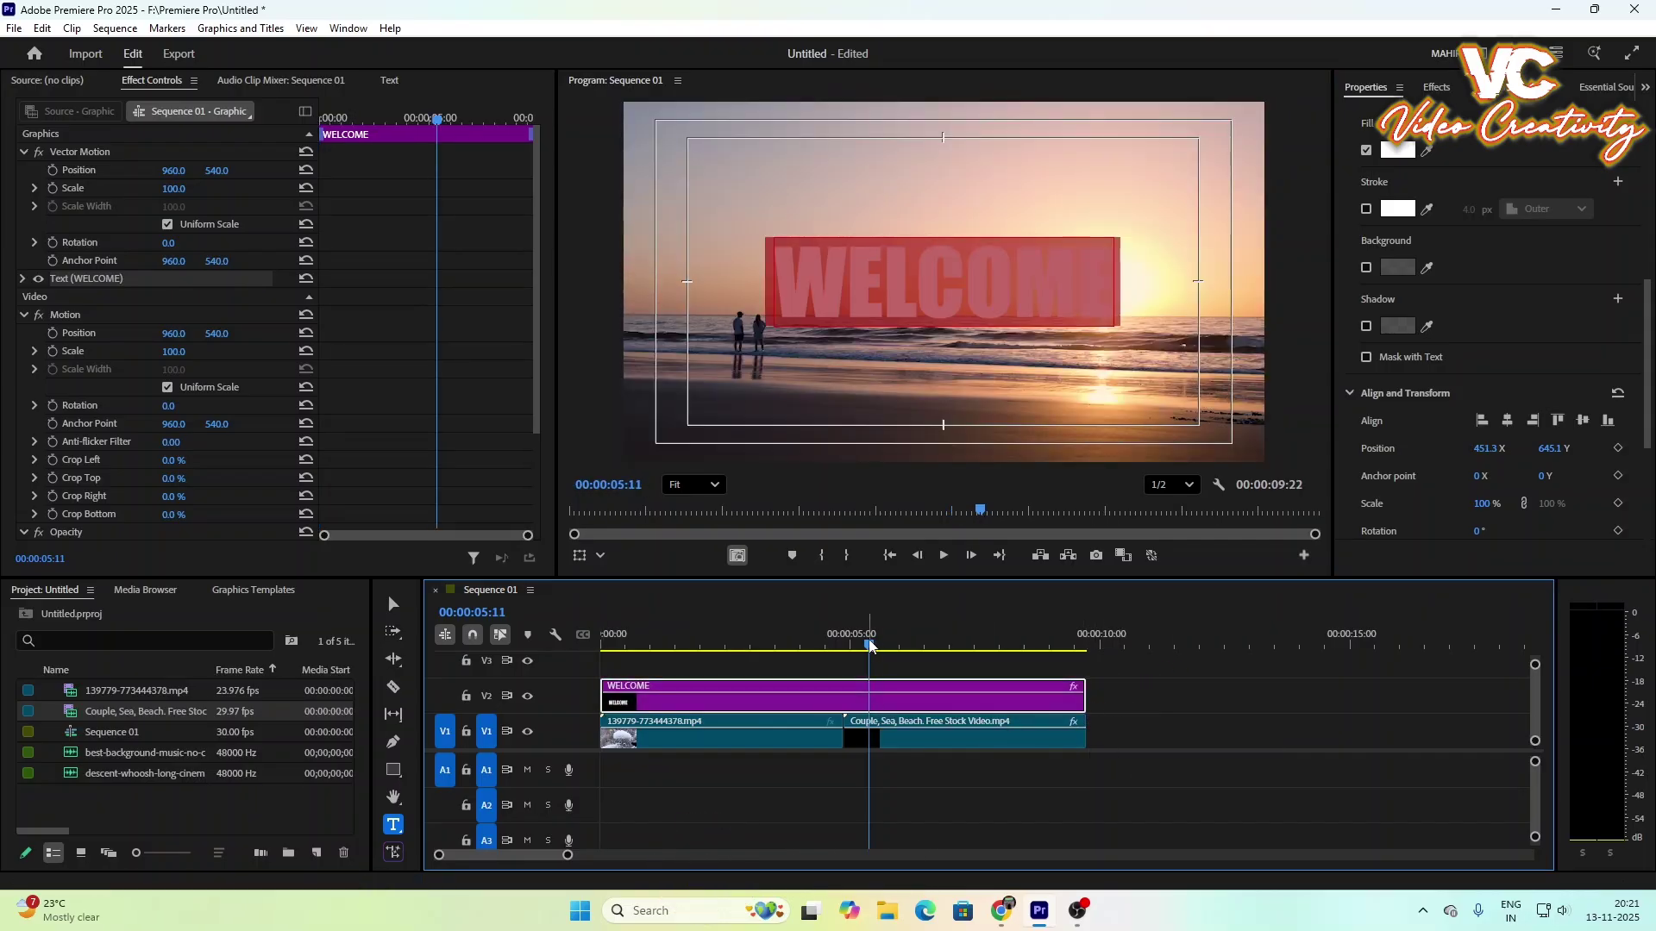
drag(870, 645, 876, 691)
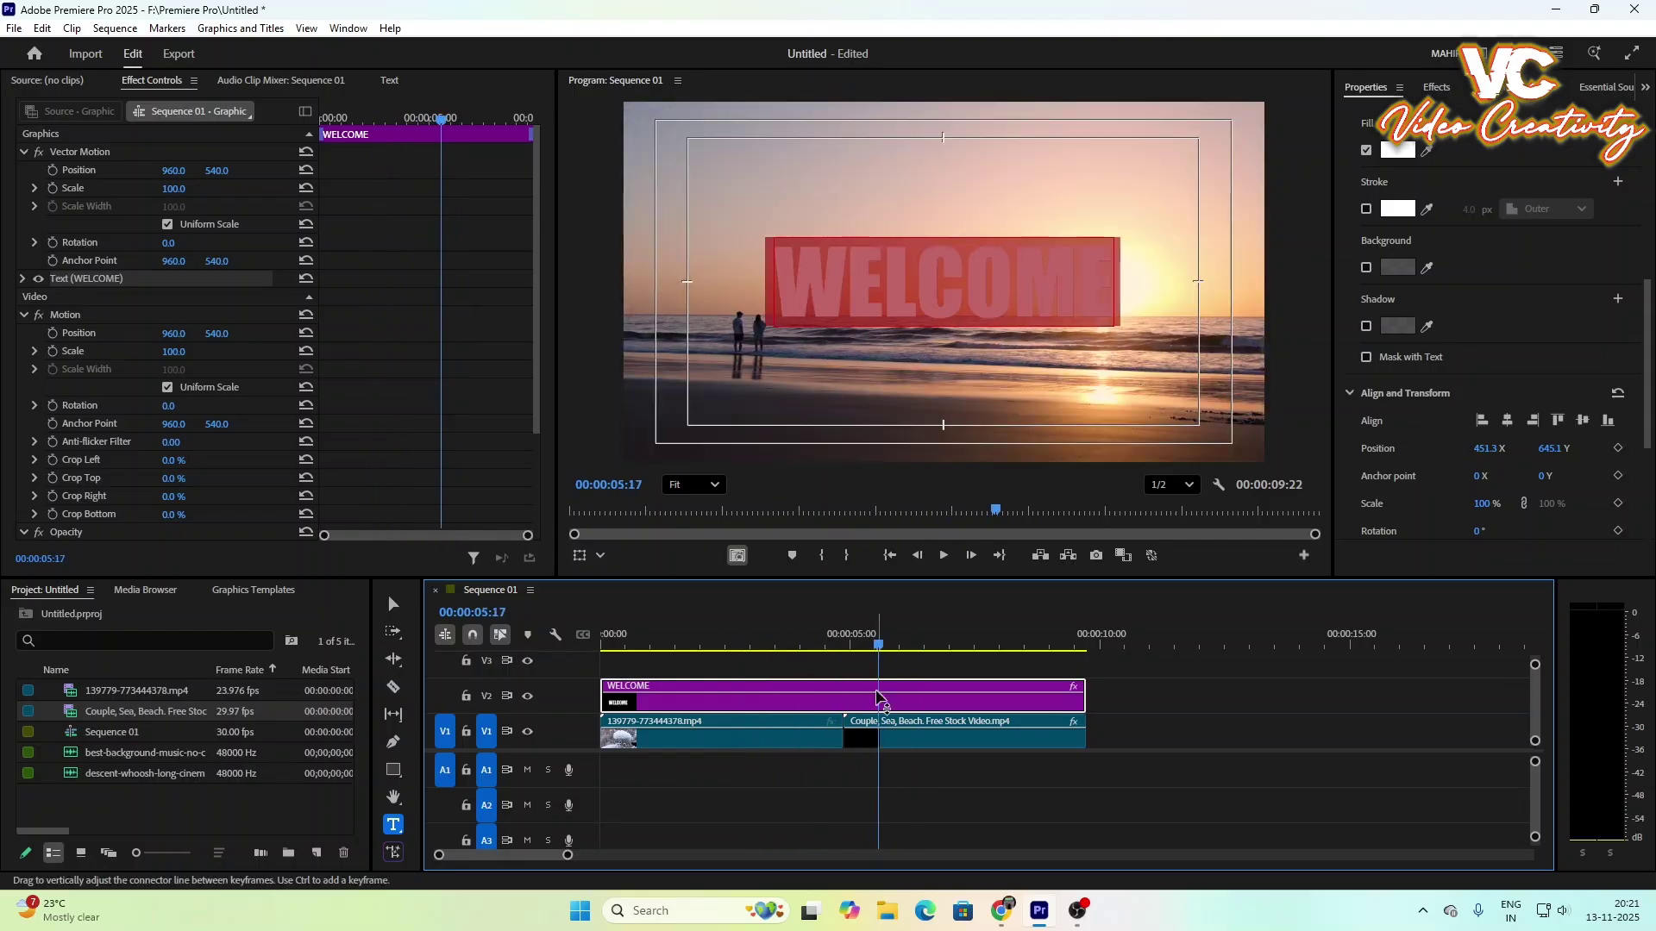
Step: Select the snowy bird-feeder clip, dismiss the Internet Download Manager popups, and move the playhead to 00:00:01:20
click(1429, 89)
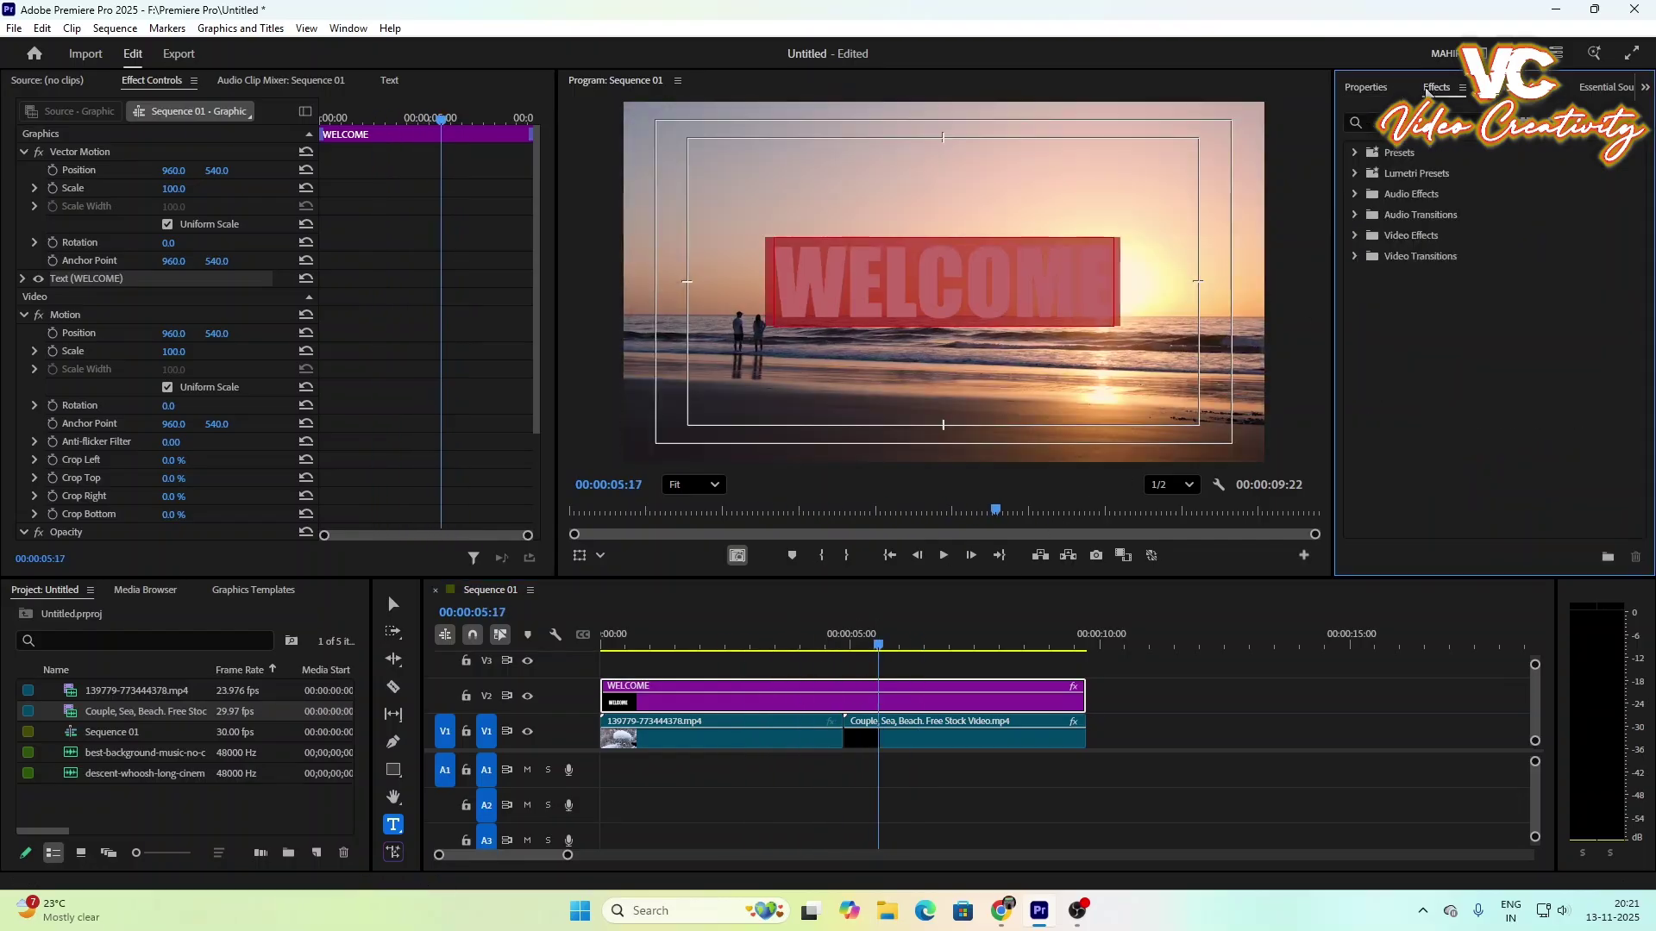
click(690, 738)
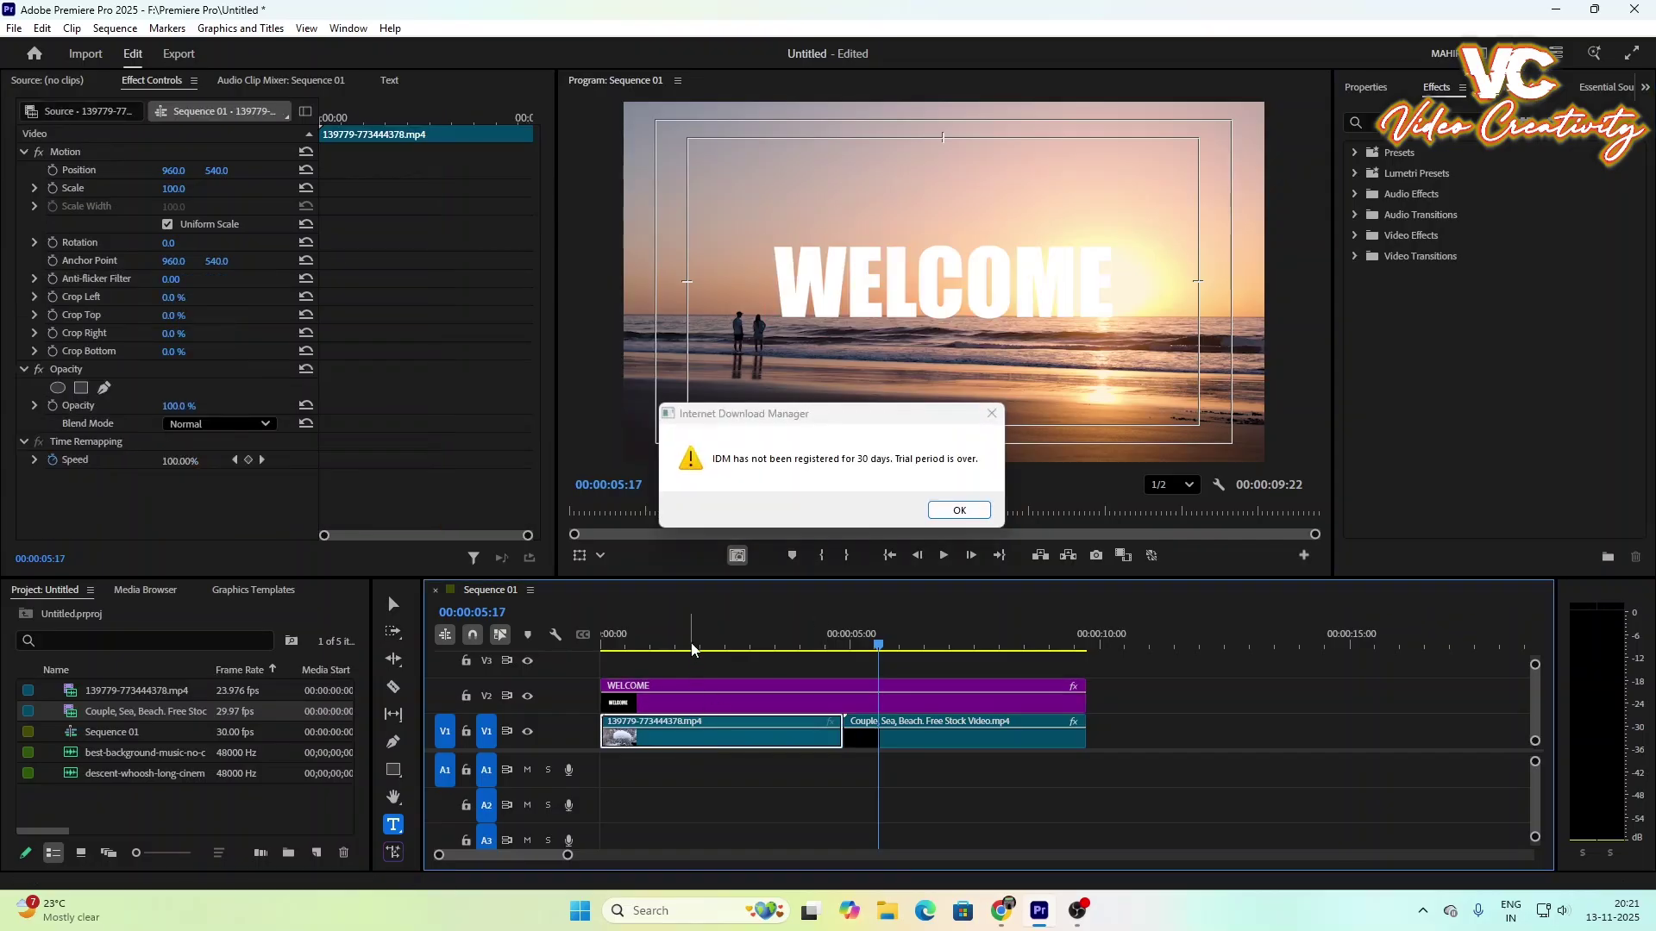
click(992, 413)
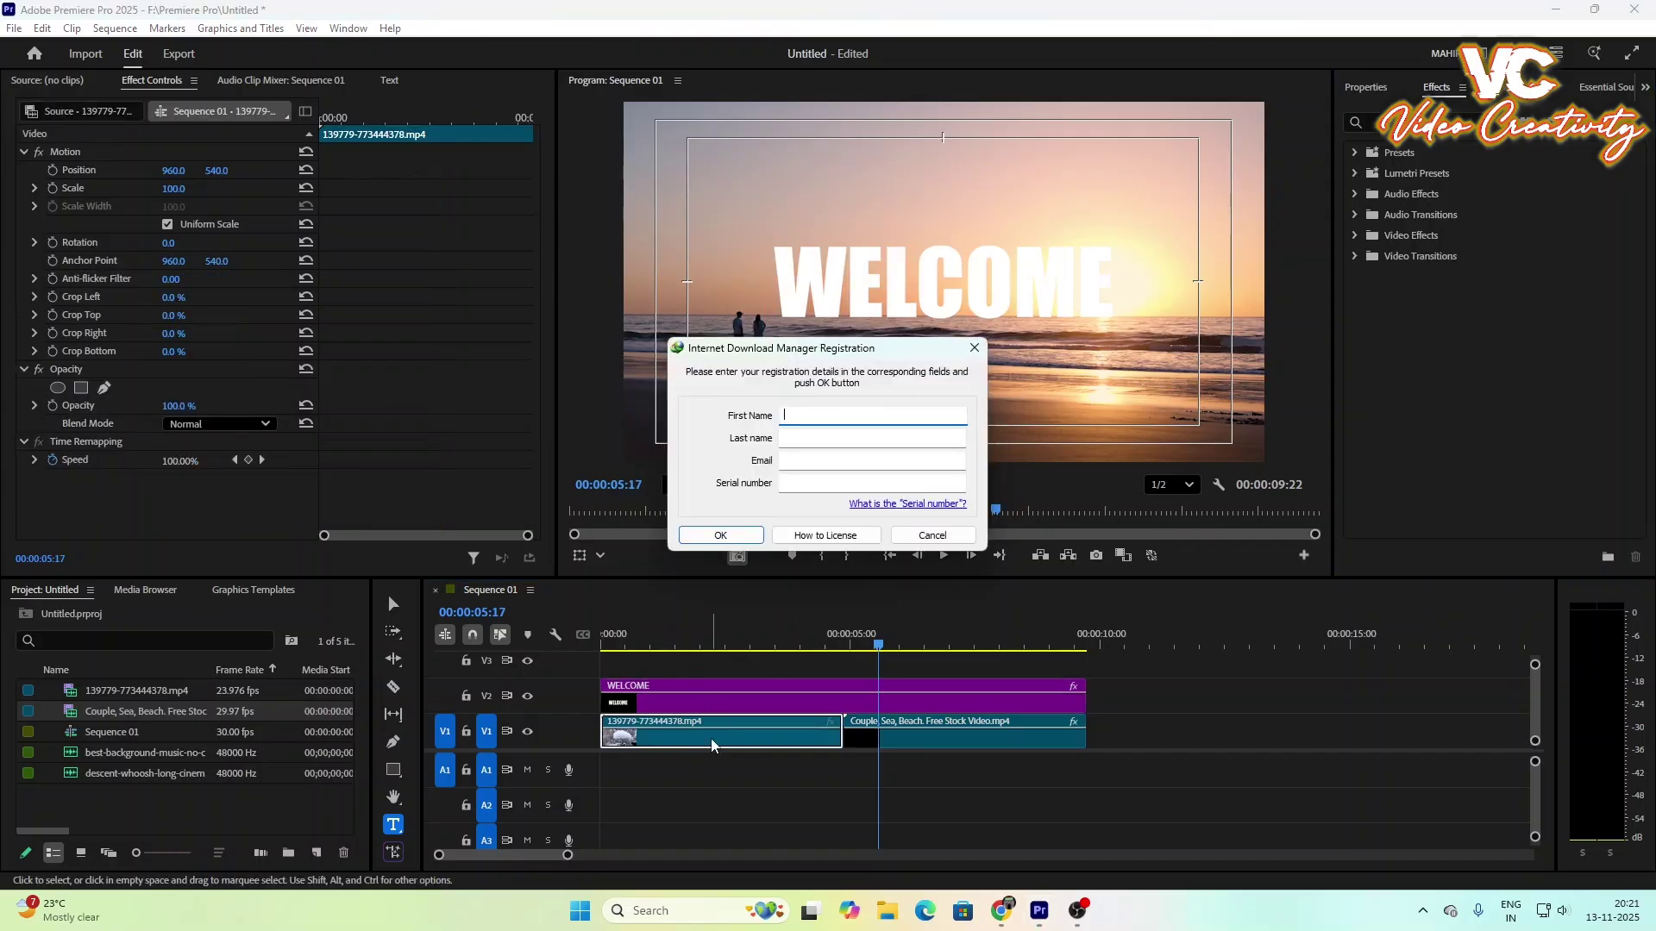
click(972, 347)
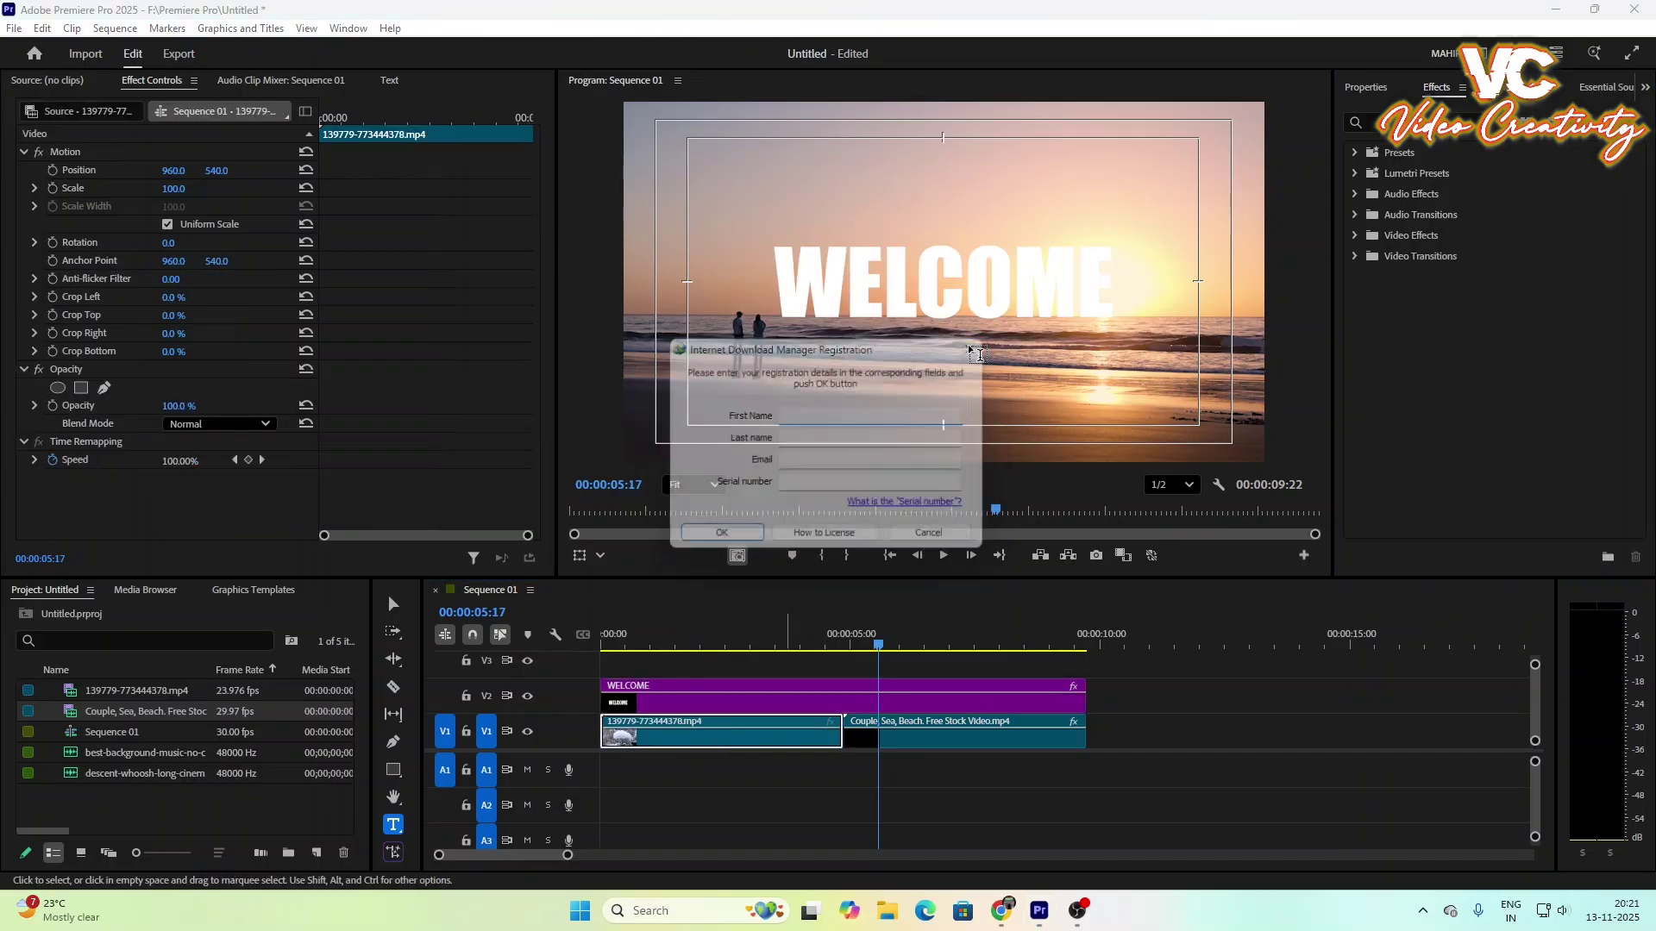
click(686, 649)
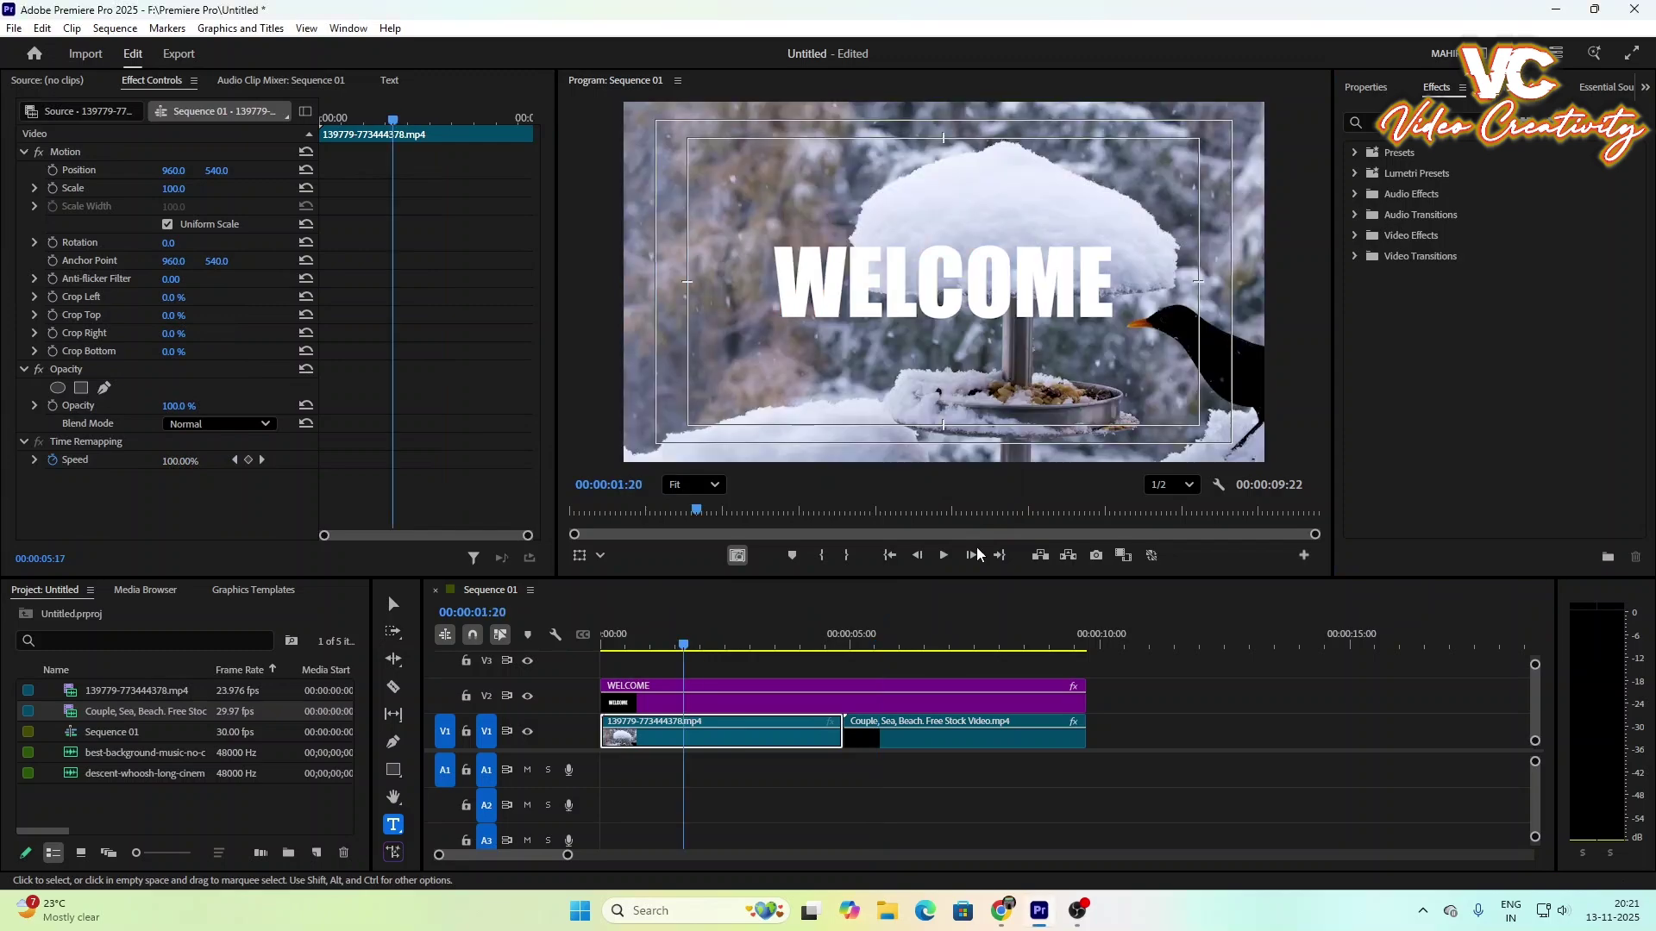
Step: Find the Track Matte Key effect, apply it to the snowy bird-feeder clip, and set its matte to Video 2
click(1467, 120)
text(T)
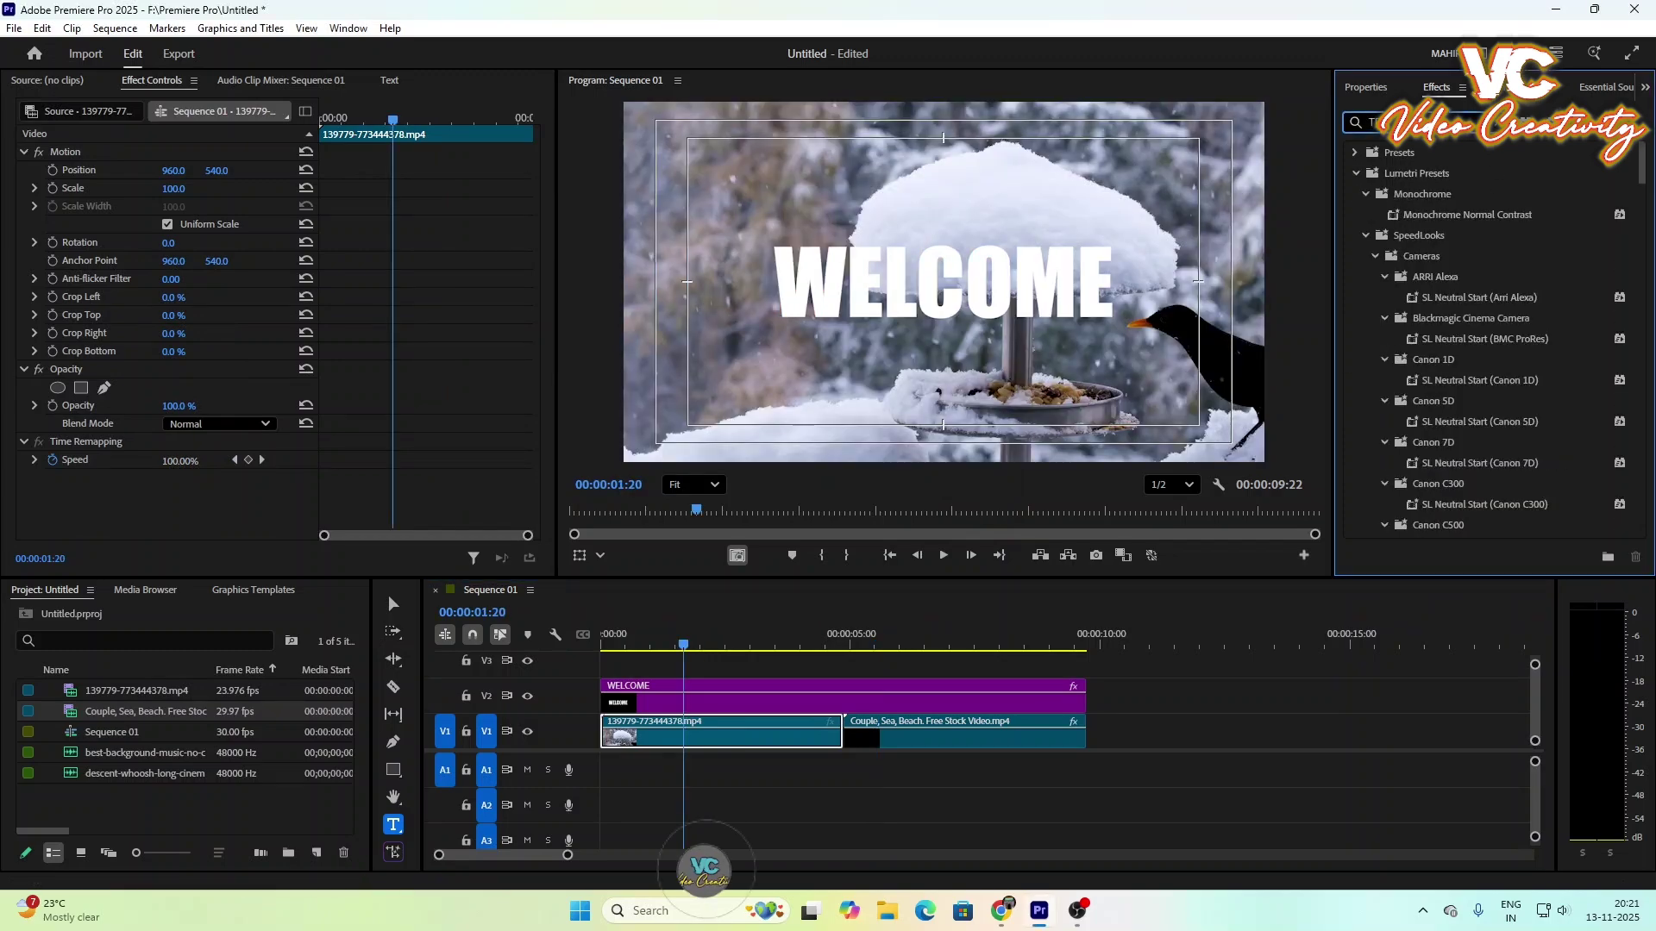
text(ra)
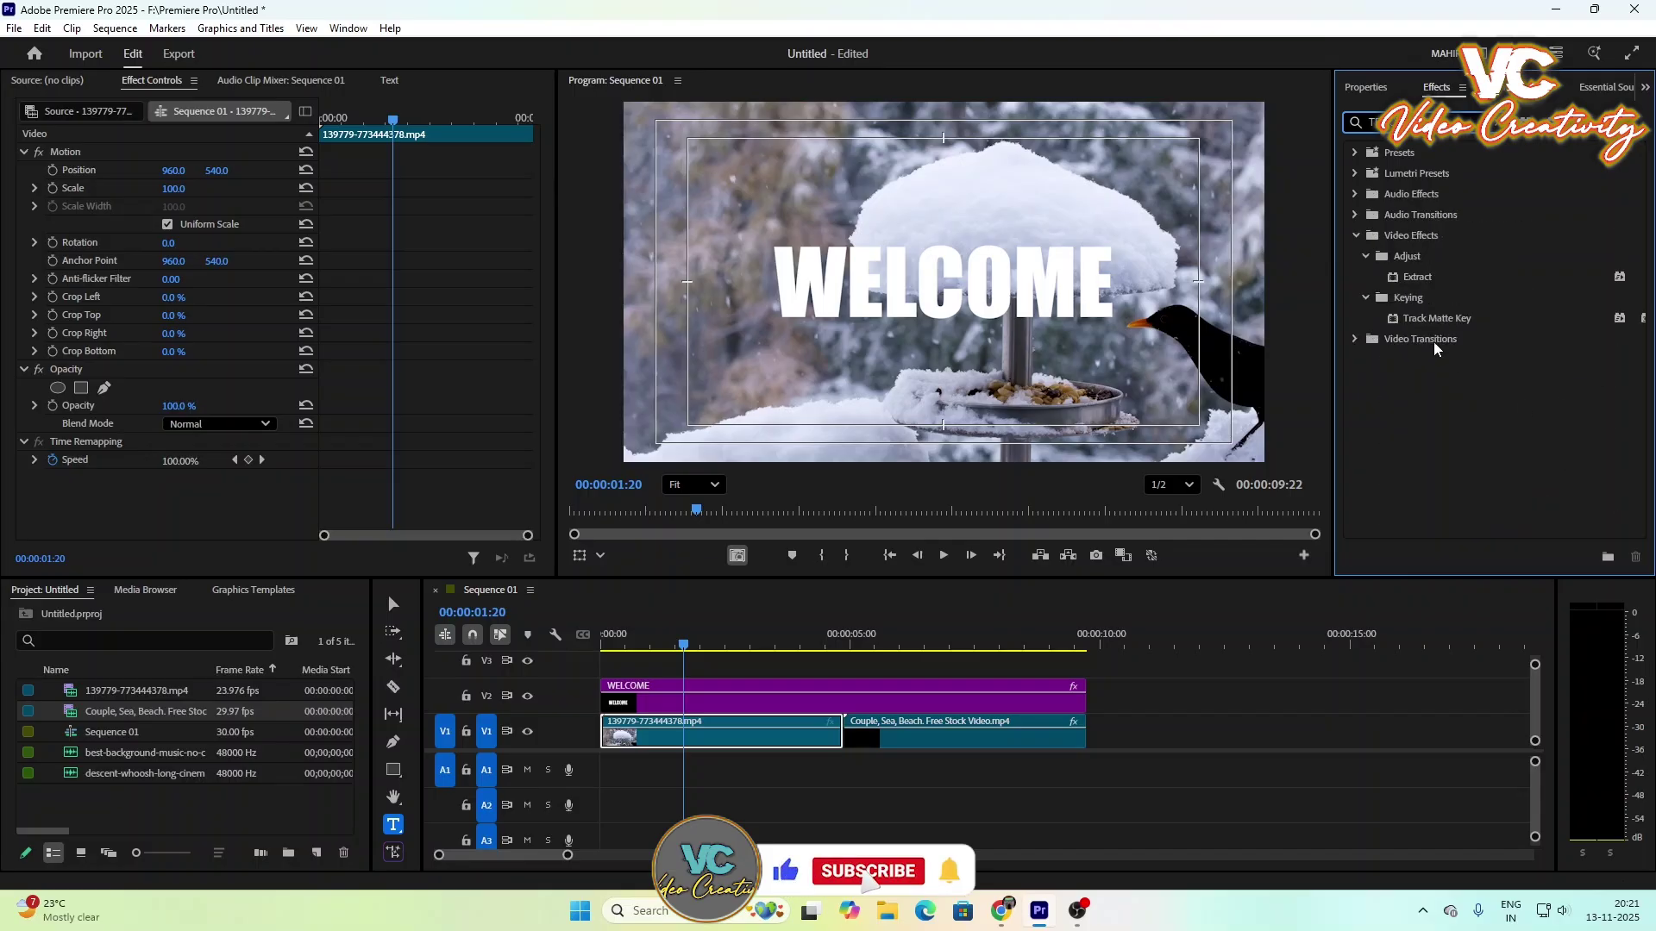
click(1437, 318)
drag(1437, 317, 790, 751)
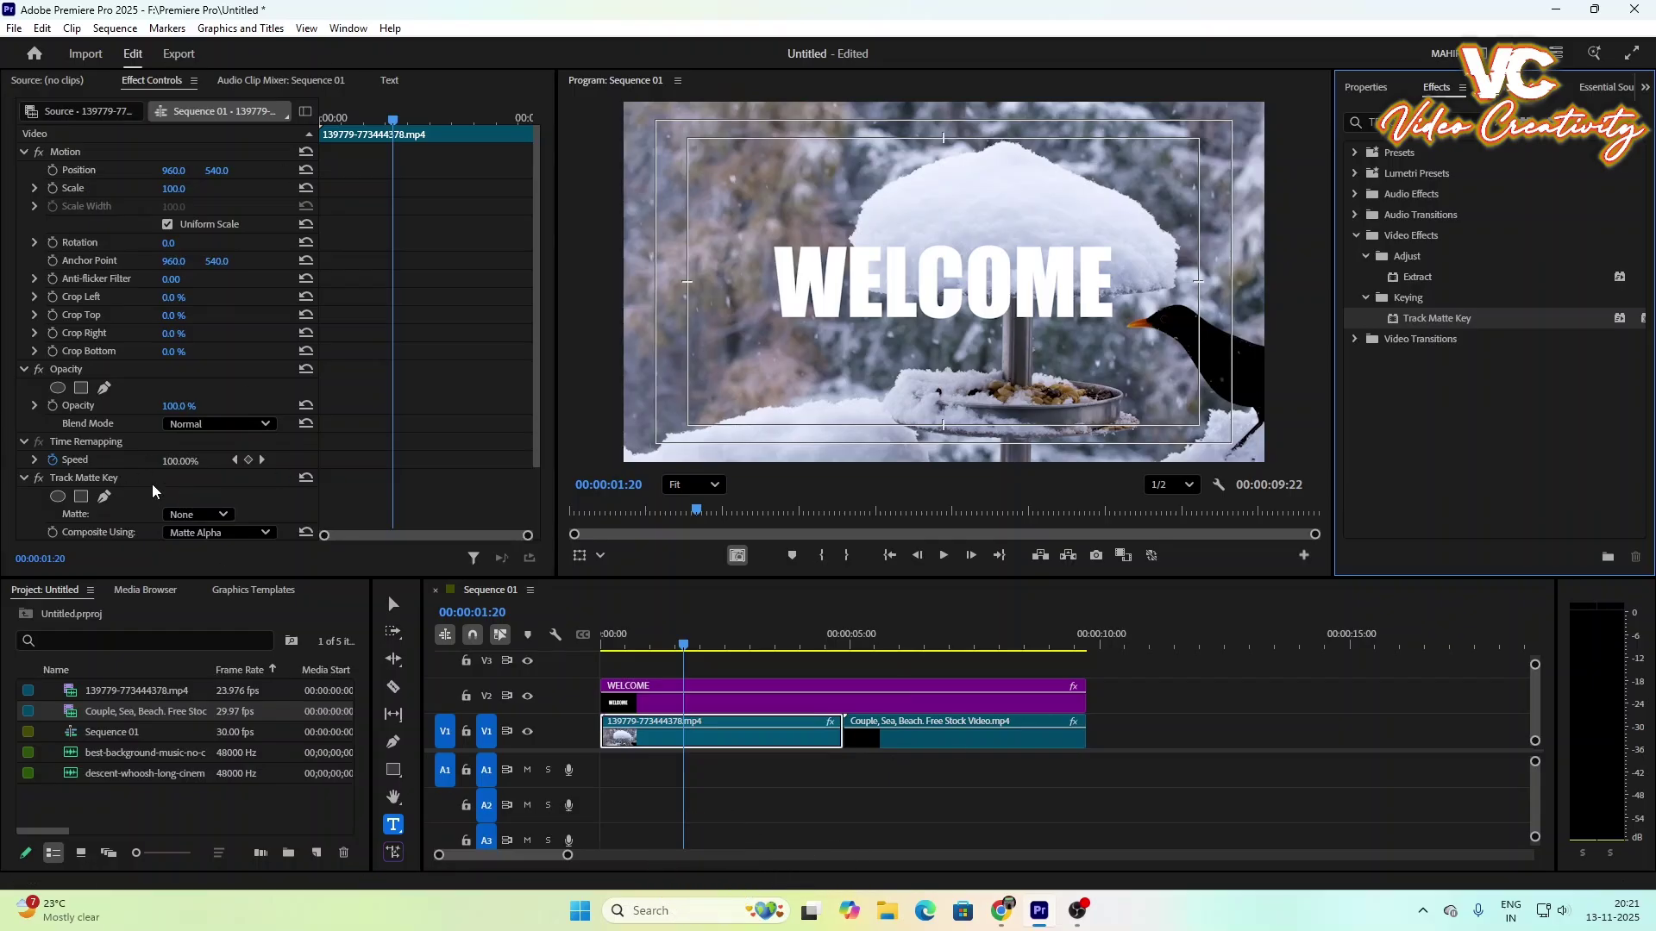
click(196, 515)
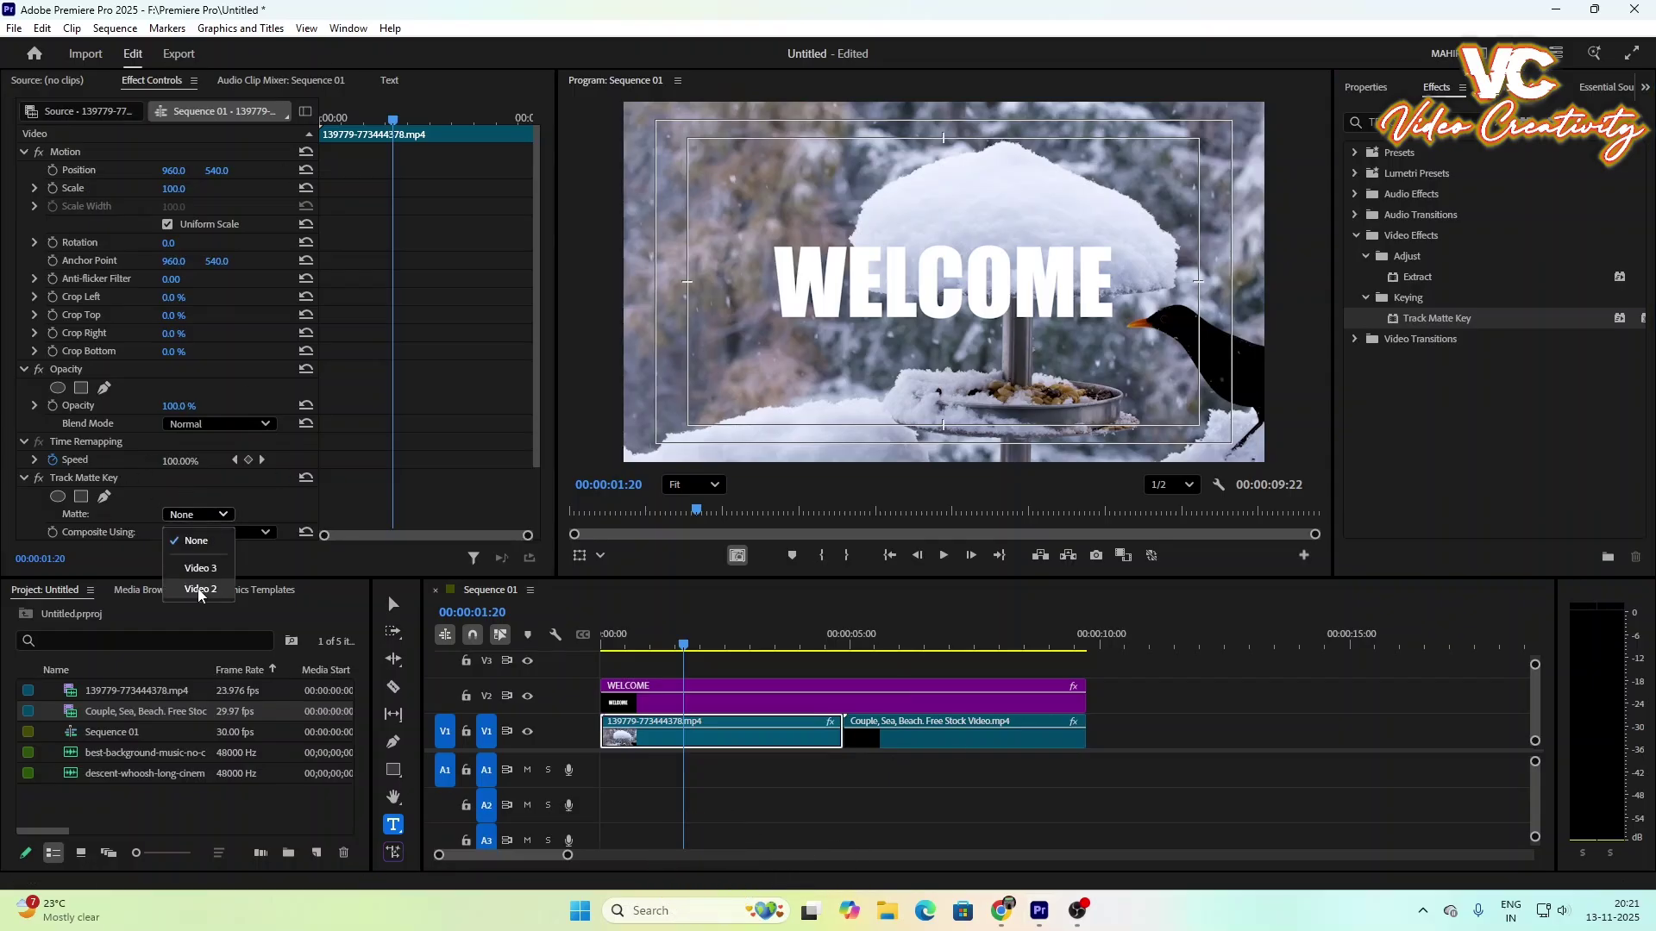
click(198, 589)
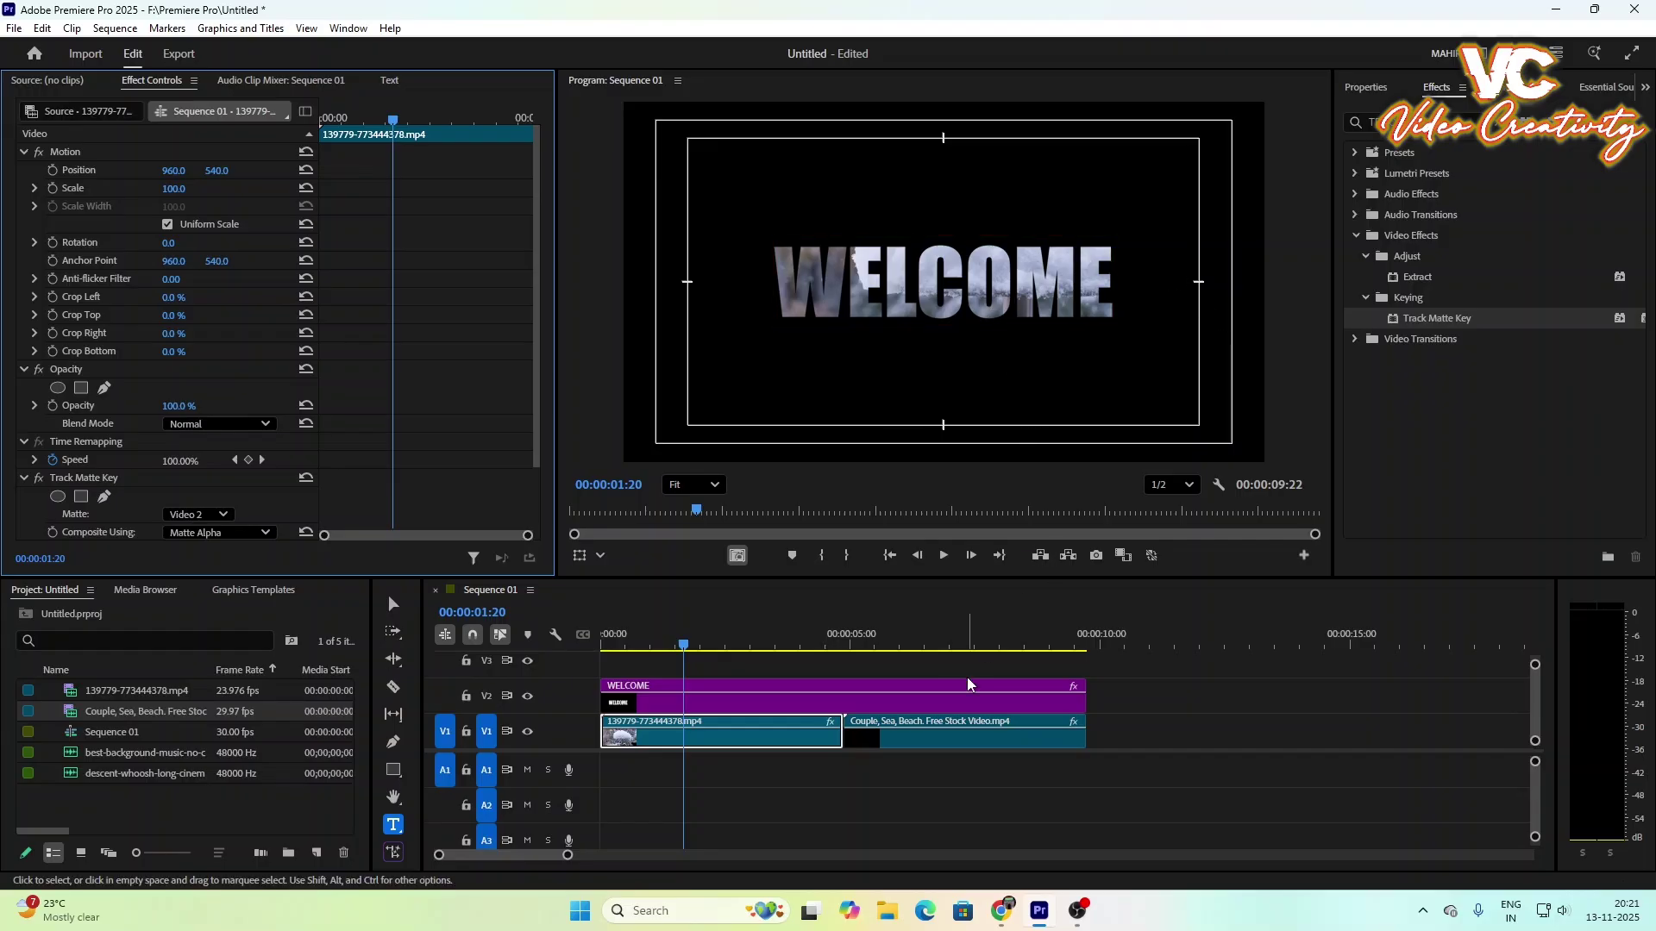
Step: Apply Track Matte Key to the beach clip with Video 2 as its matte, viewing the sequence at 00:00:06:18
click(940, 737)
click(935, 651)
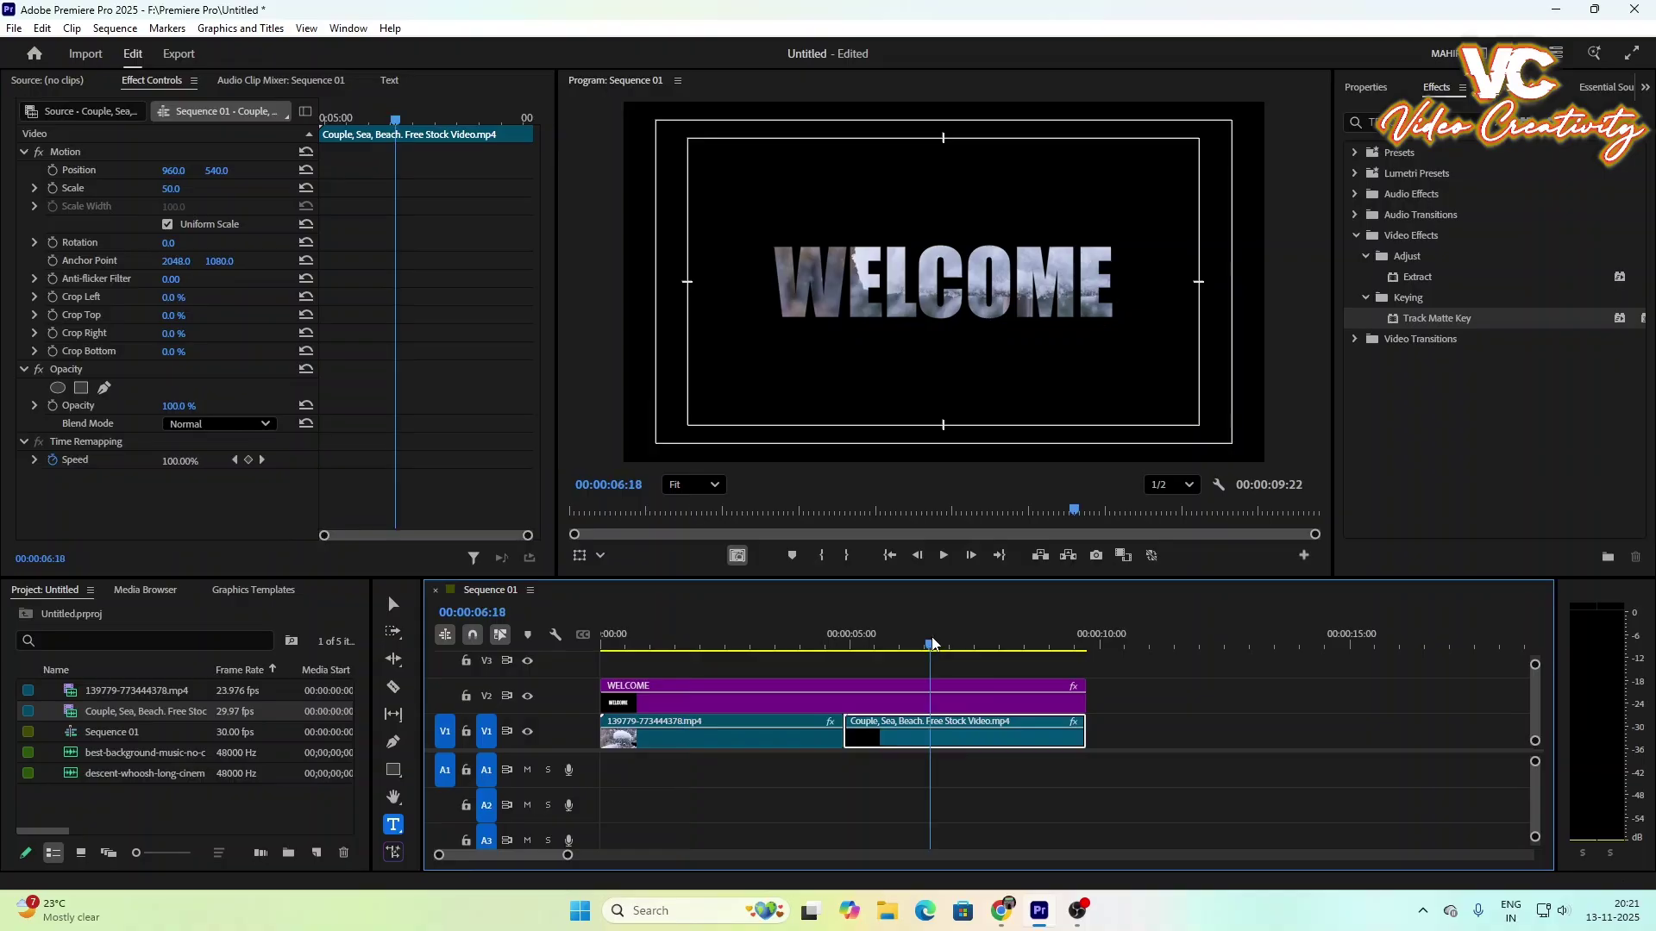
drag(1451, 322, 1043, 748)
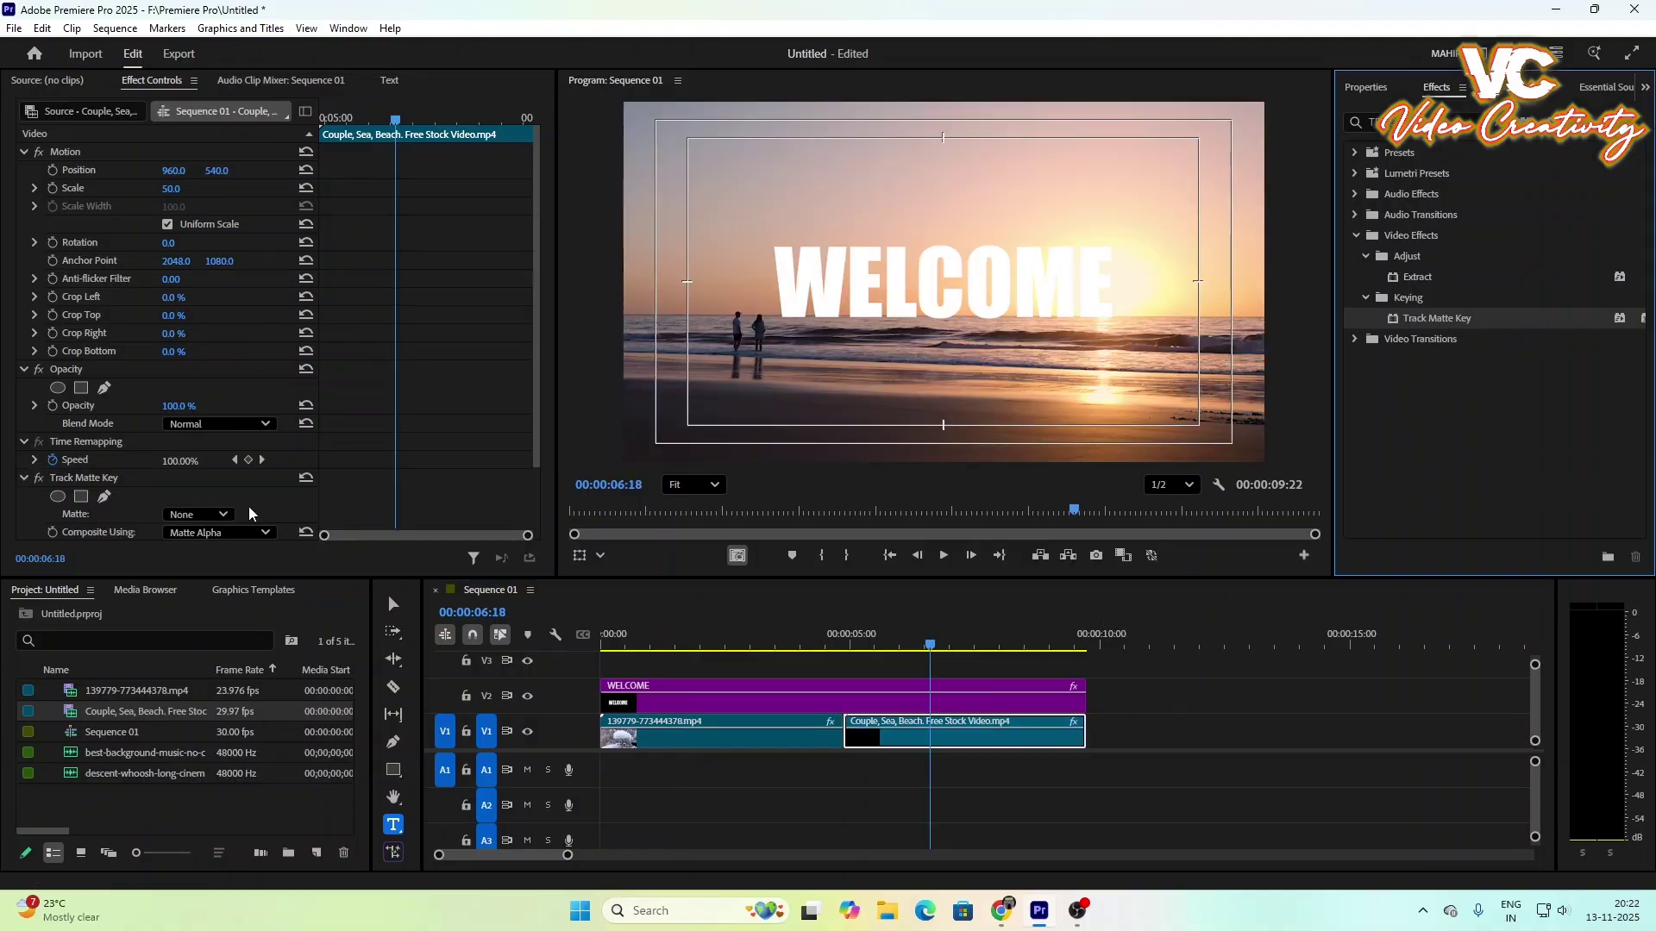
click(216, 516)
click(203, 592)
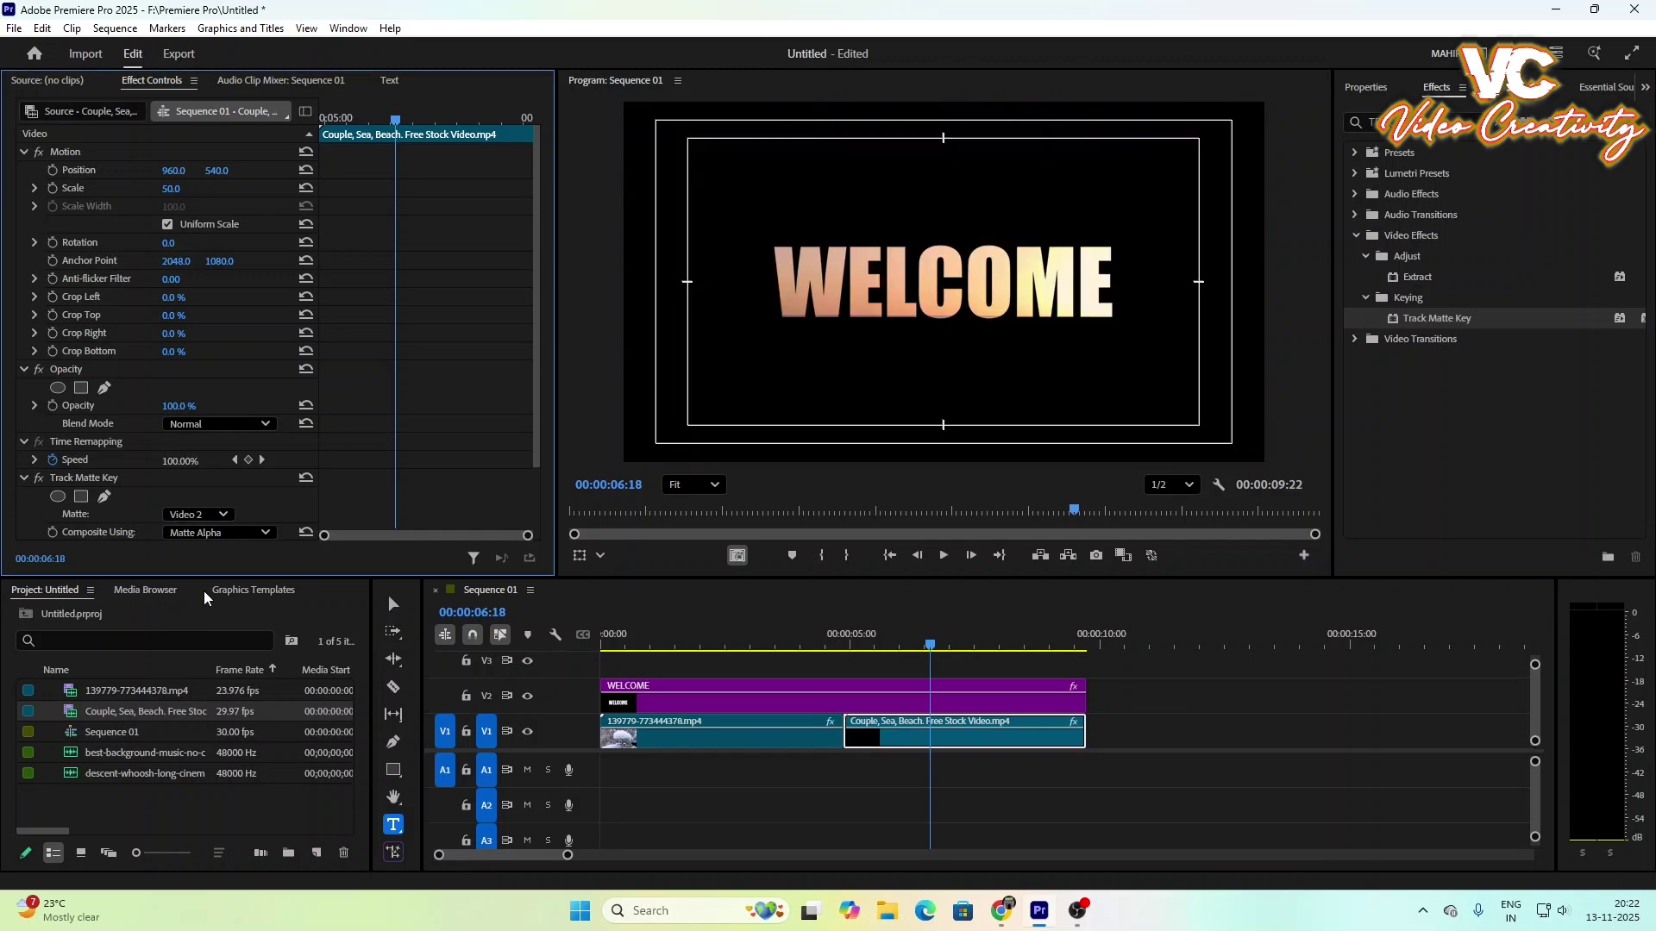
Step: Select the WELCOME title and play the masked text from the sequence start to check the result
drag(932, 649, 639, 741)
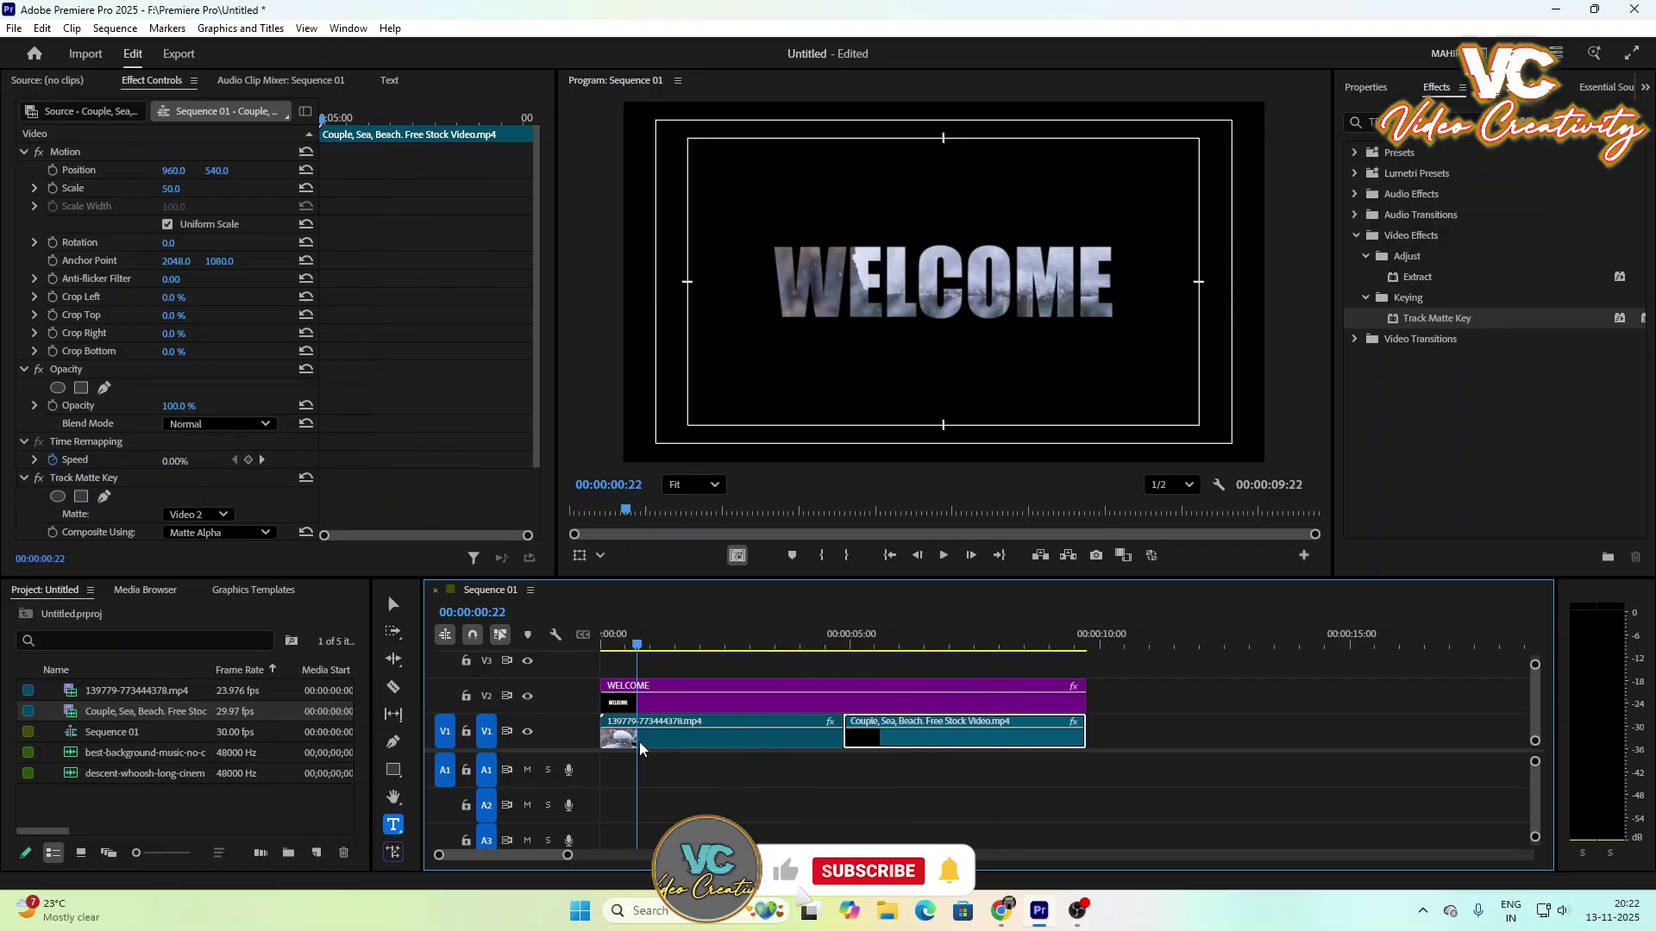
click(658, 701)
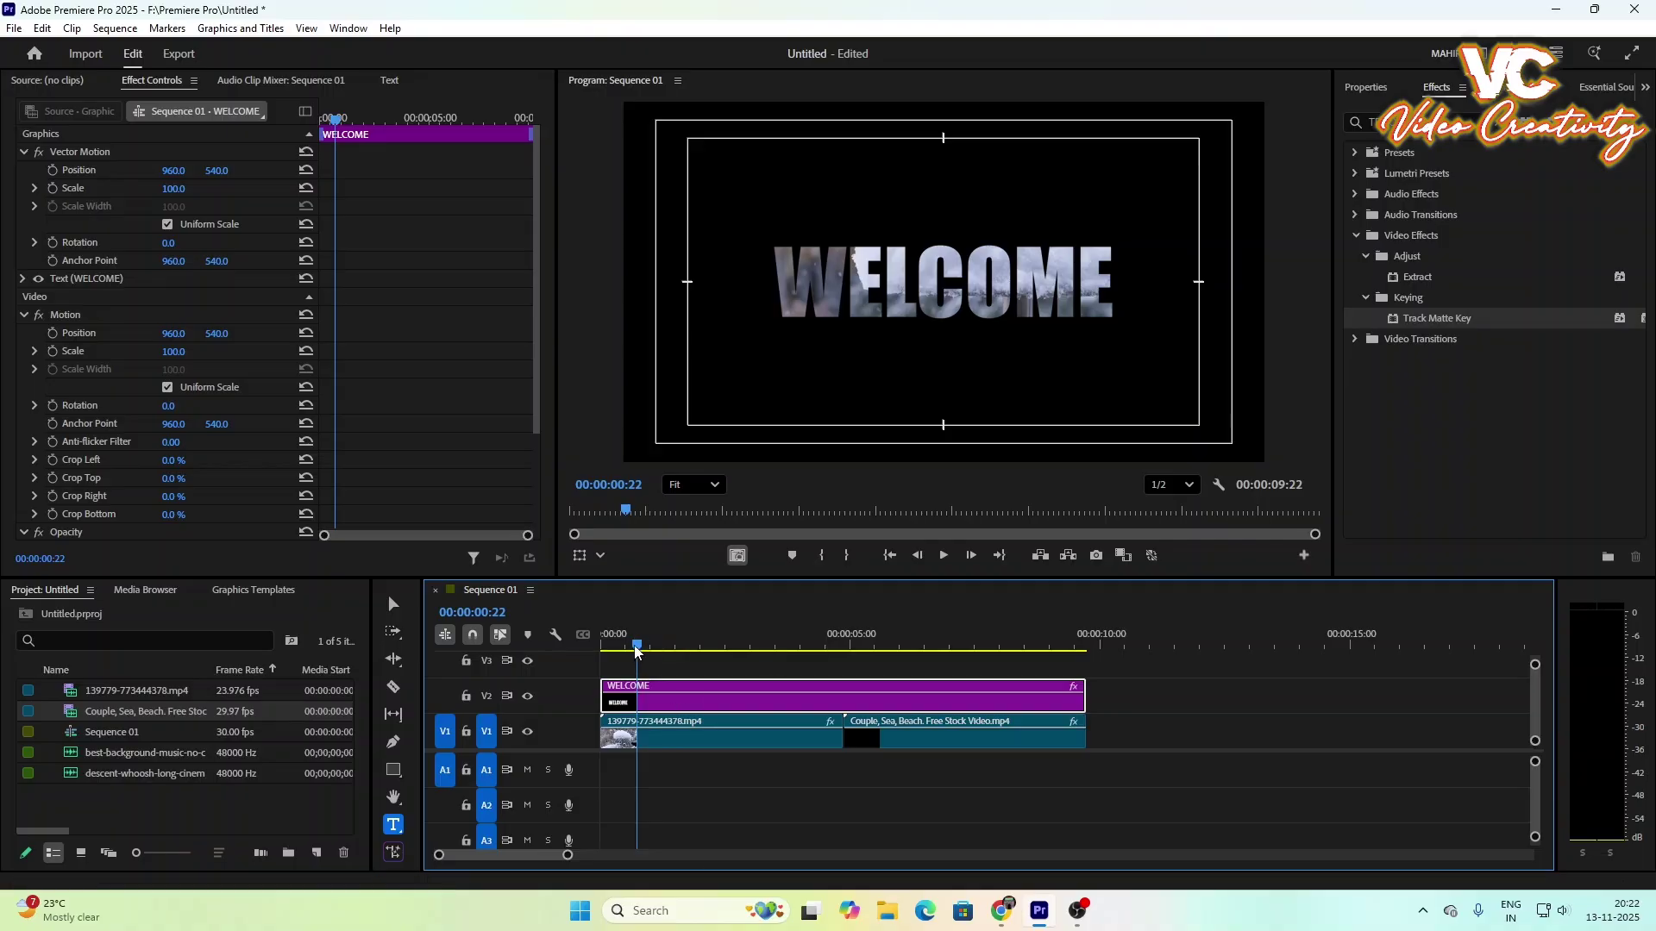
drag(334, 122, 309, 127)
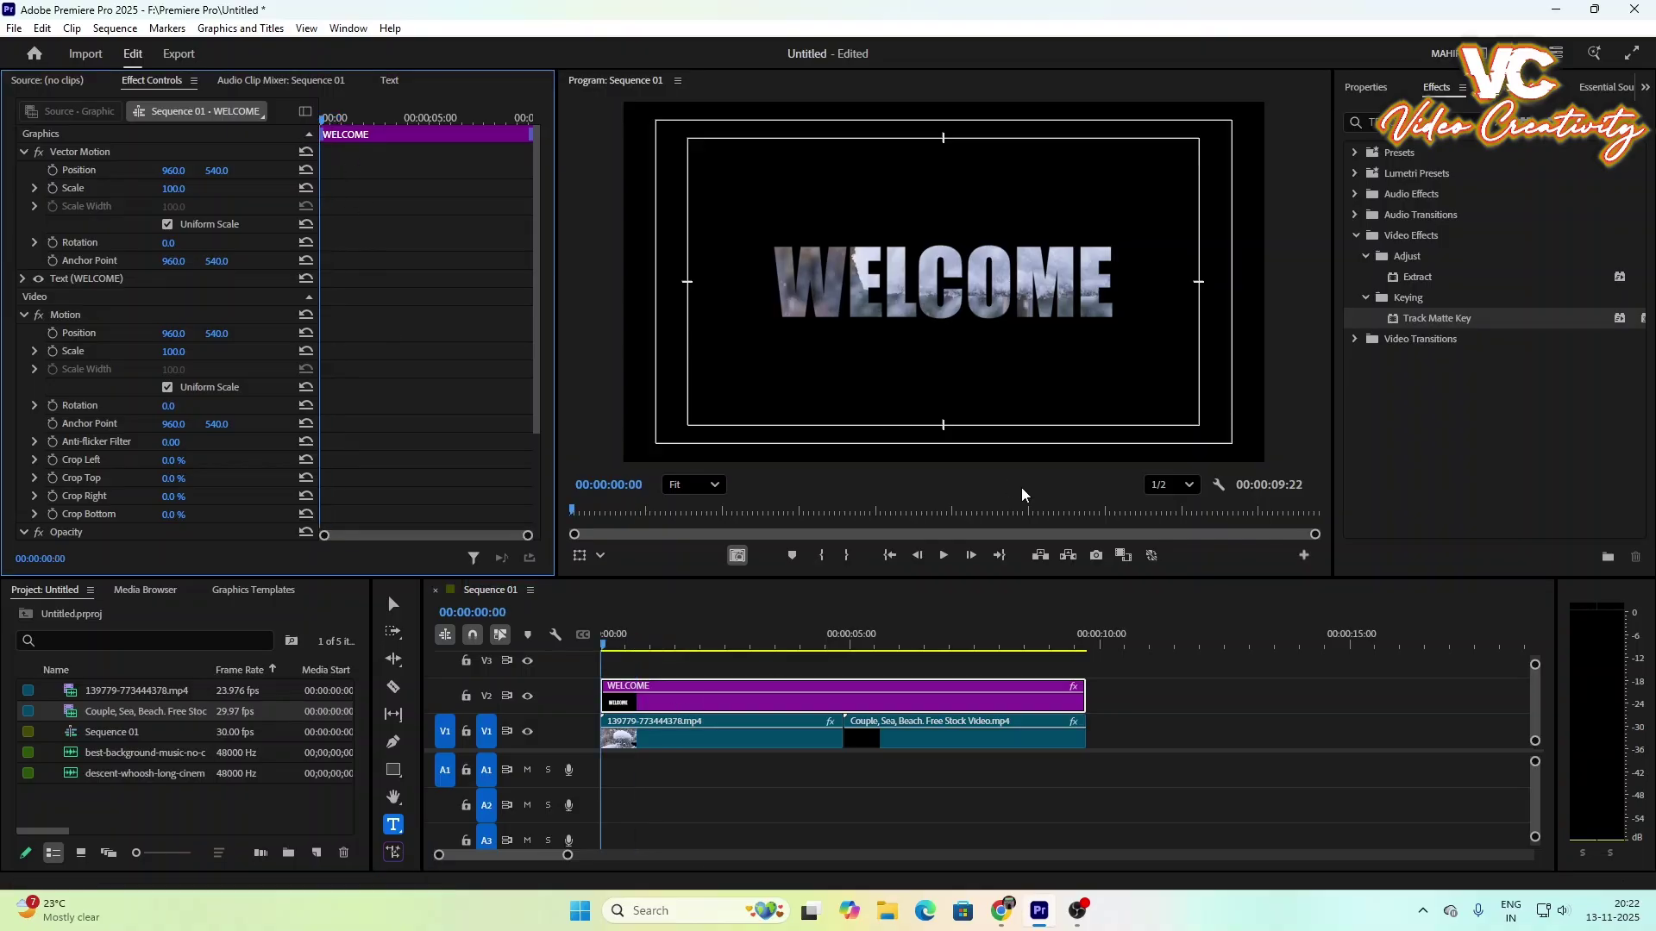
click(944, 556)
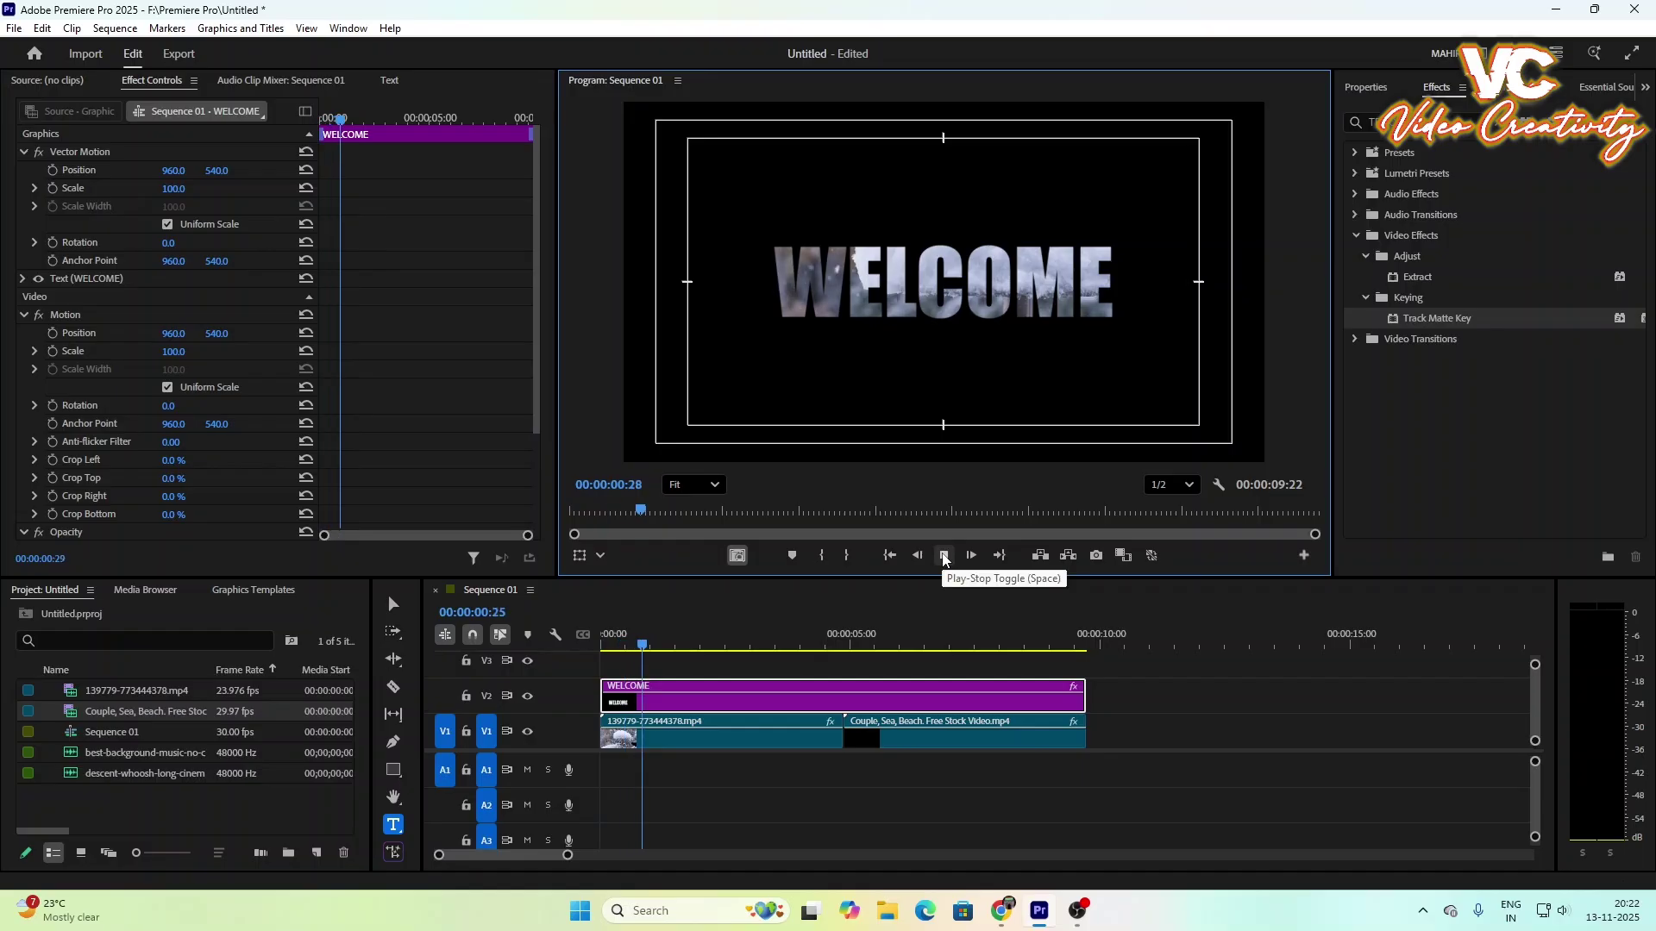
click(945, 556)
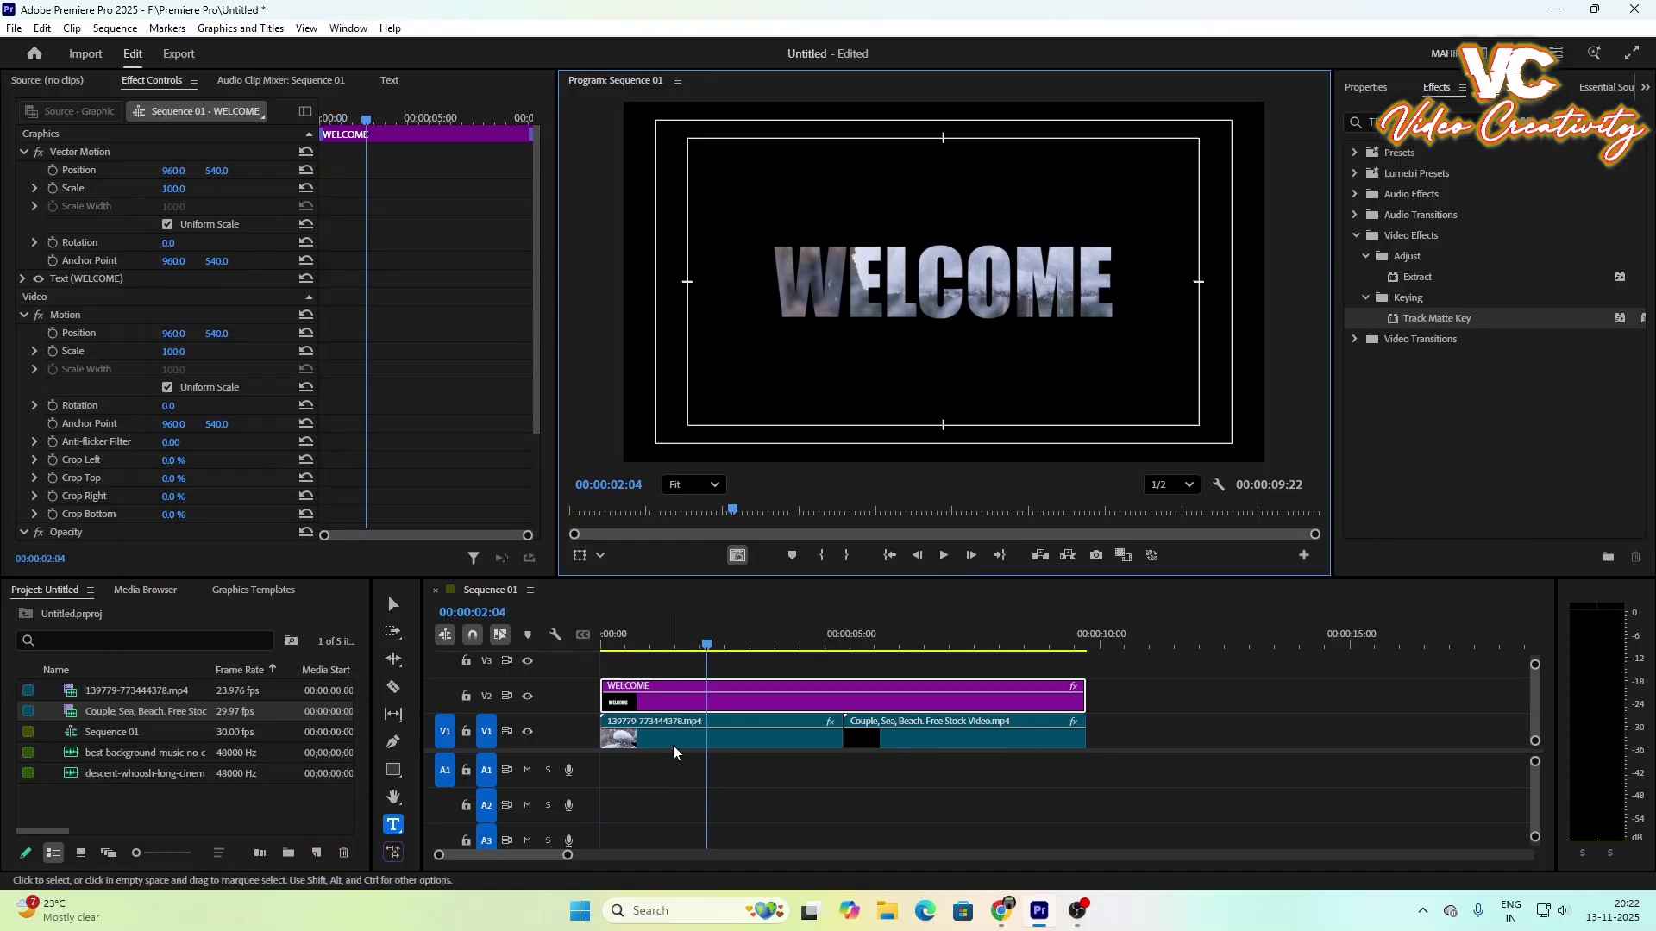
Step: Add Vector Motion position and scale keyframes to the WELCOME title at 00:00:01:11
drag(707, 646, 670, 657)
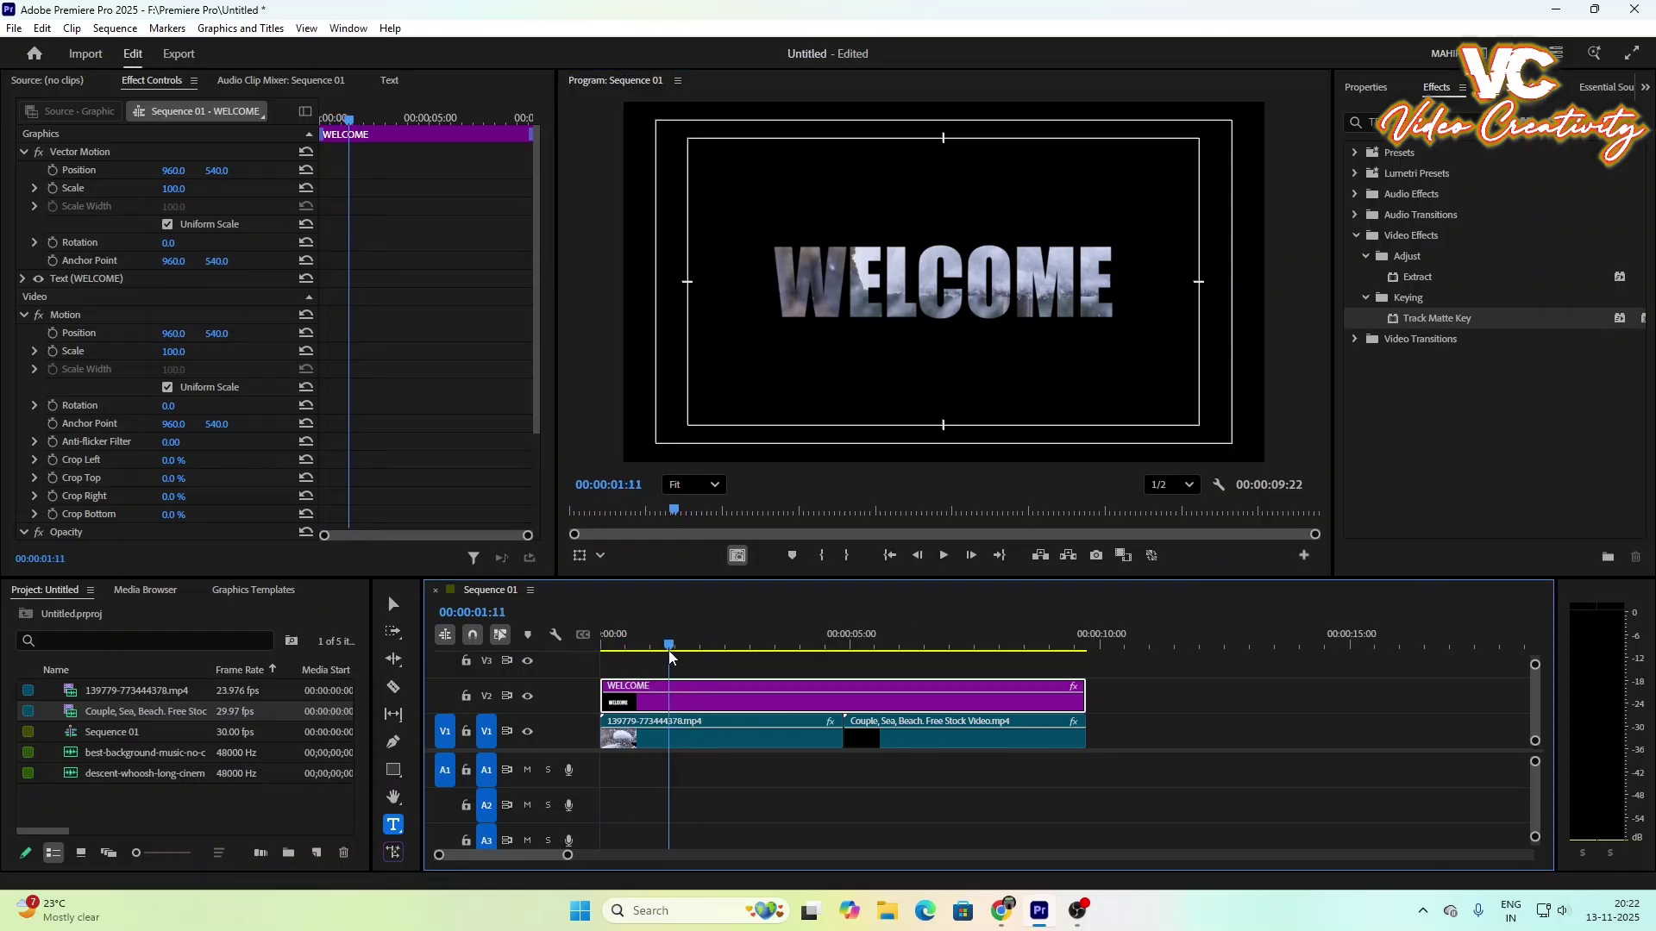
click(54, 189)
click(53, 170)
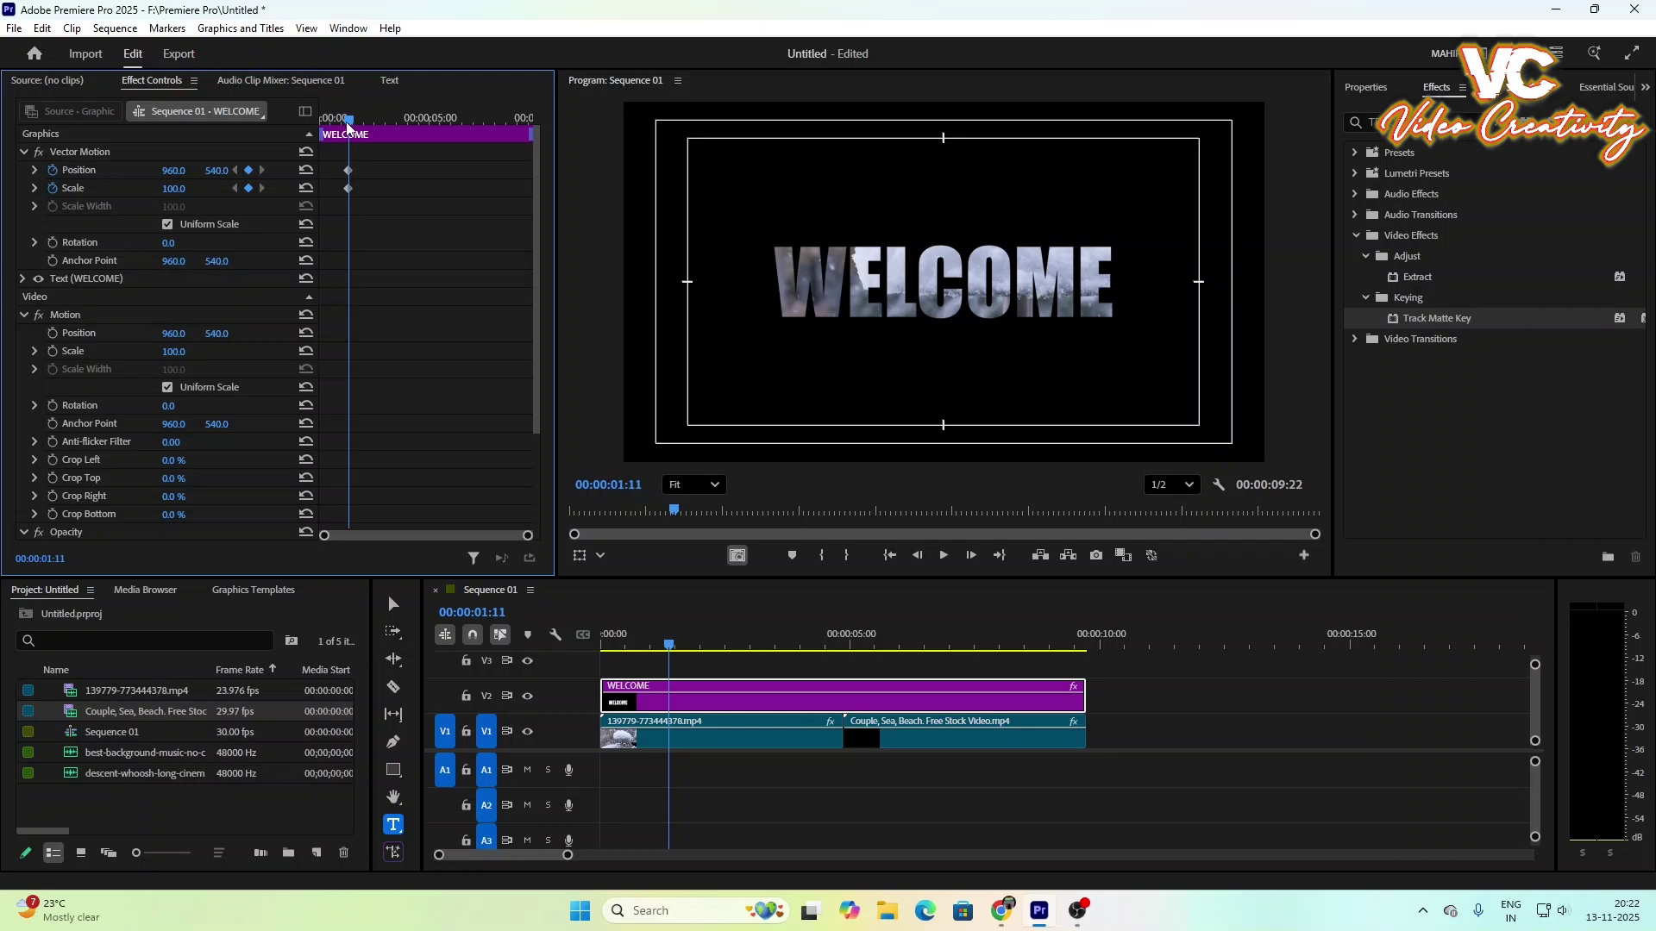
Step: At 00:00:00:00, keyframe the title's Vector Motion scale at 4006 and horizontal position at 2787 so the snow clip fills the frame
drag(348, 126, 313, 147)
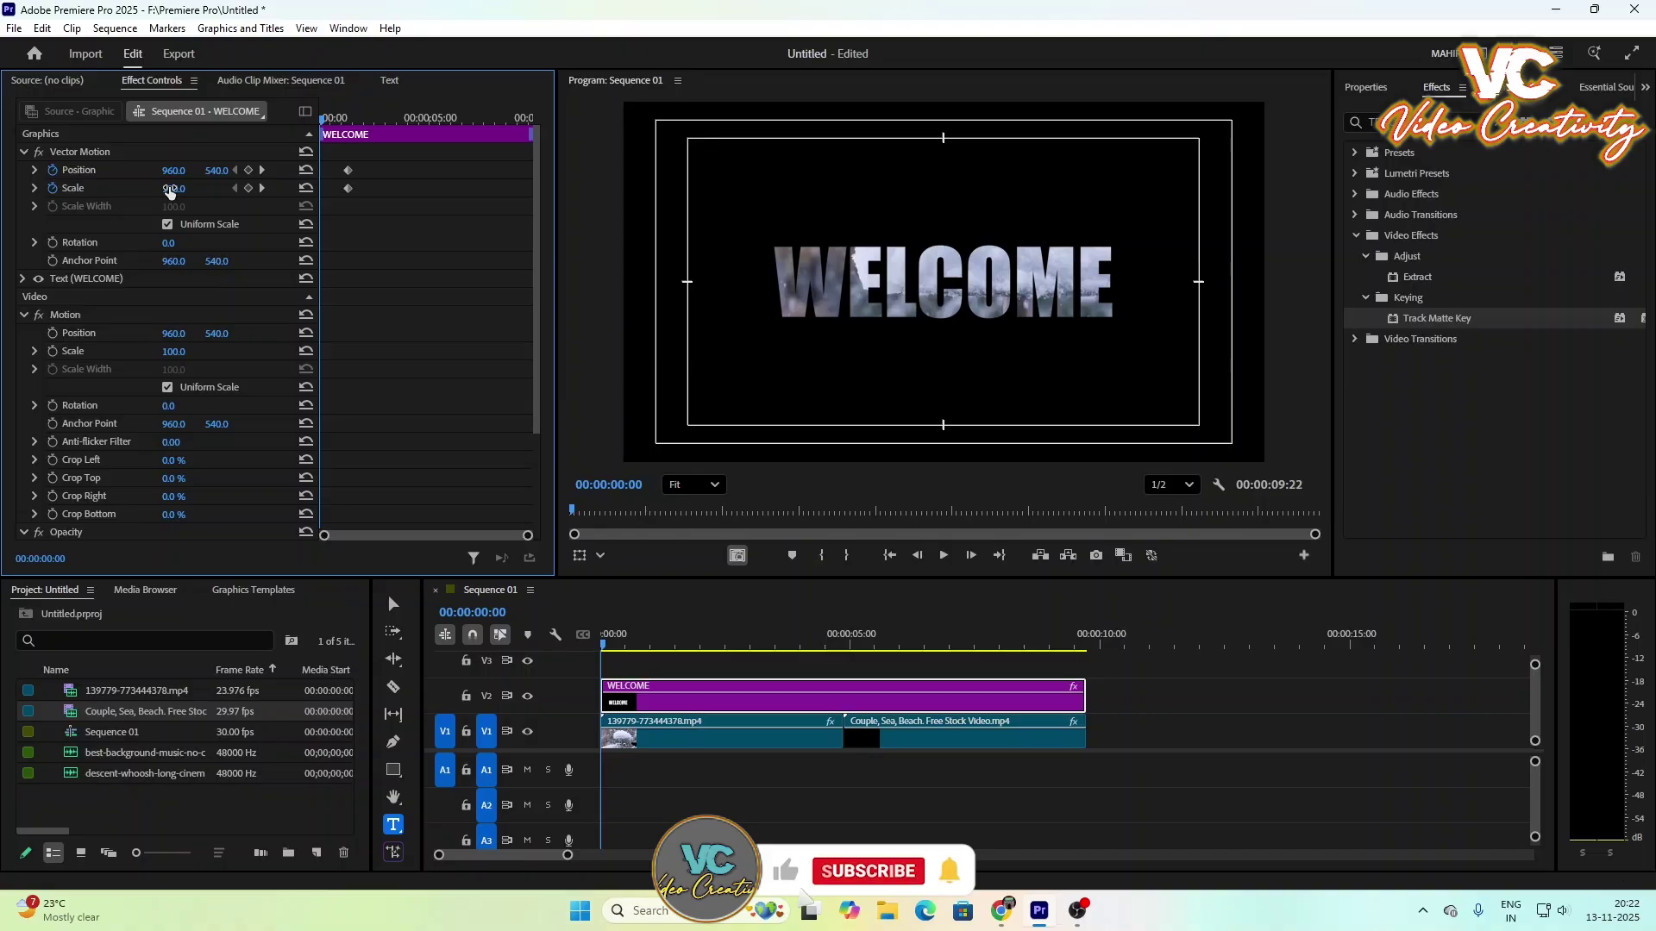
drag(170, 191, 948, 191)
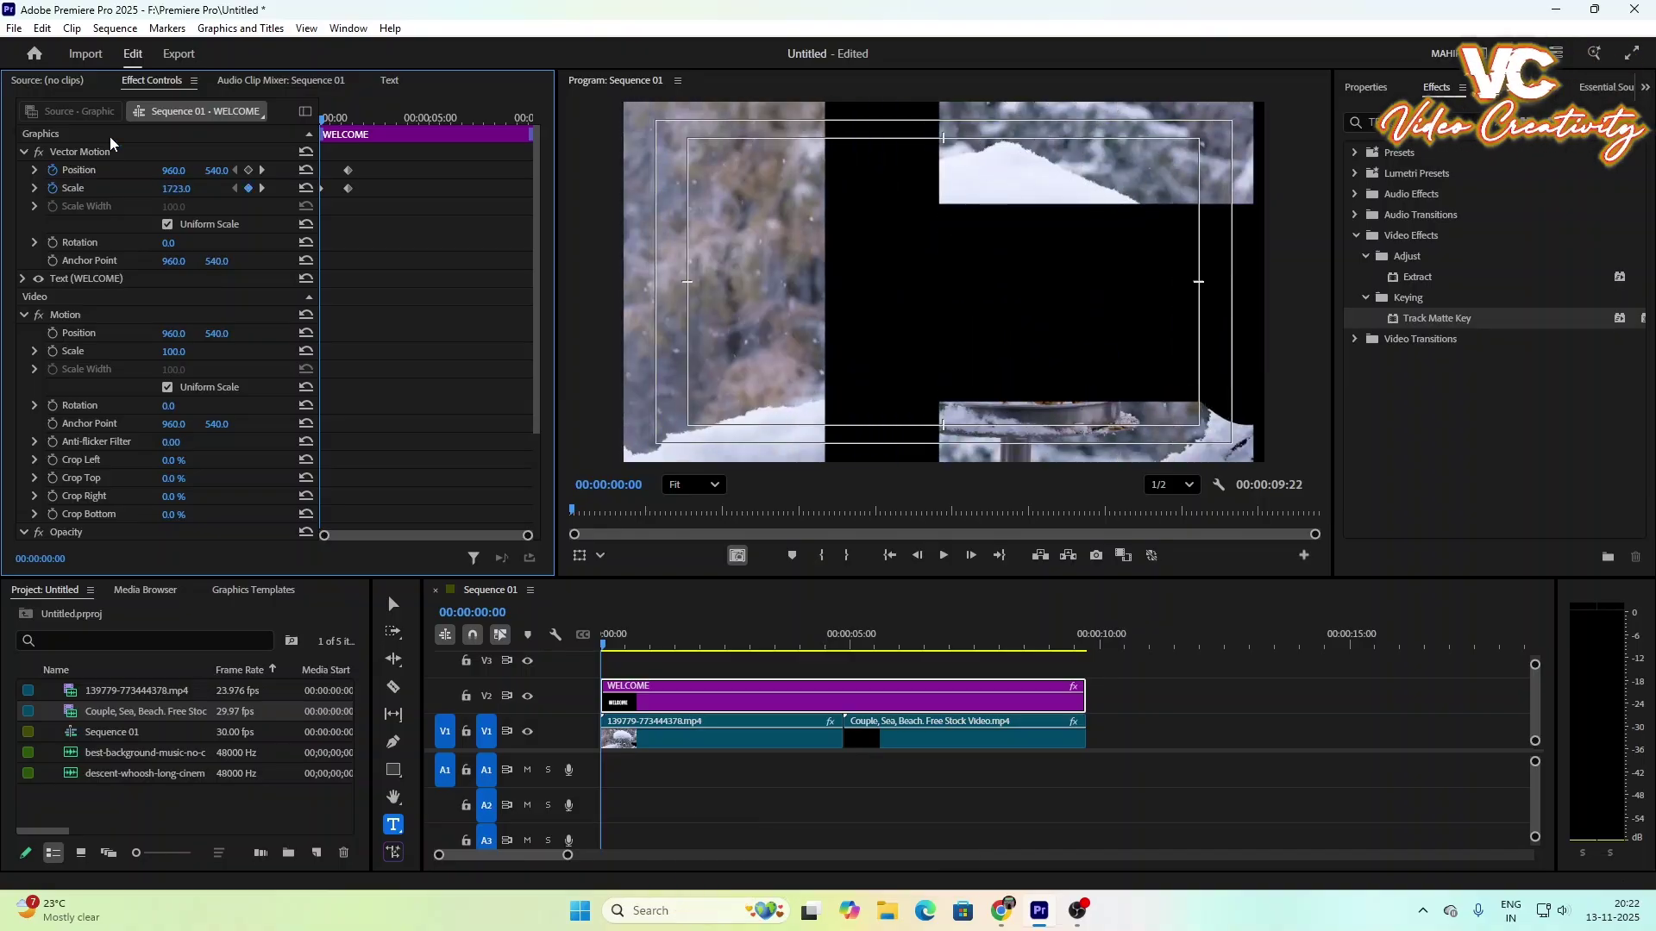
drag(173, 170, 1001, 170)
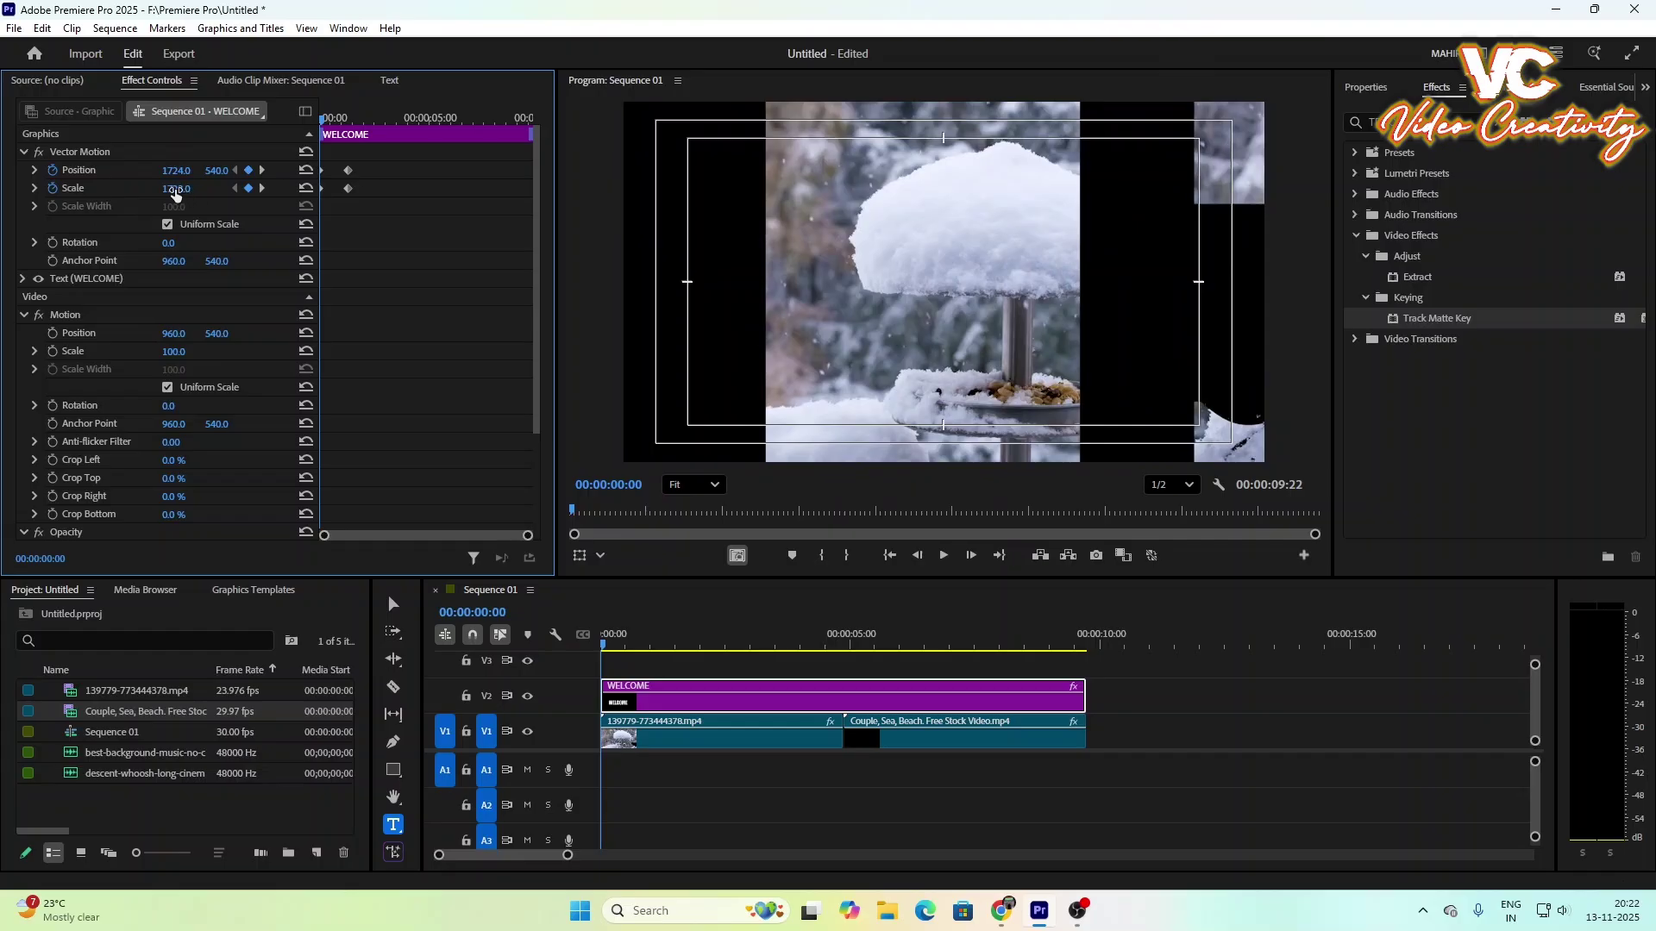
drag(178, 190, 1331, 190)
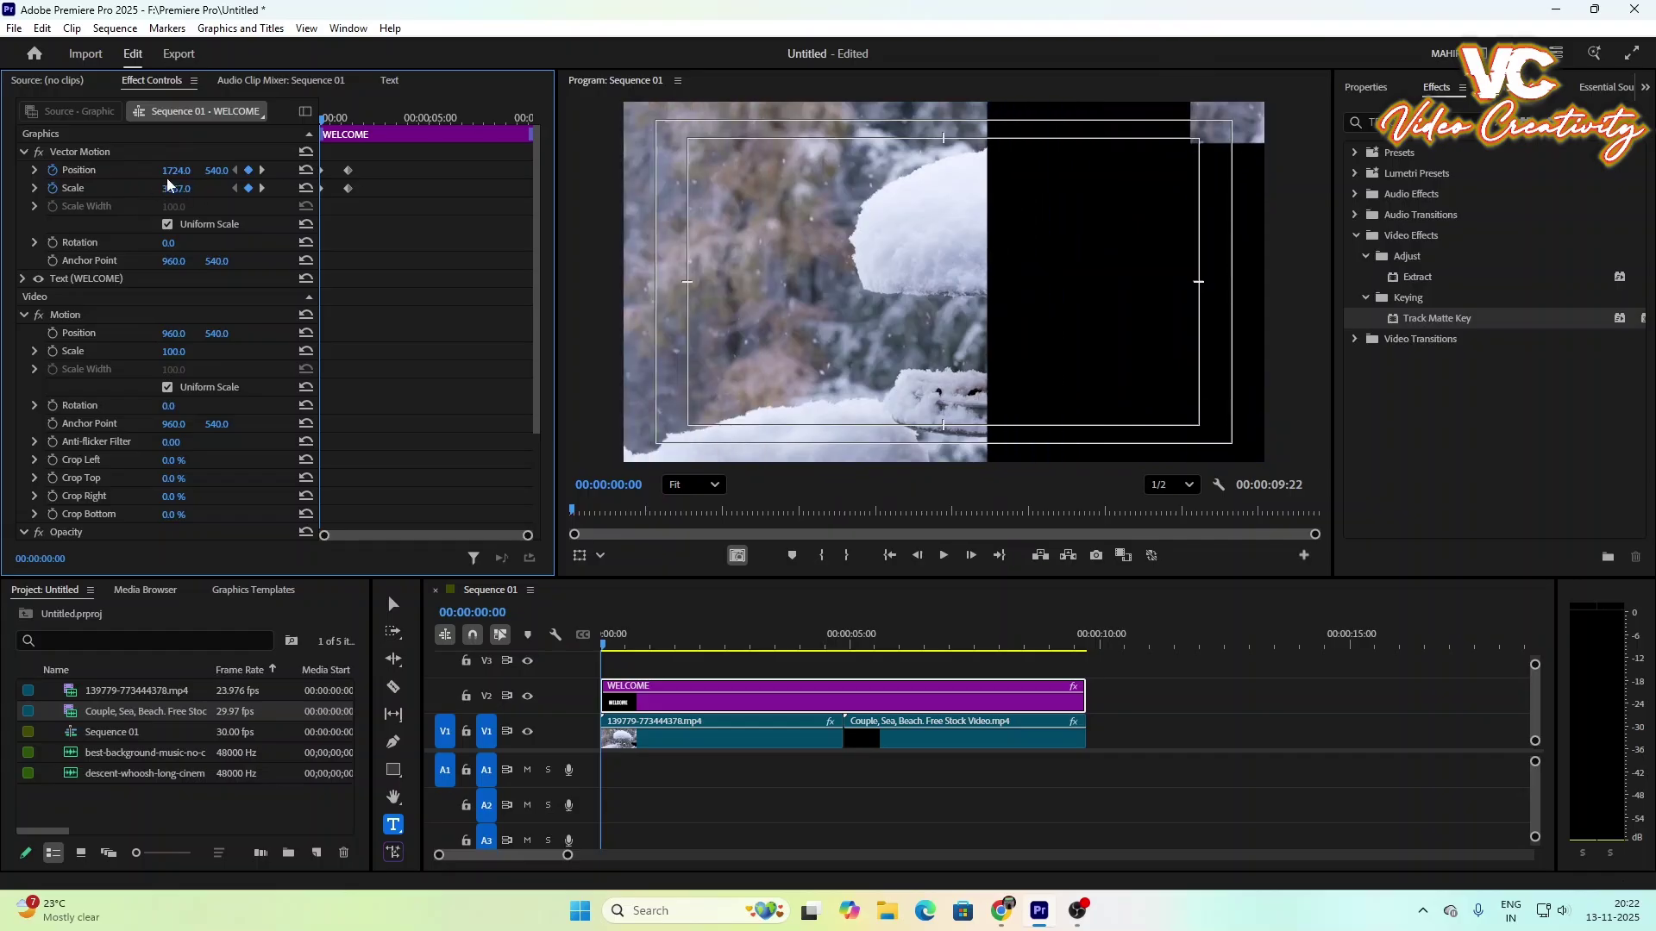
drag(171, 170, 344, 170)
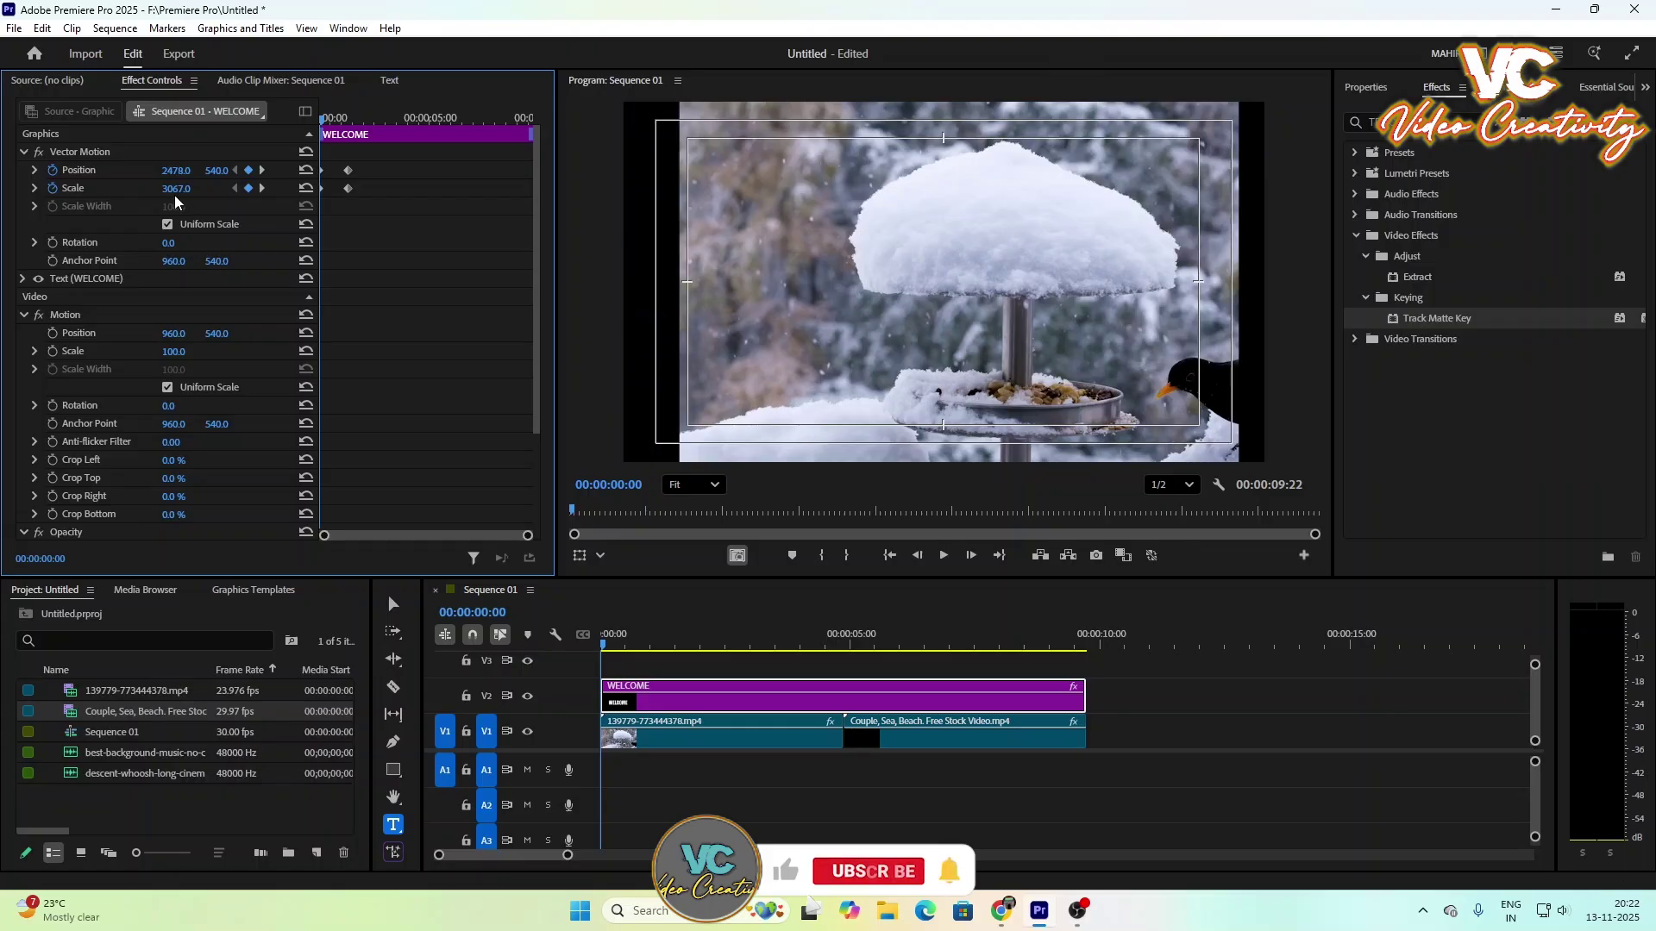
drag(175, 190, 258, 169)
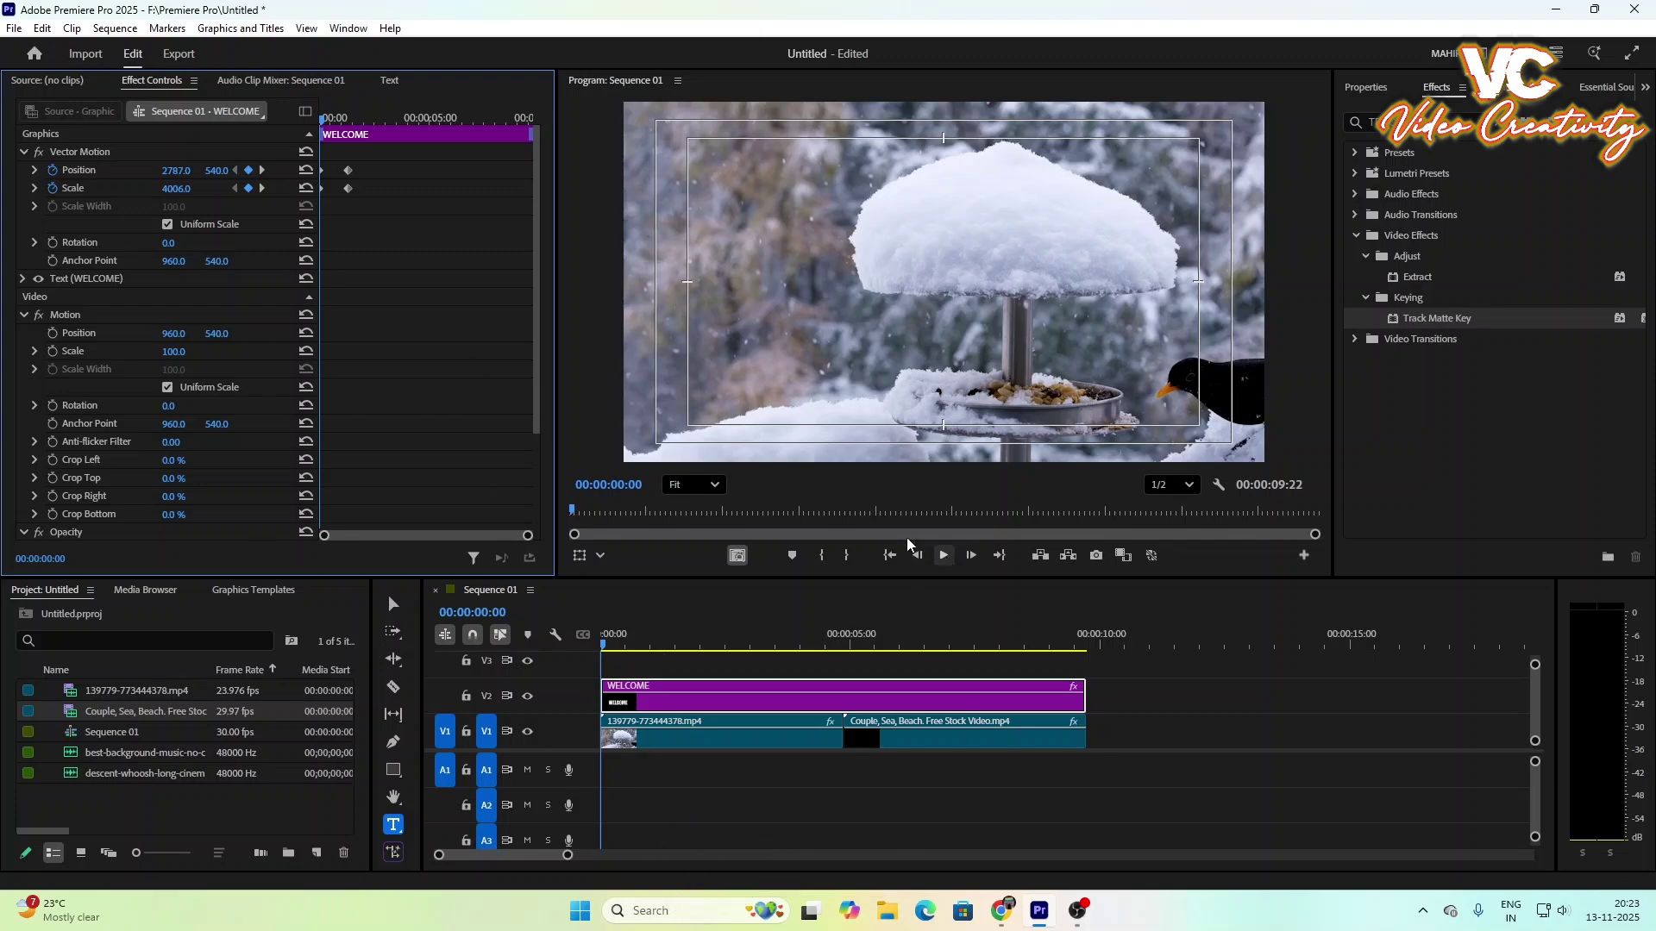
Step: Apply Ease In temporal interpolation to the WELCOME title's Vector Motion position and scale keyframes at 00:00:01:11
drag(340, 156, 381, 212)
right_click(349, 190)
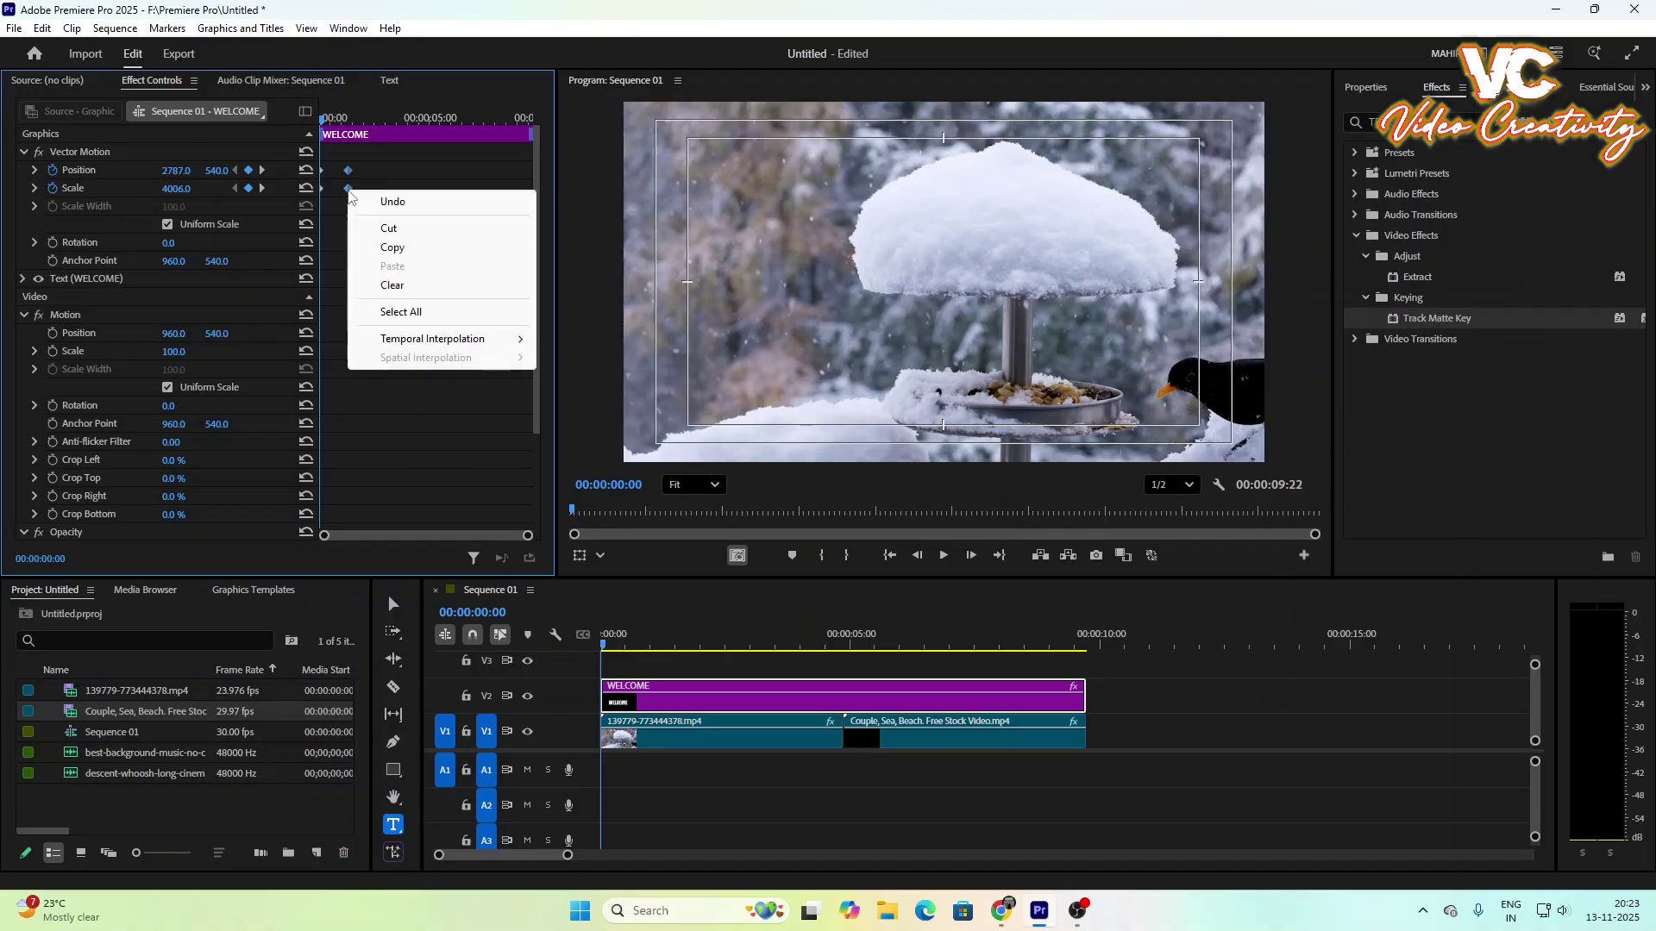
mouse_move(426, 346)
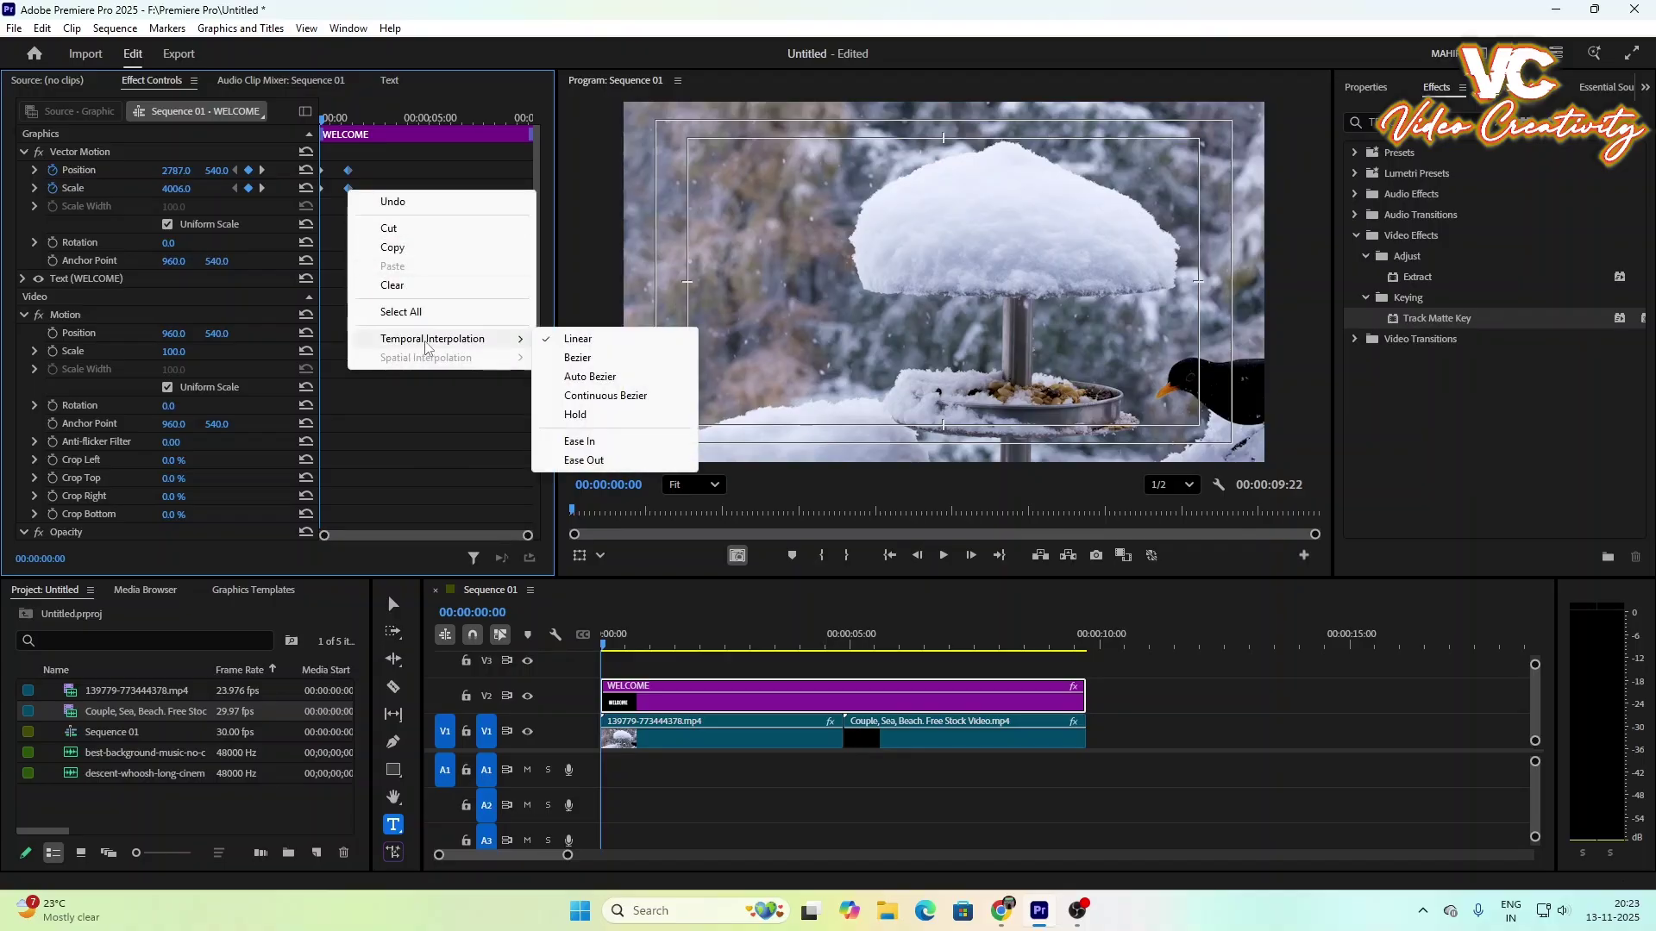
click(580, 441)
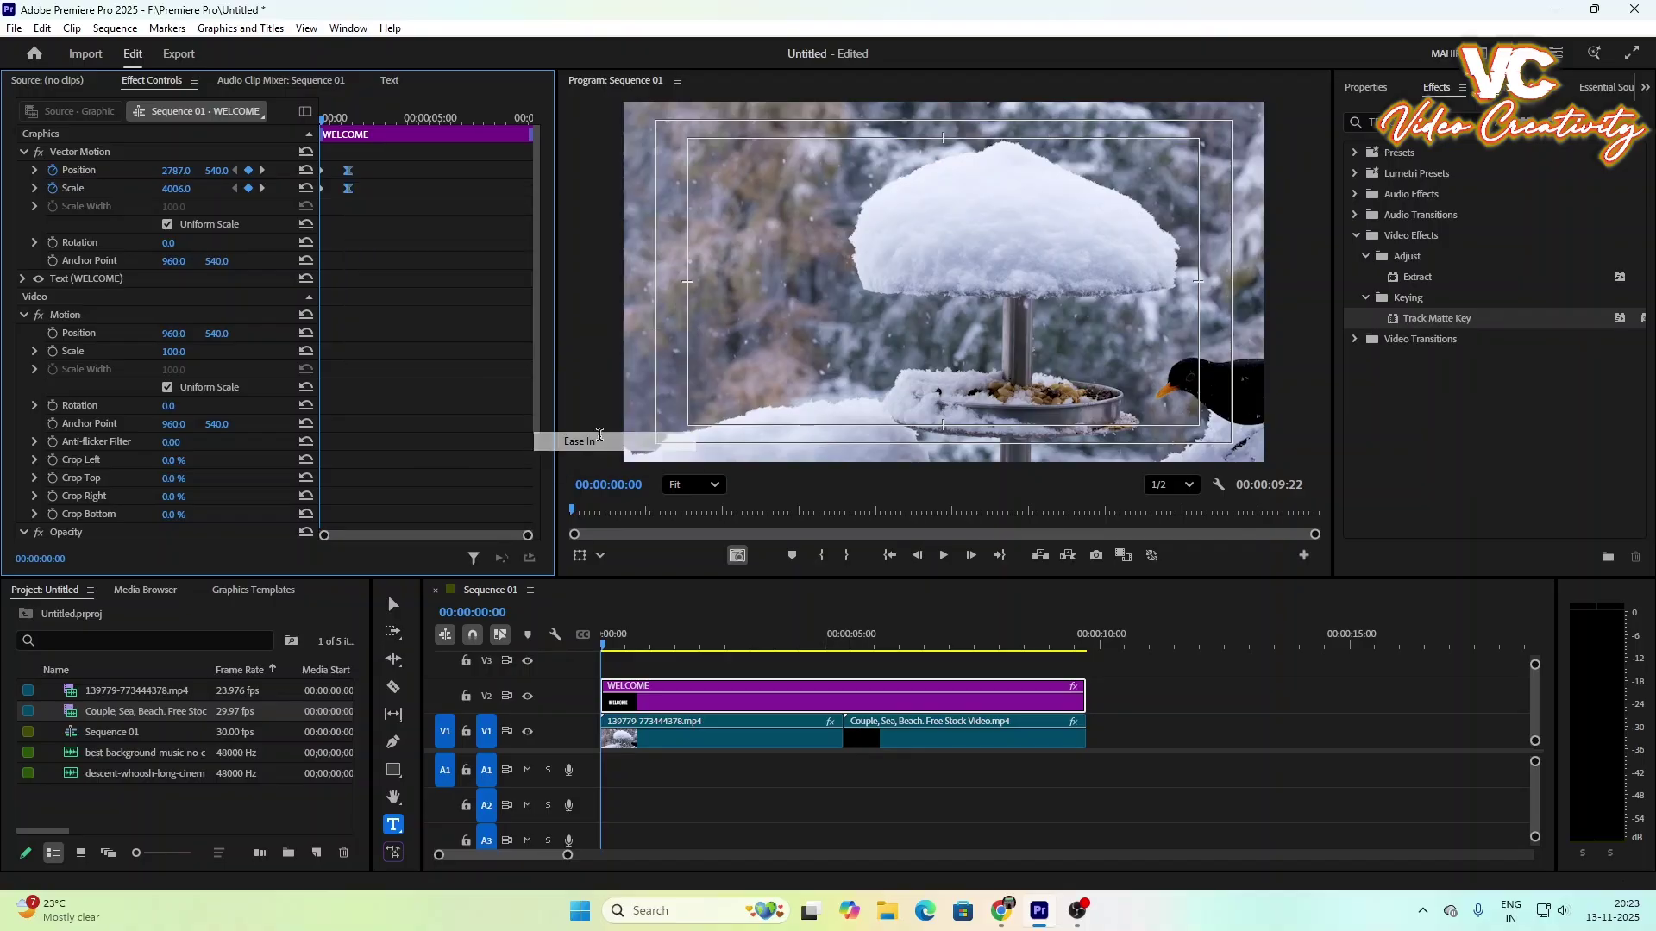
Step: Reshape the title's Vector Motion position velocity curve by extending the second keyframe's easing back towards the first keyframe
click(34, 171)
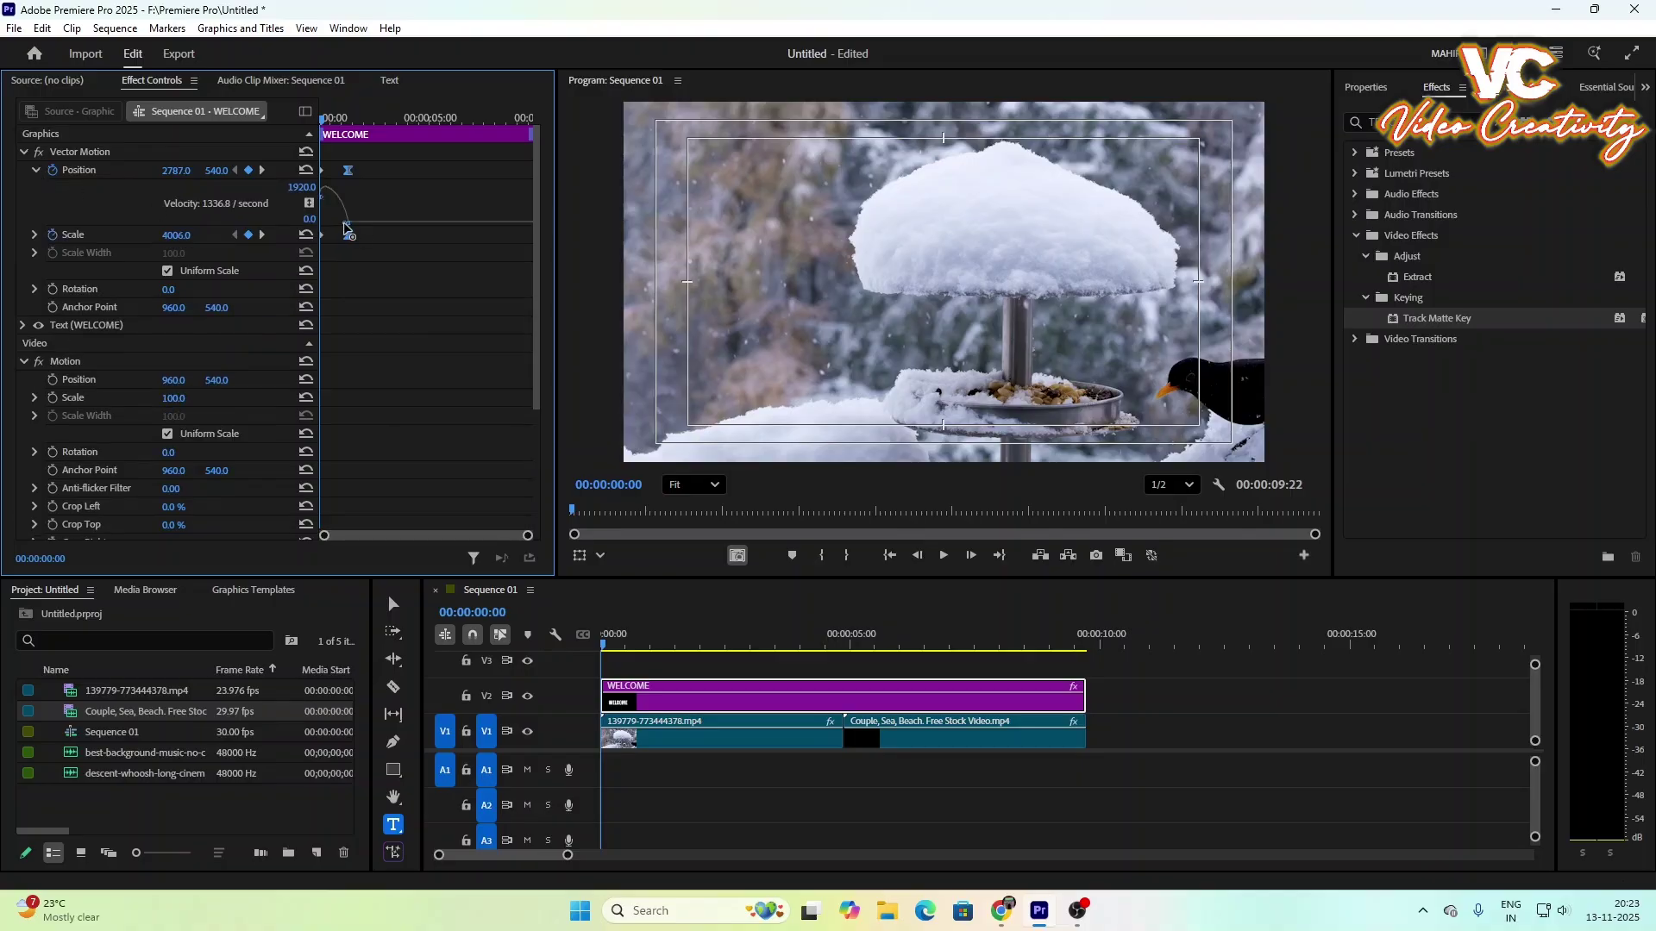
drag(349, 231, 321, 225)
click(36, 170)
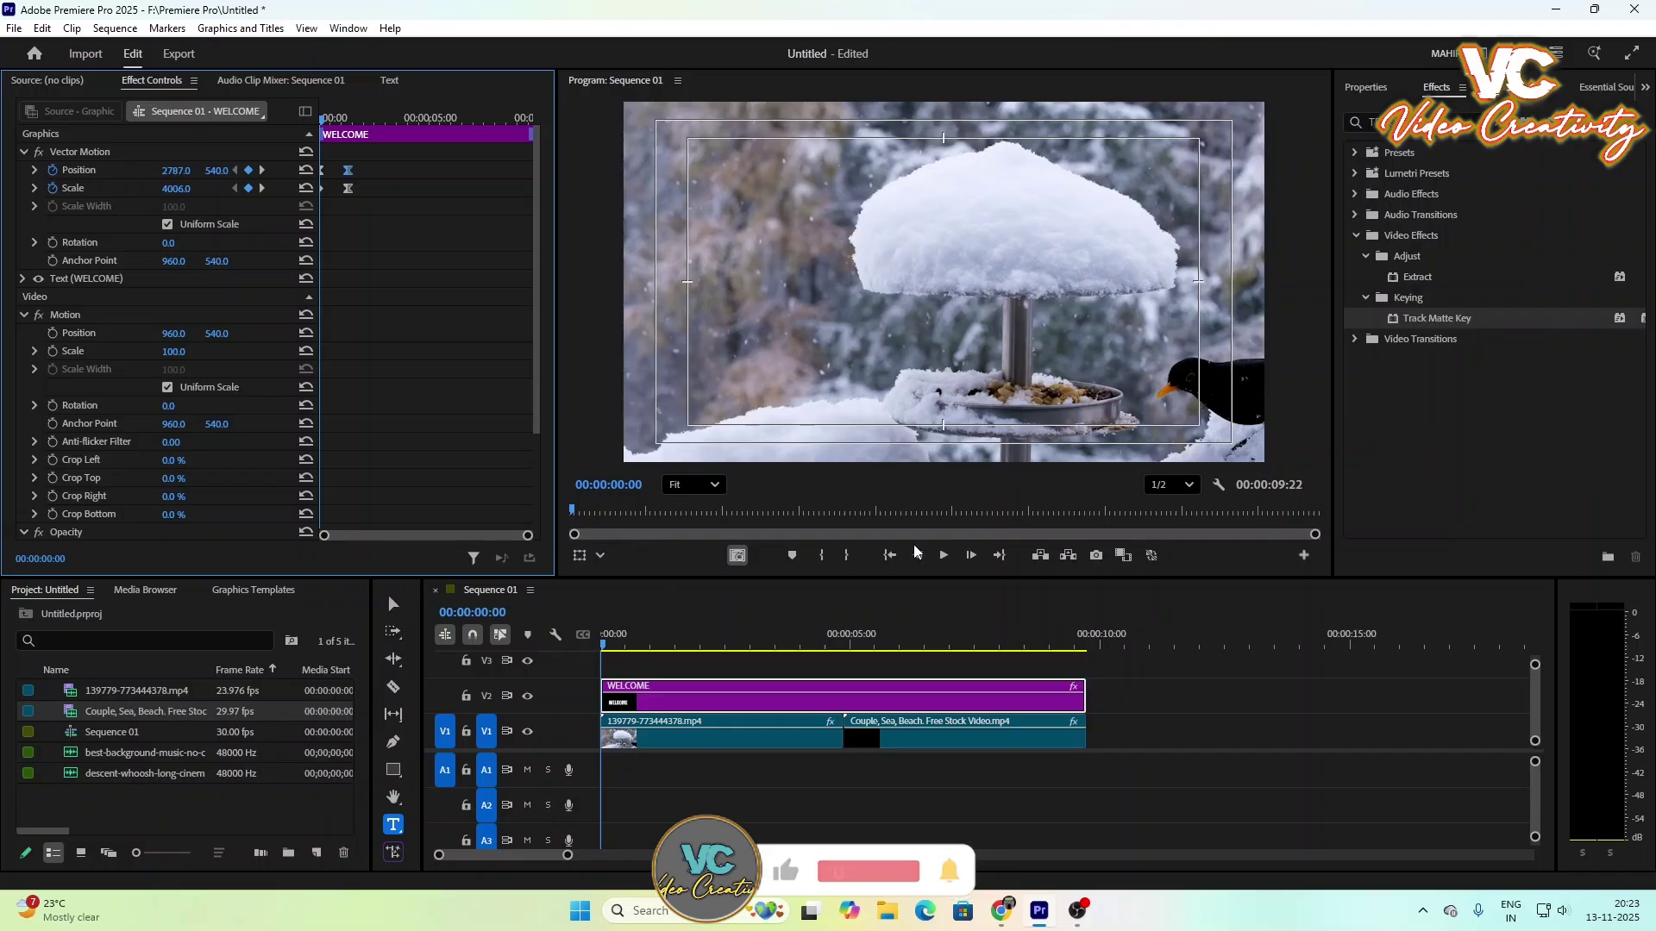
Step: Play the sequence from the start to review the eased zoom, and replay it from 00:00:01:11
click(942, 555)
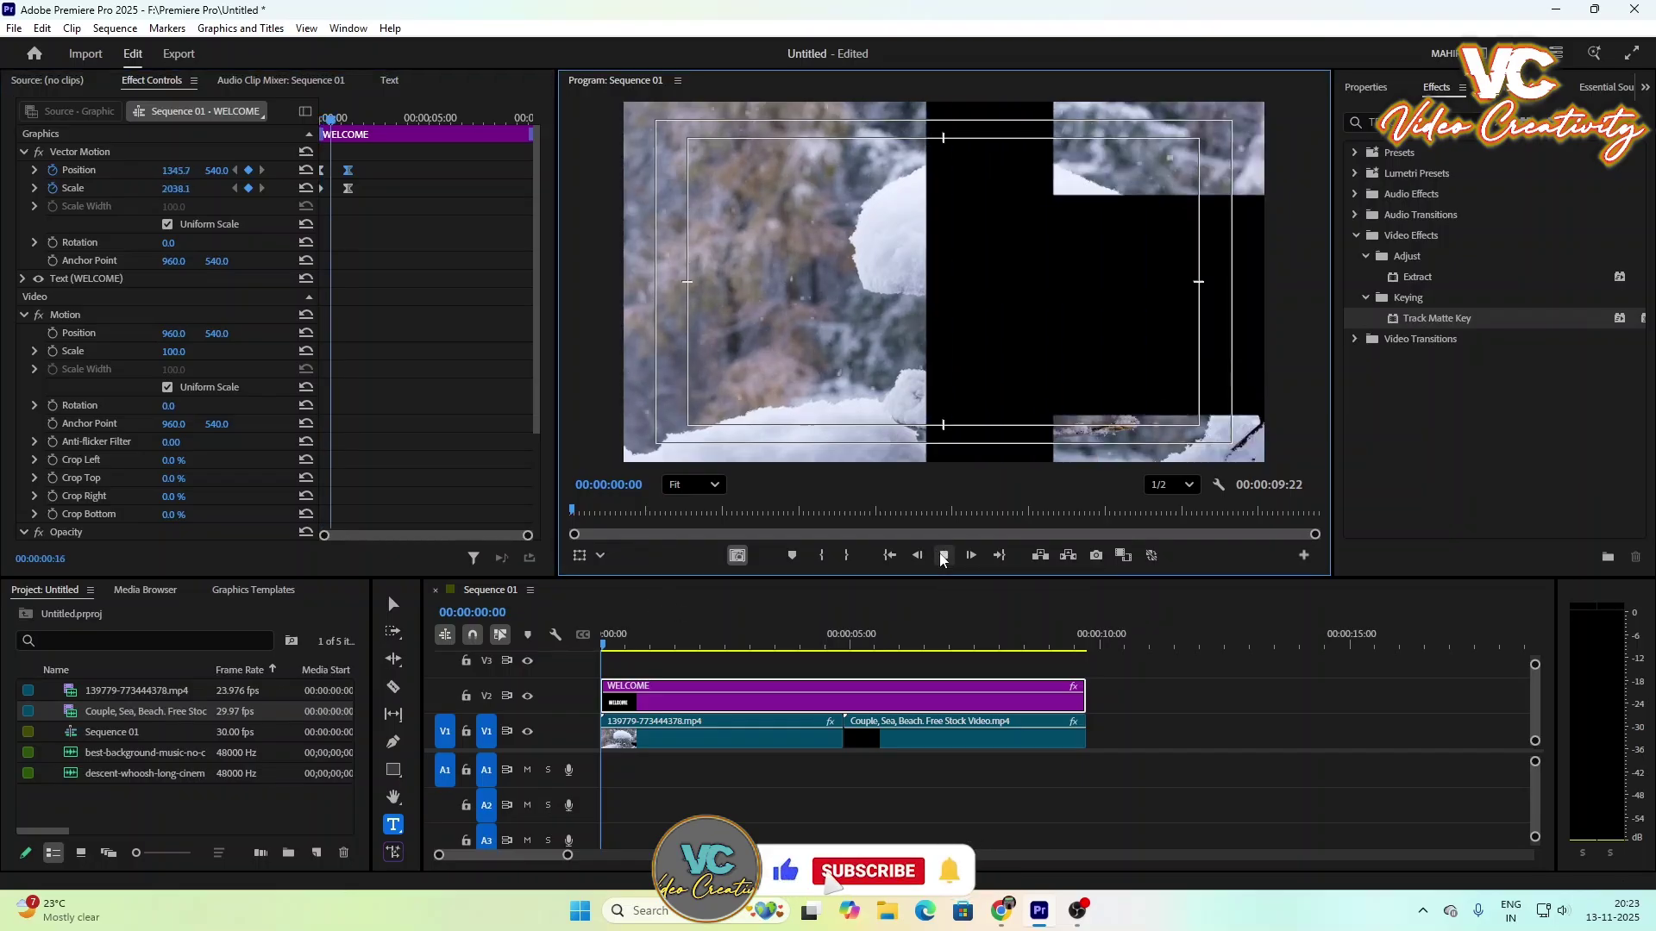
click(943, 555)
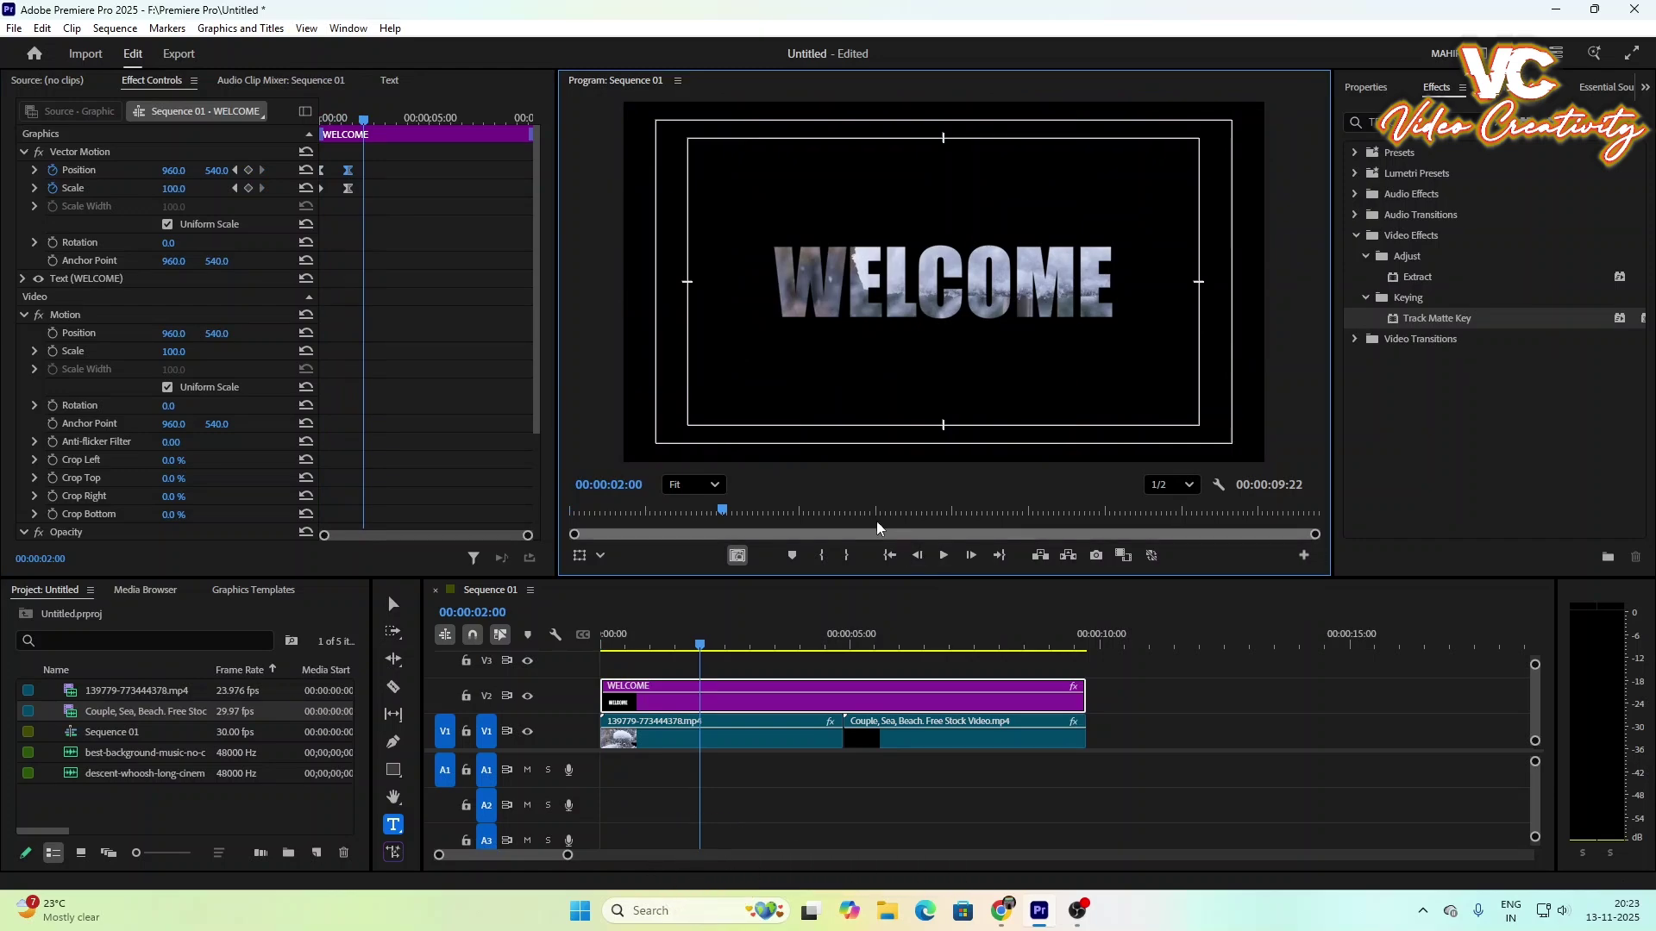
mouse_move(371, 125)
mouse_down()
mouse_move(333, 129)
mouse_move(351, 137)
mouse_up()
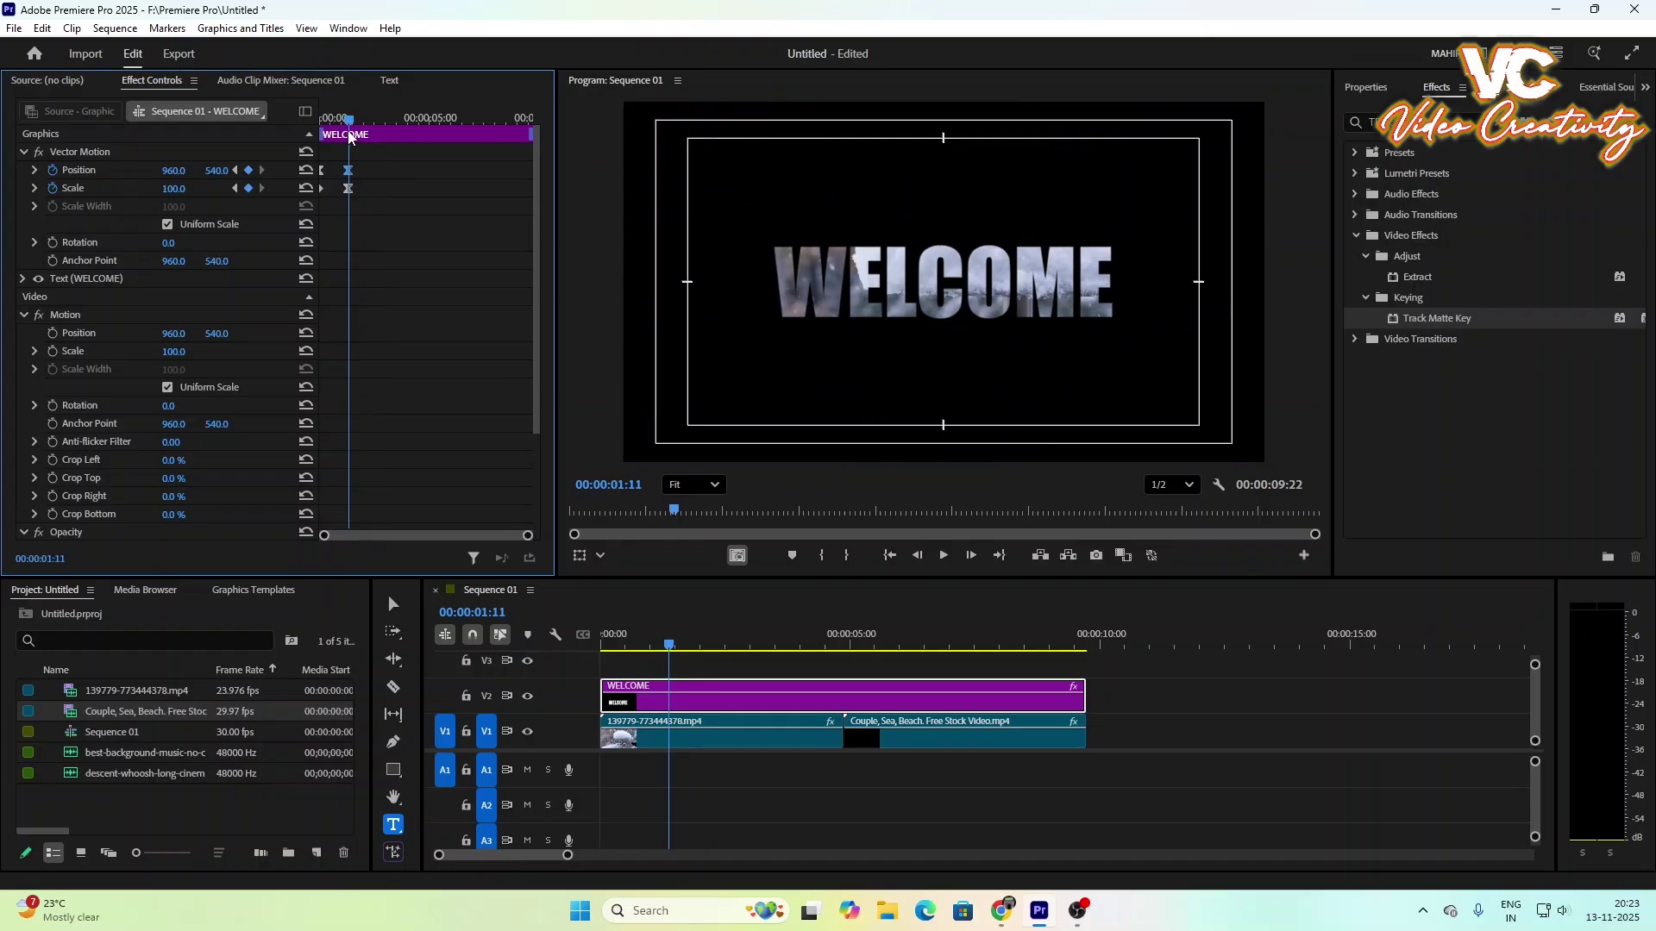
key(space)
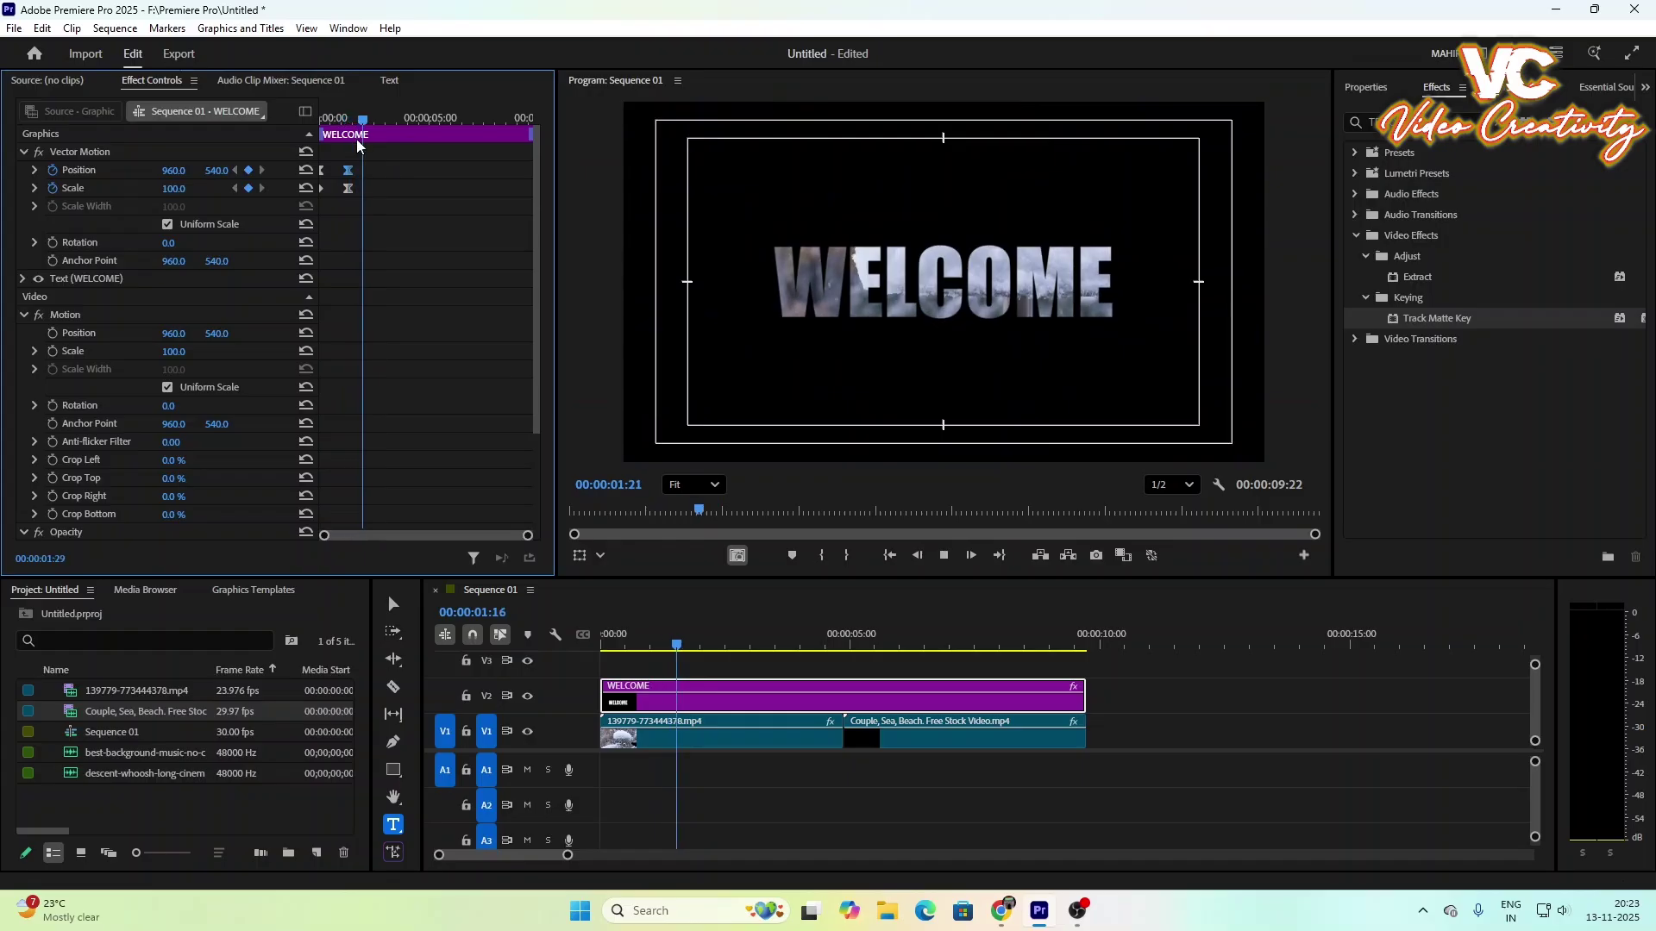
key(space)
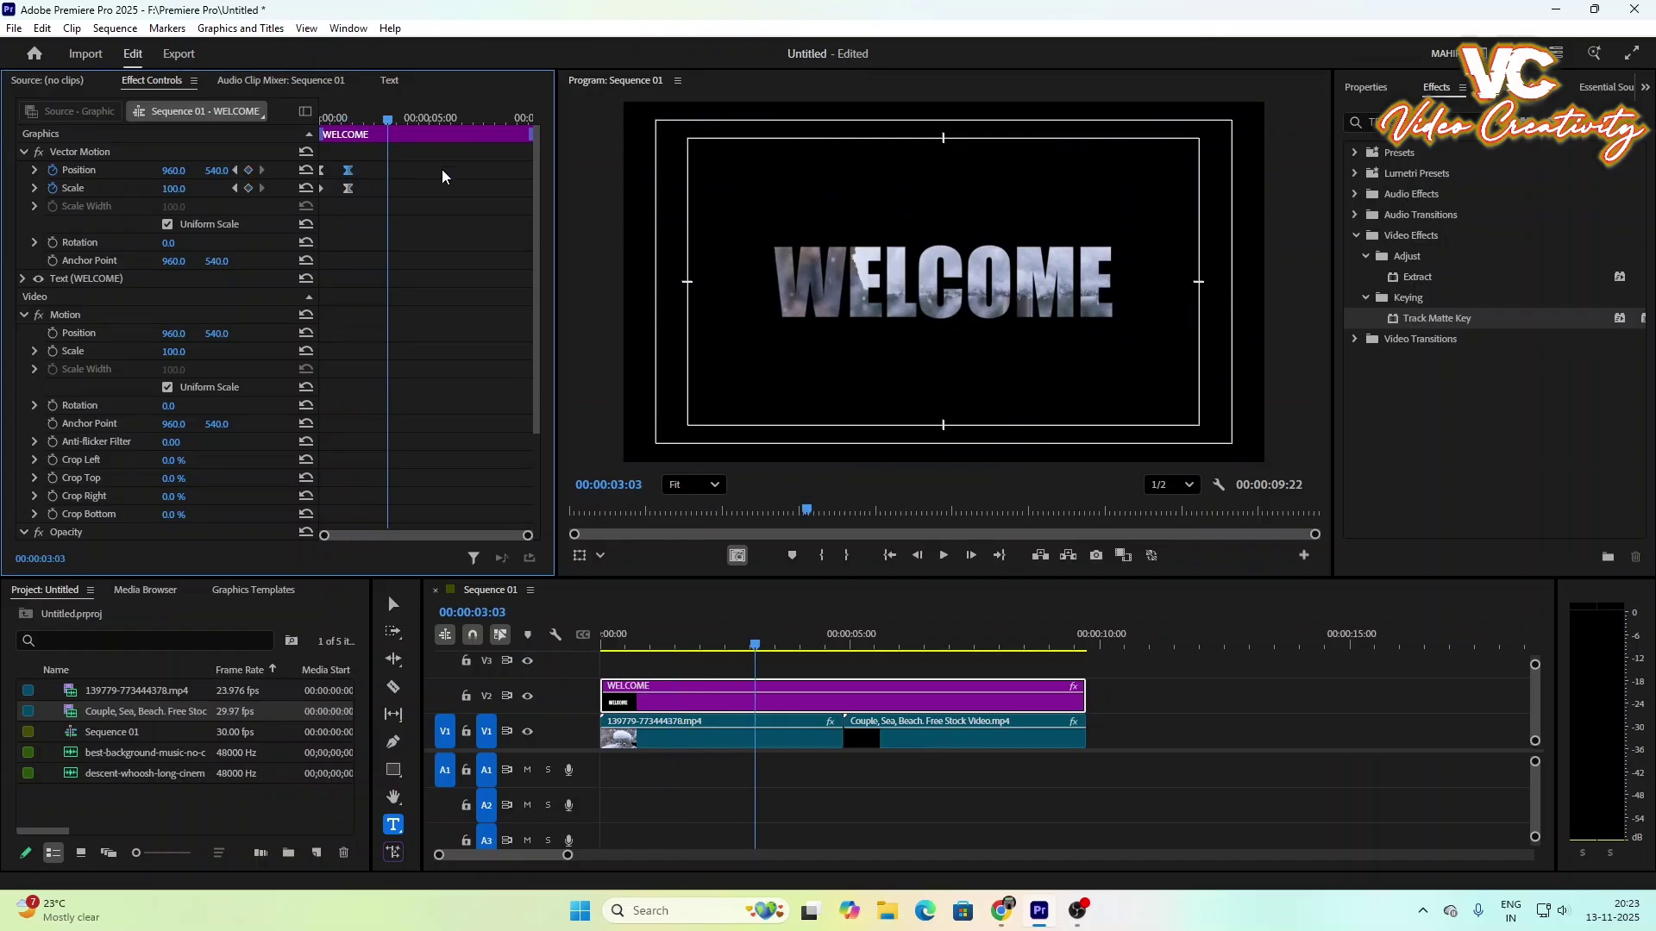
Step: Find the Mirror effect and apply it to the WELCOME title, viewing the sequence at 00:00:02:05
drag(391, 116, 367, 133)
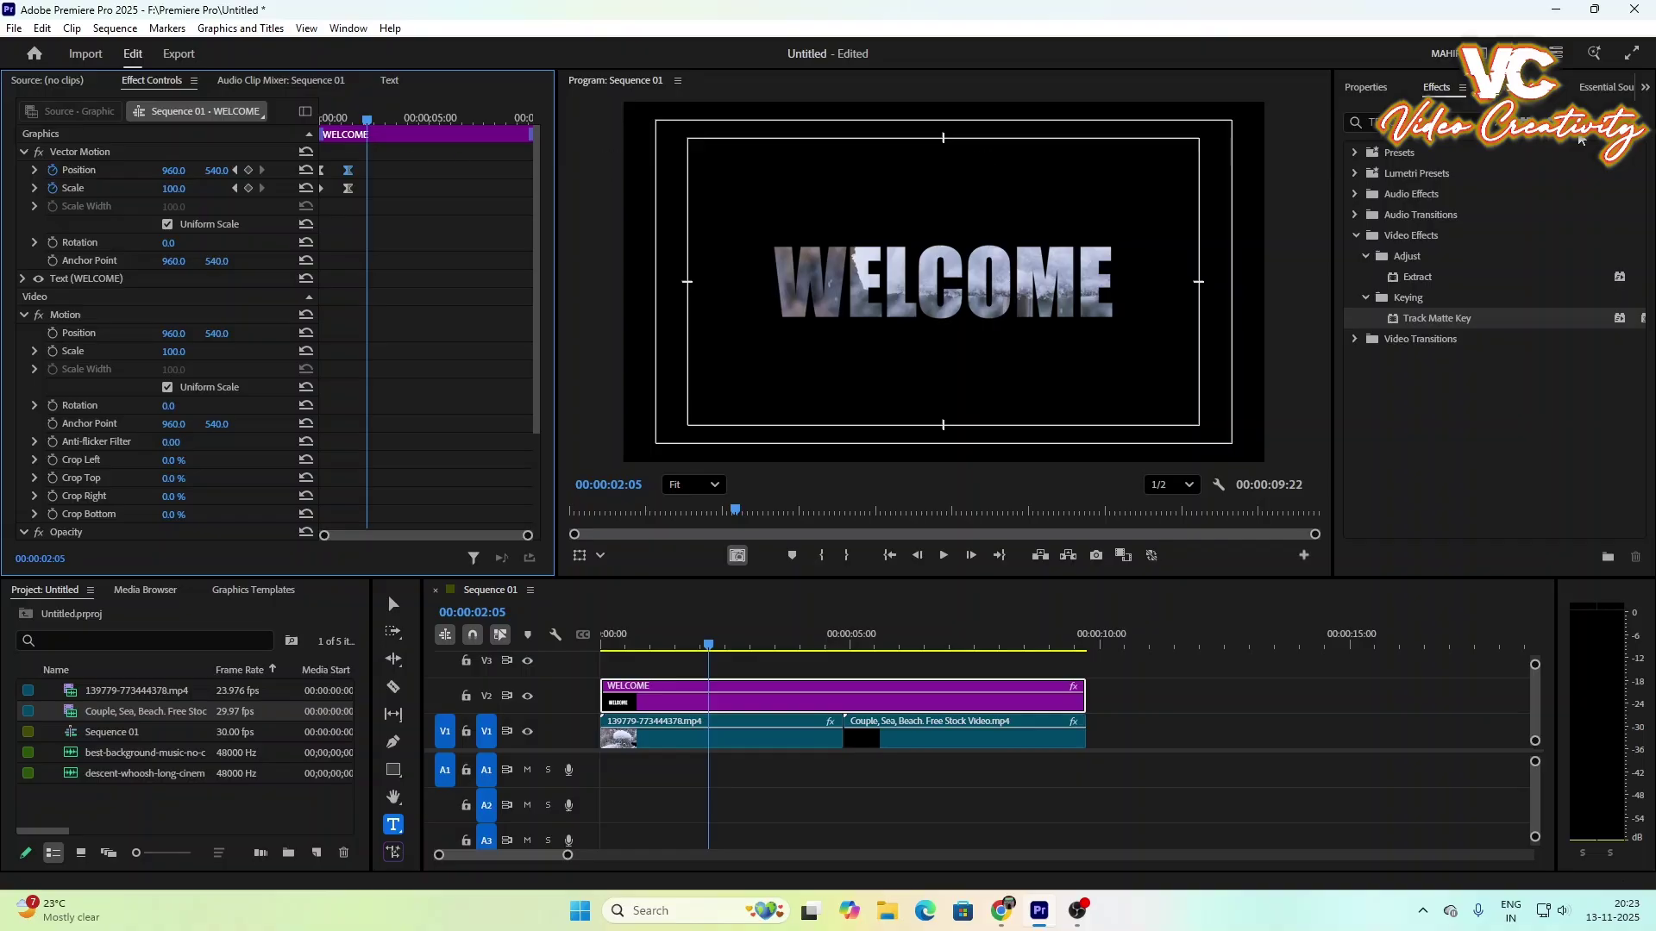
click(1496, 123)
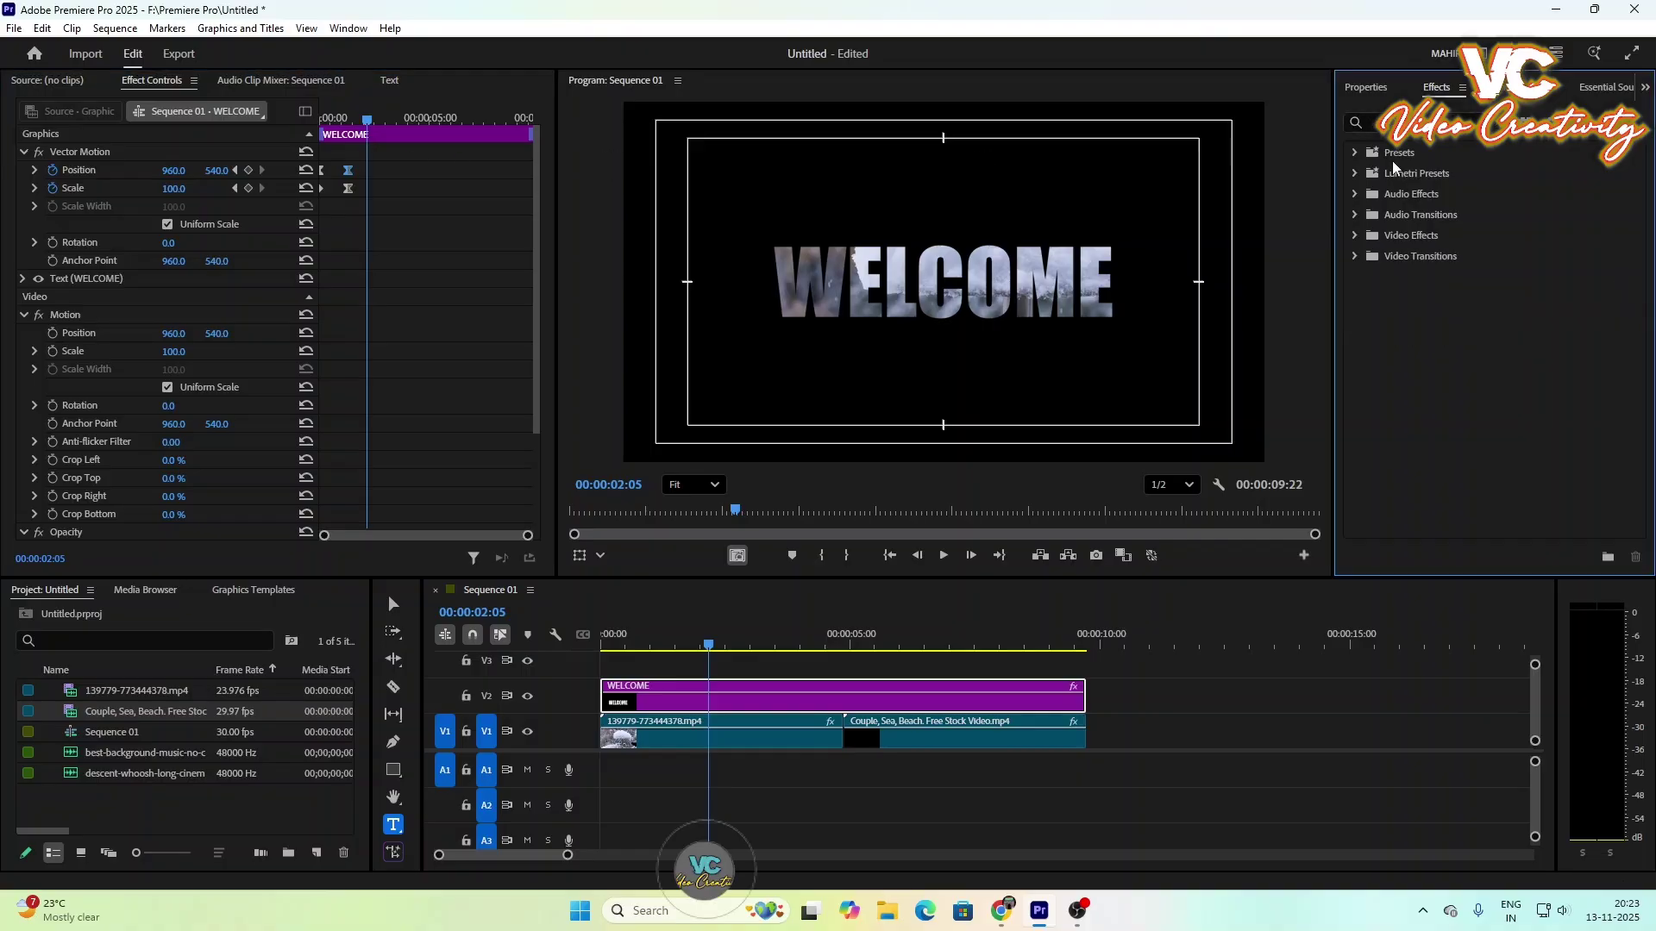
click(1414, 122)
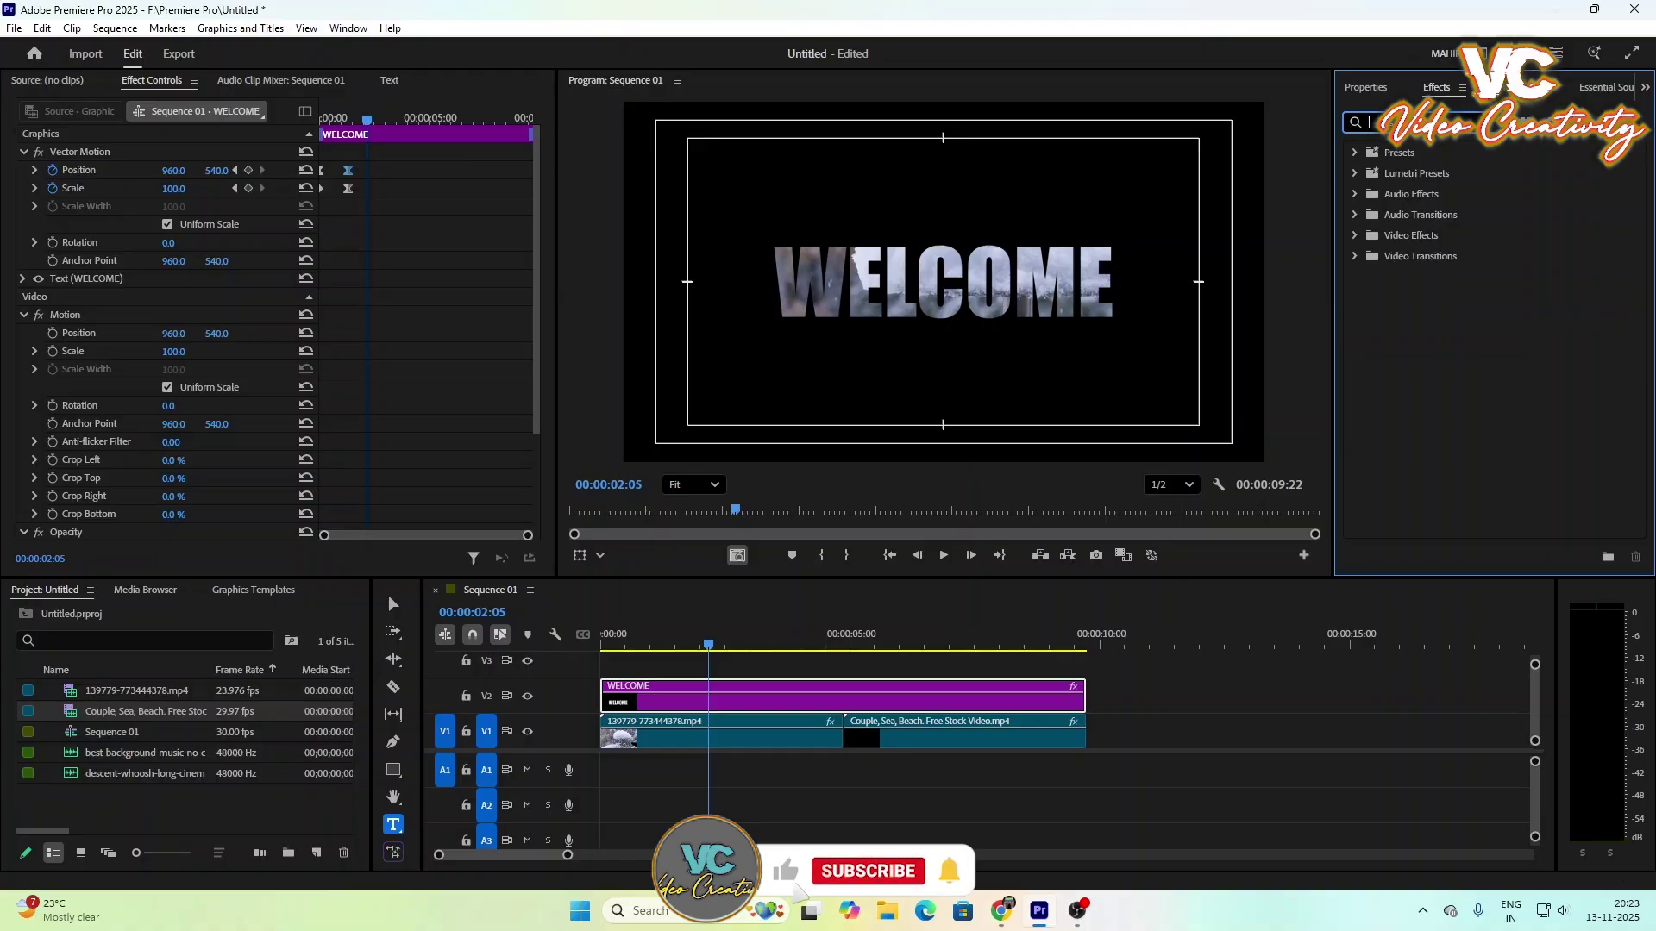
text(Mirror)
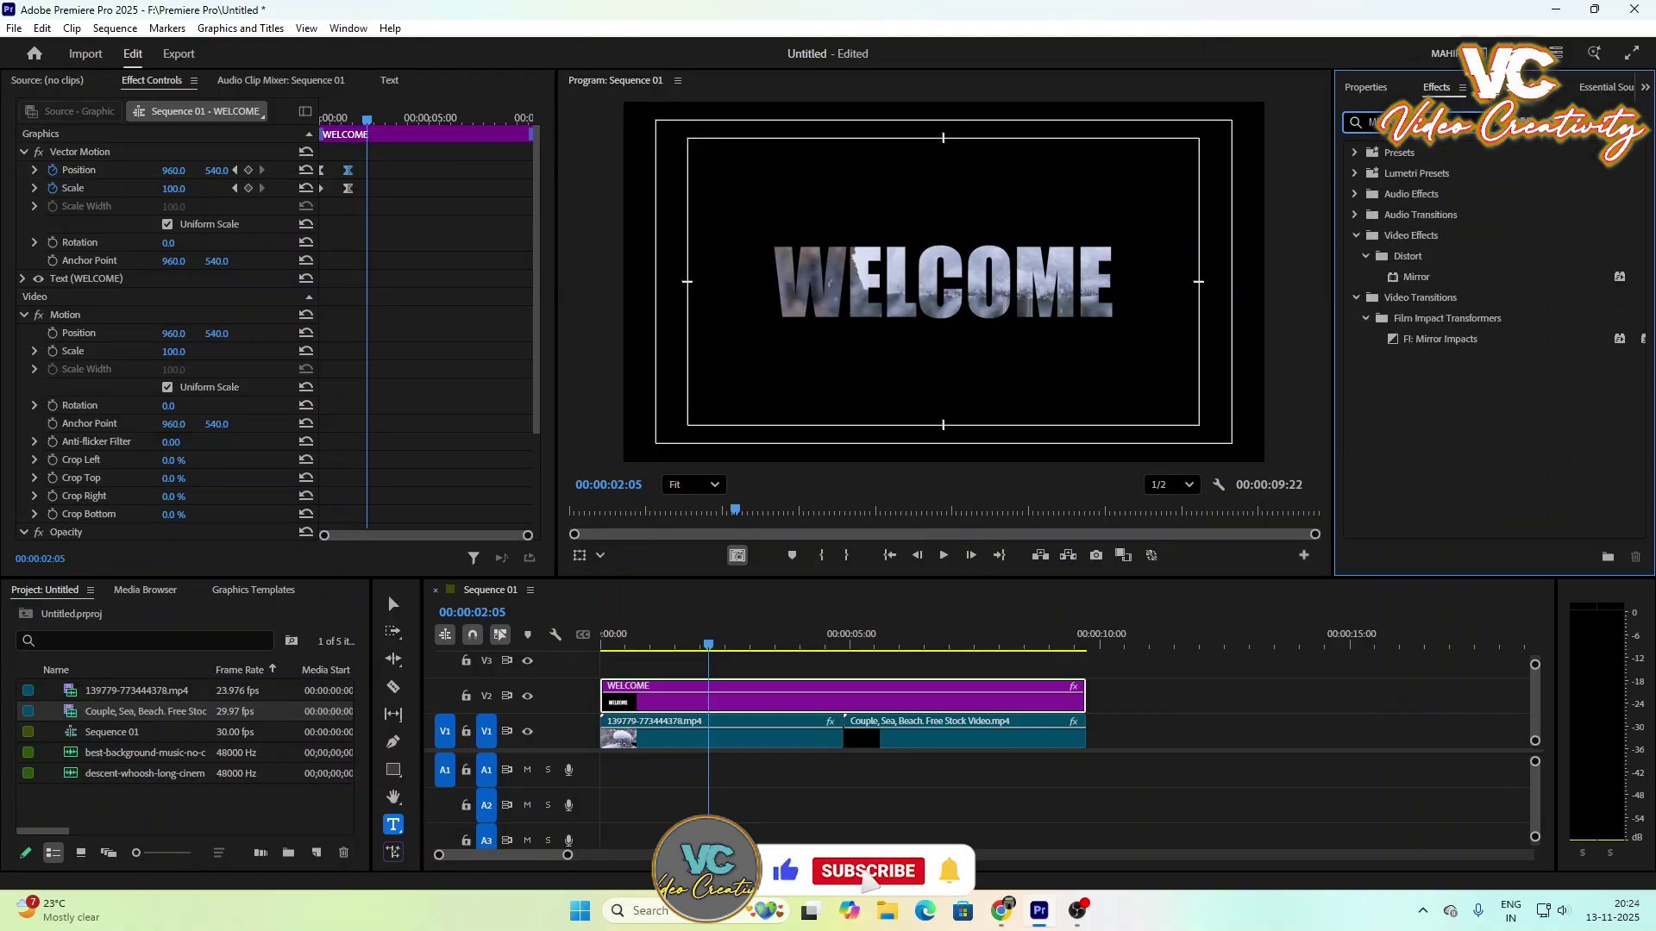
click(1425, 276)
drag(1418, 312, 814, 693)
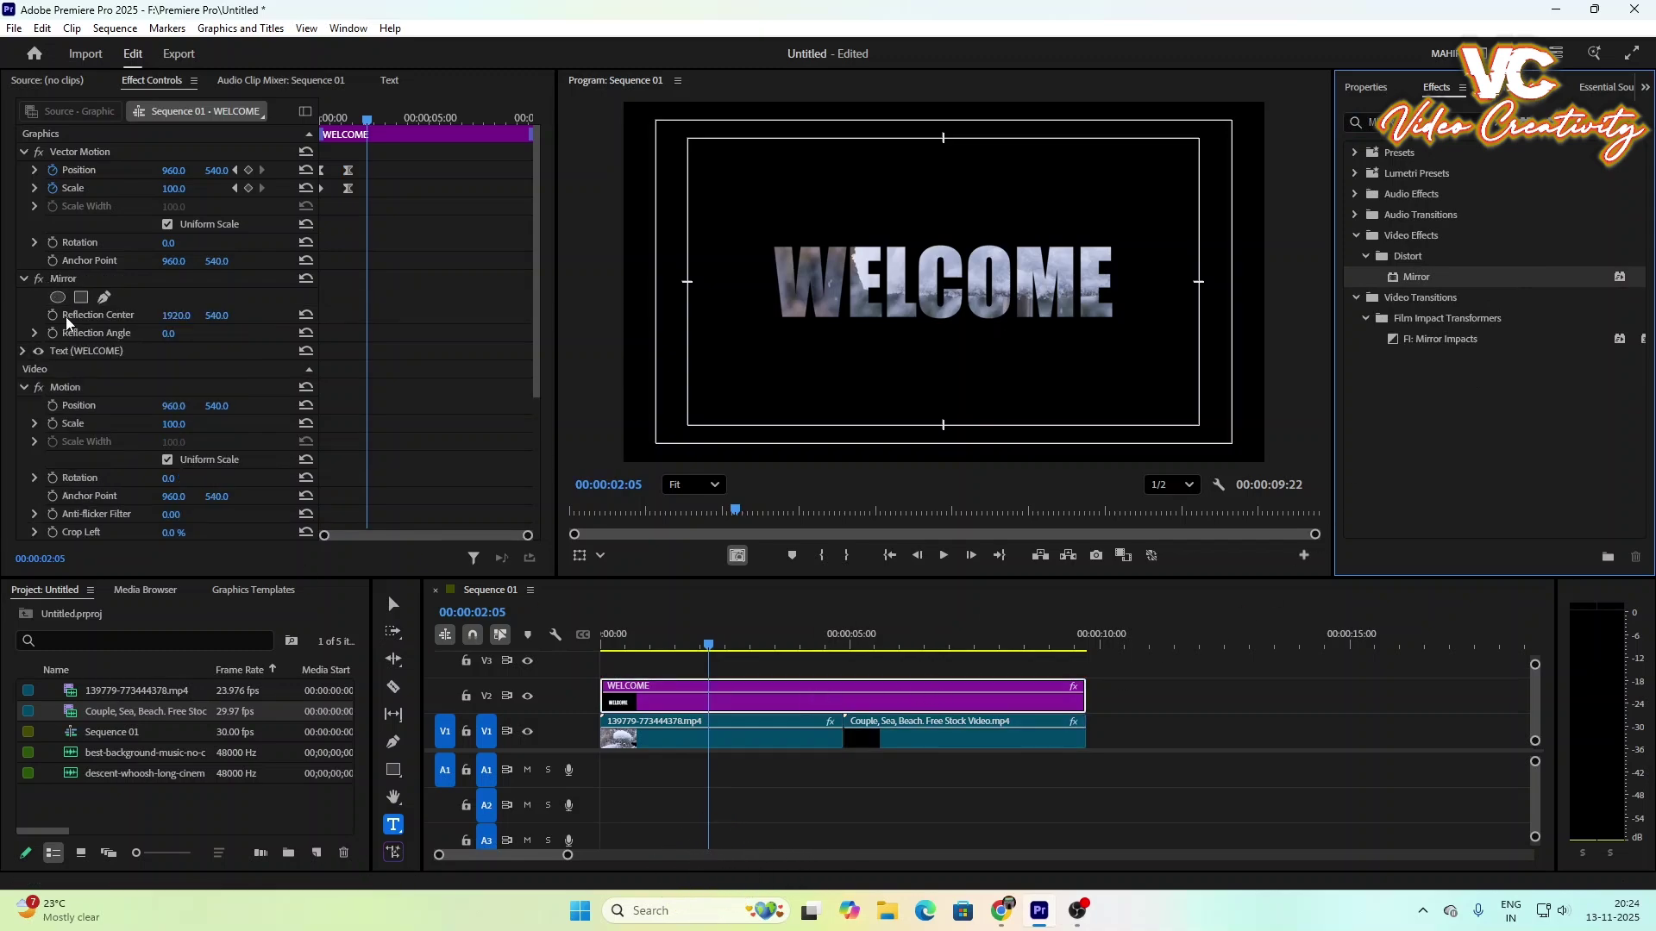
Step: Set the Mirror reflection angle to 90° and the vertical reflection center to 648 so the reflection sits below the text
click(167, 334)
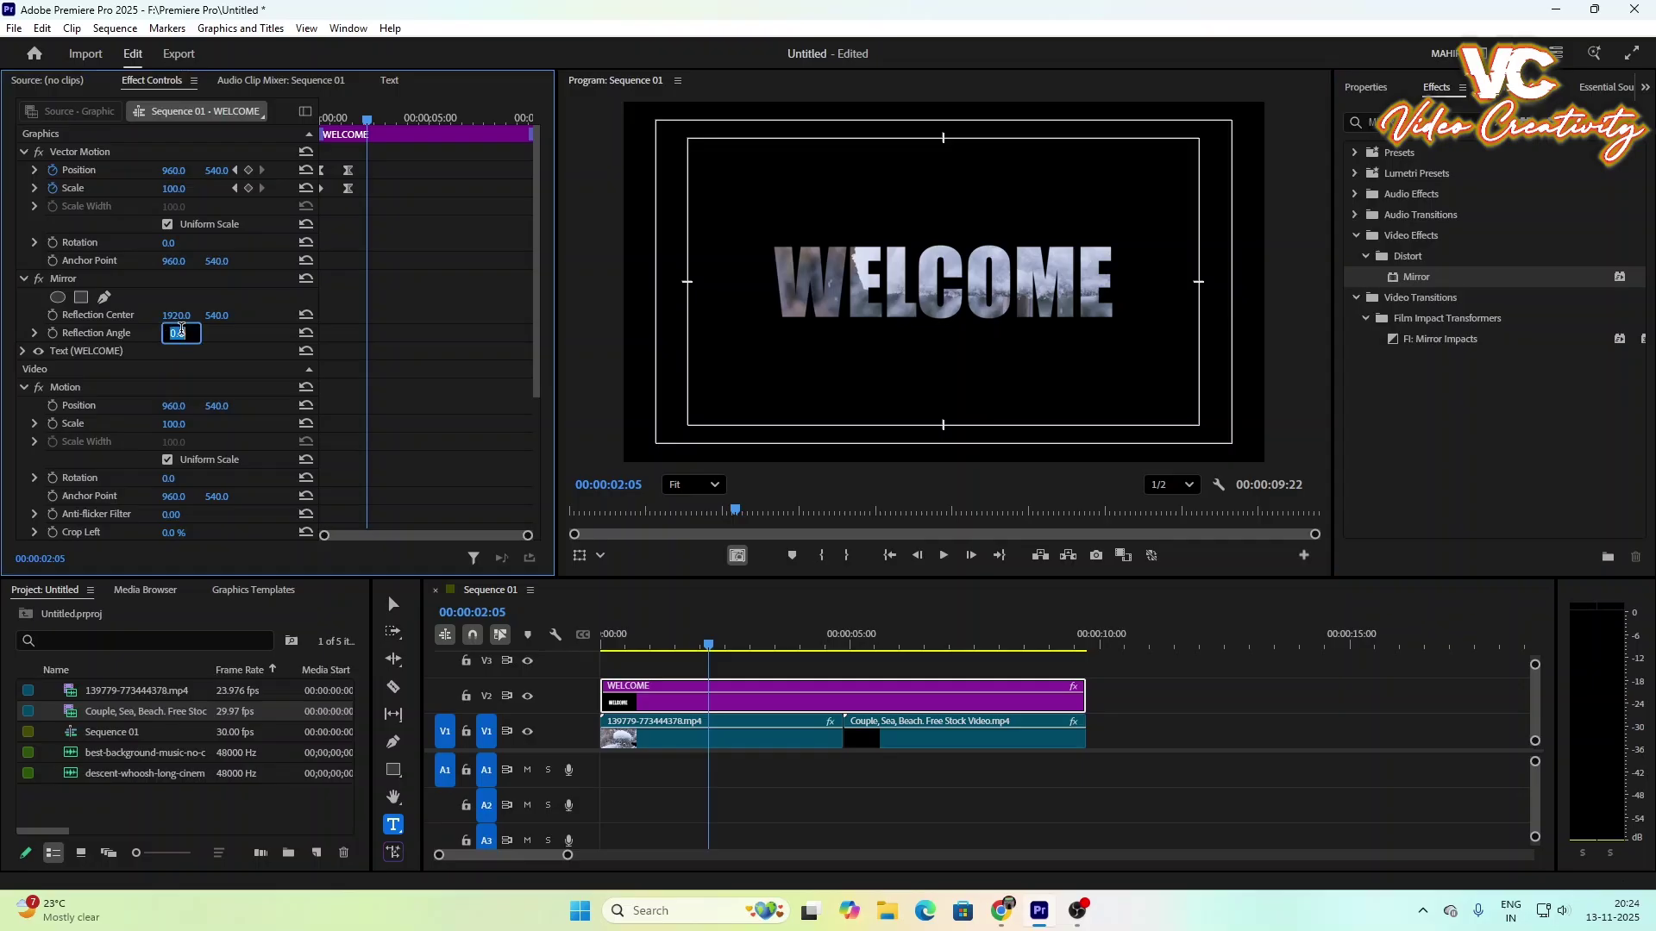
text(90)
key(Return)
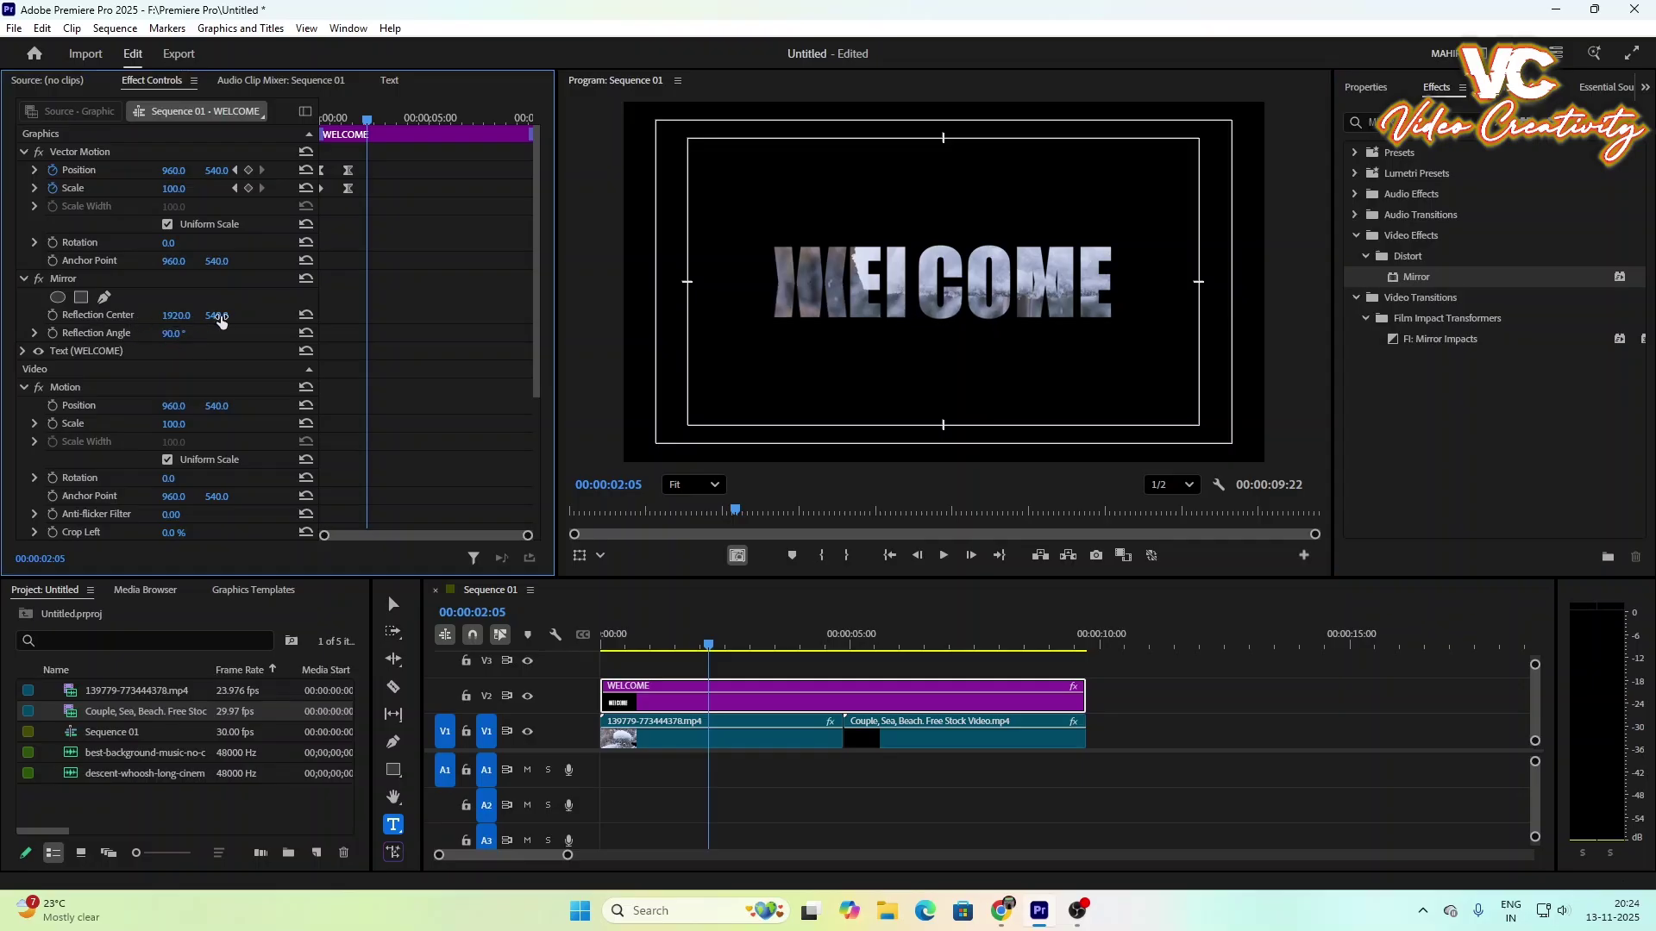
drag(217, 315, 309, 316)
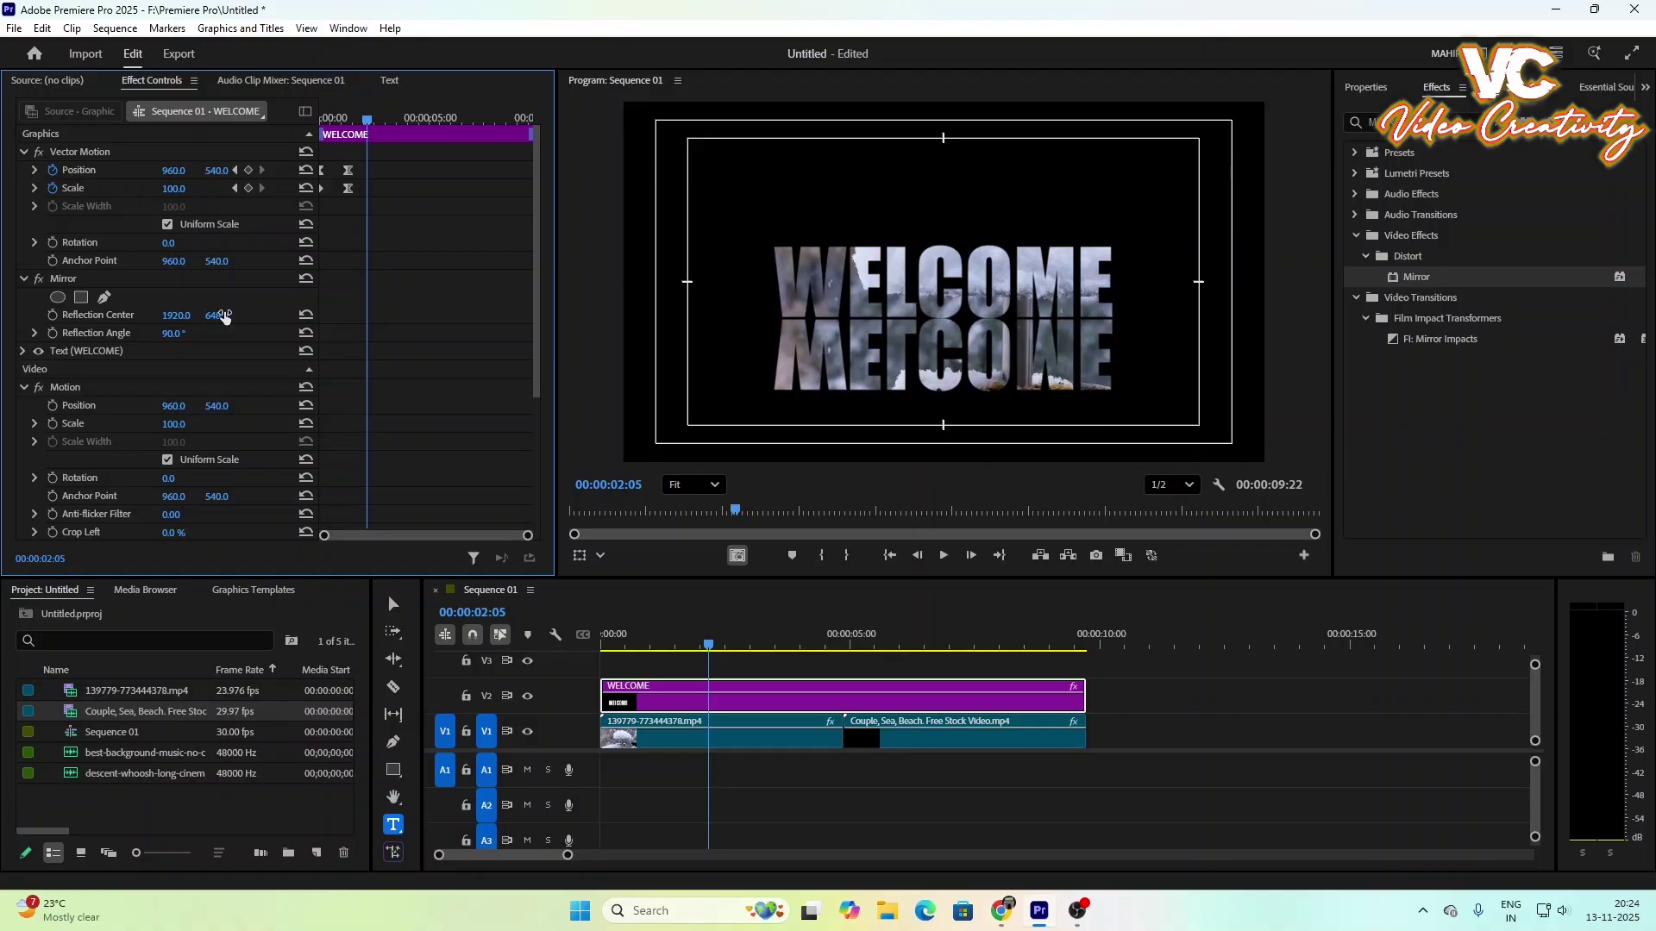
Step: Add a rectangular Mirror mask fitted around the WELCOME text and set its feather to 631 to fade the reflection
click(81, 298)
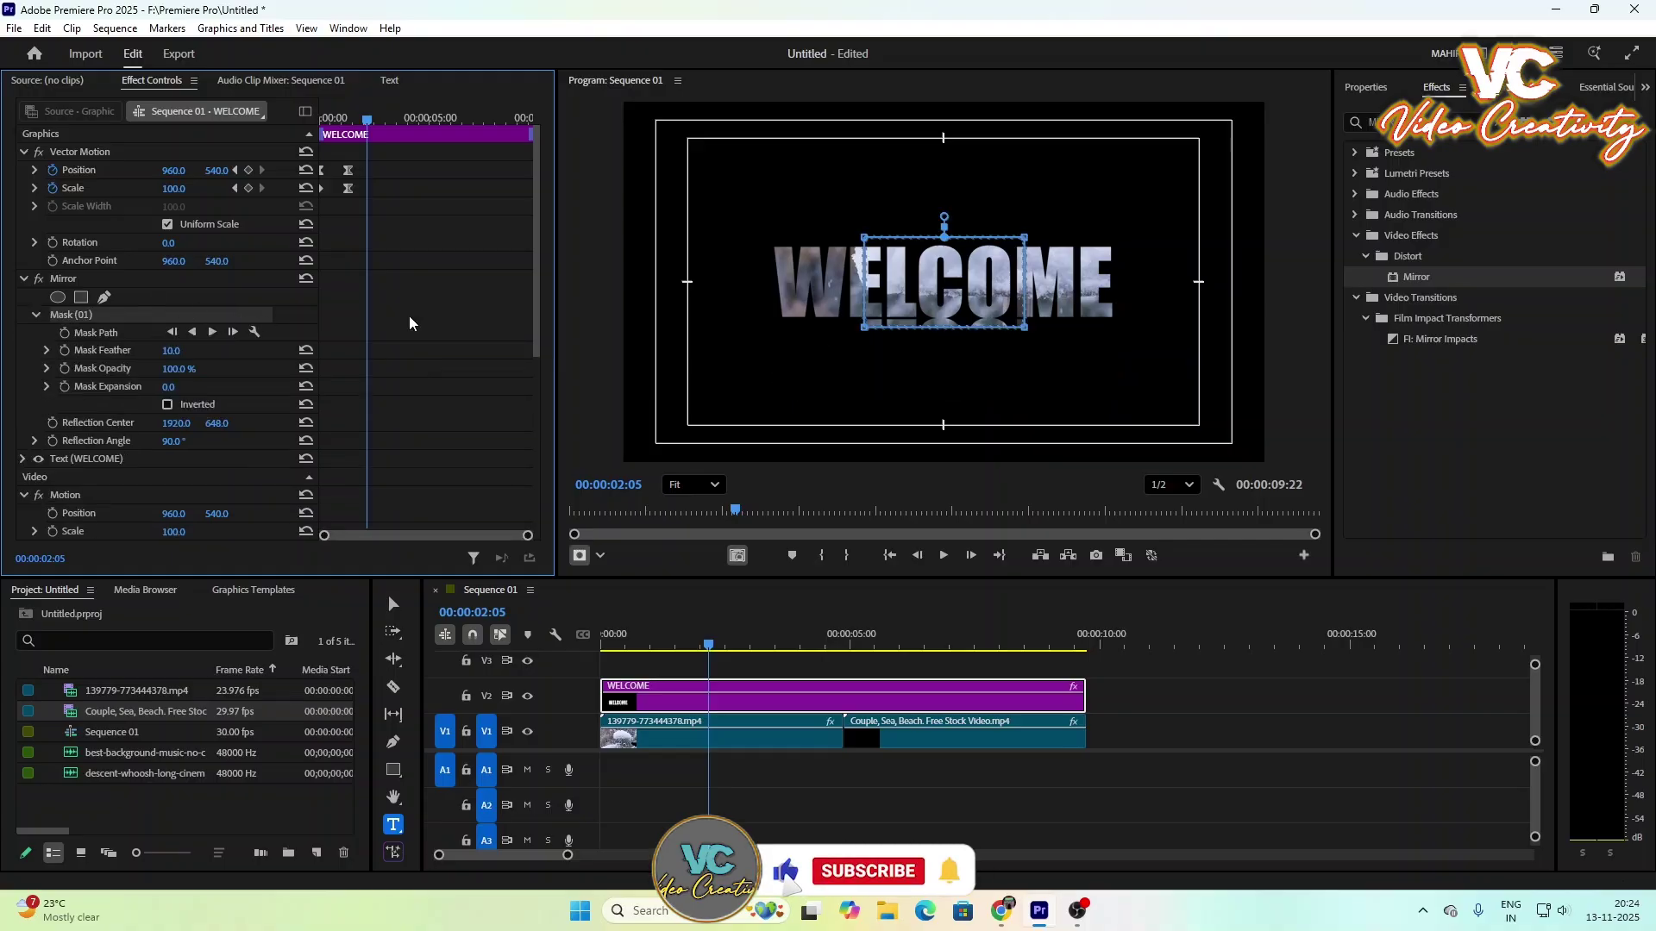
drag(941, 297, 847, 303)
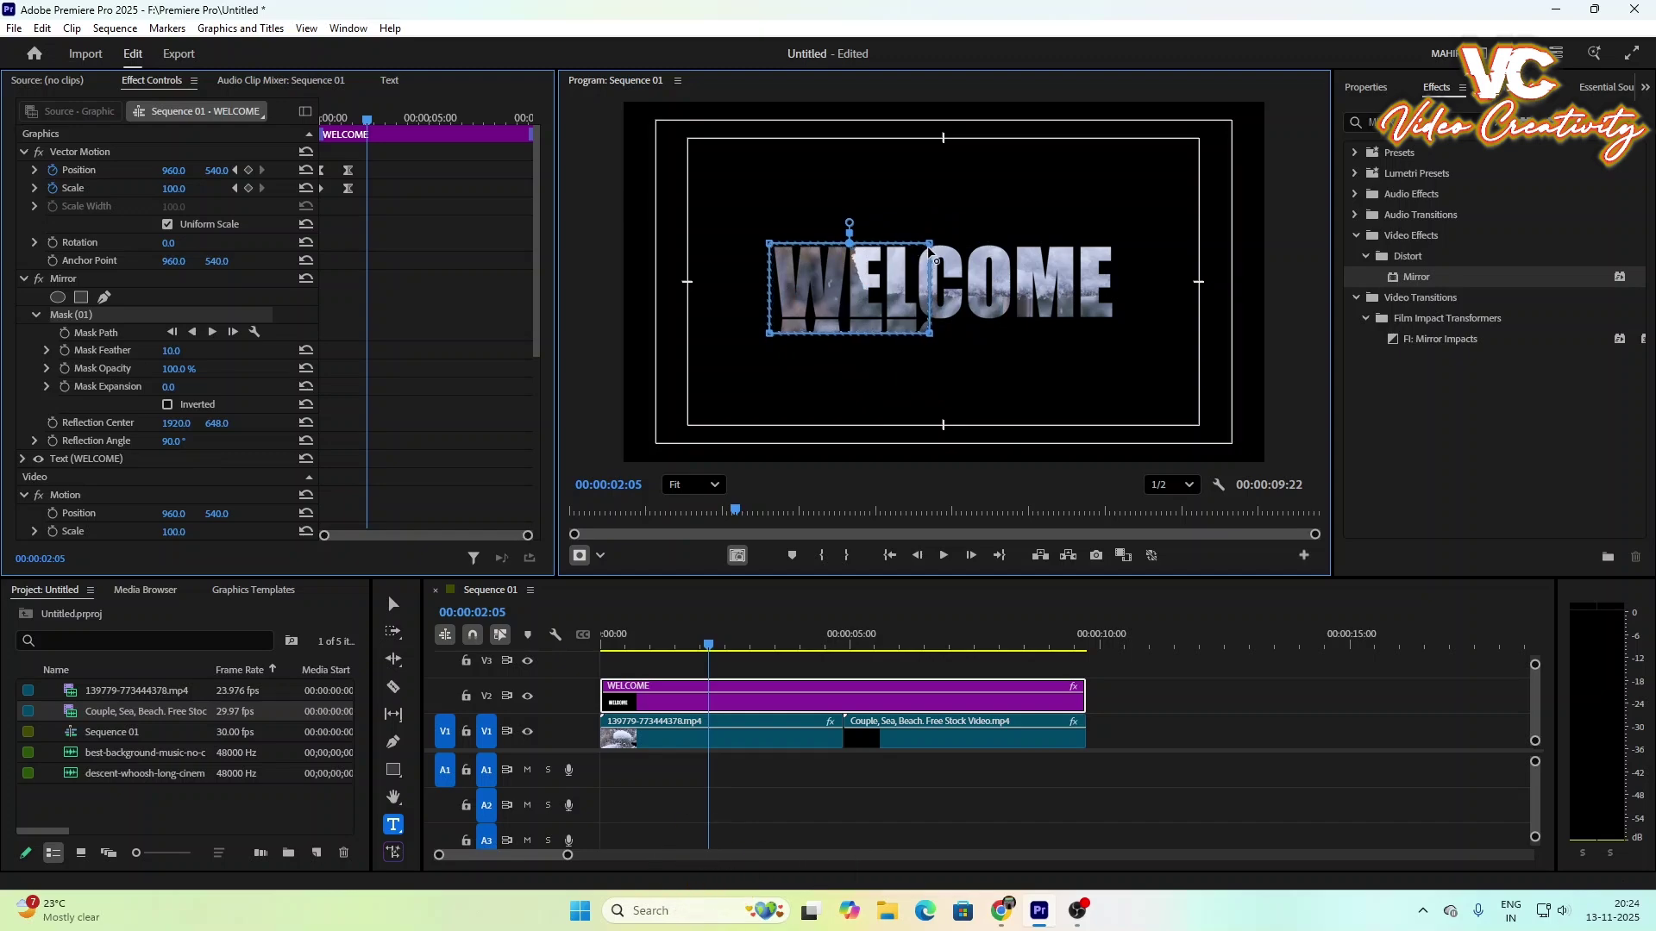
drag(930, 246, 1119, 244)
drag(931, 334, 1119, 321)
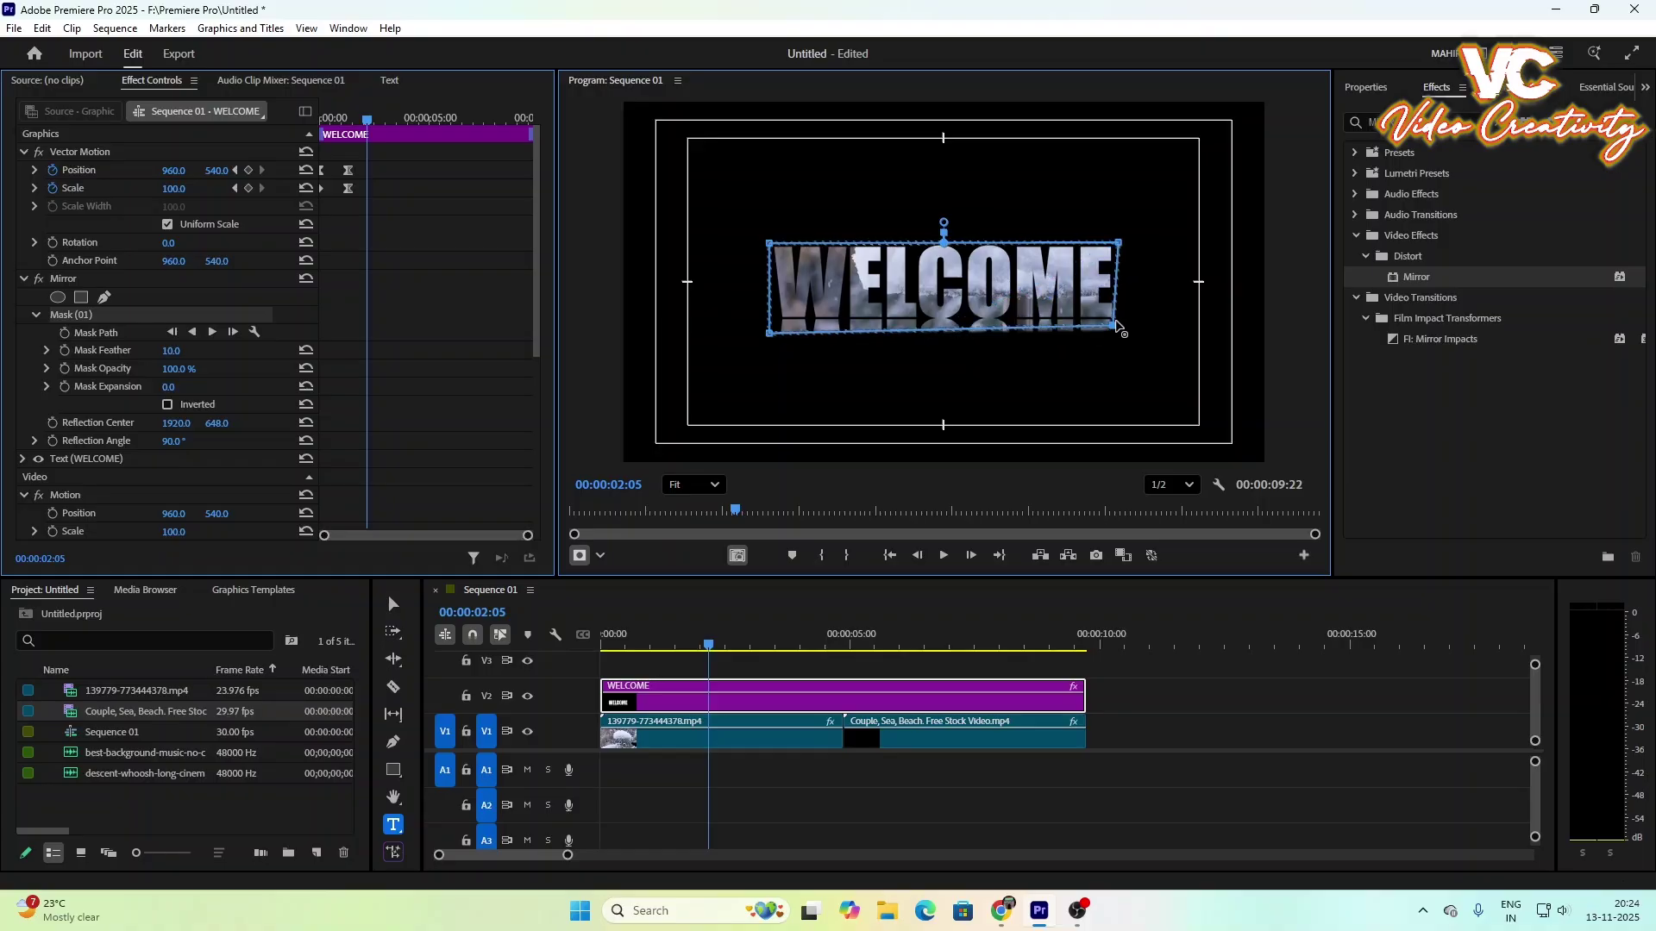
drag(768, 336, 769, 322)
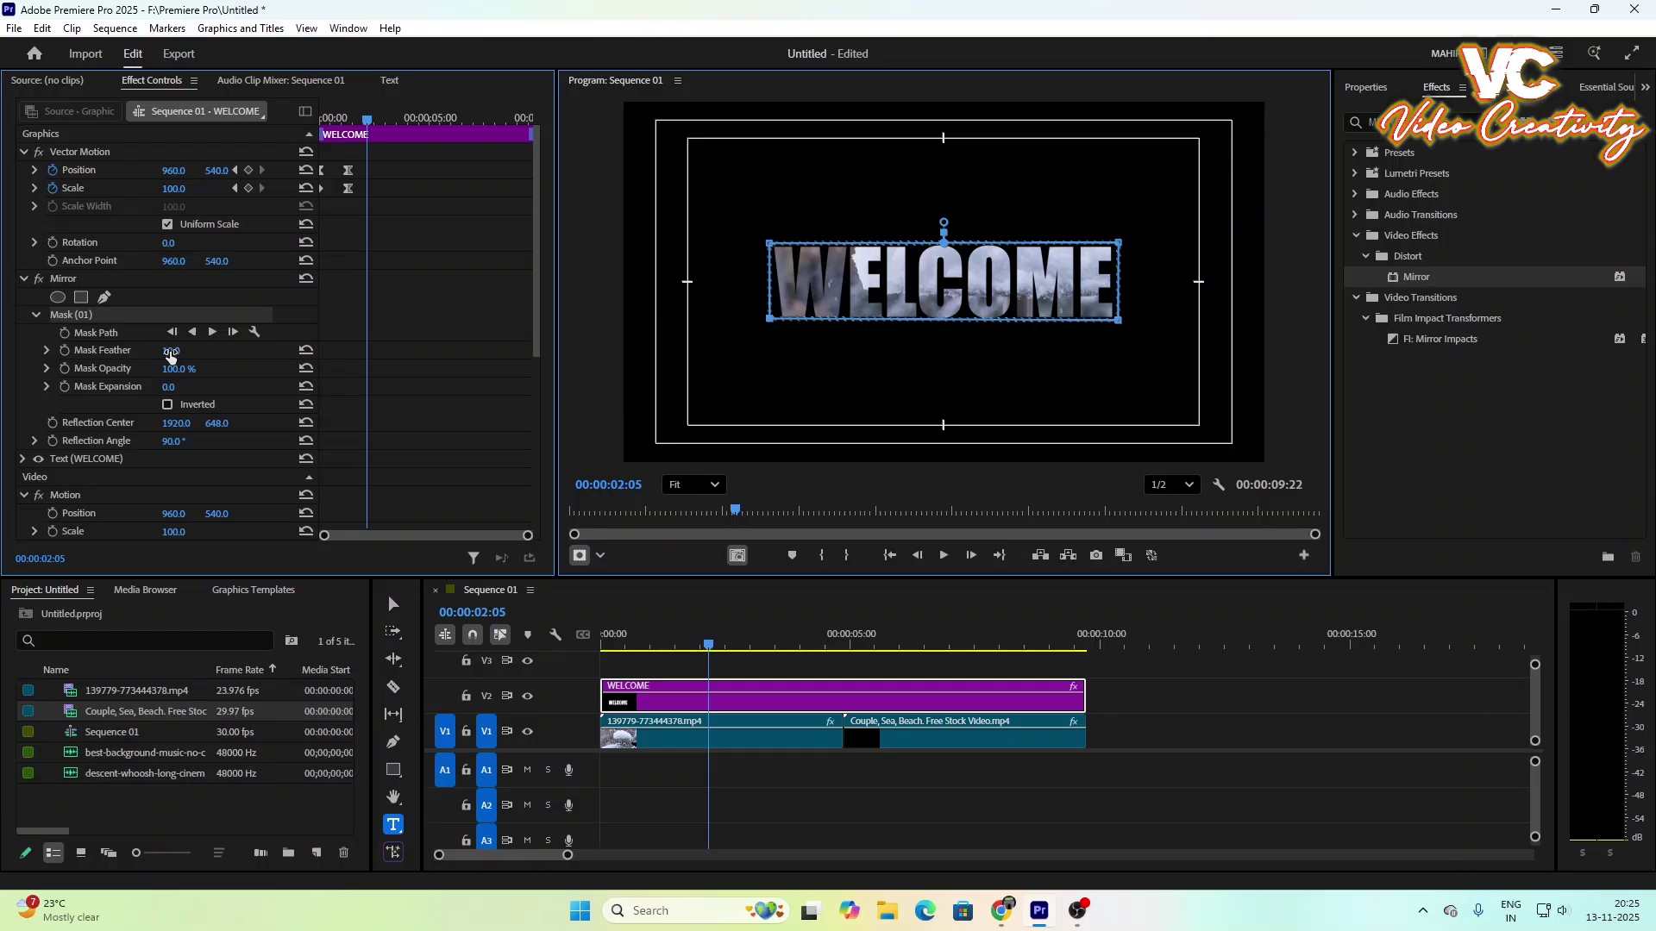
drag(171, 356, 183, 356)
drag(174, 351, 554, 351)
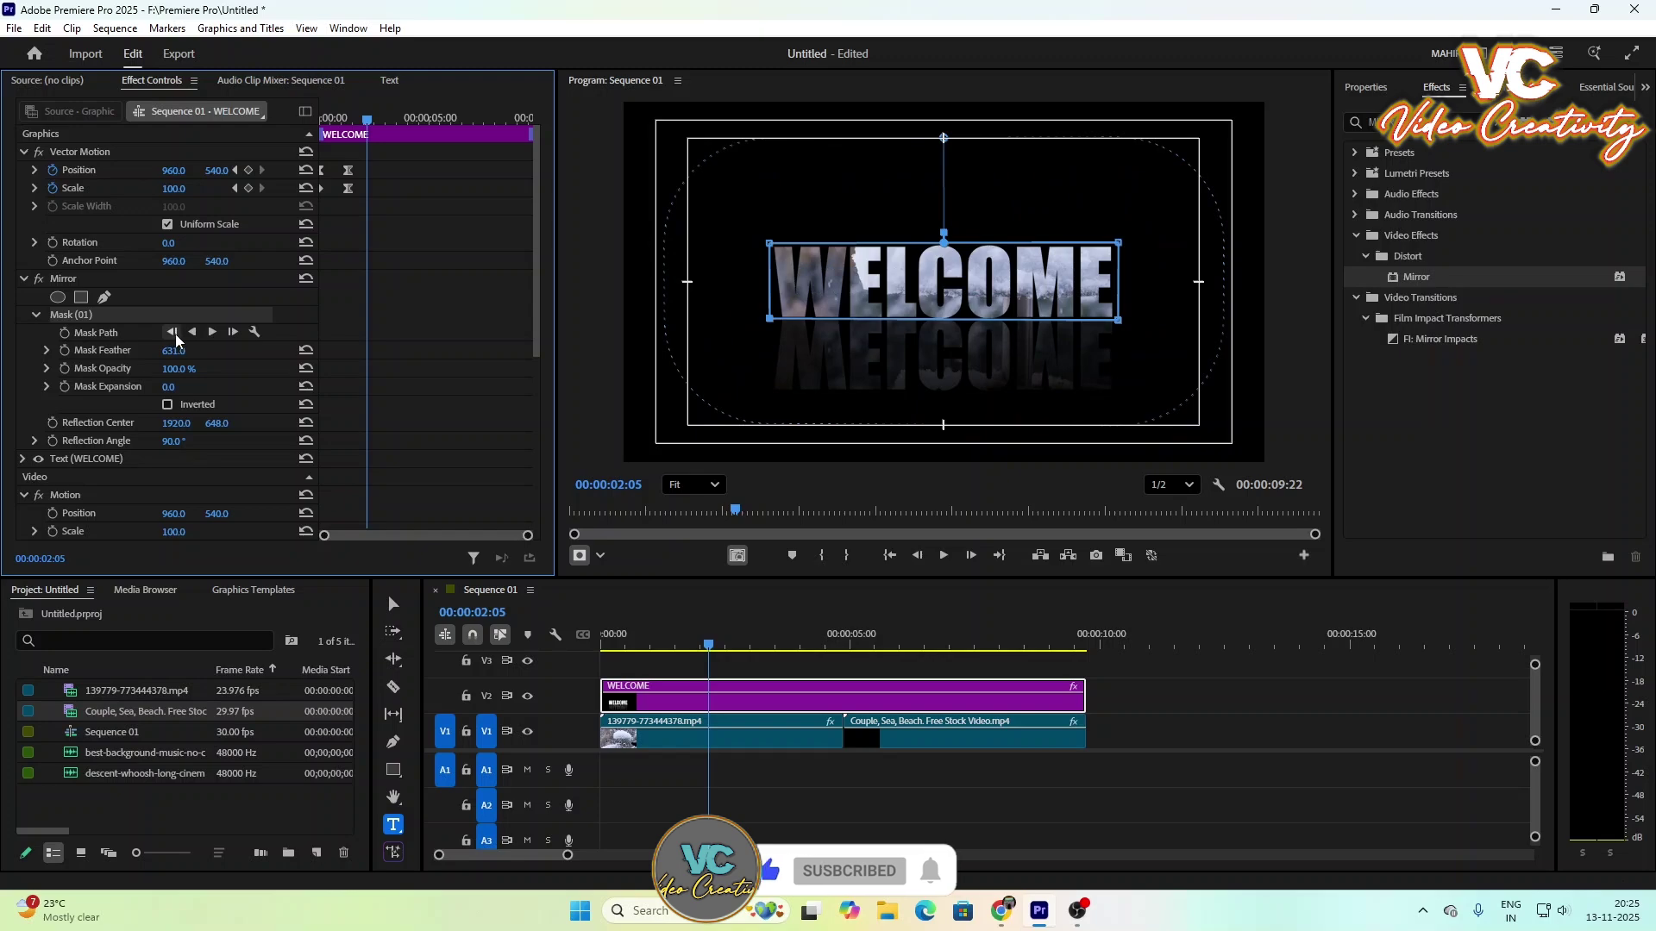
Step: Play the sequence from the start to check the zoom together with the faded reflection
drag(712, 653, 576, 671)
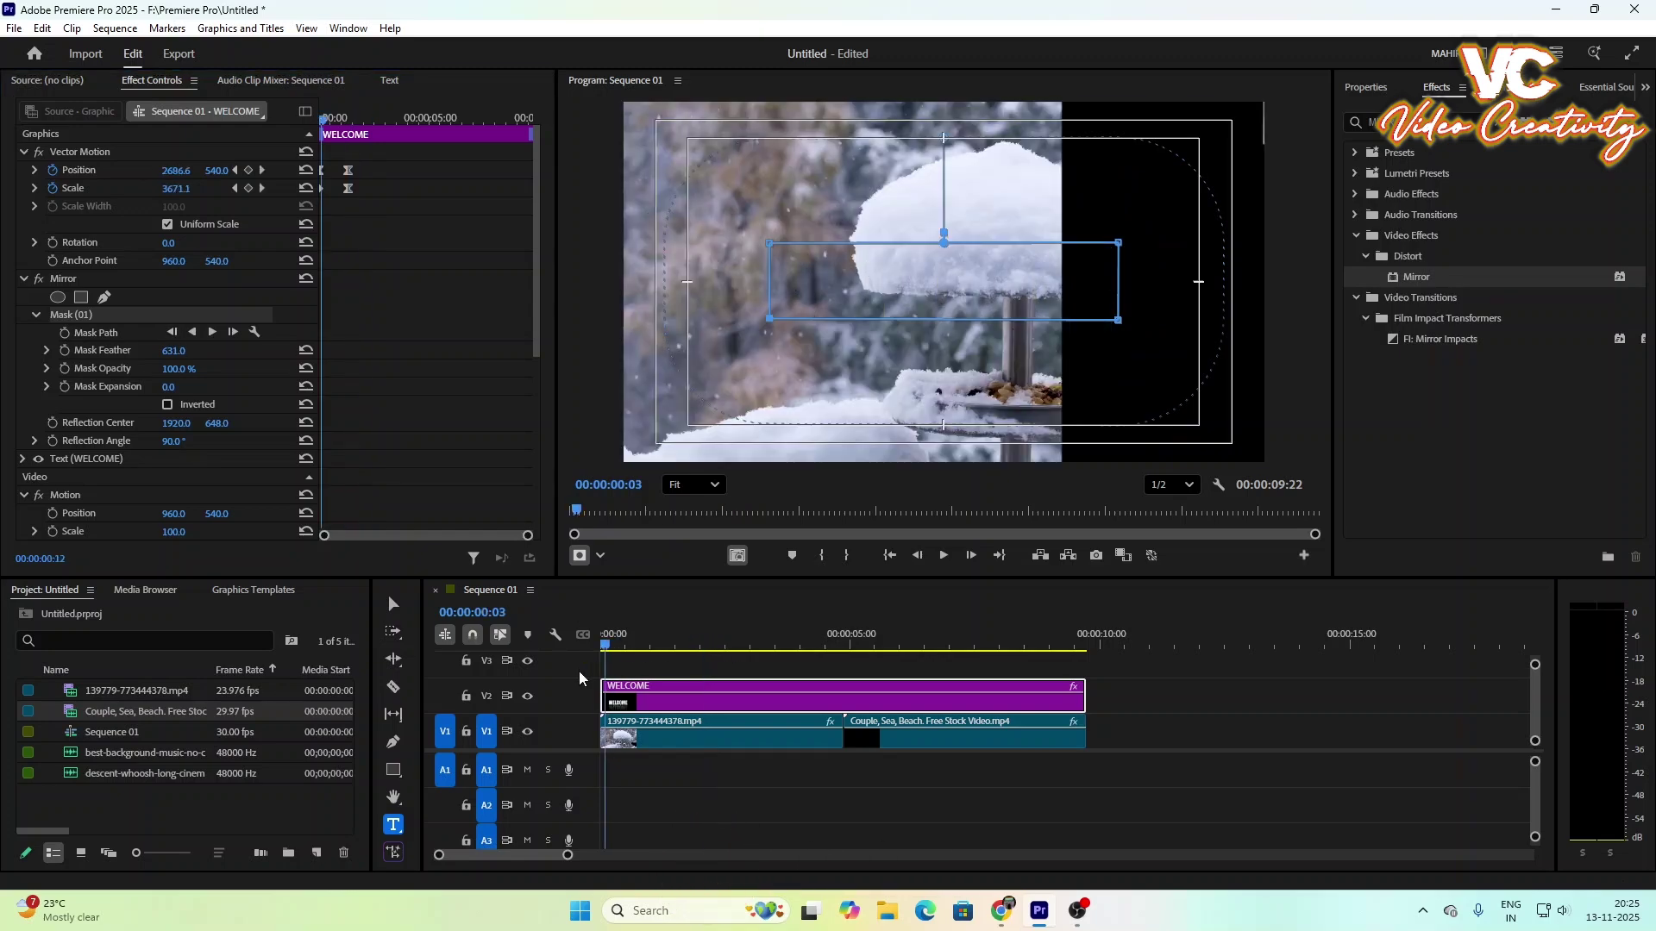
click(946, 555)
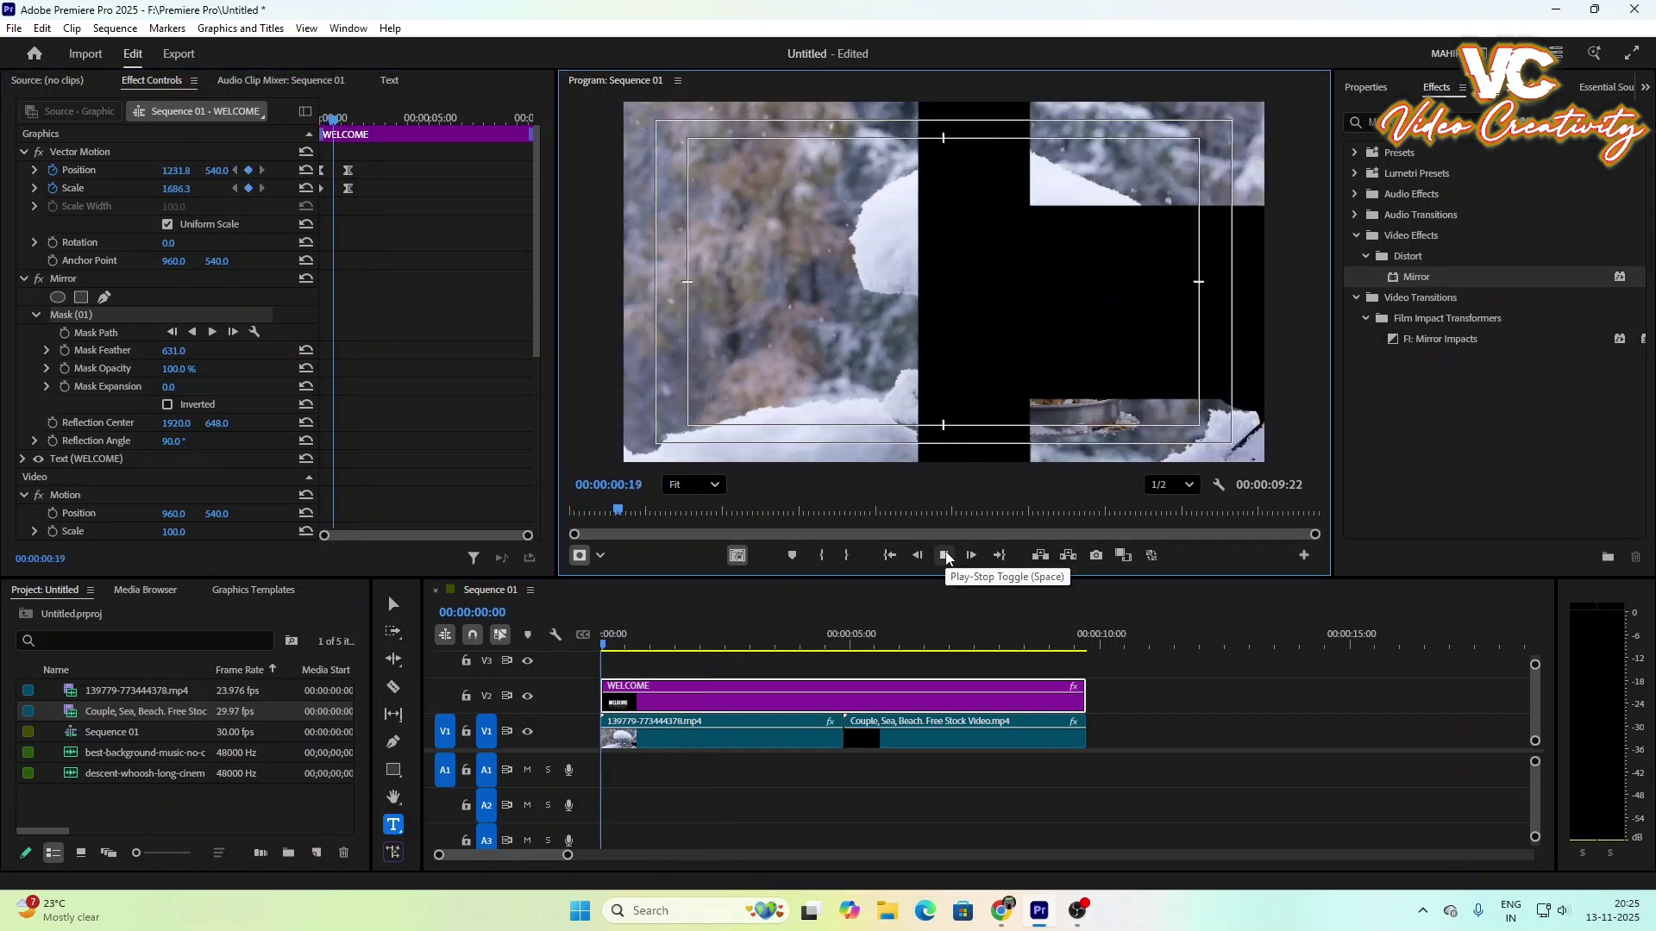
click(945, 555)
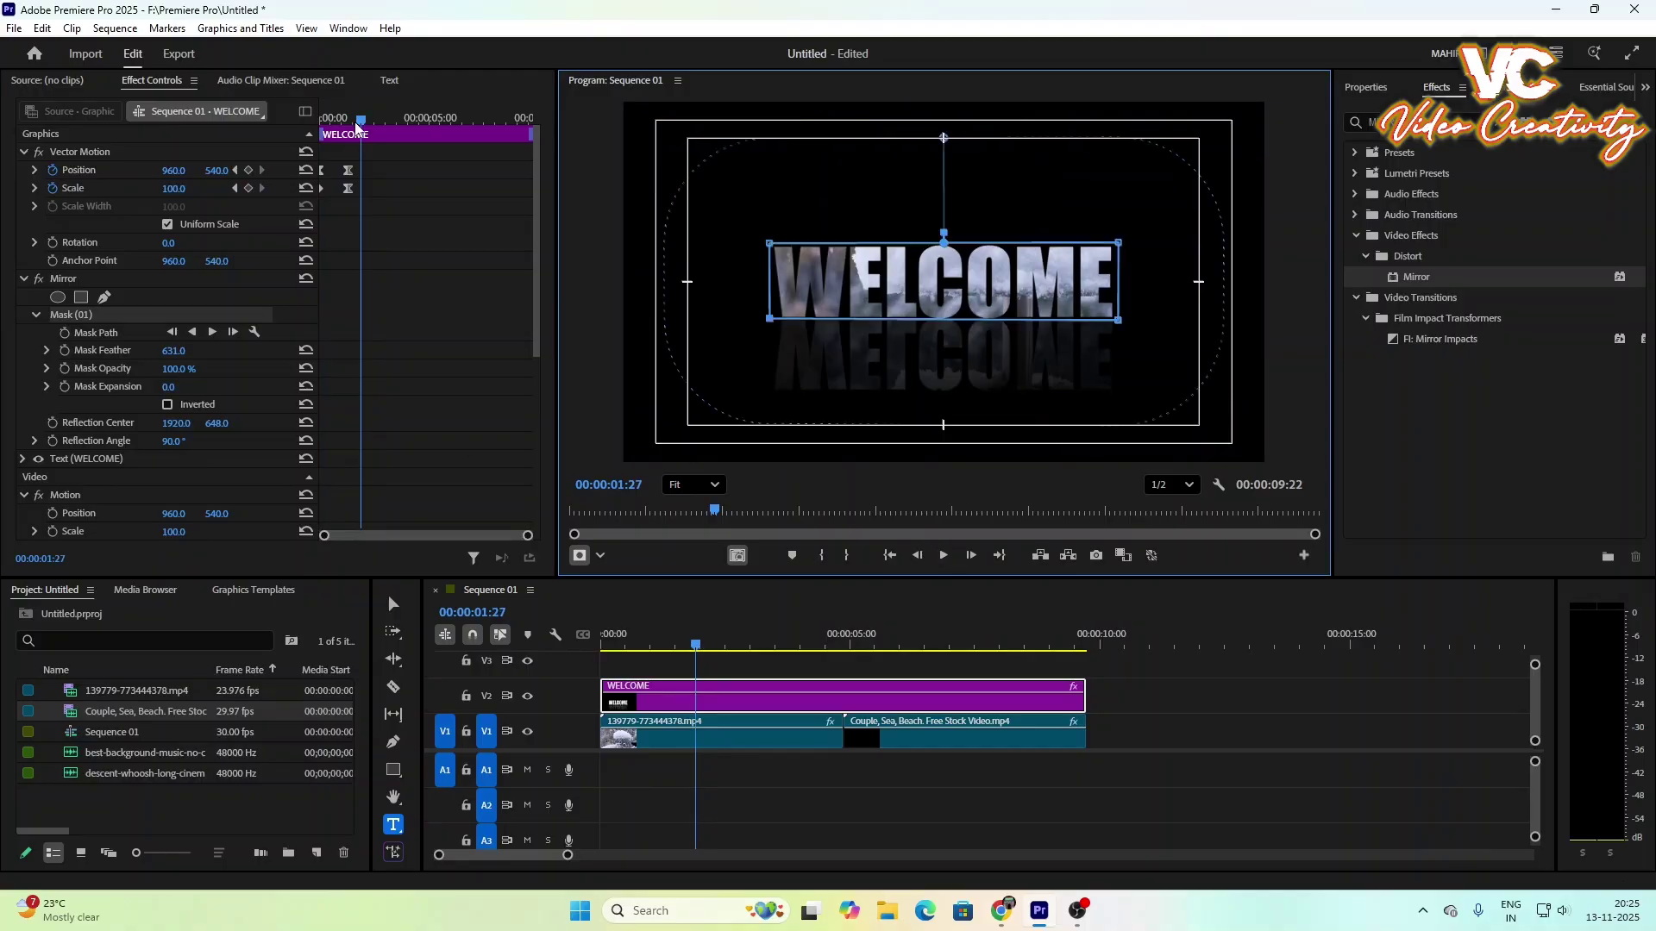
Step: Move to 00:00:02:00 and apply the Basic 3D perspective effect to the WELCOME title
drag(357, 127, 362, 138)
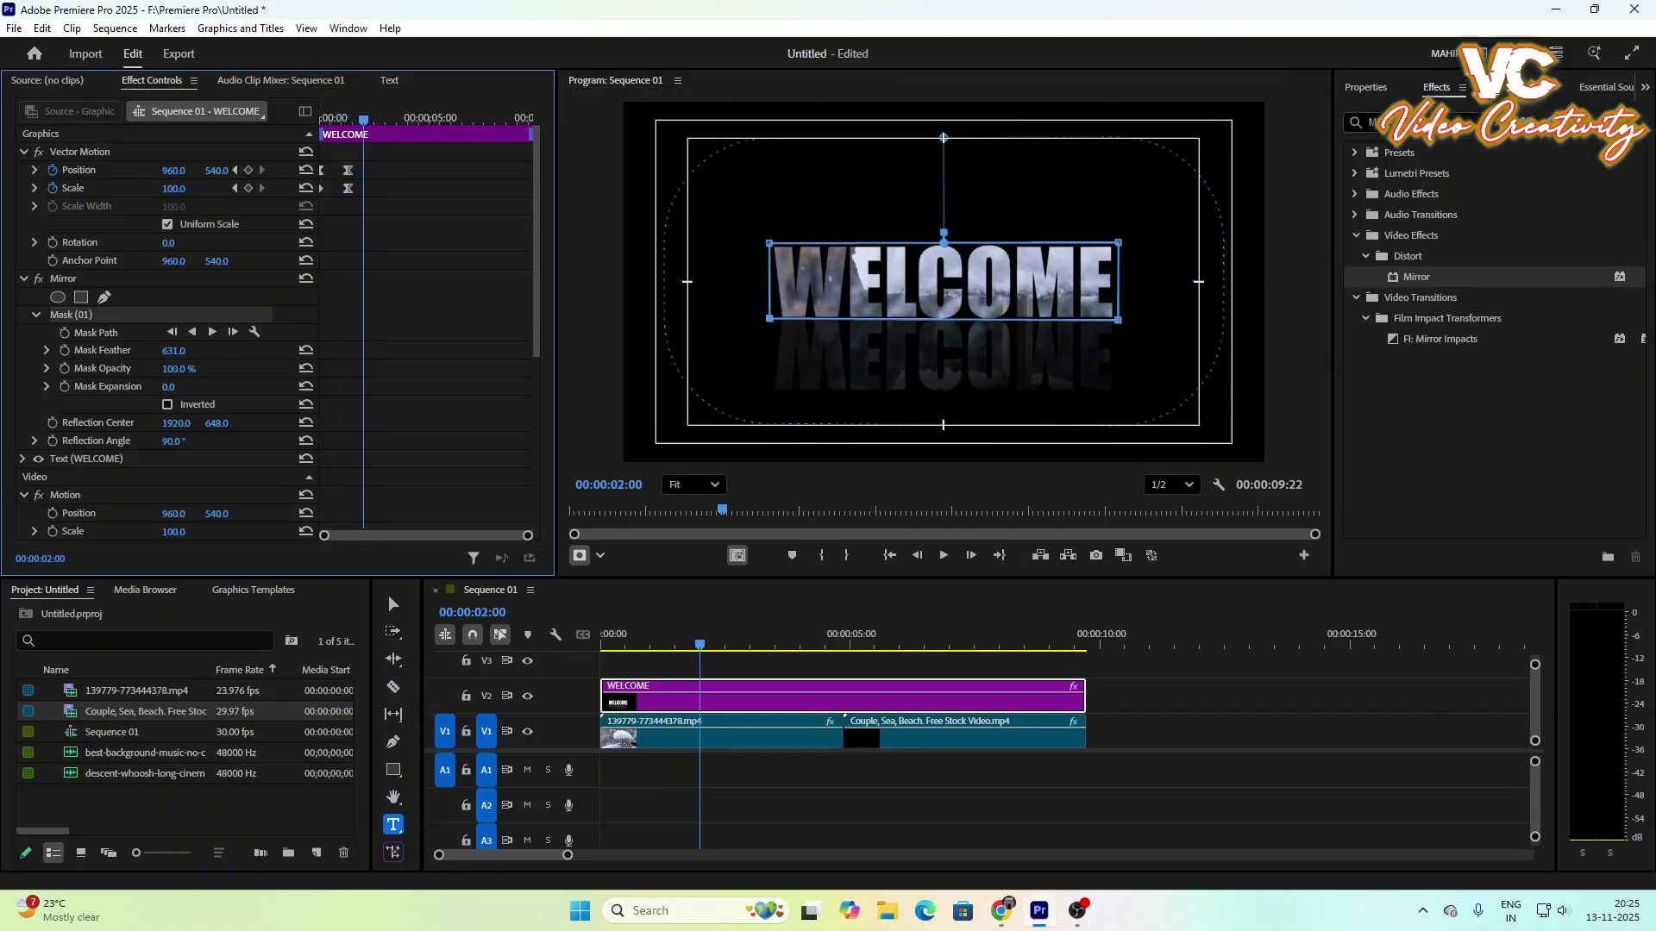
click(1473, 122)
text(3)
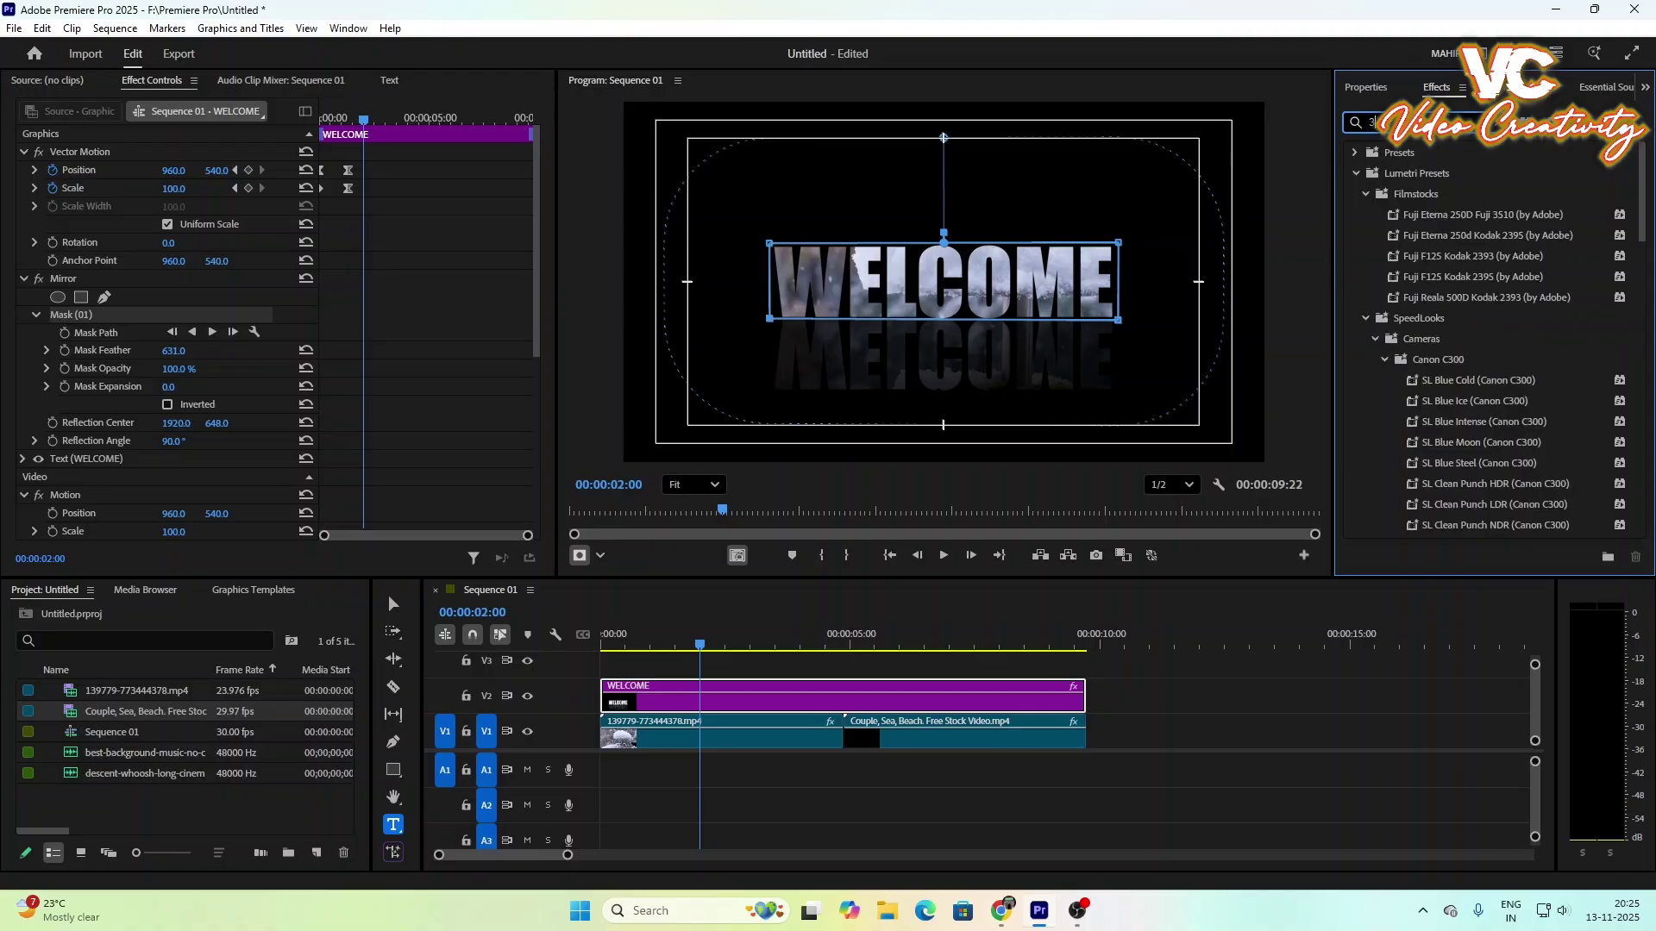
text(D)
drag(1416, 317, 896, 694)
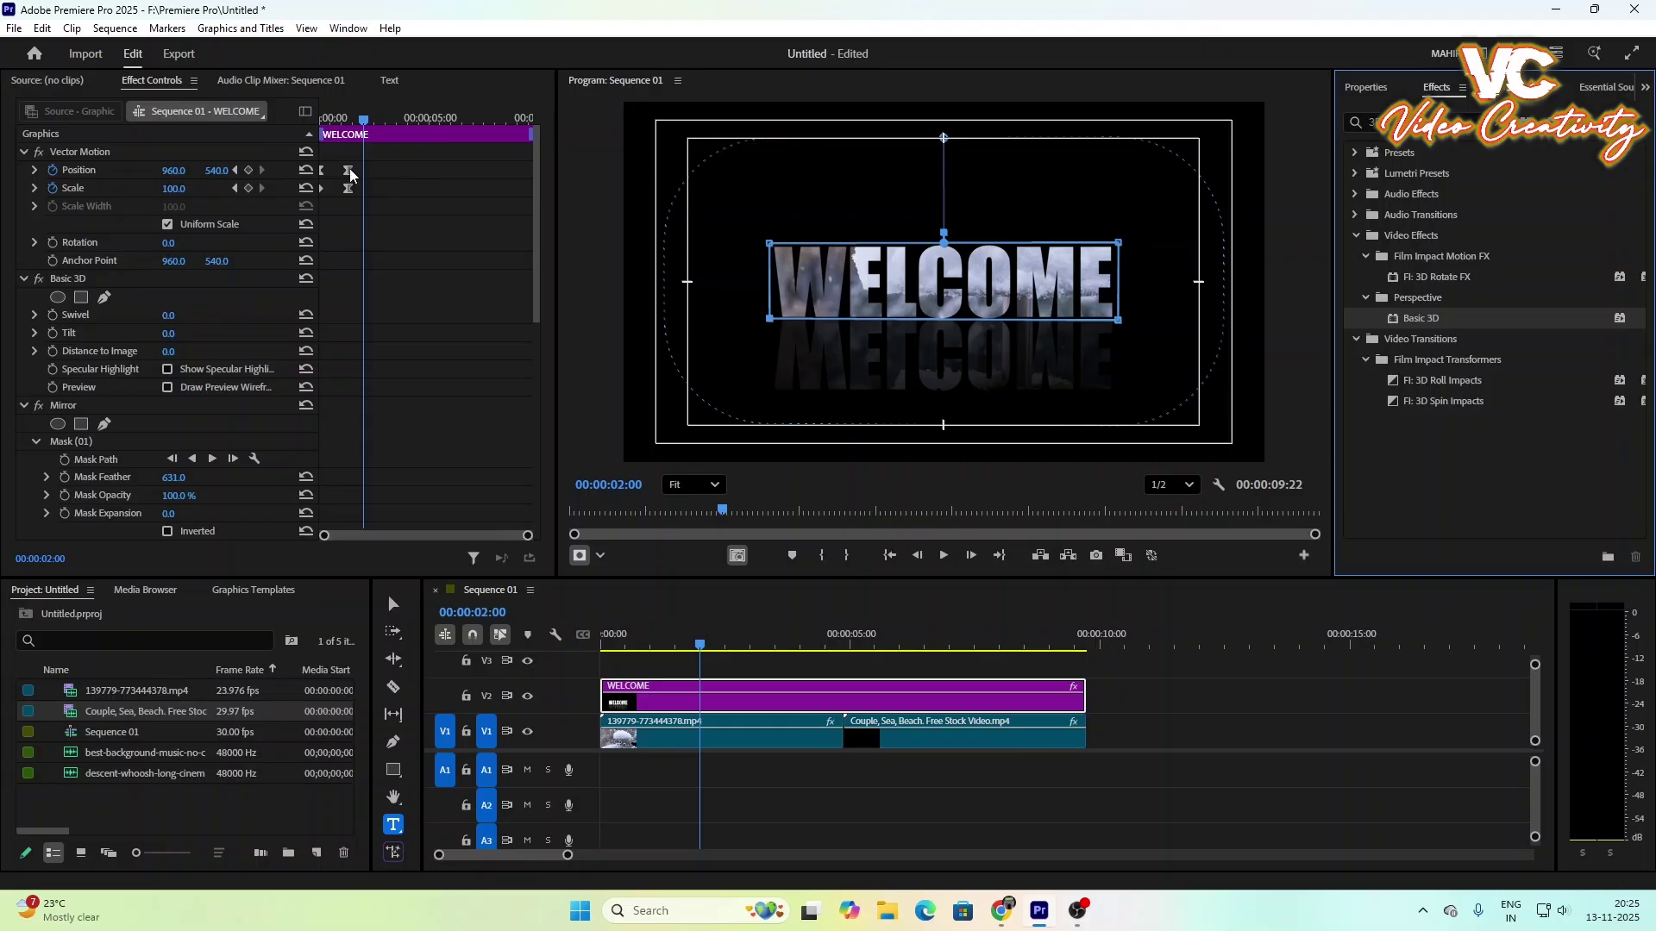
Step: Keyframe the Basic 3D swivel at 0 at 00:00:02:00 and at two full turns (2x0.0°) at 00:00:07:11
click(52, 316)
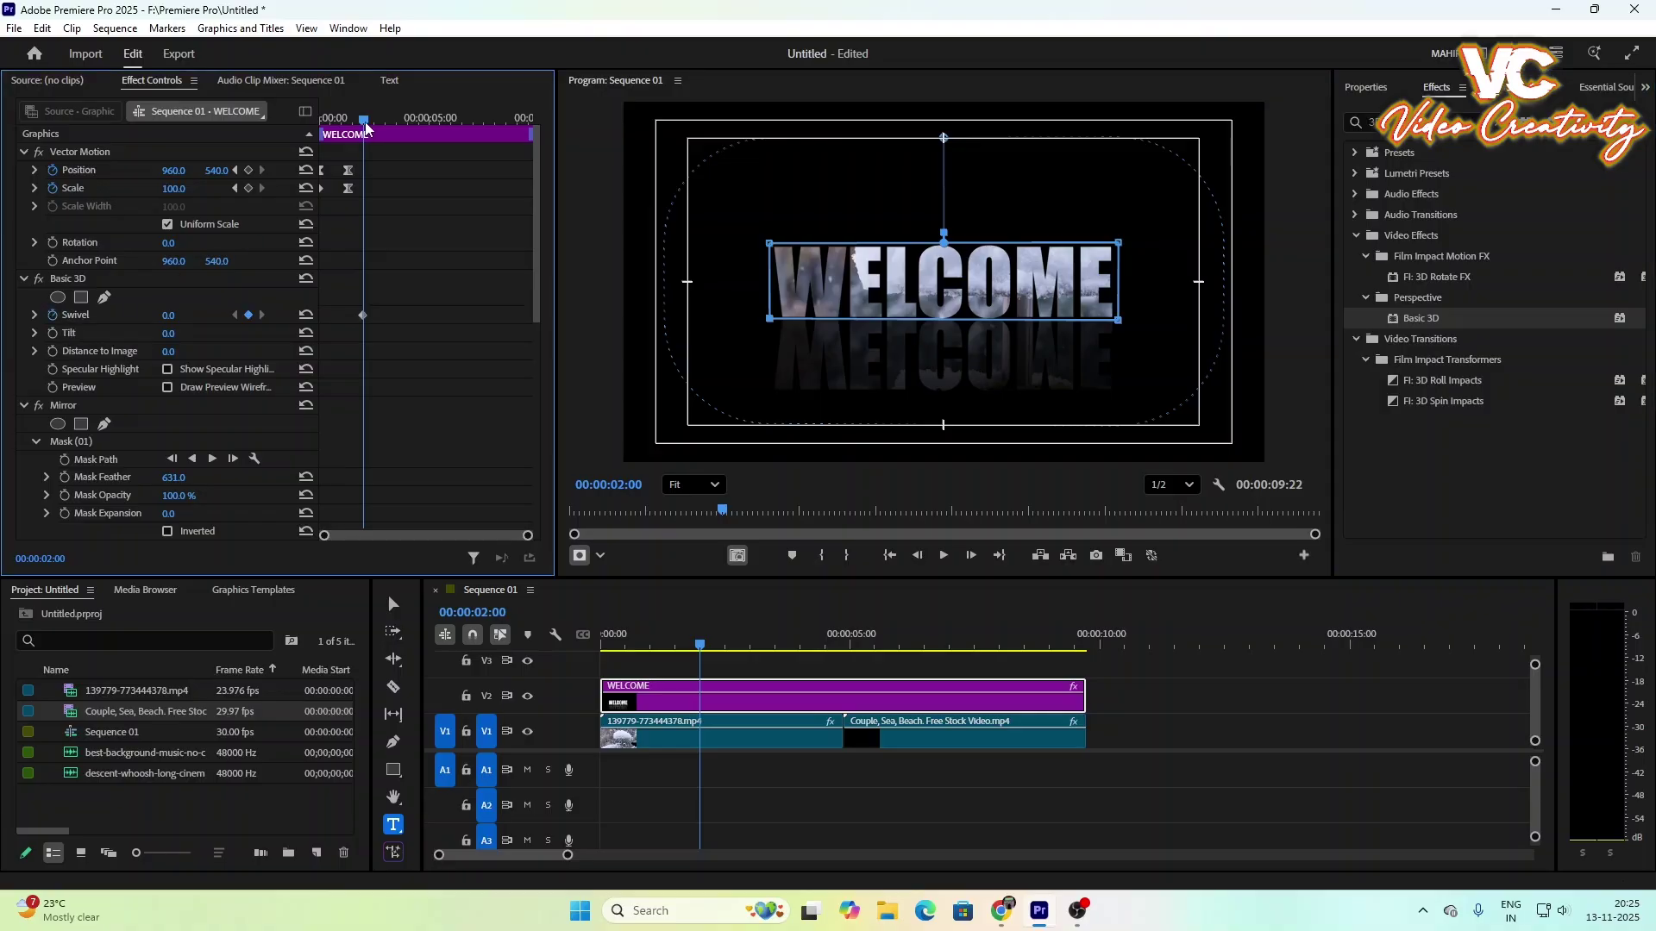
drag(366, 127, 483, 167)
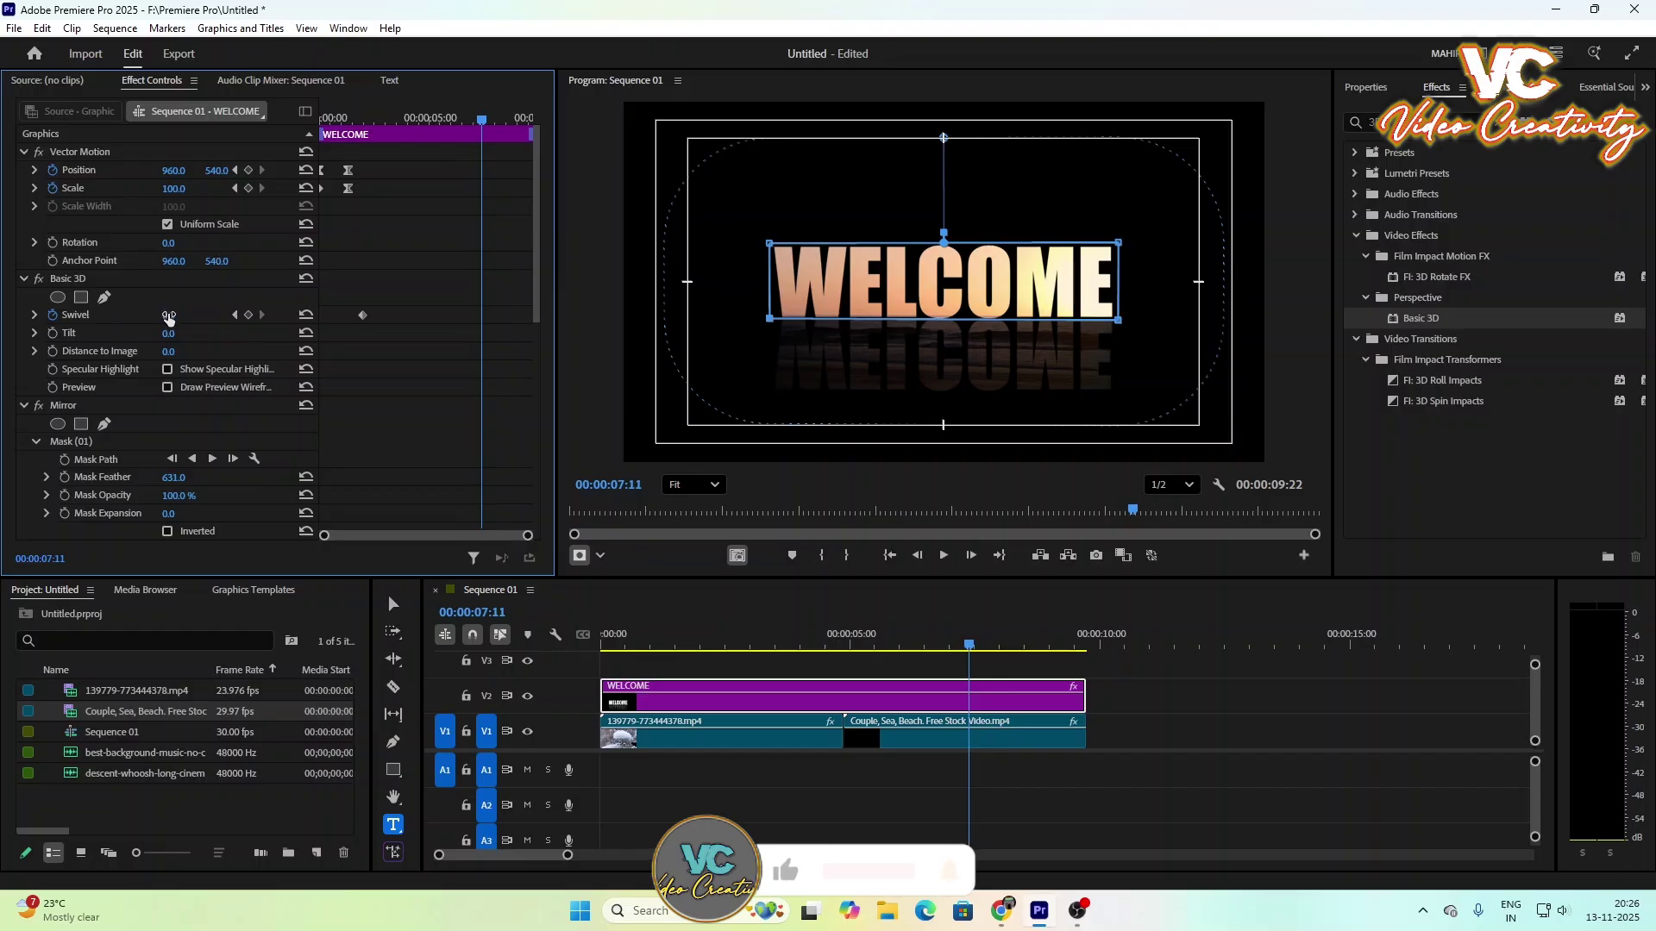
drag(169, 317, 328, 317)
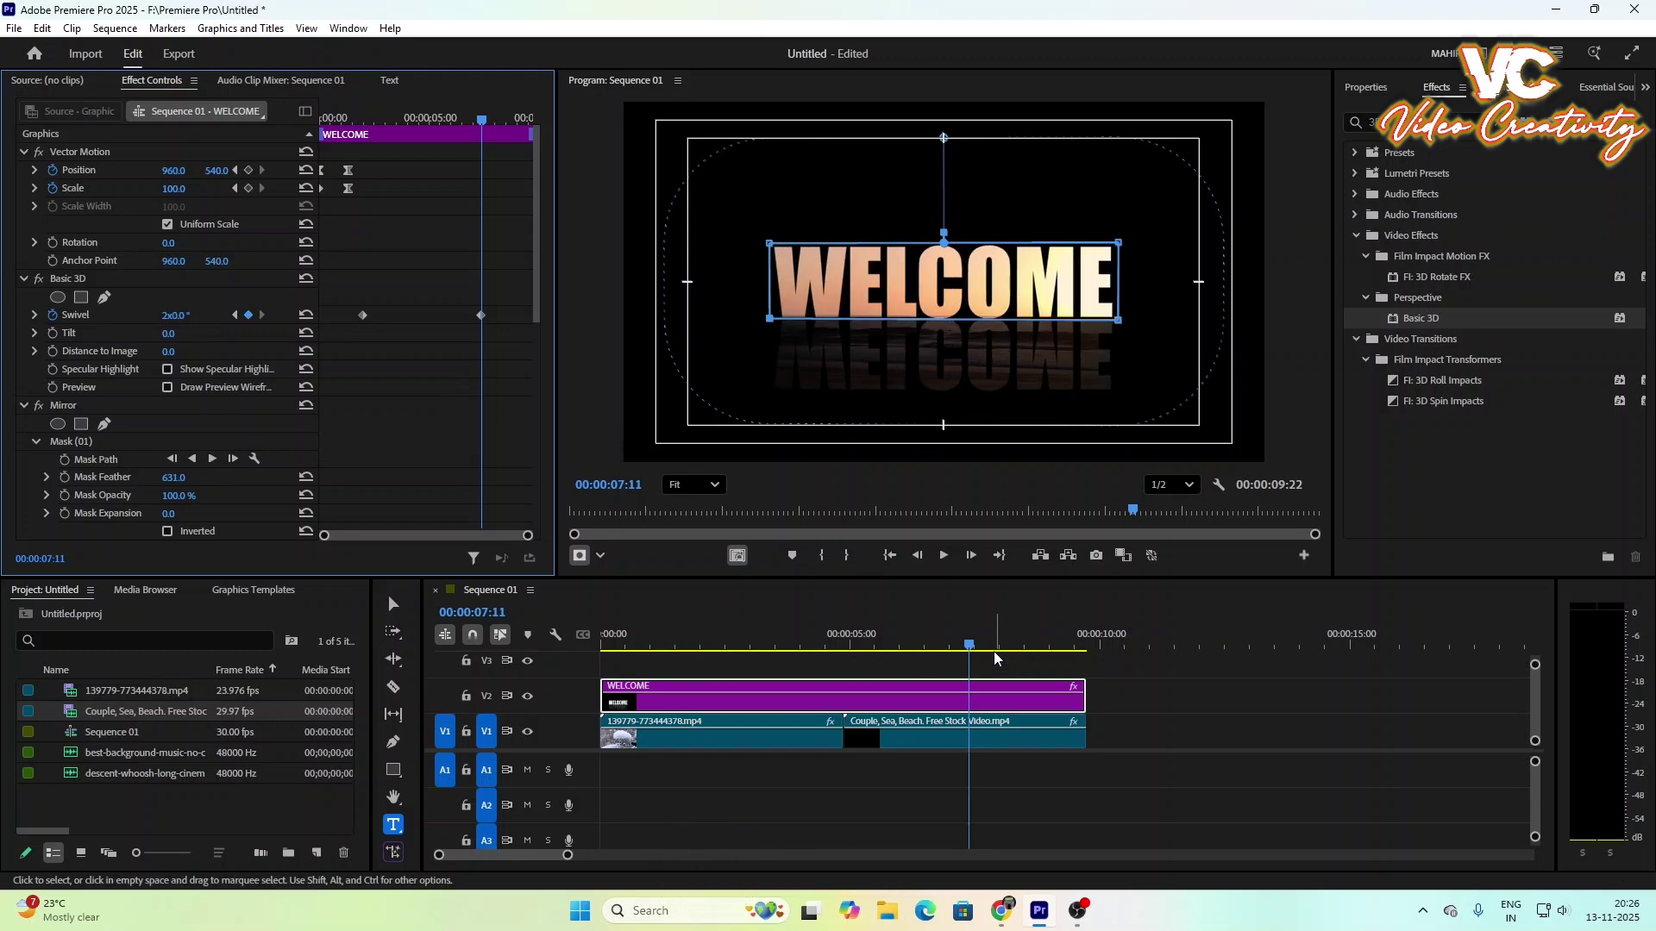
Step: Play the sequence from the start to review the title's 3D swivel animation
drag(969, 647, 521, 713)
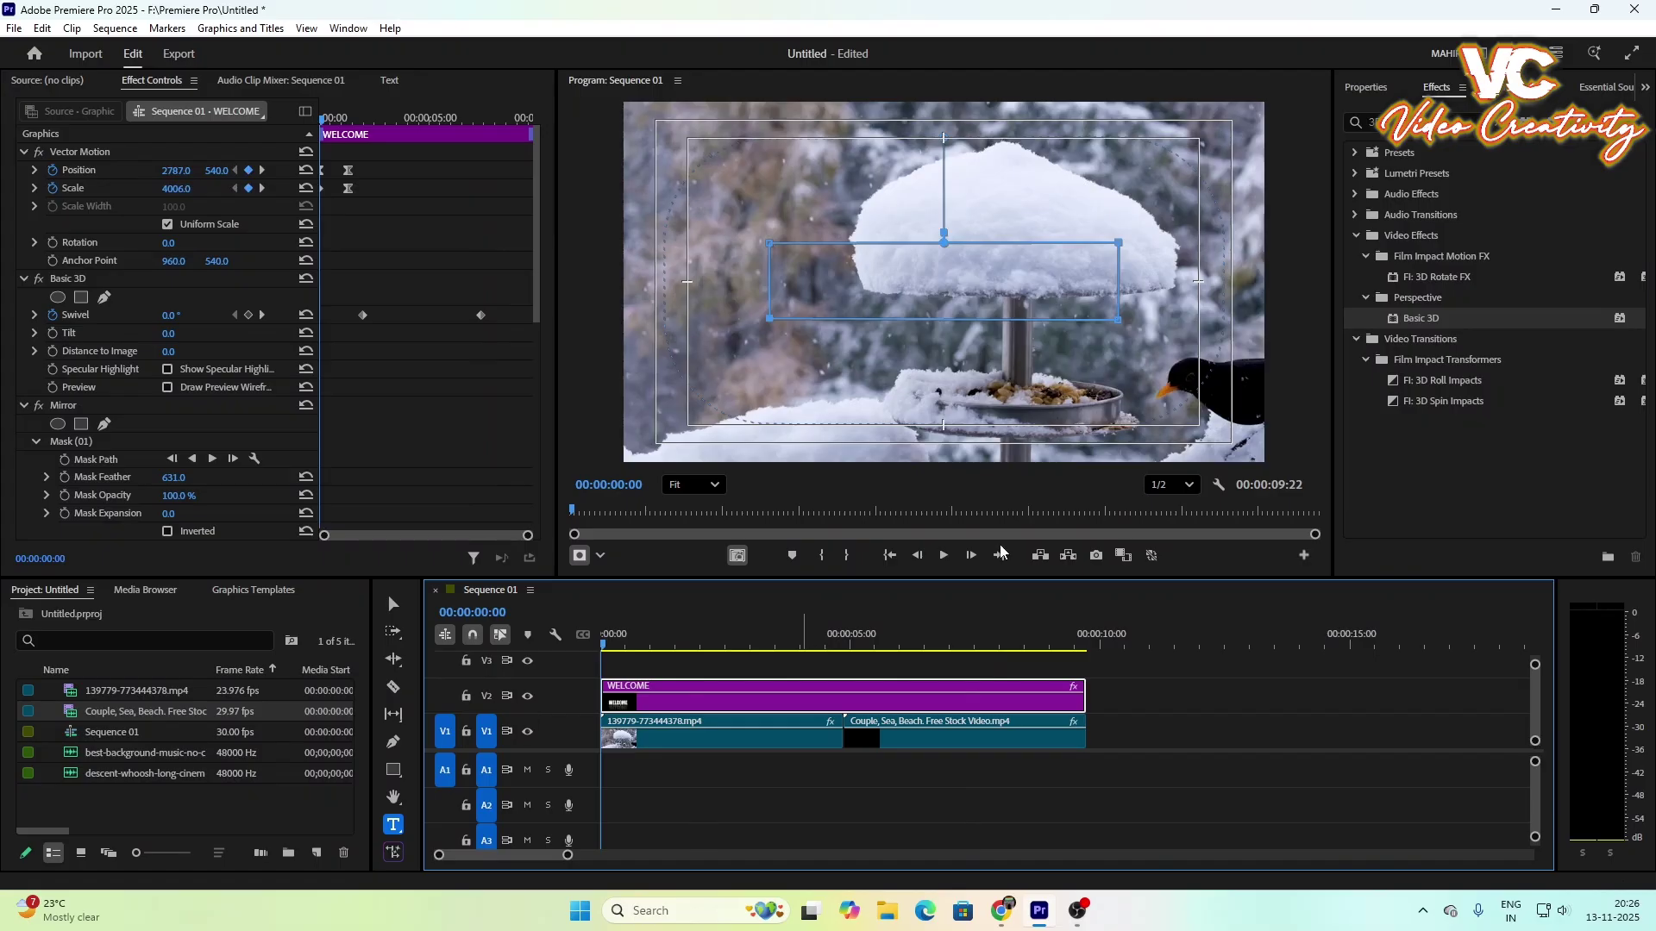
click(945, 557)
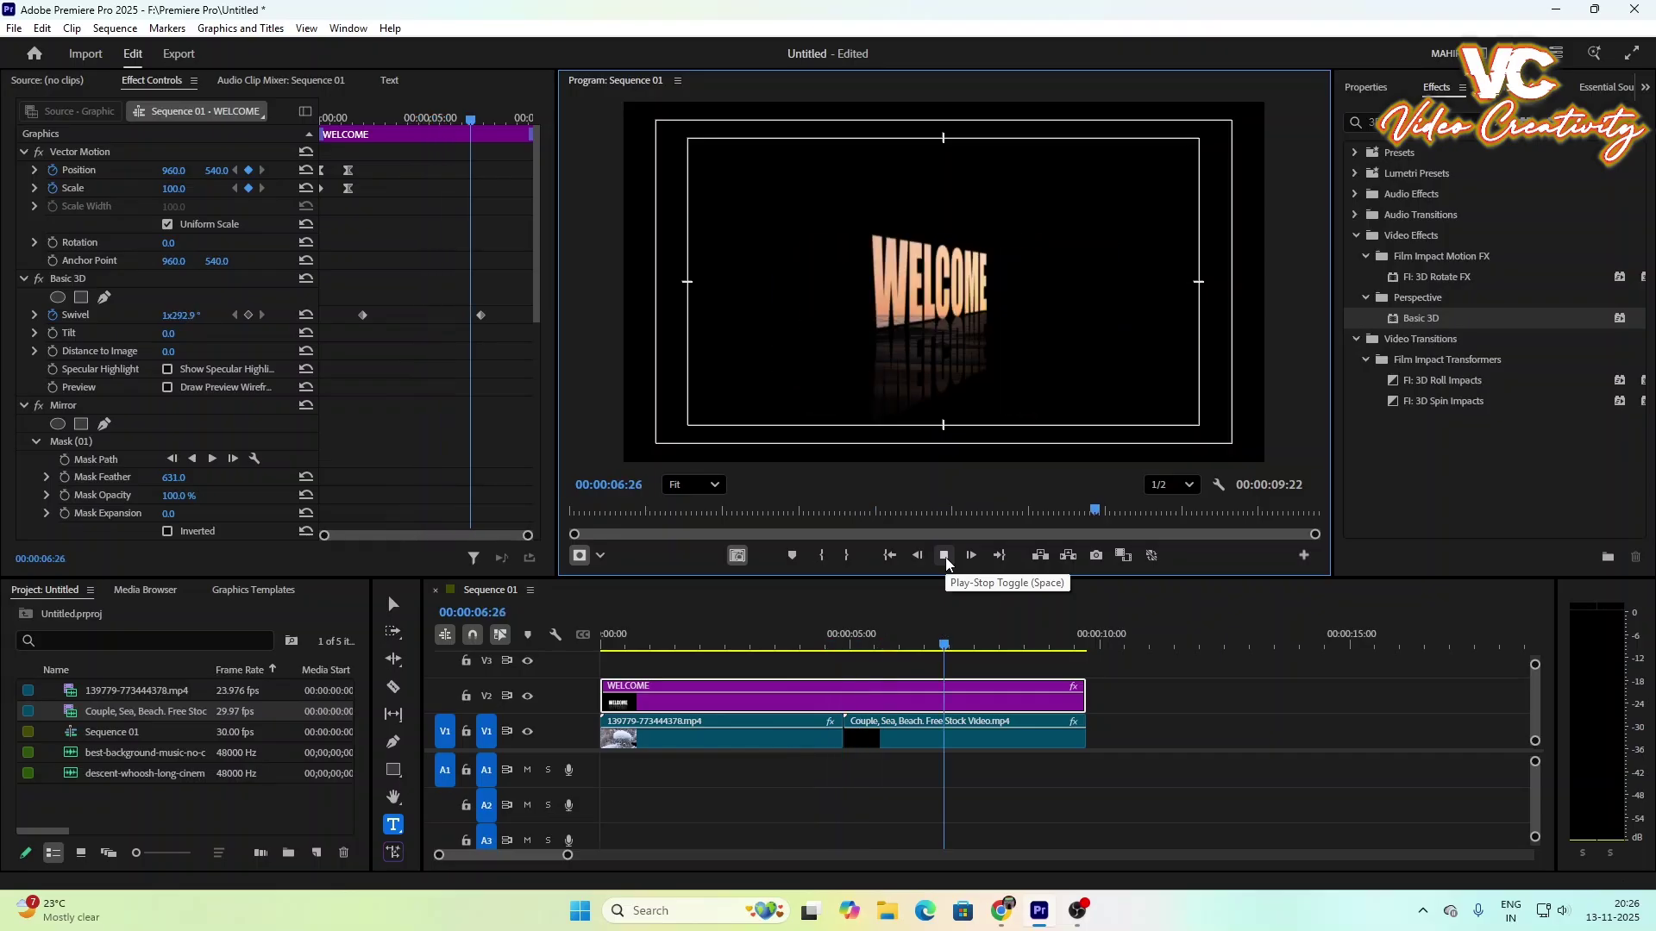
click(945, 558)
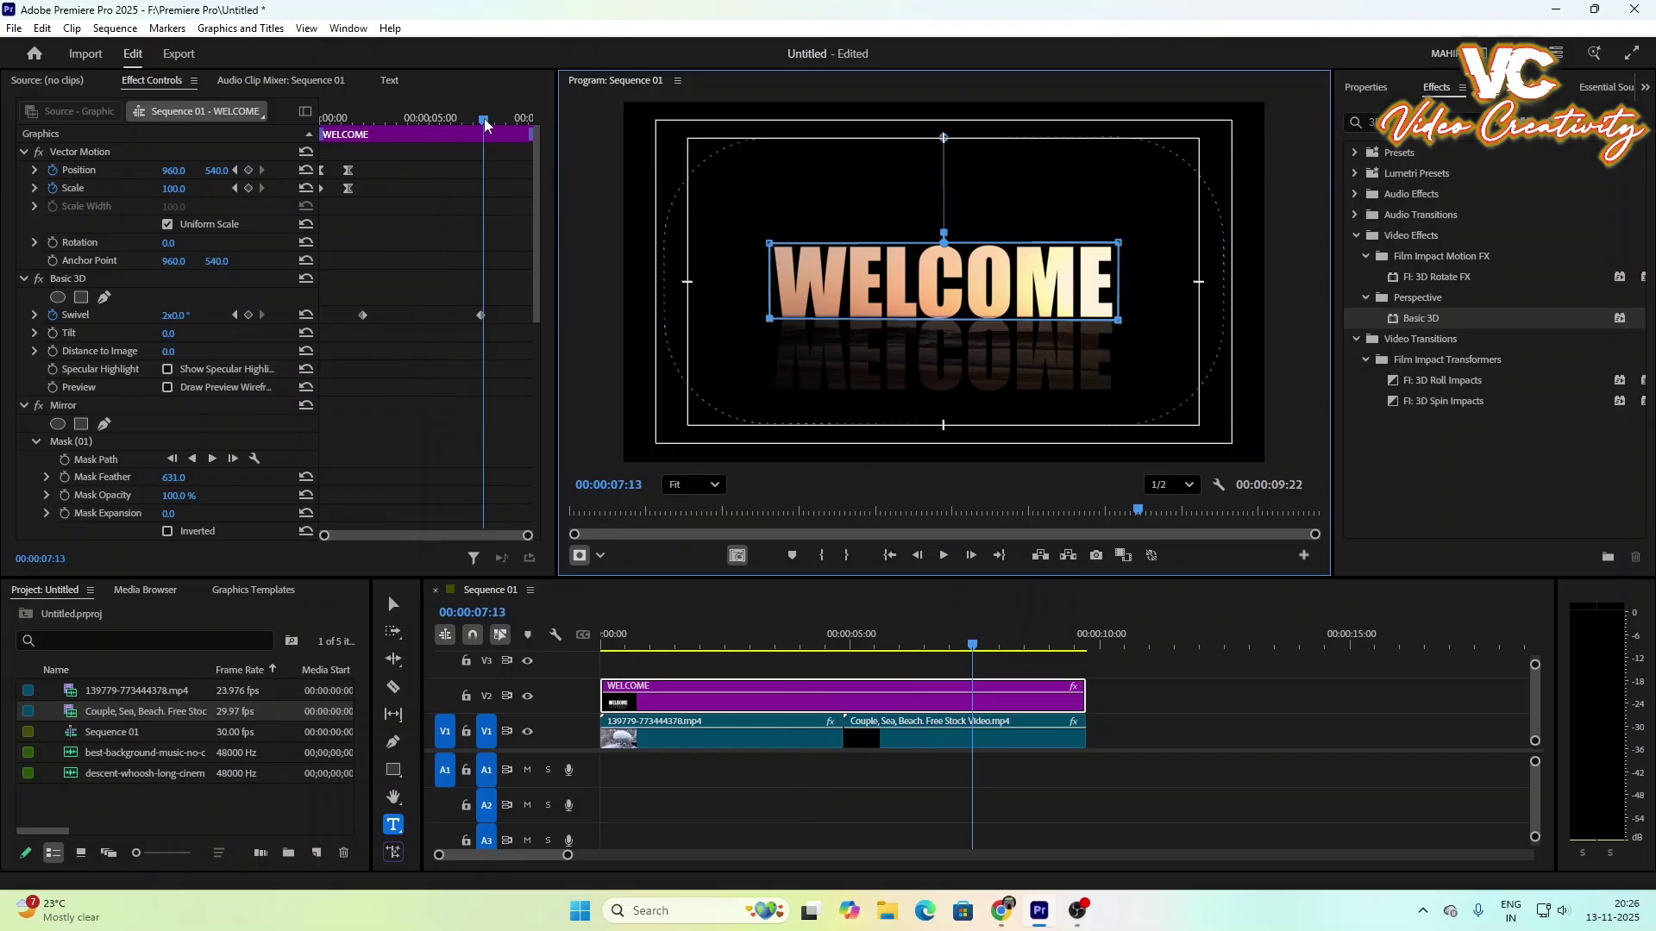
Step: Play the title's swivel from about 00:00:01:17 to find where the clips should switch during the rotation
drag(484, 121, 356, 175)
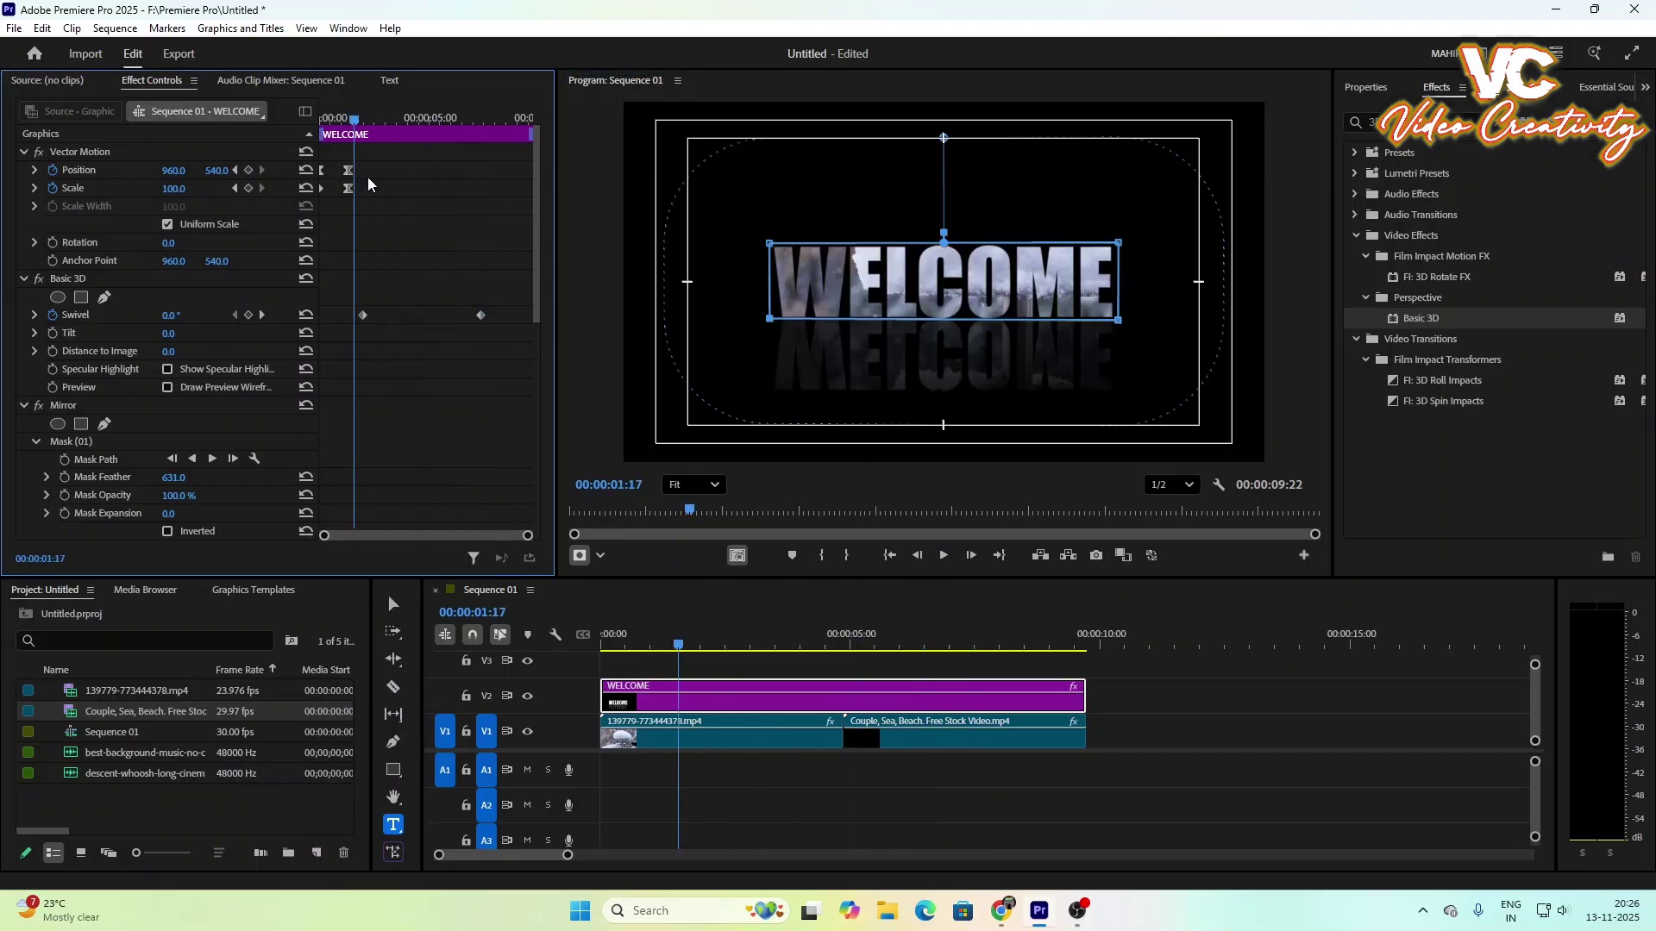
click(944, 557)
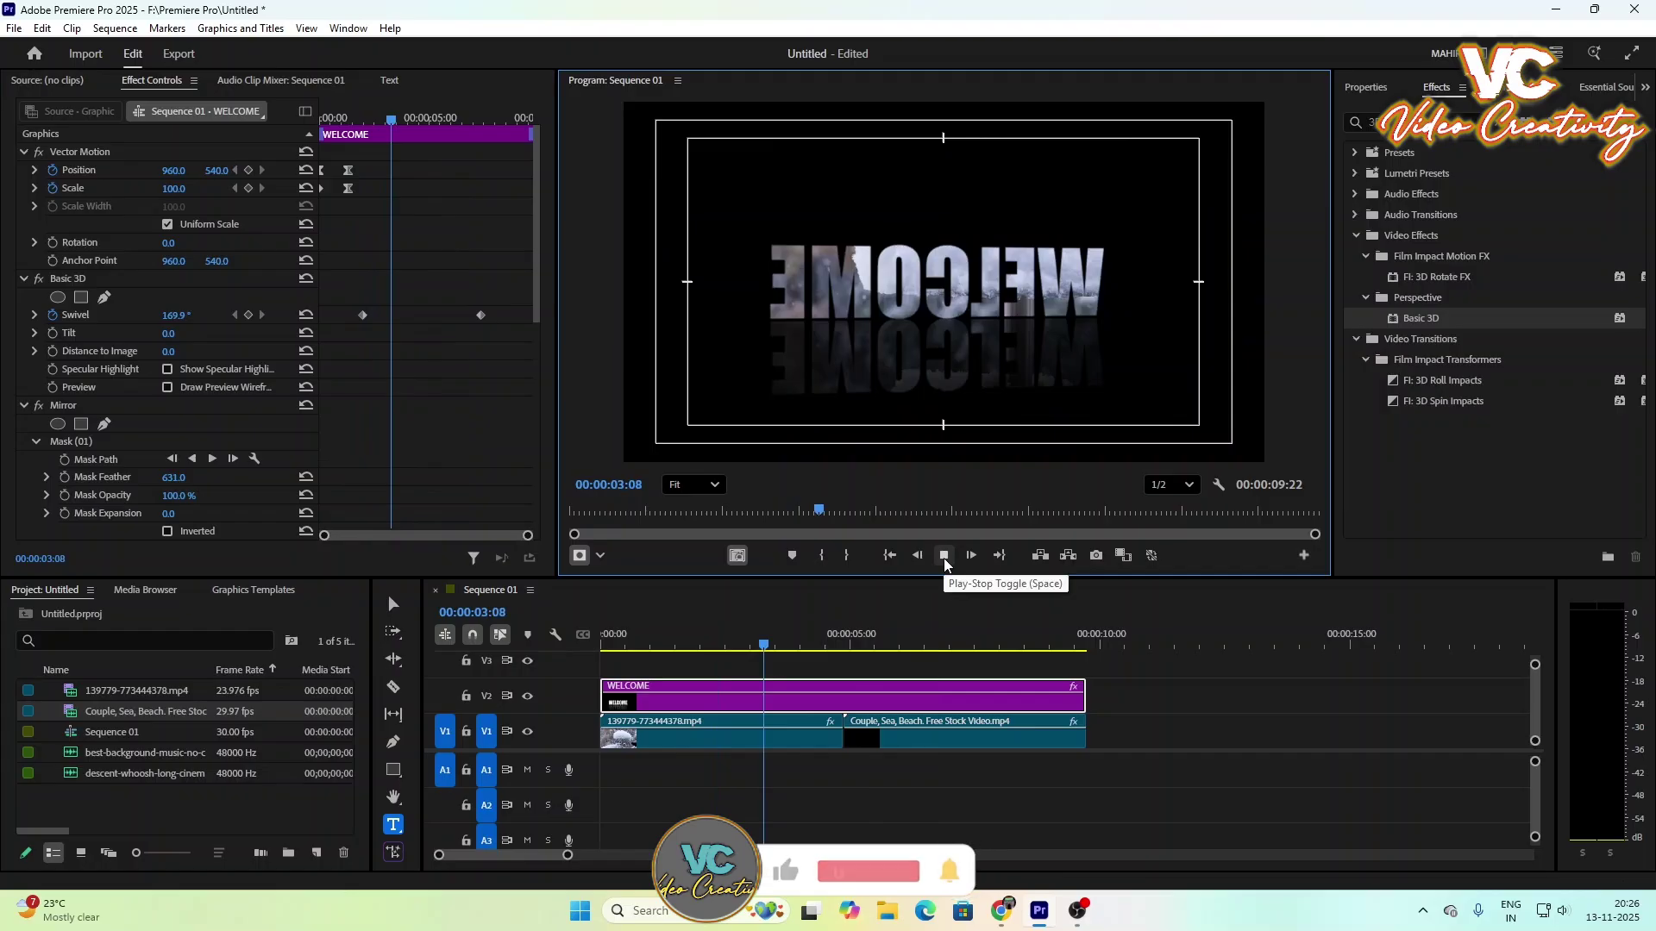
click(943, 556)
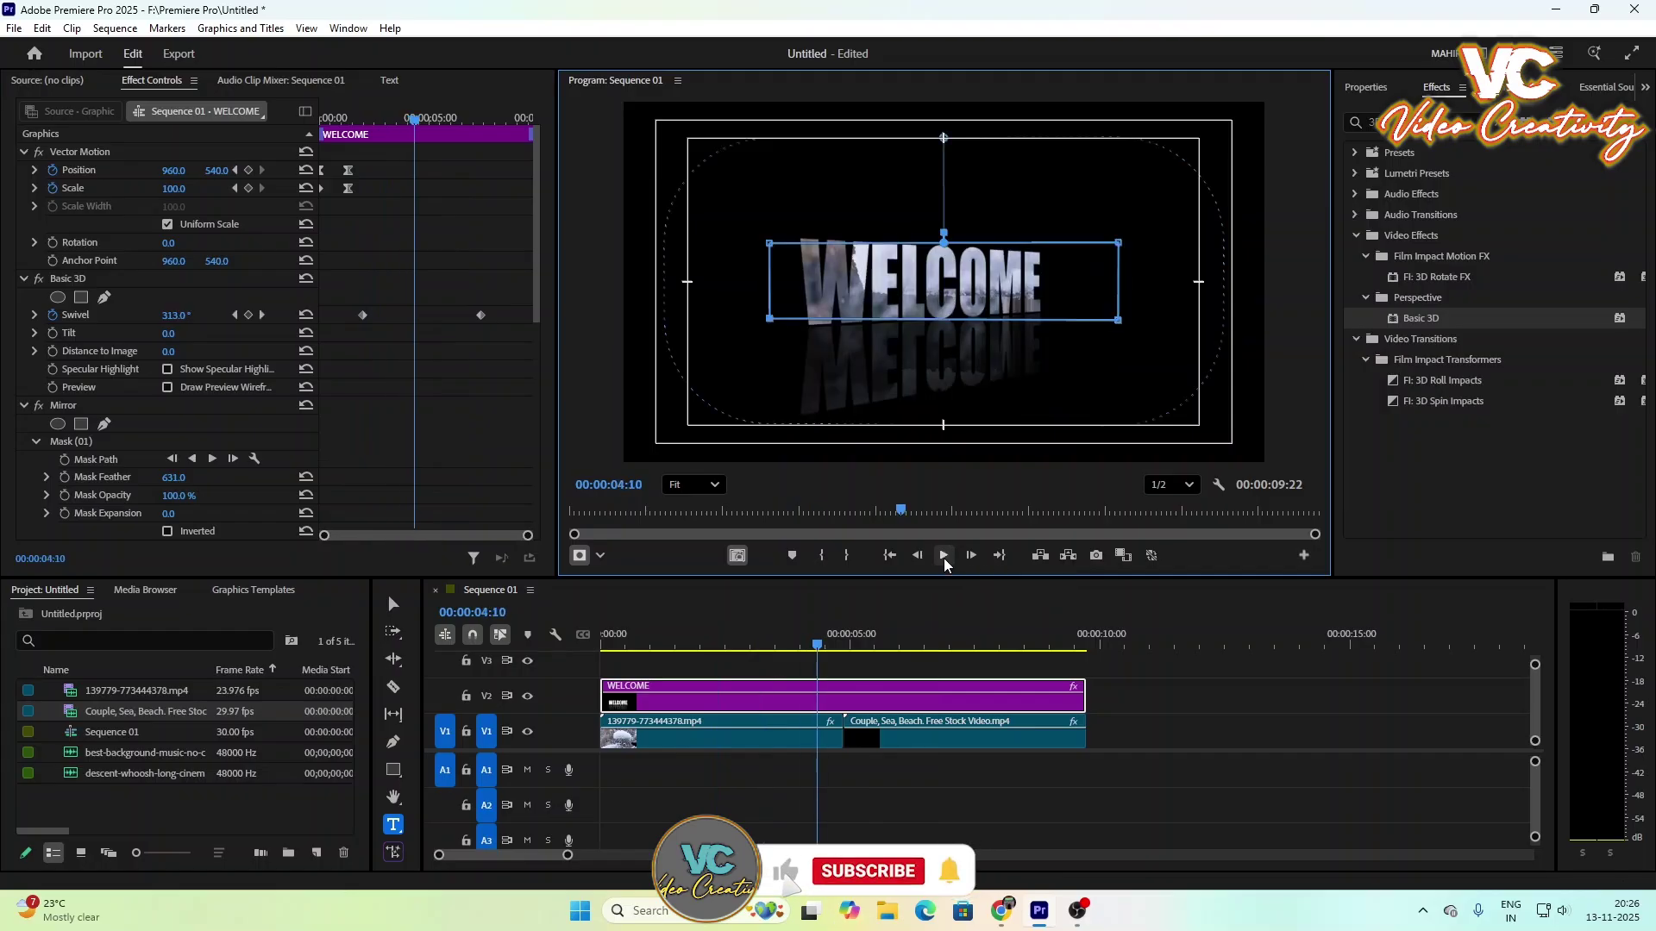
click(810, 652)
drag(810, 654, 801, 656)
key(=)
key(=)
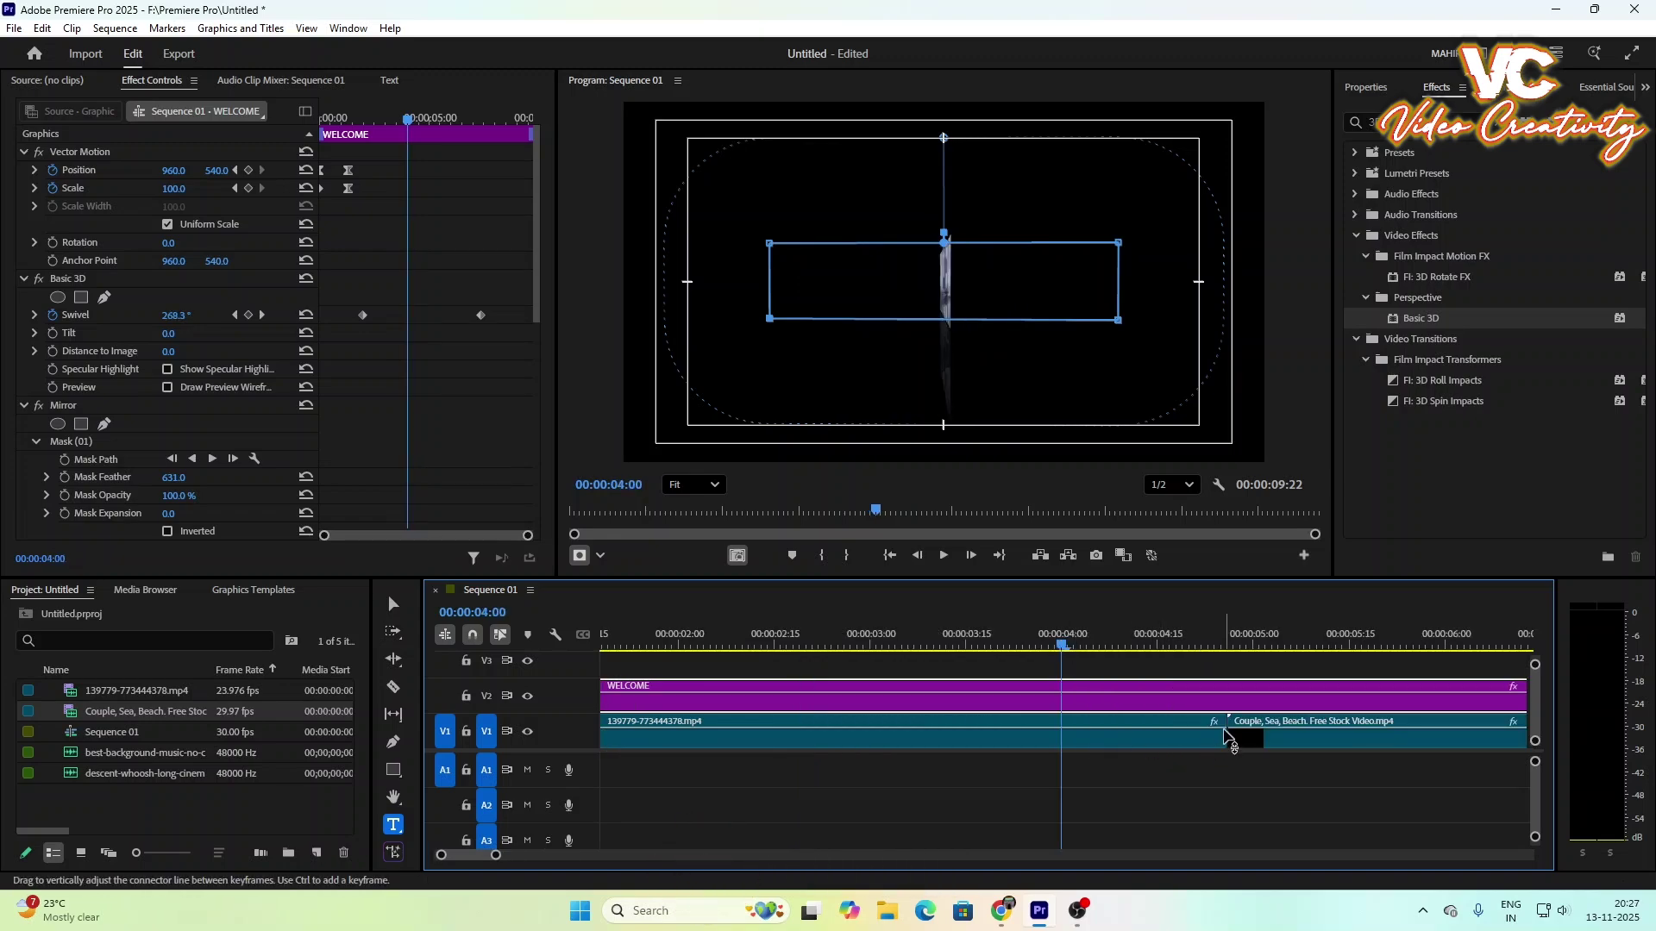
drag(1223, 738, 1066, 753)
double_click(1312, 738)
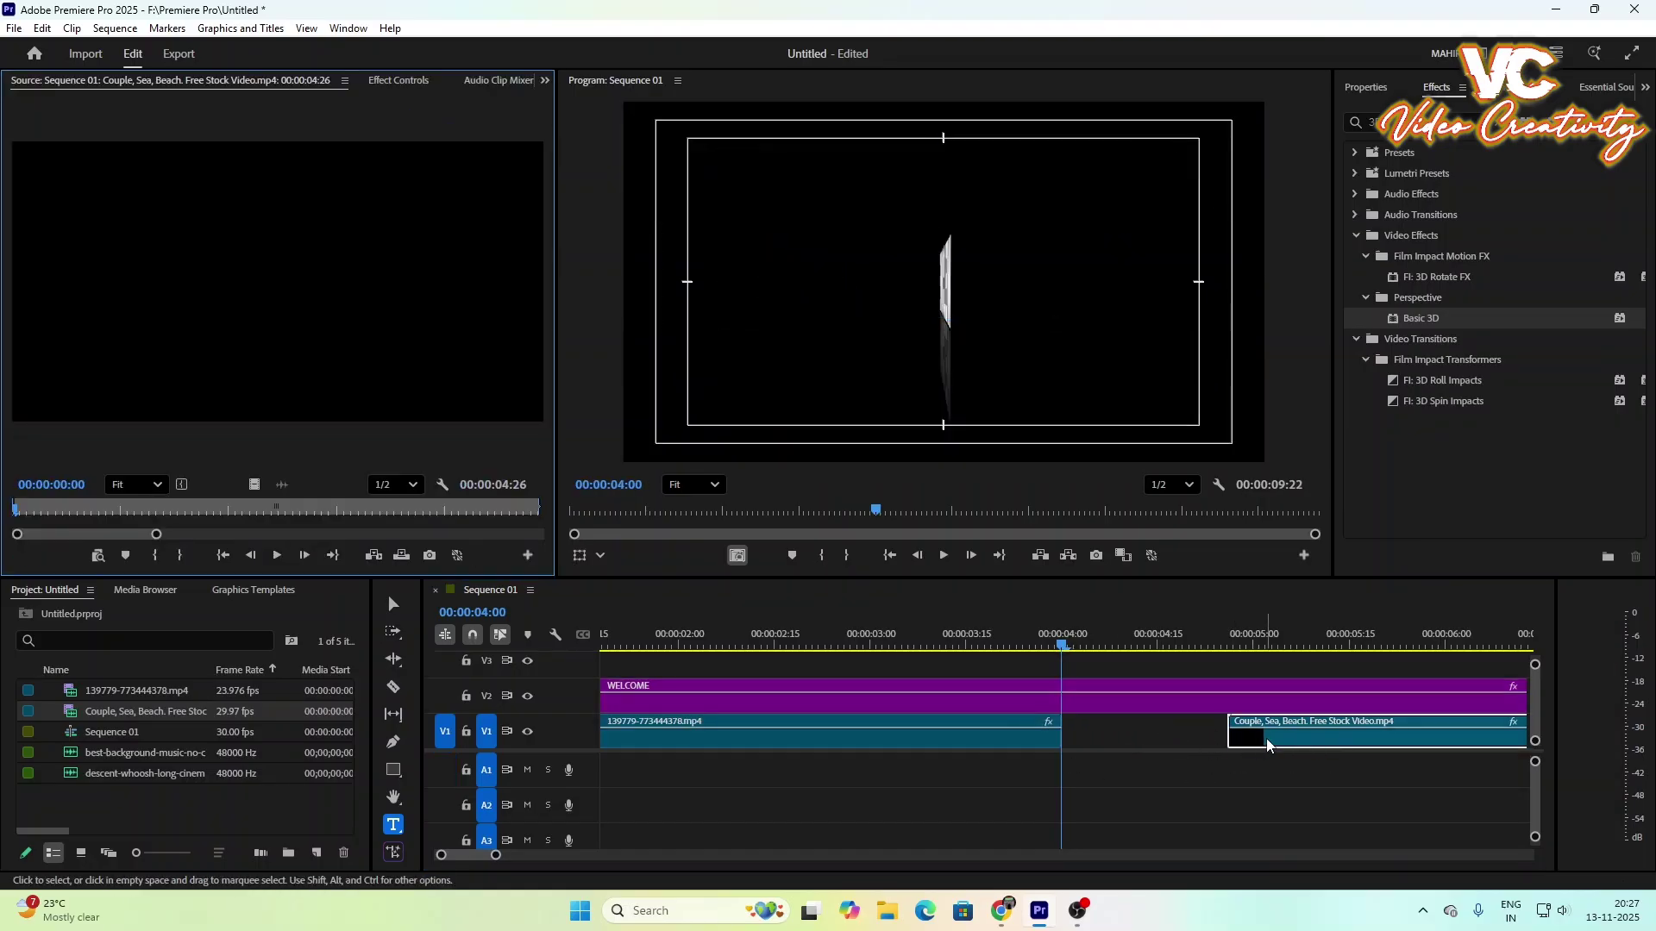
drag(1267, 744, 1097, 736)
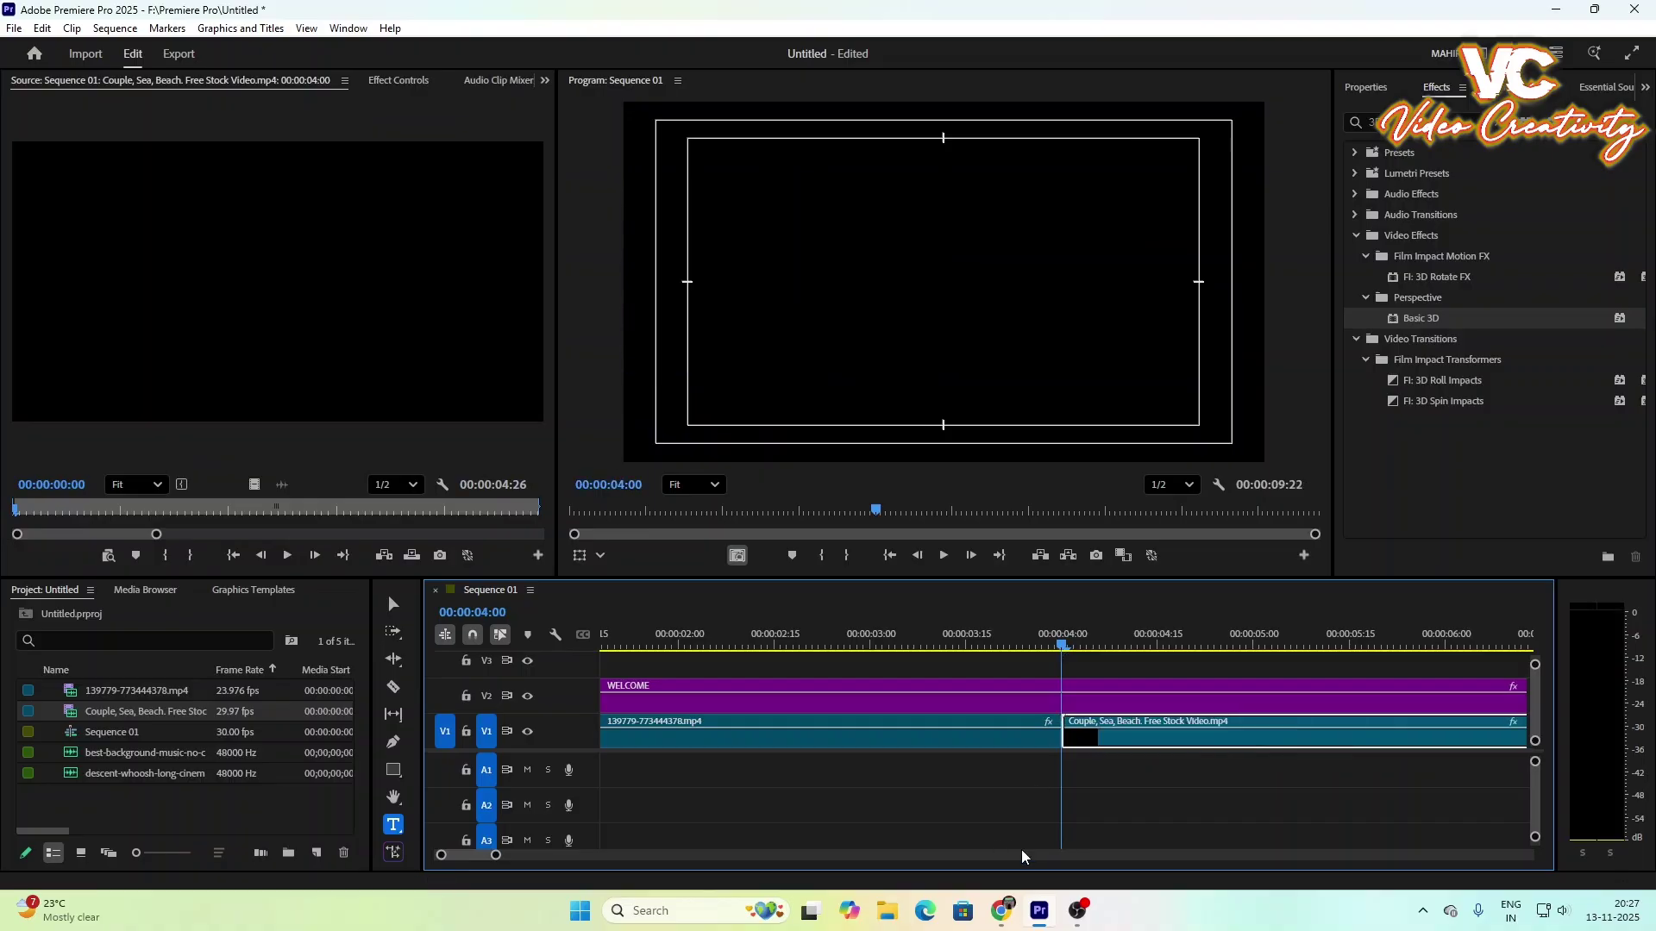
Step: Play back the swivel across the cut at 00:00:04:00 to check the switch between the two clips
drag(492, 858, 564, 864)
drag(794, 649, 677, 649)
click(944, 557)
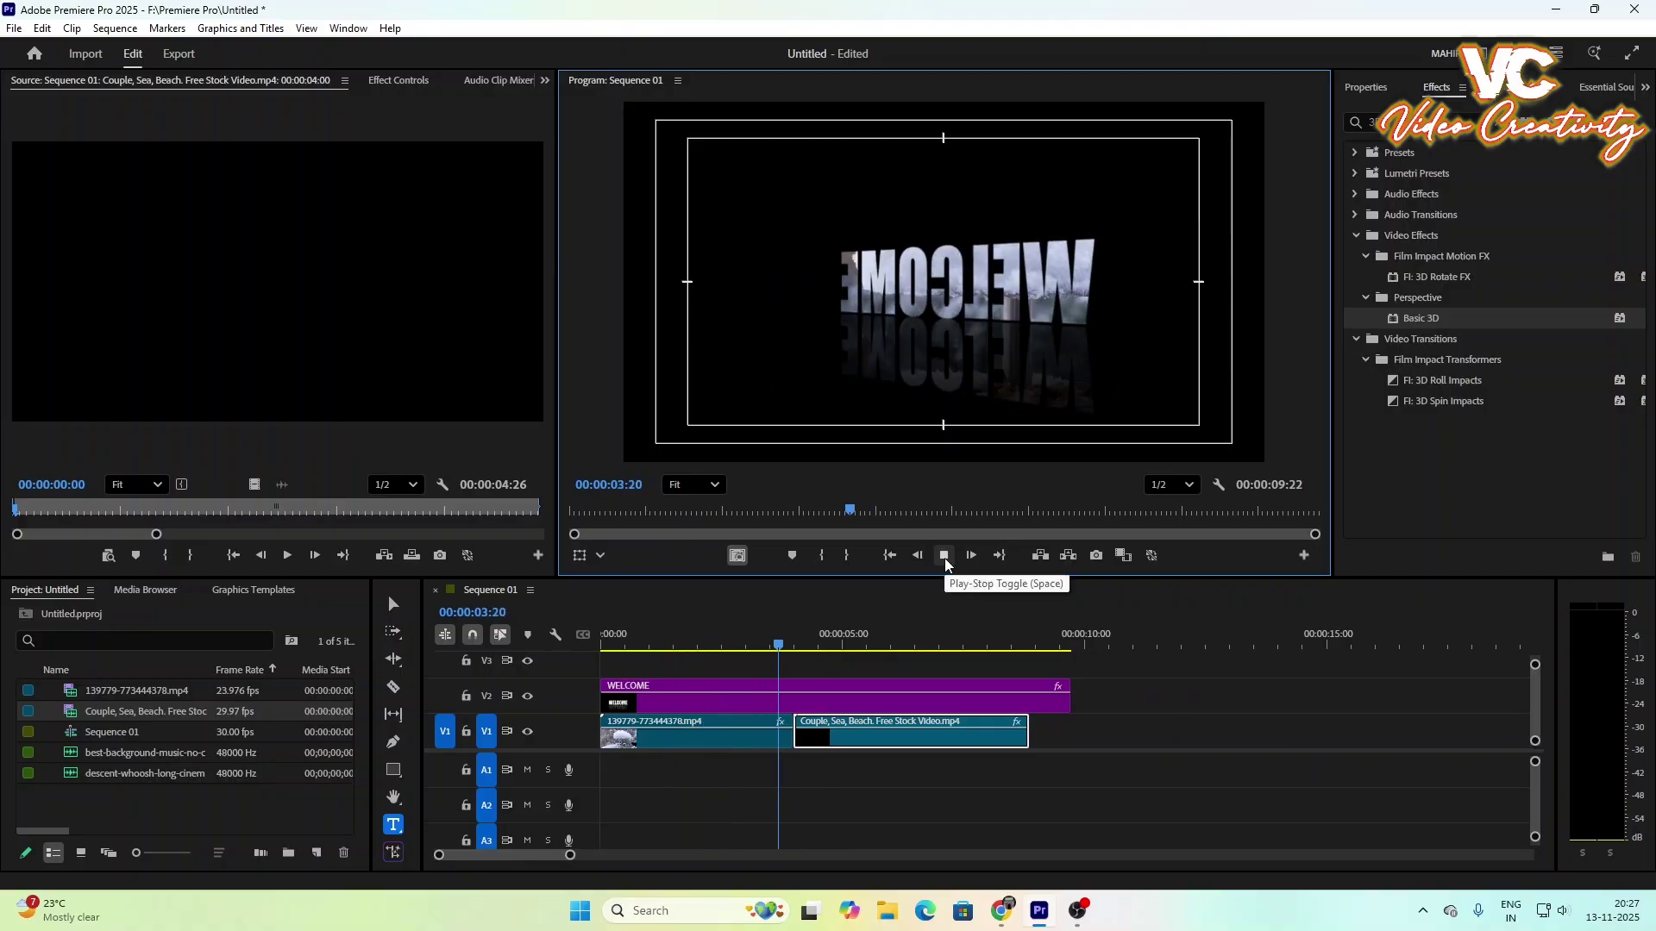
click(945, 557)
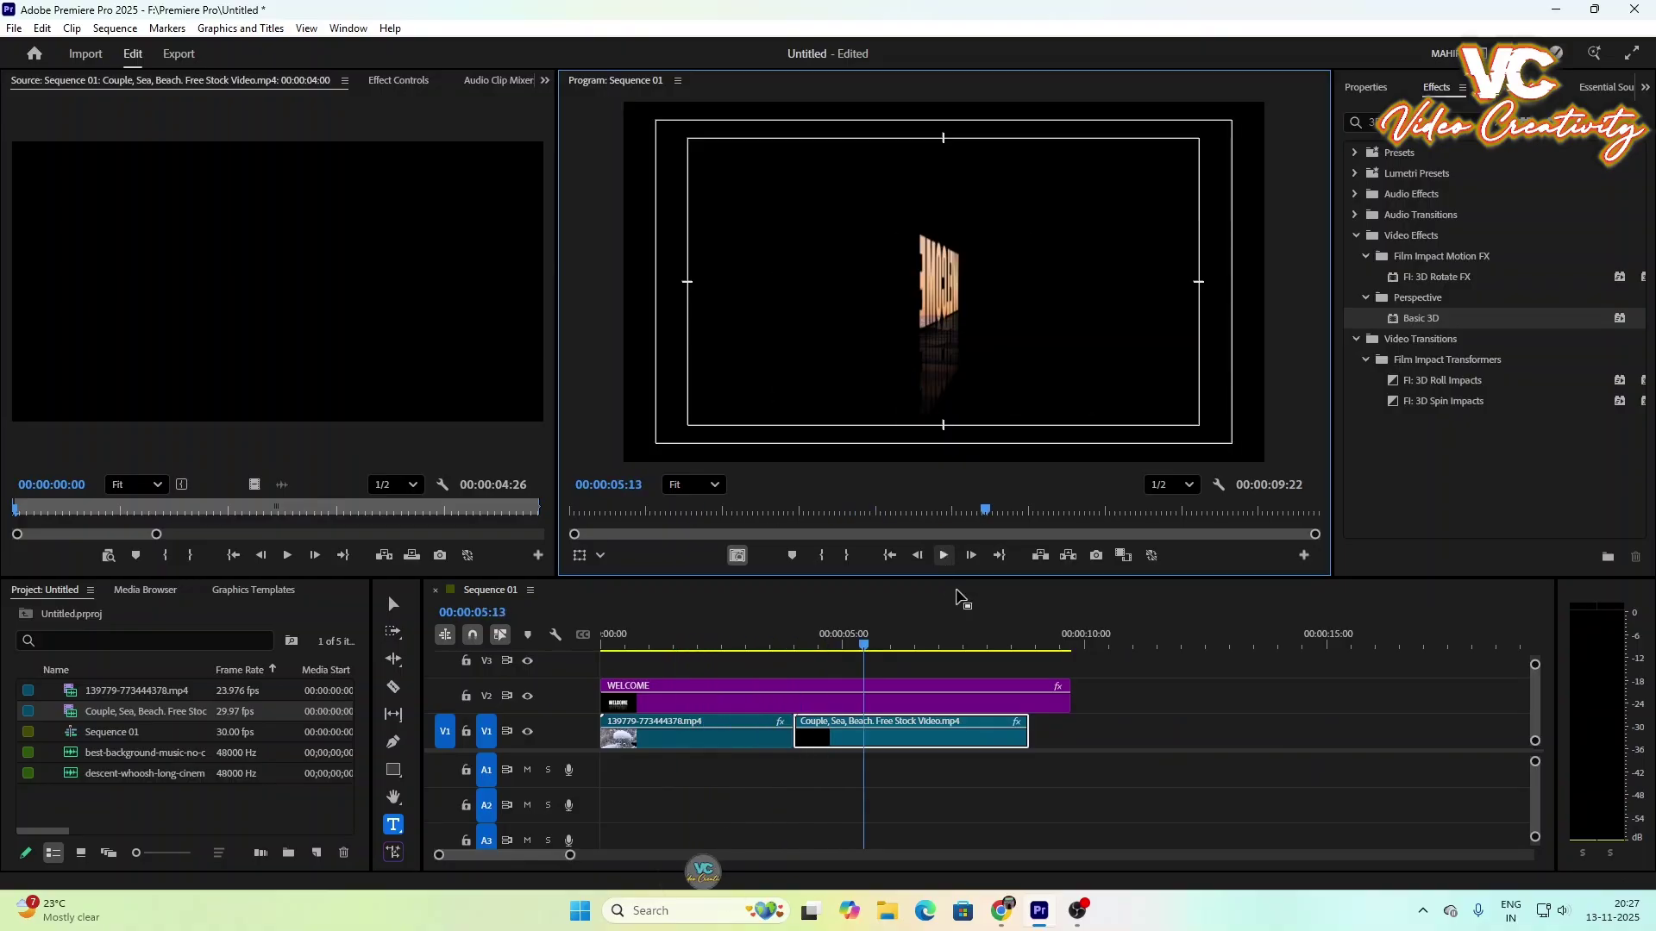
Step: Trim the title and second clip to end together at 00:00:08:22, and keyframe the title's position (960, 540) and scale (100) at 00:00:07:28
drag(1034, 730, 985, 731)
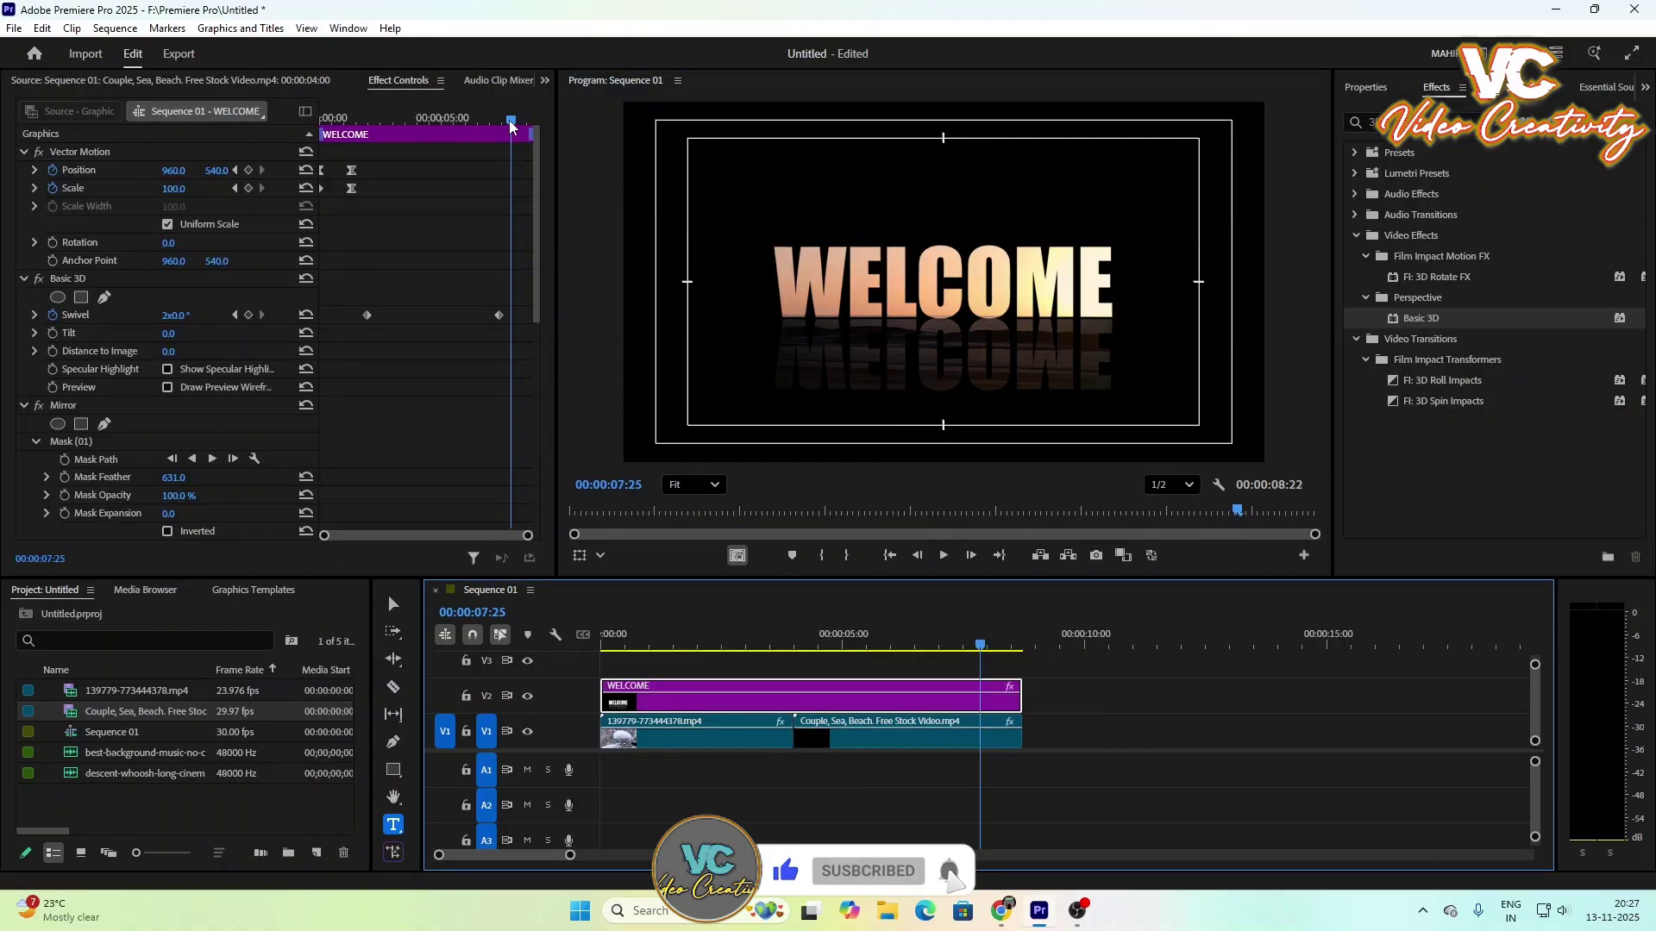
drag(511, 120, 513, 121)
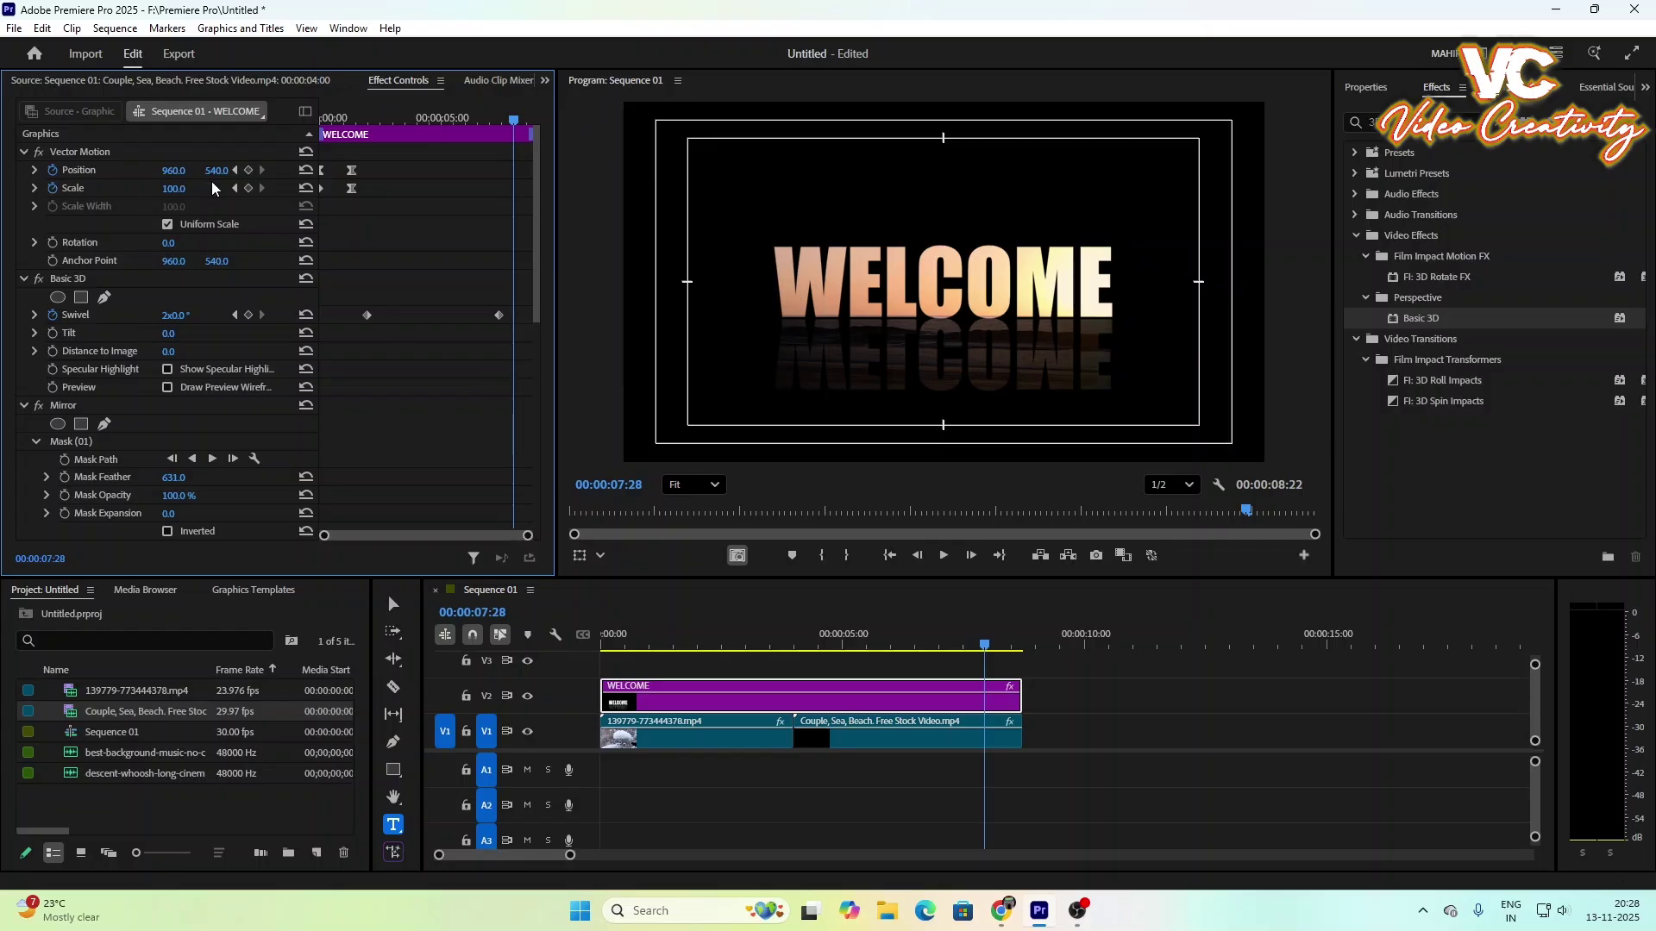
click(248, 169)
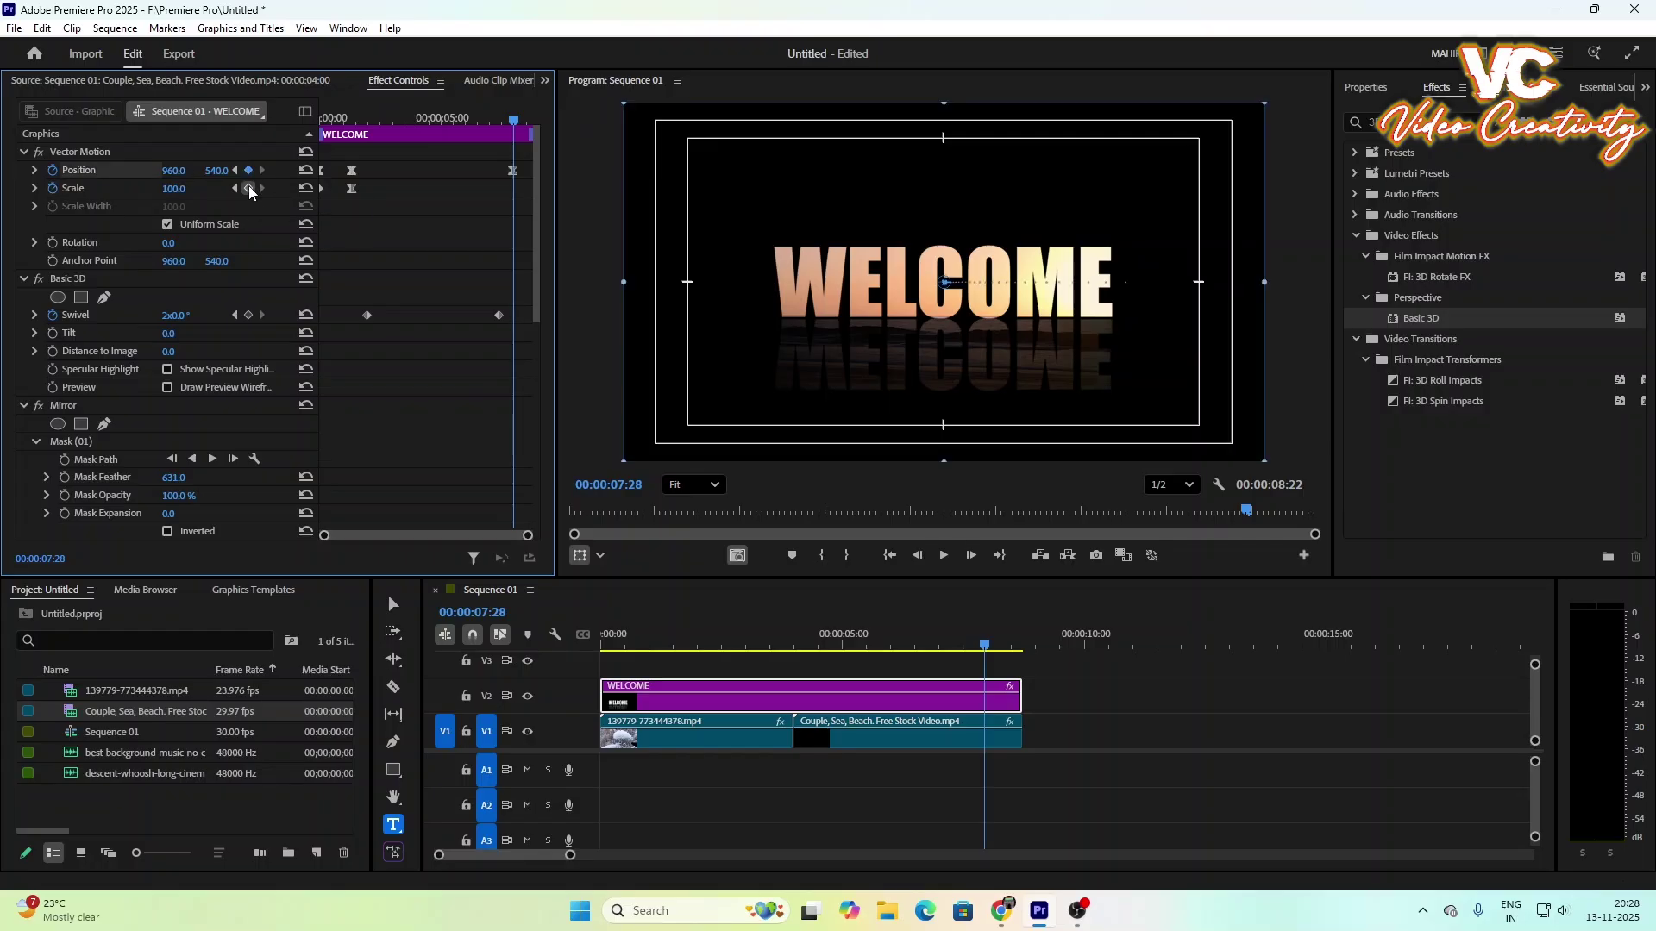
click(249, 188)
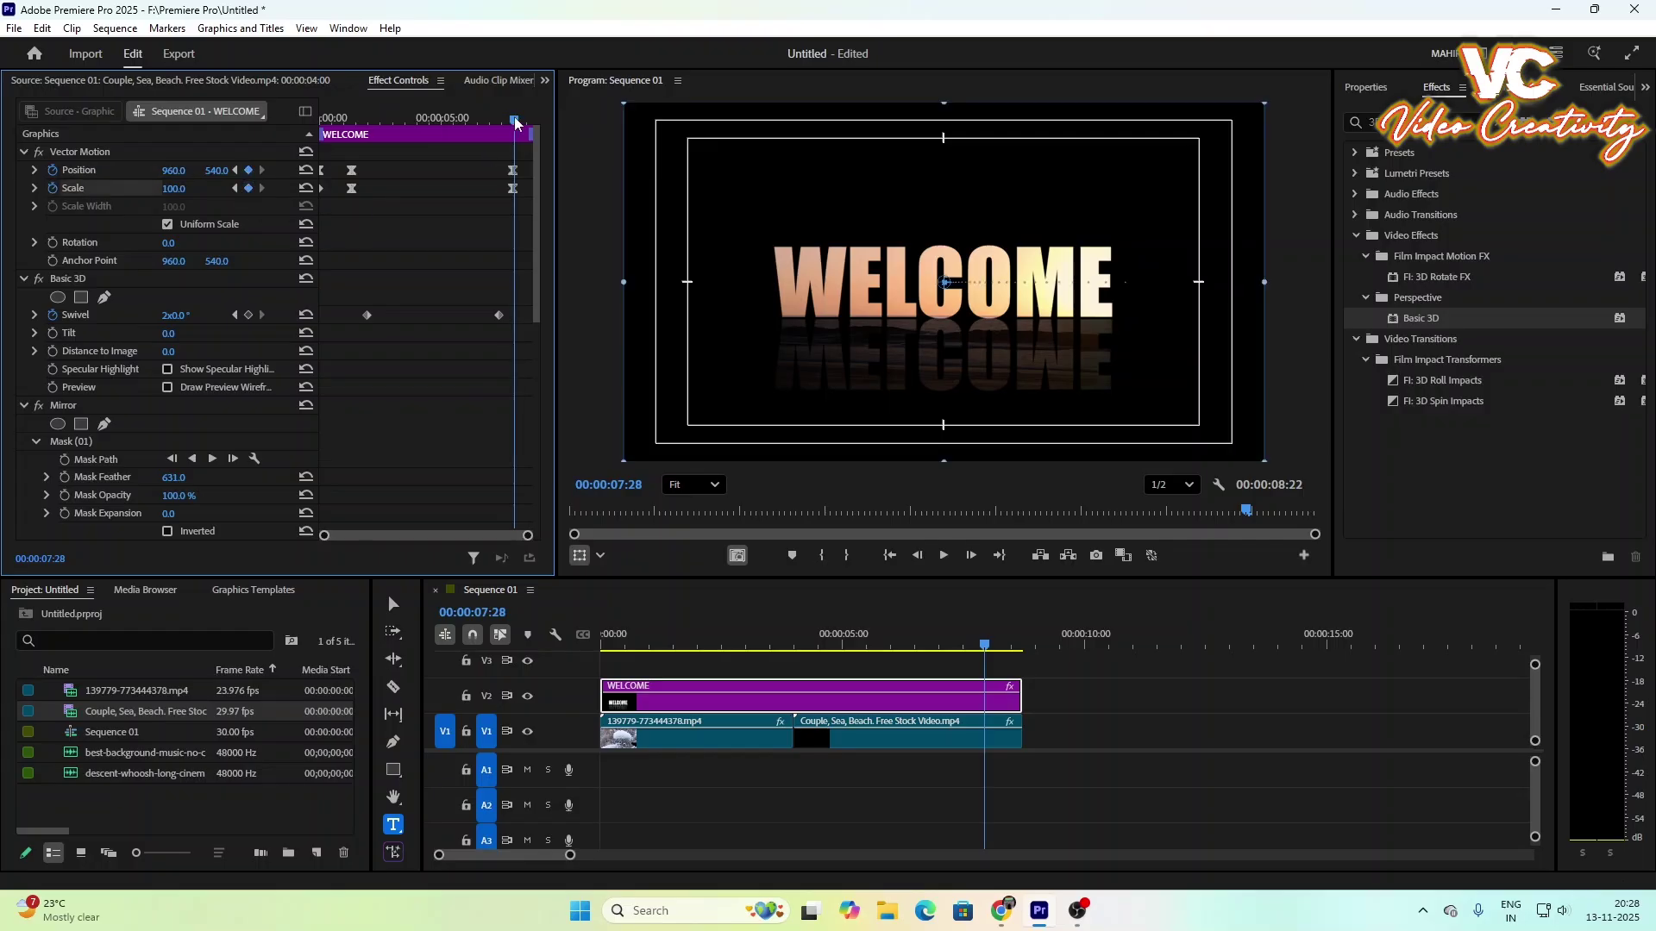
Step: At 00:00:08:21, set the WELCOME title's scale to 3607 and its horizontal position to 2724 so the video fills the frame
drag(515, 122, 542, 127)
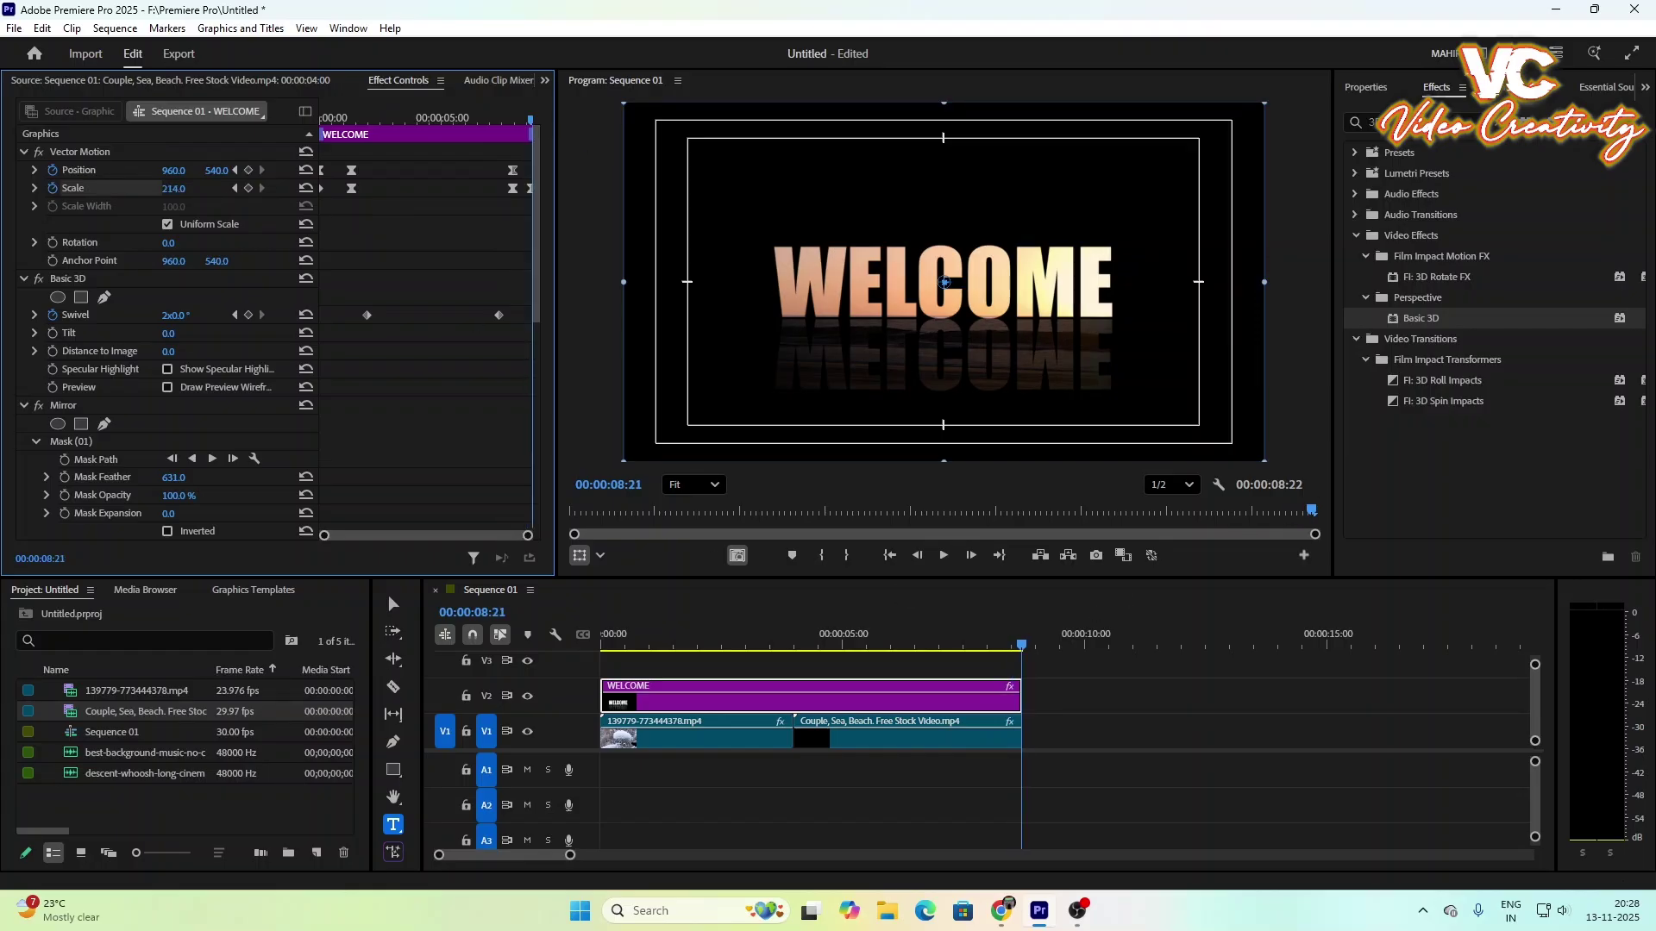
drag(173, 189, 477, 189)
drag(625, 189, 1337, 189)
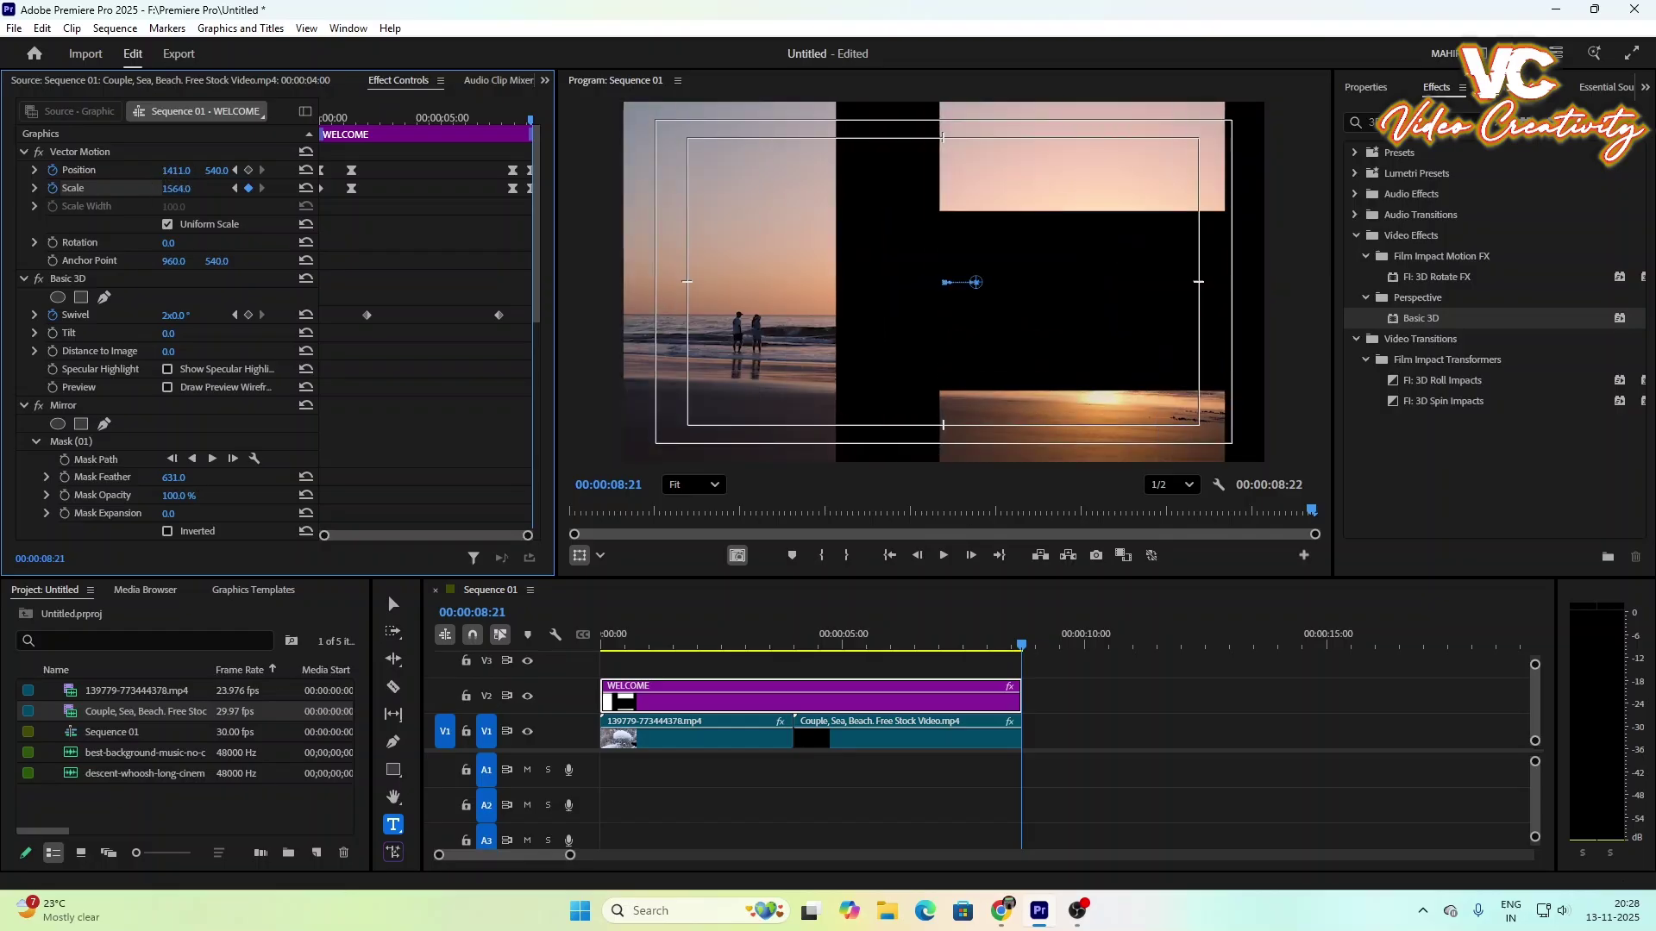
drag(176, 170, 650, 171)
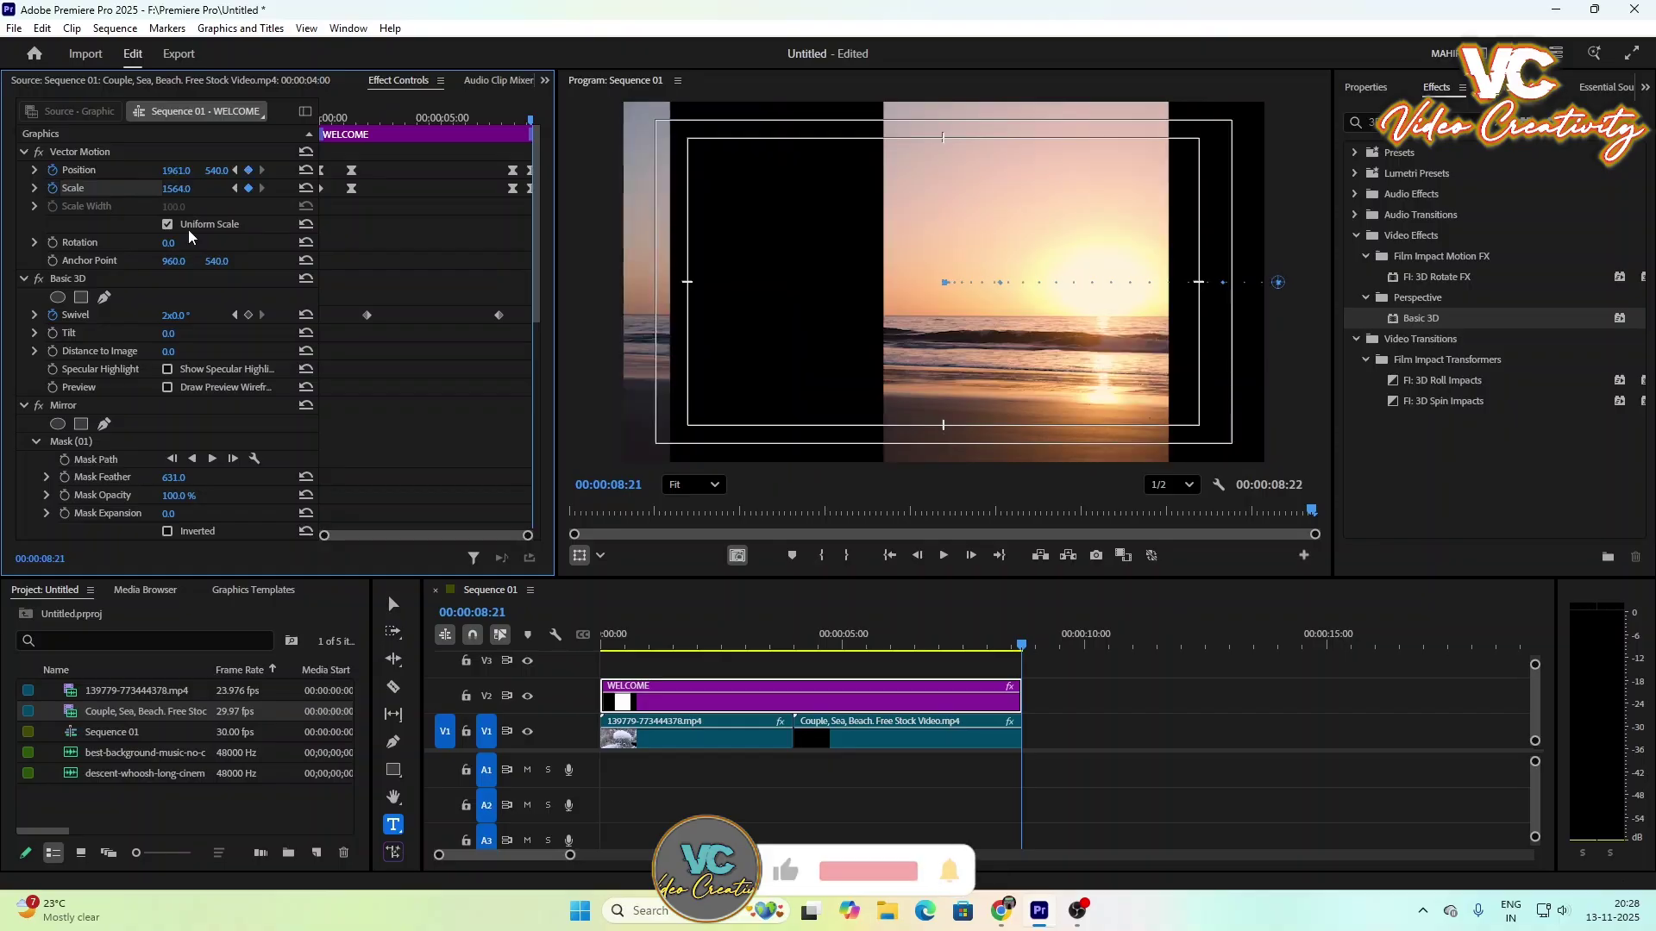
drag(176, 189, 472, 189)
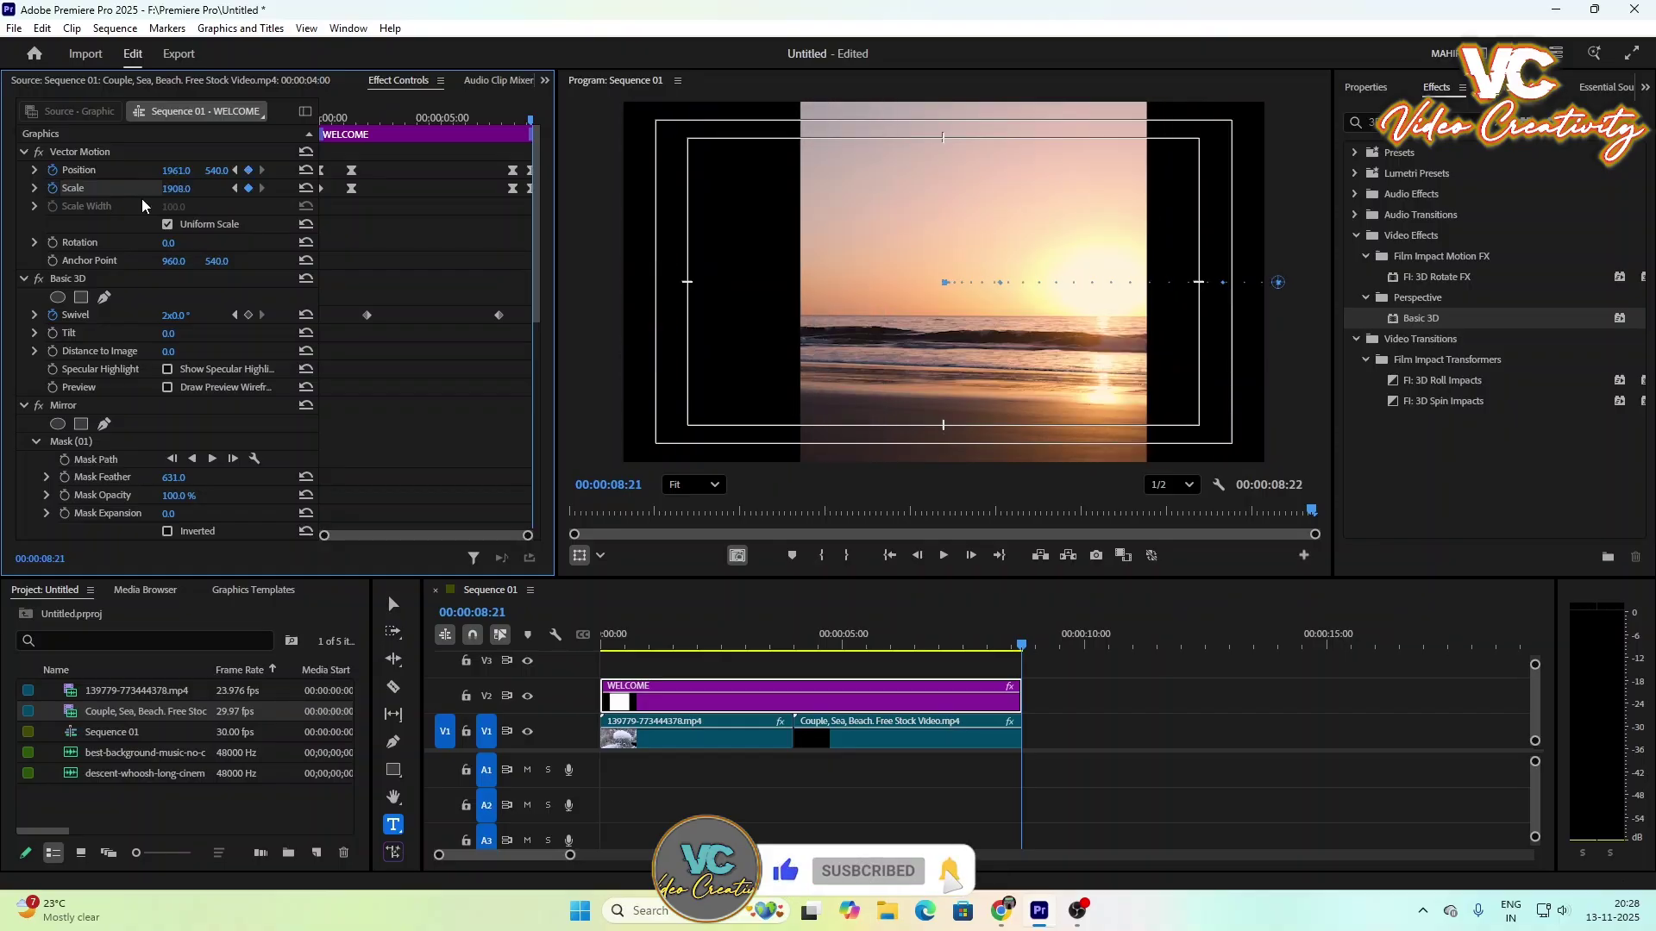
drag(176, 189, 558, 189)
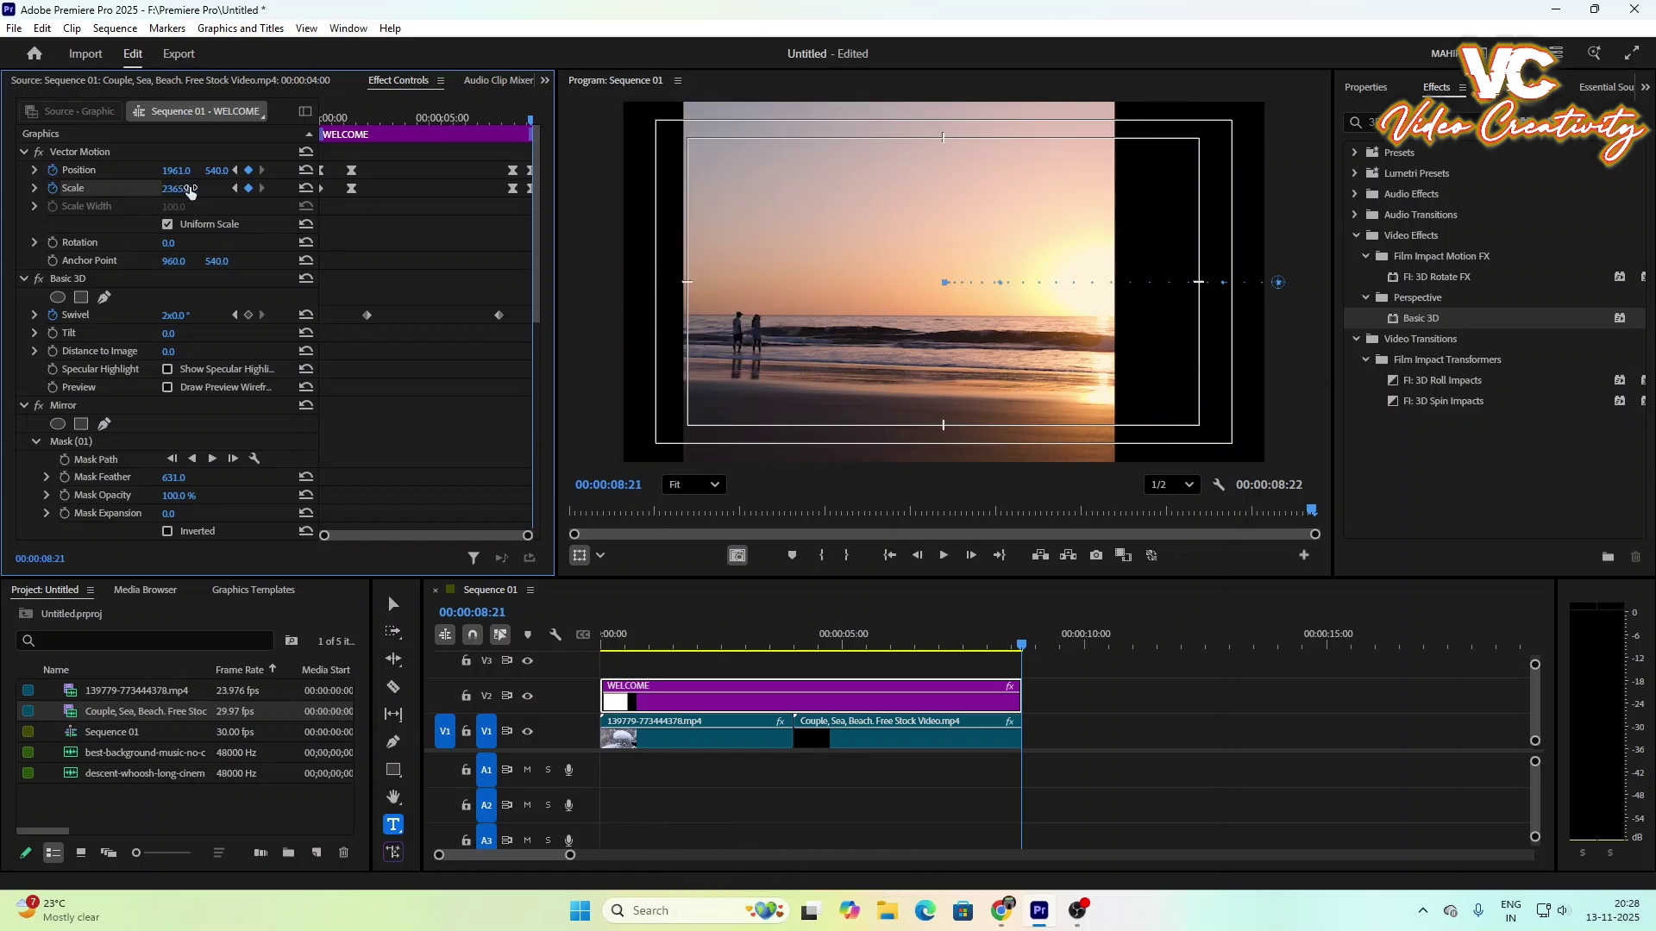
drag(176, 189, 420, 189)
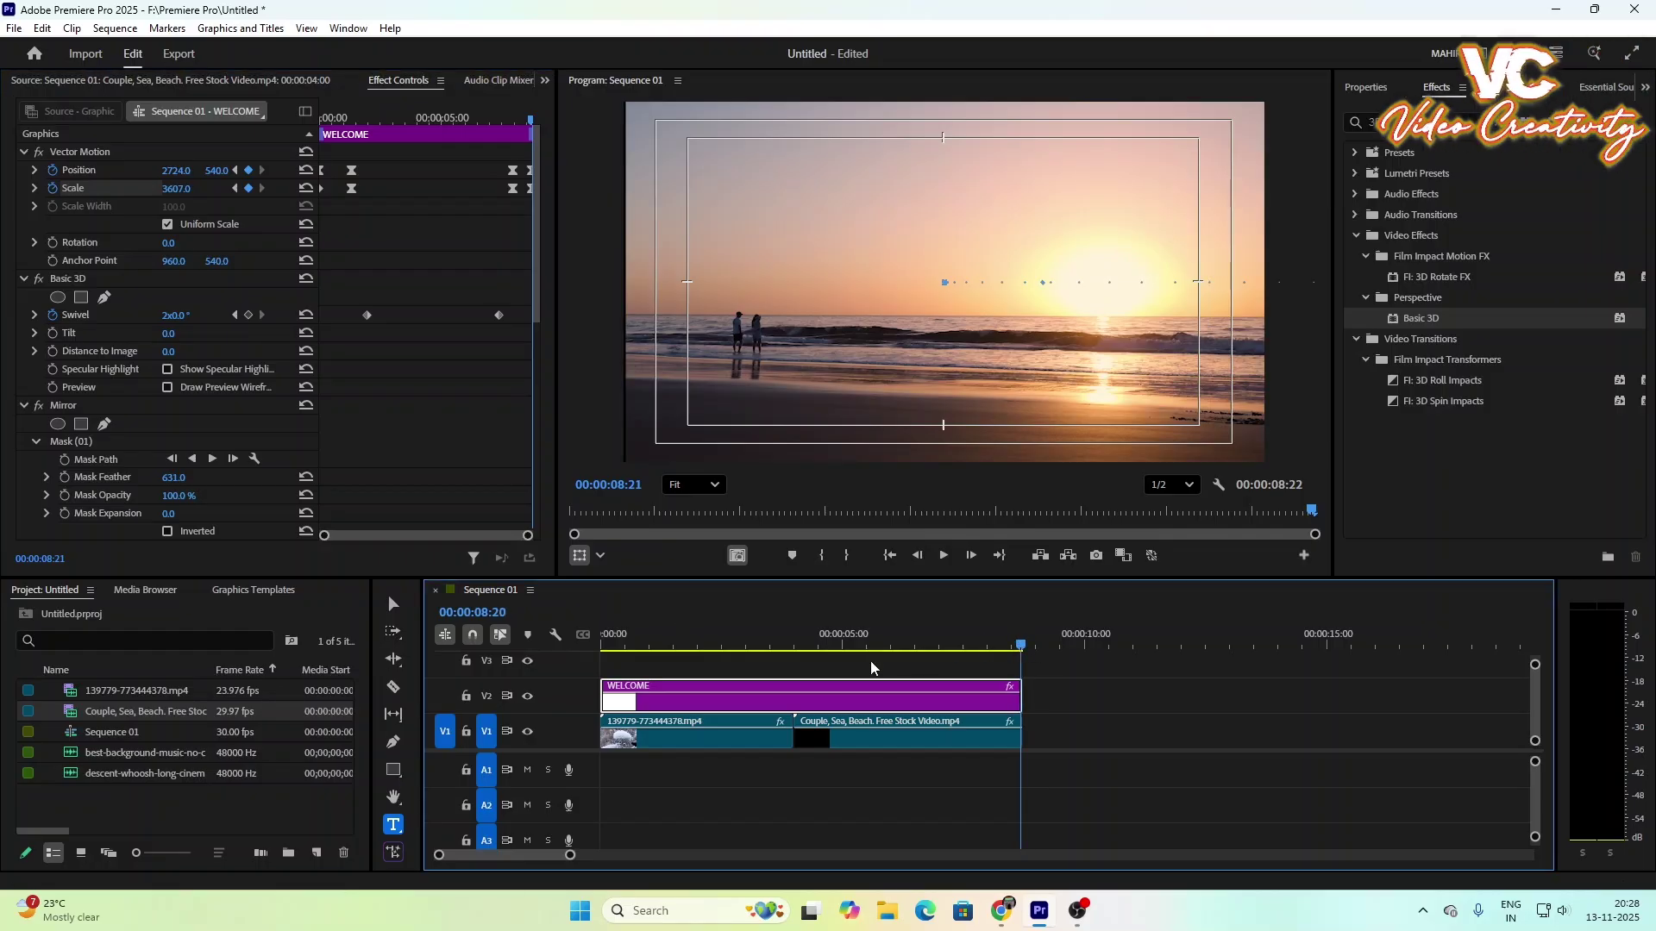
Step: Play the sequence from the start to review the title animation with its new timing
drag(1021, 648, 597, 732)
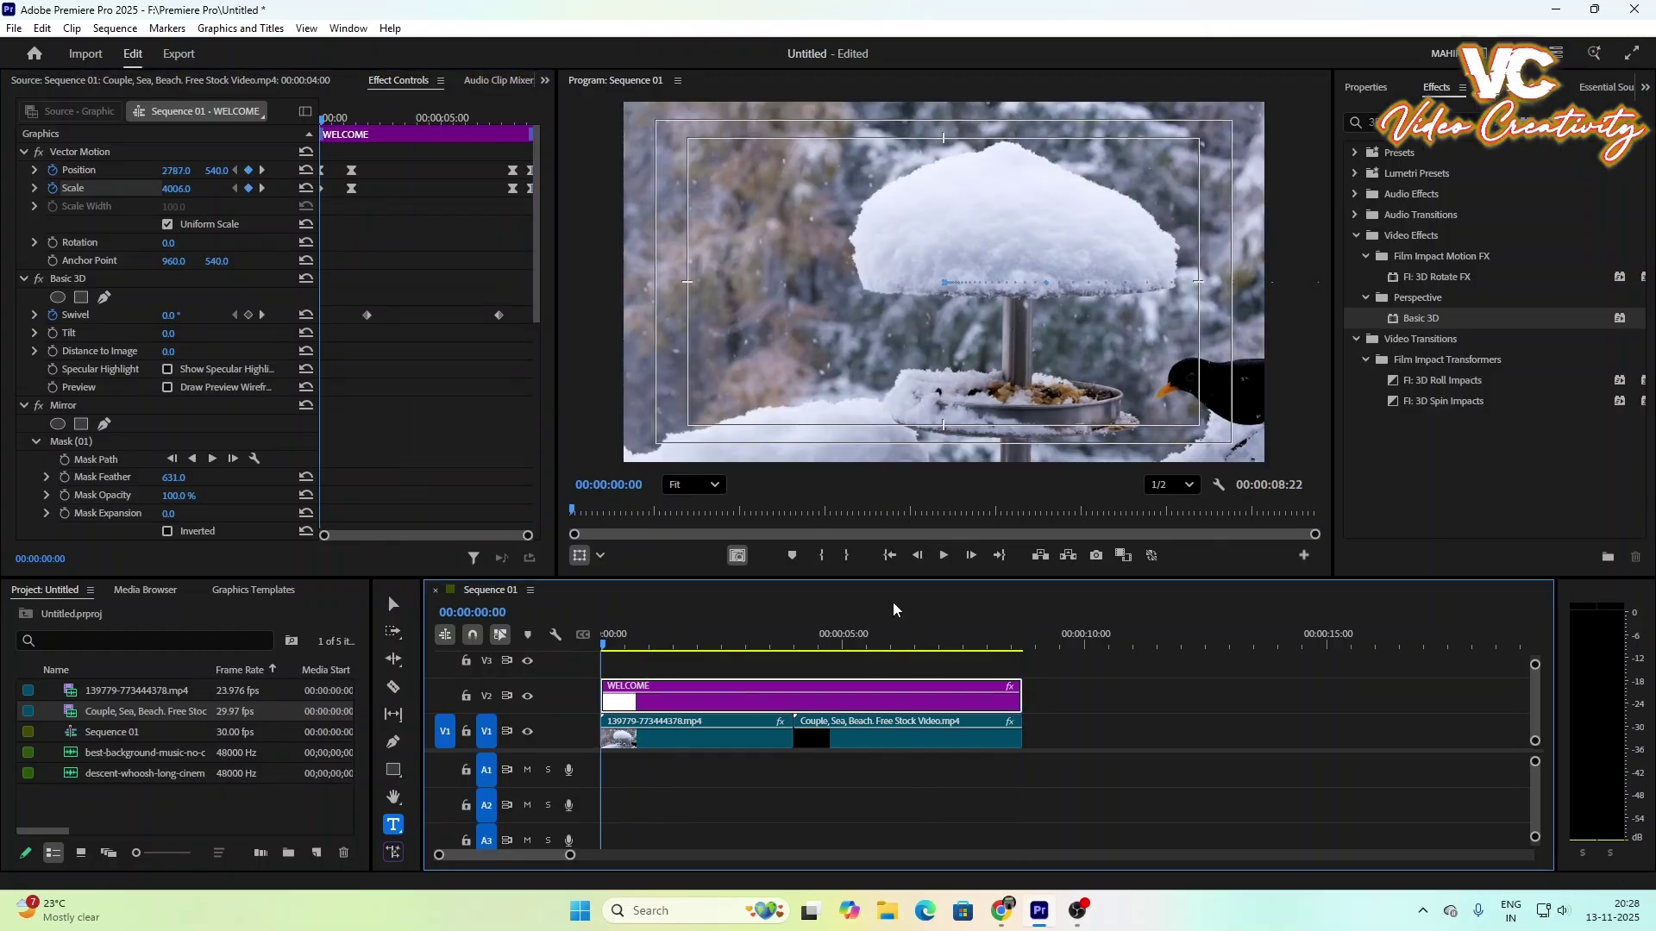
click(945, 556)
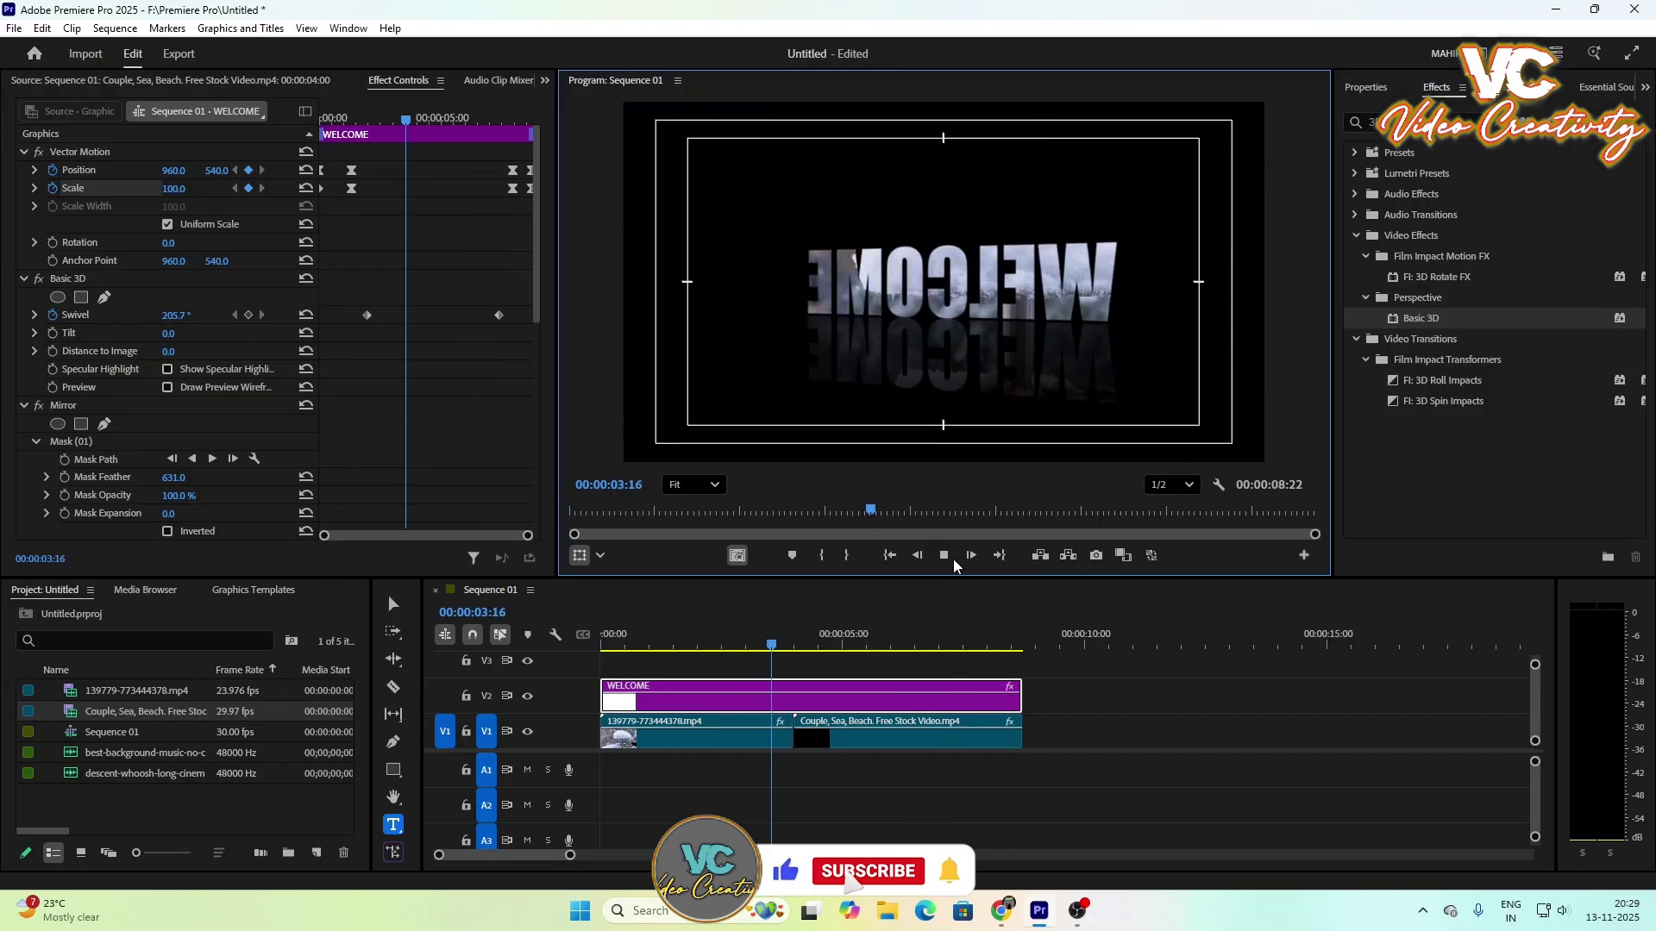
click(952, 558)
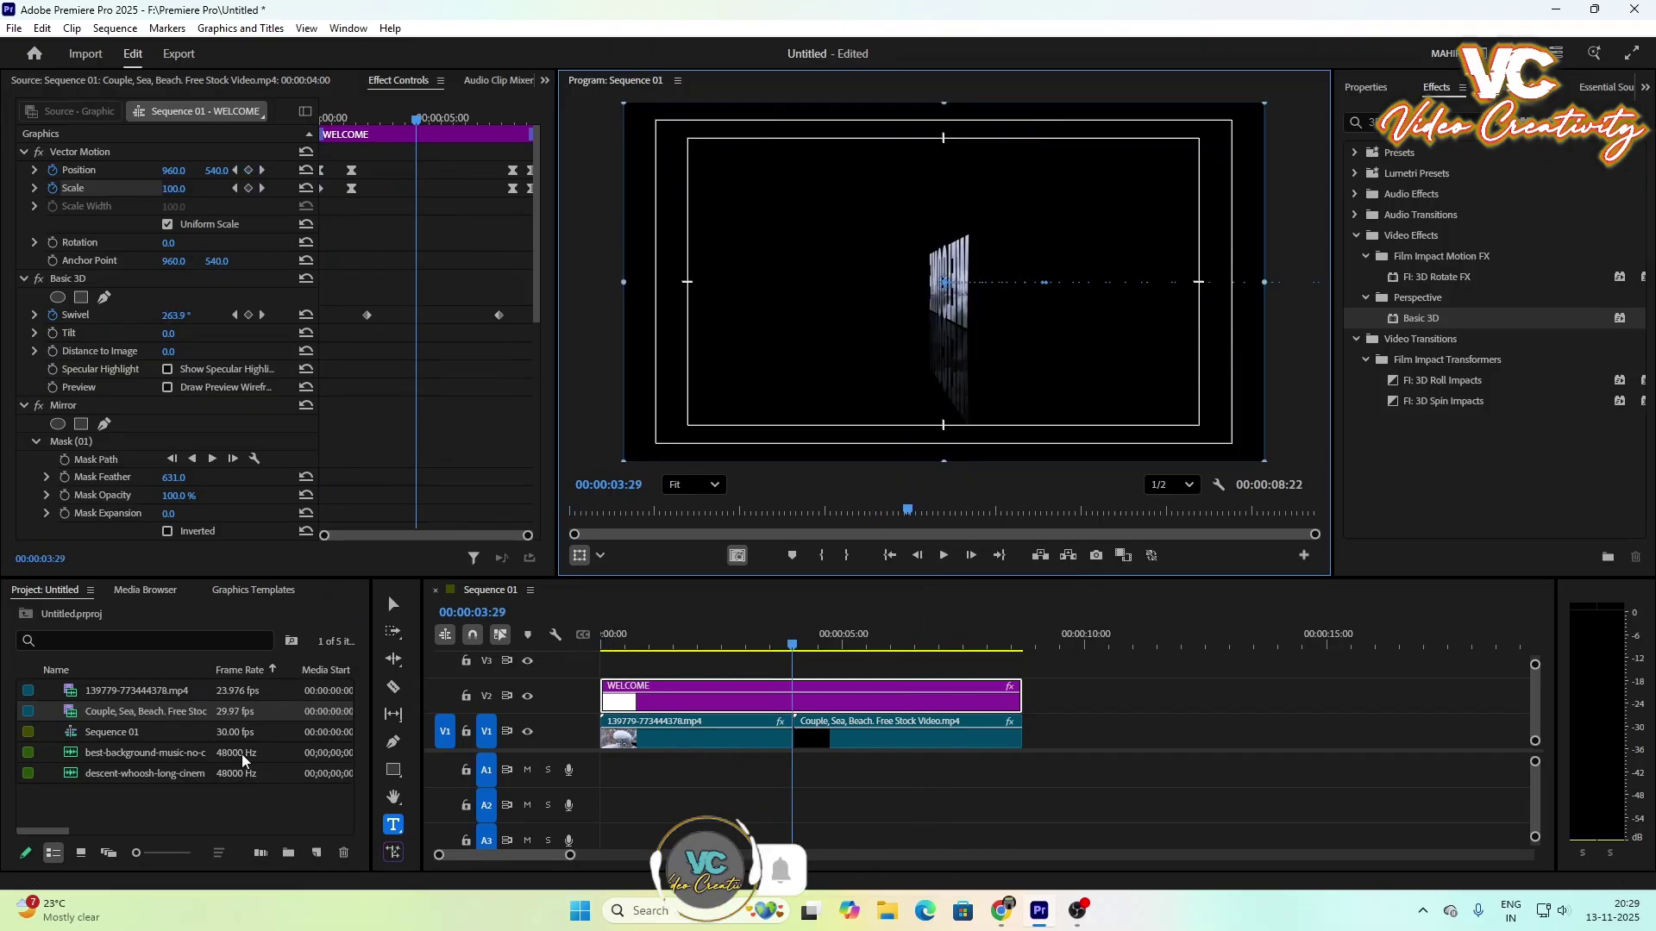
Step: Add the descent-whoosh sound to track A1, shorten it to about 1.5 seconds and align it with the sequence start
click(209, 808)
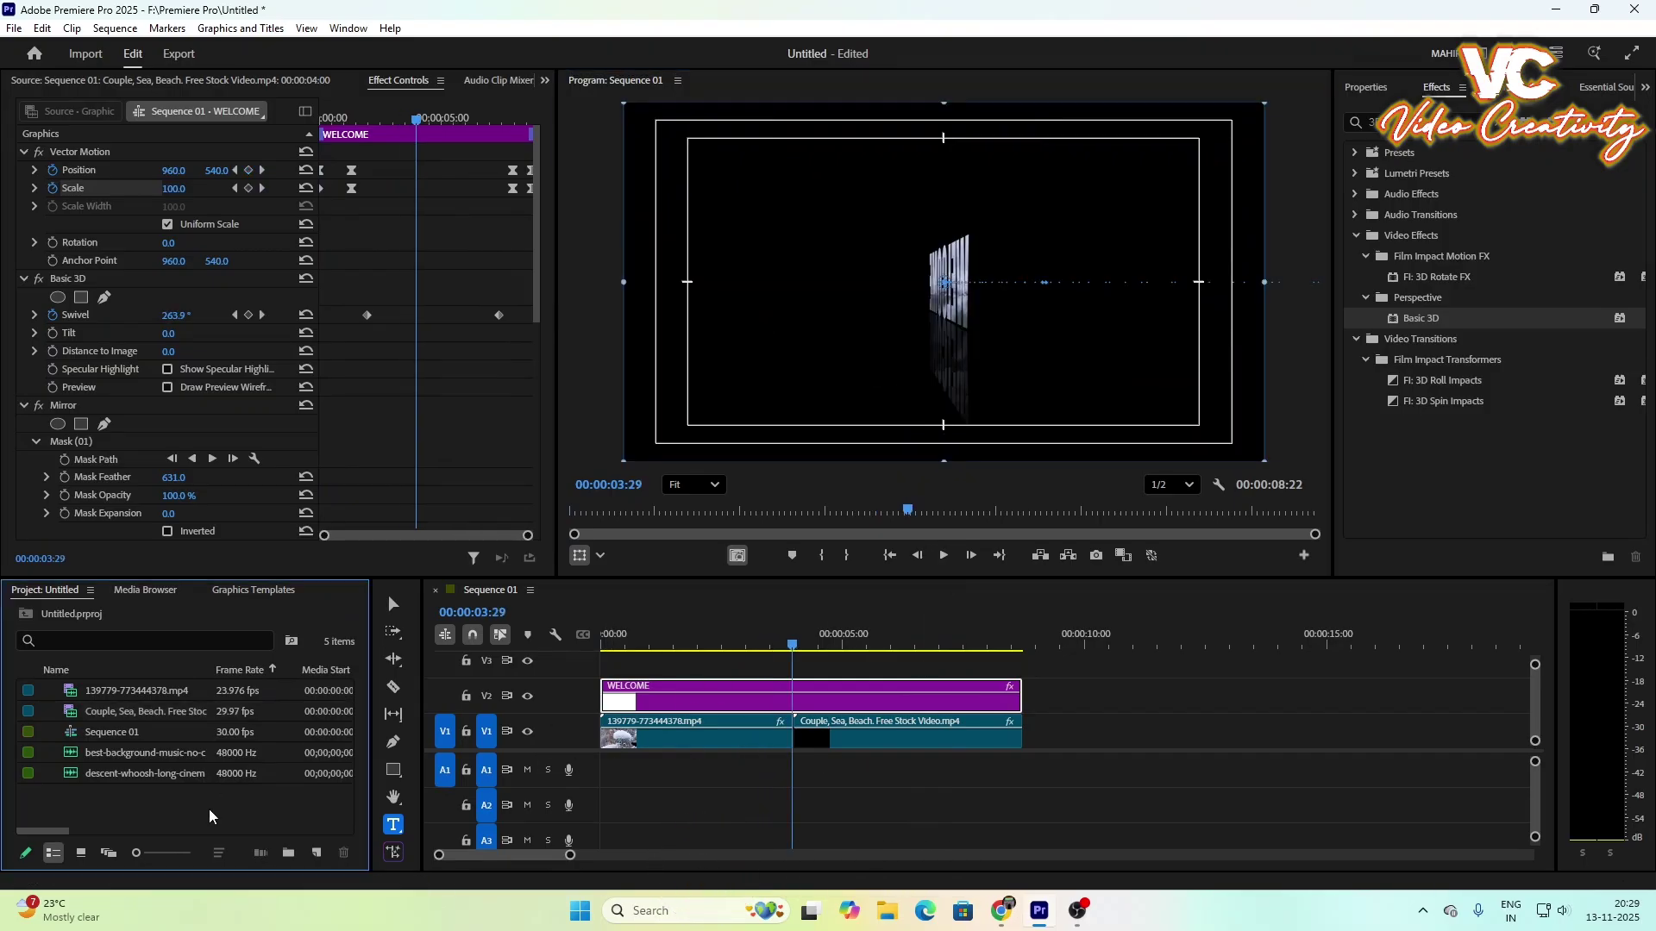
click(127, 773)
drag(138, 774, 670, 766)
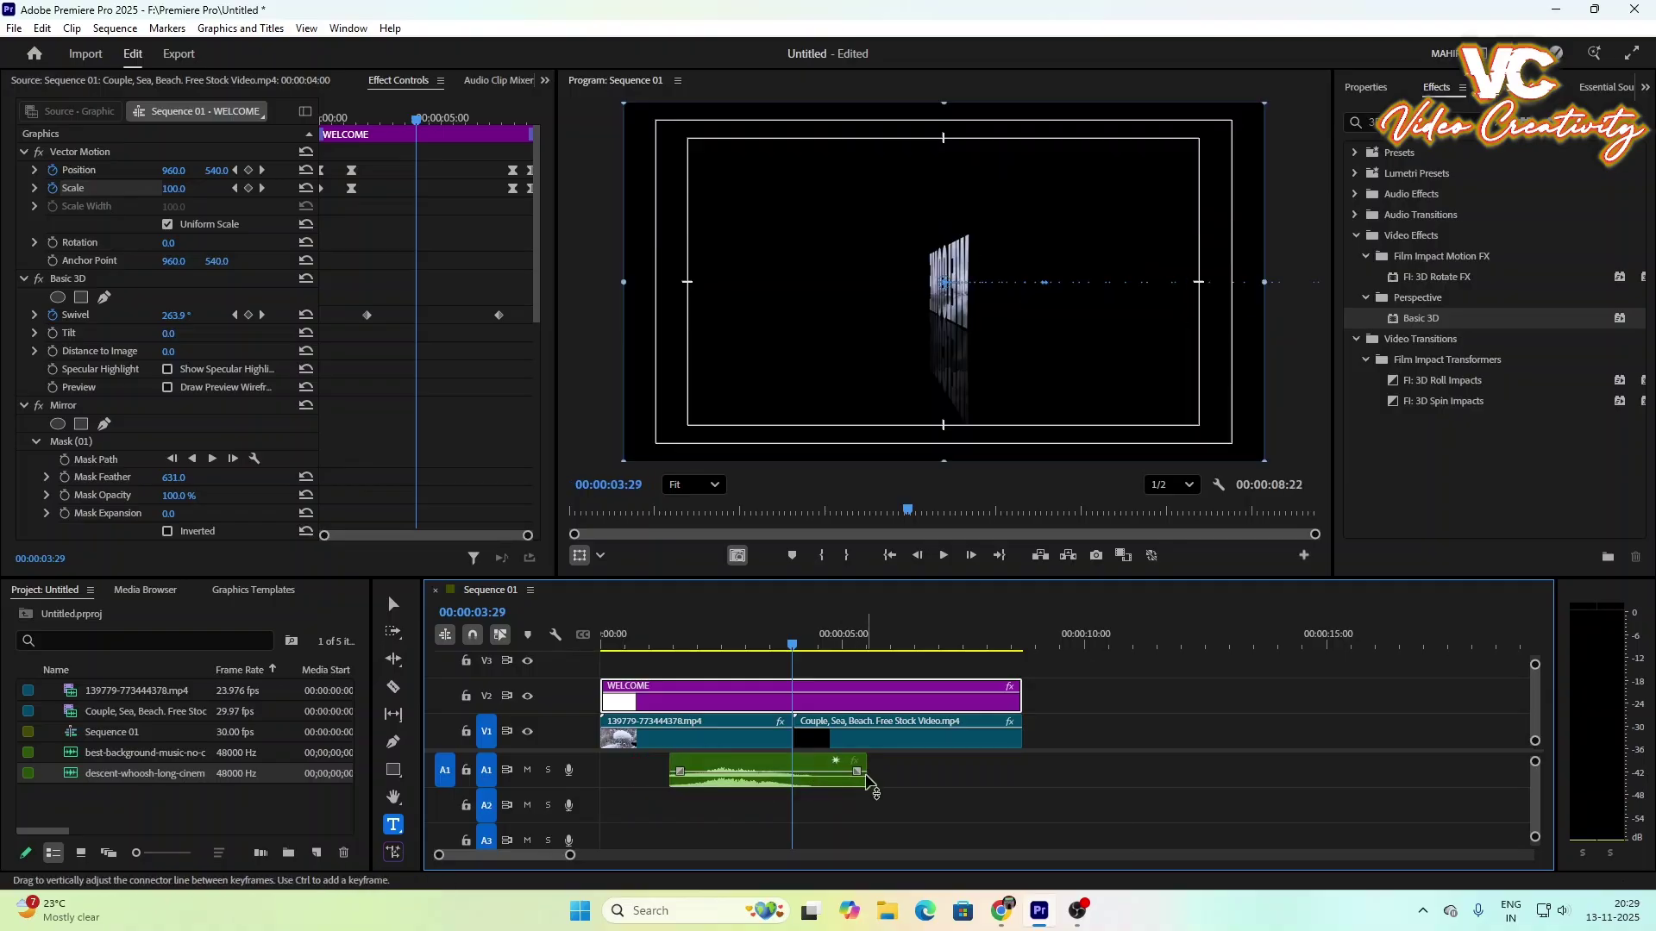
drag(865, 781, 805, 786)
drag(778, 794, 621, 784)
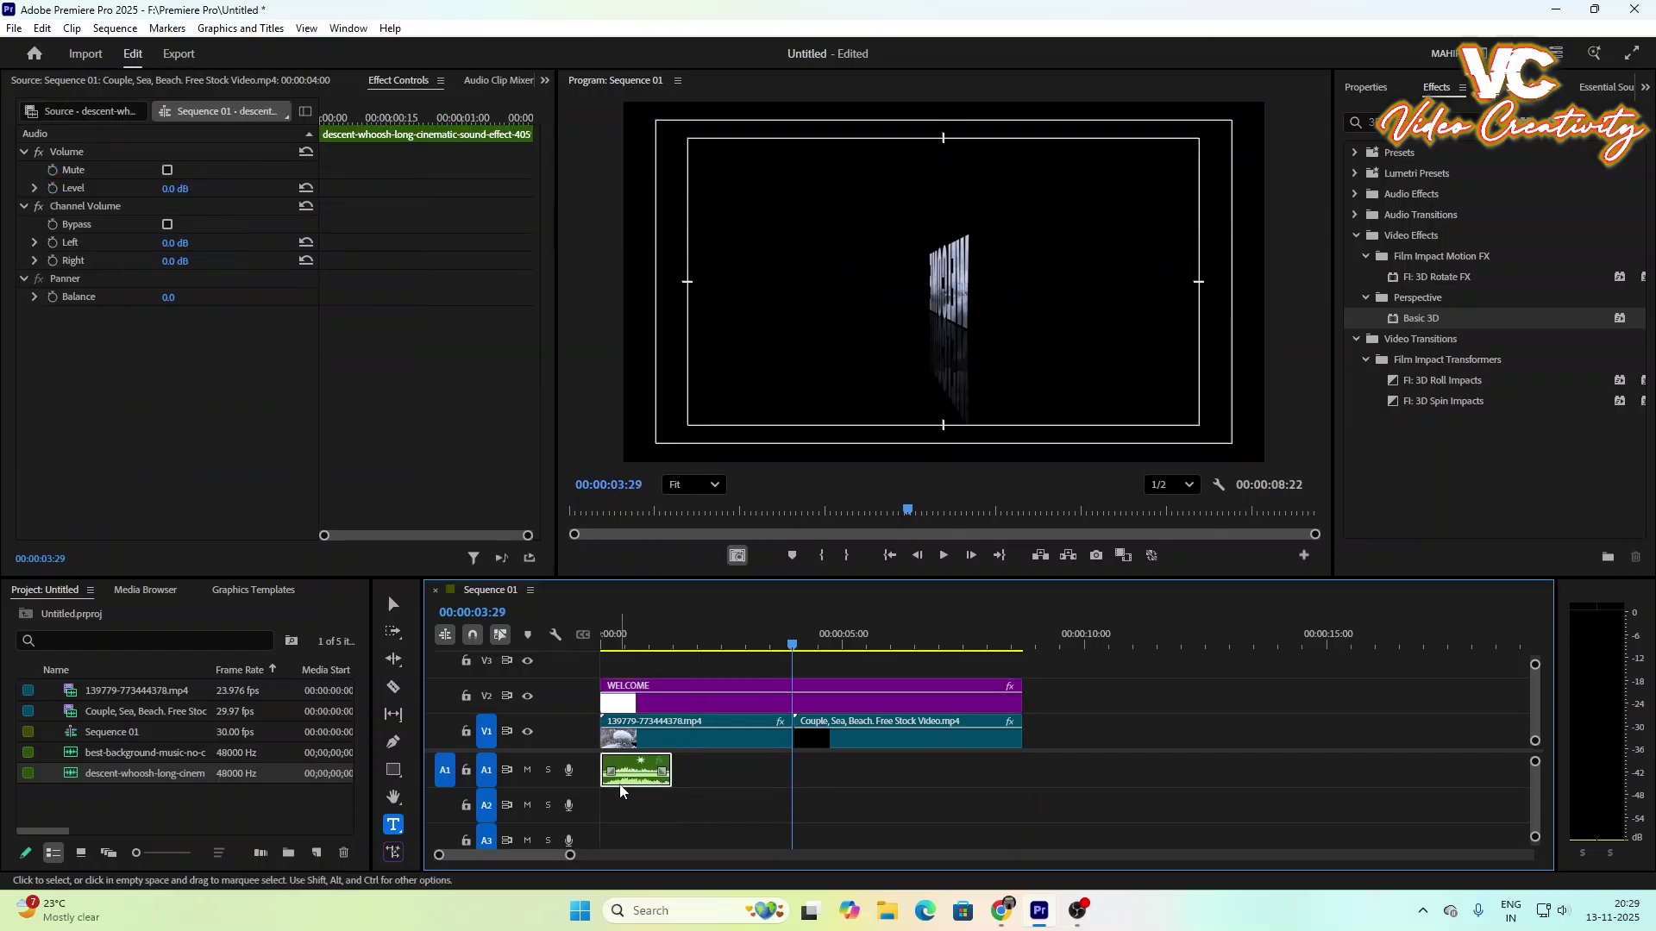
Step: Play the opening from 00:00:00:00 to hear the whoosh against the zoom-out
drag(791, 645, 747, 675)
key(Home)
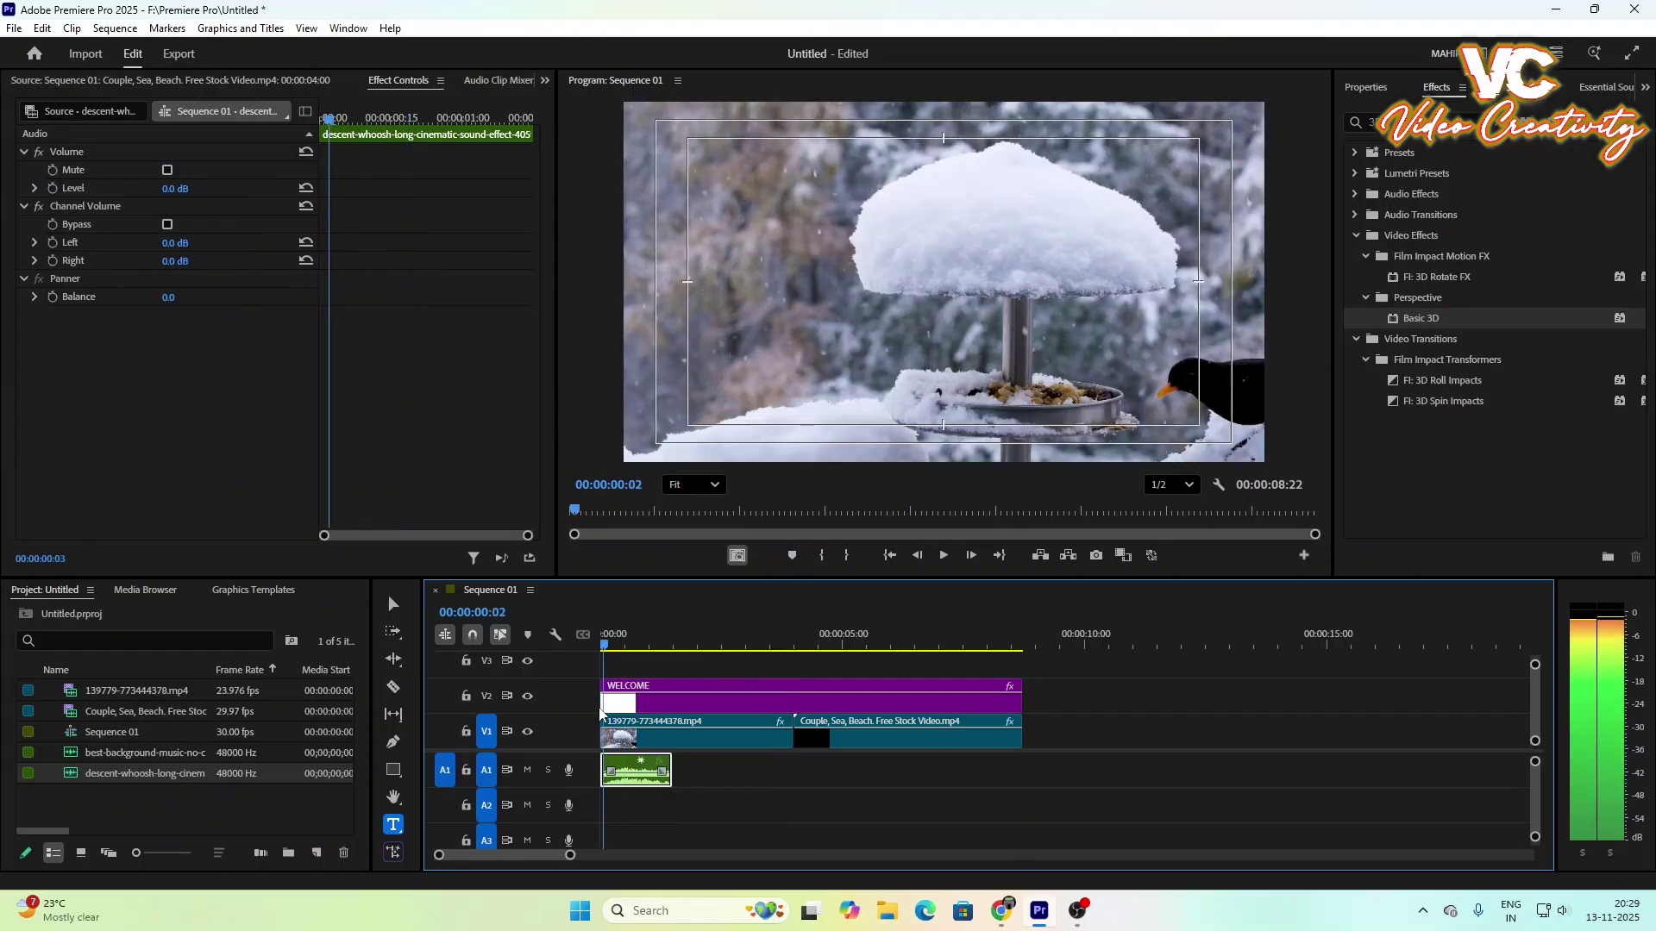
click(943, 556)
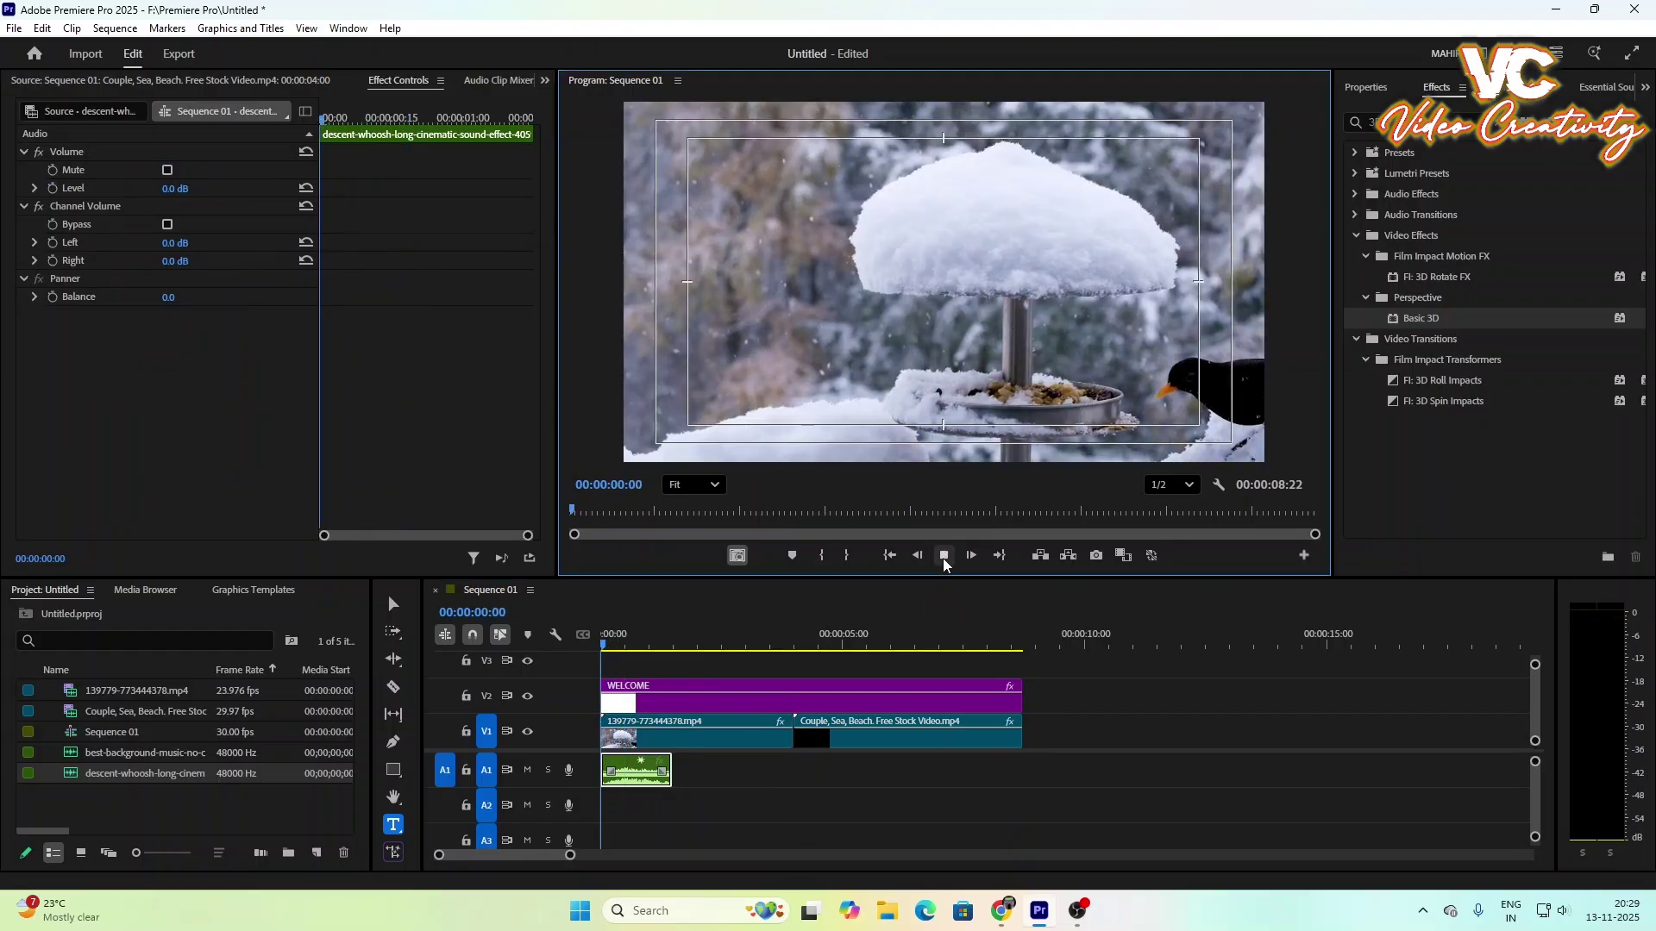
click(944, 558)
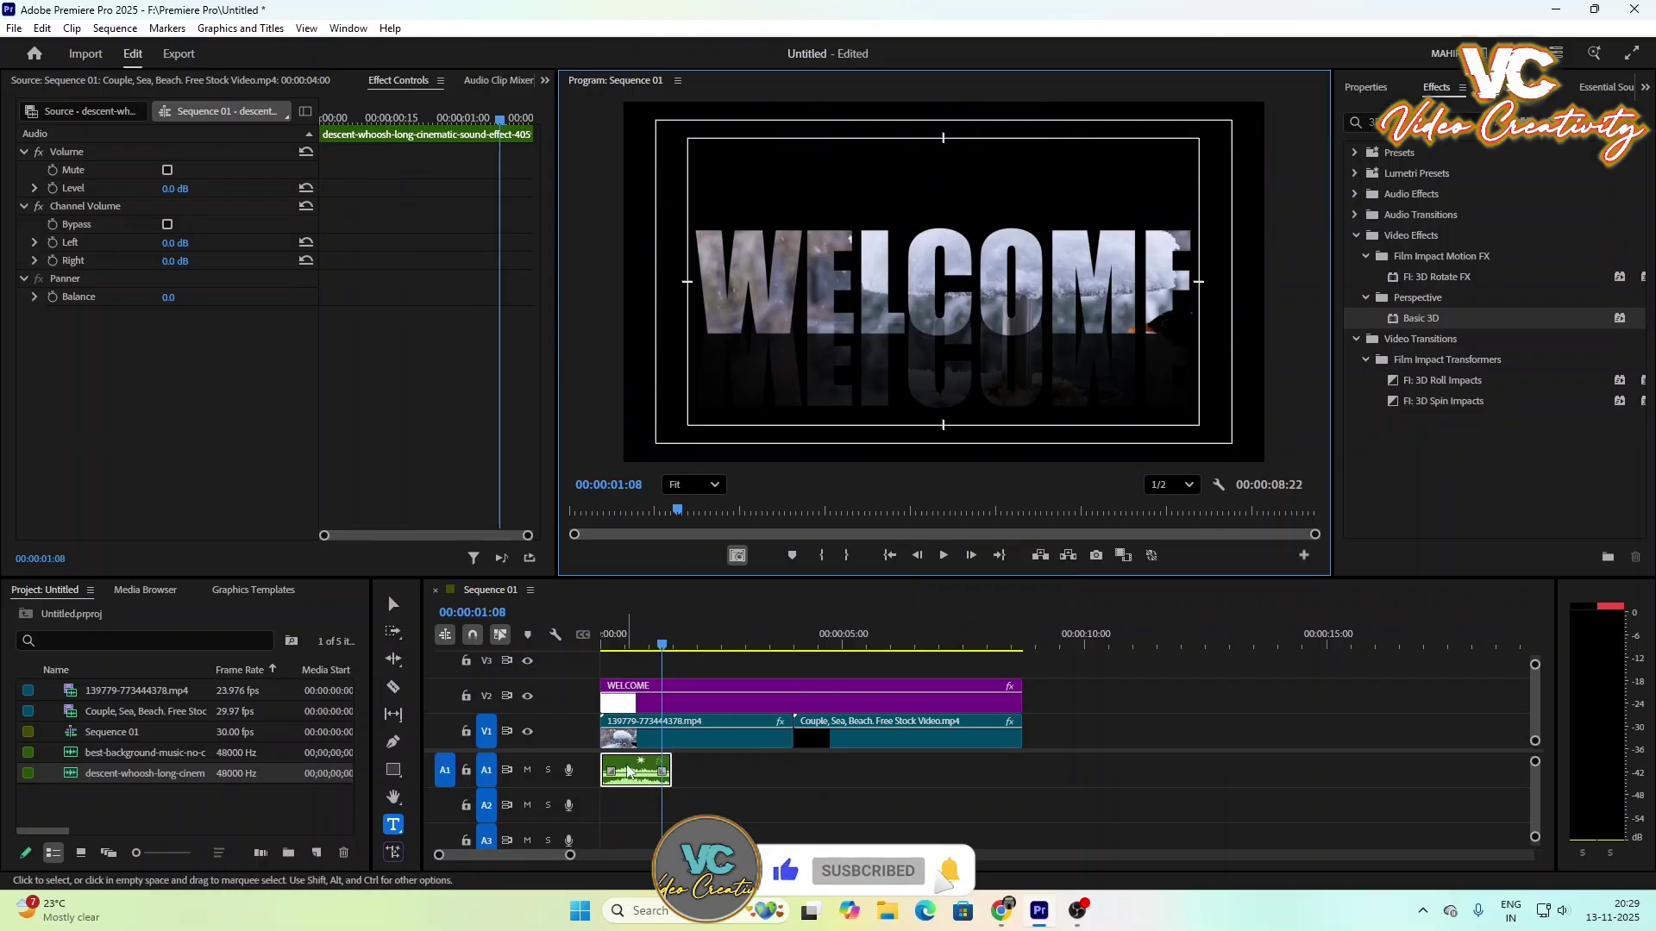
Step: Shift the whoosh clip to start at 00:00:00:10, trim its end to 00:00:01:07, and play the opening to check it
drag(629, 772, 642, 767)
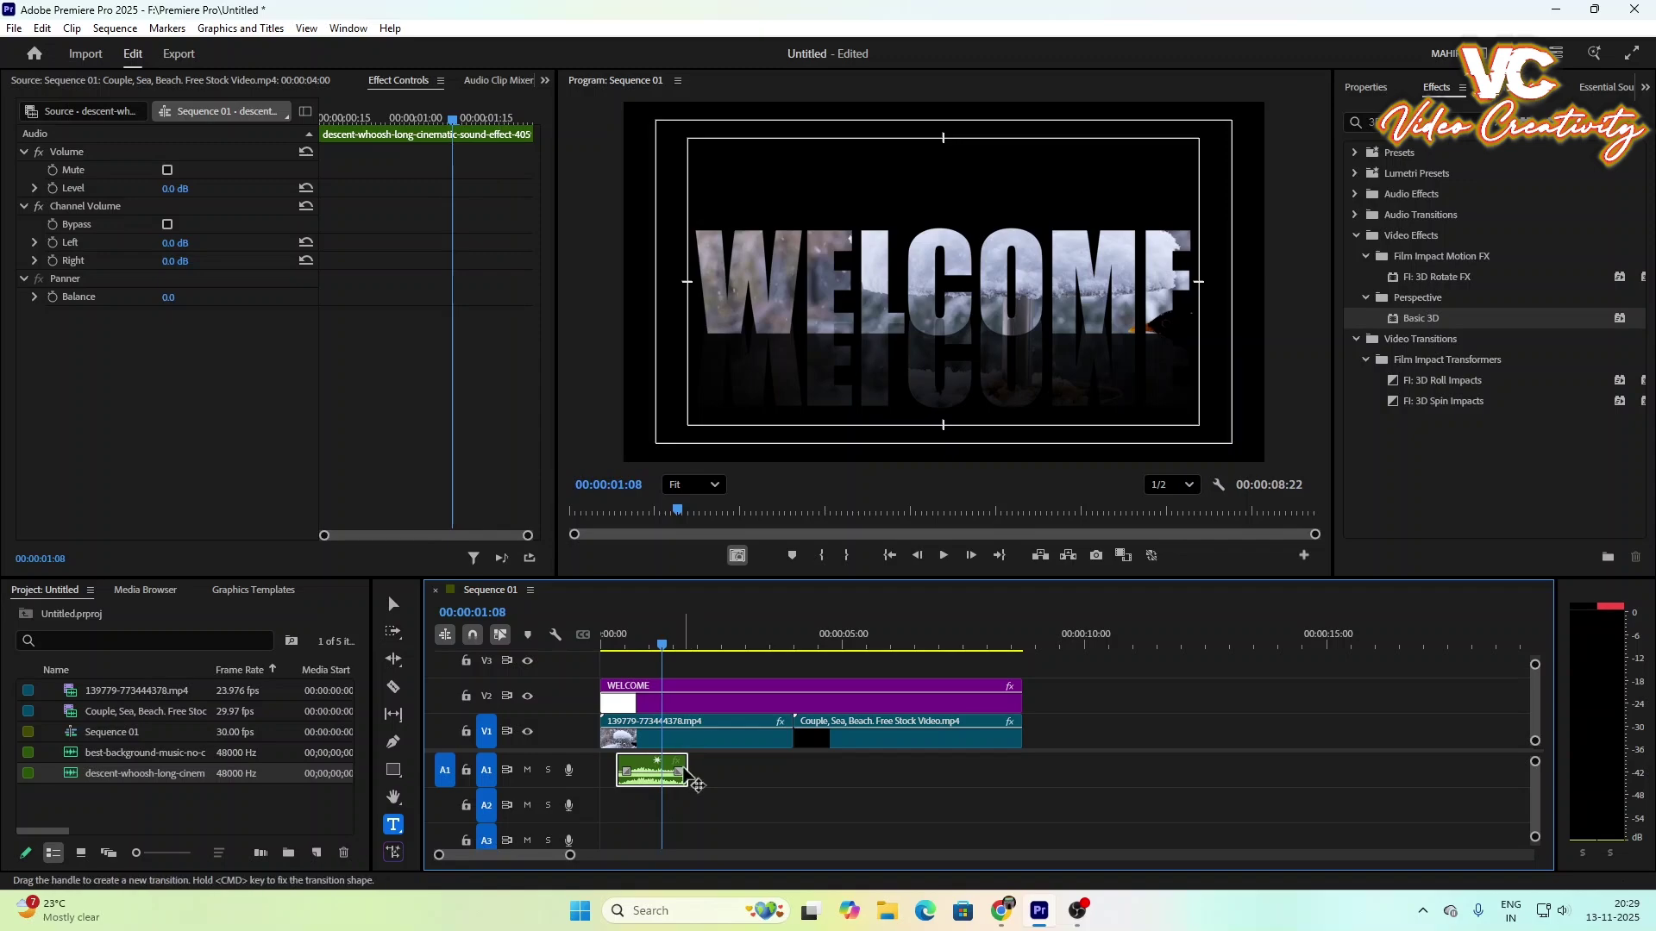
drag(688, 772, 656, 772)
drag(663, 645, 594, 682)
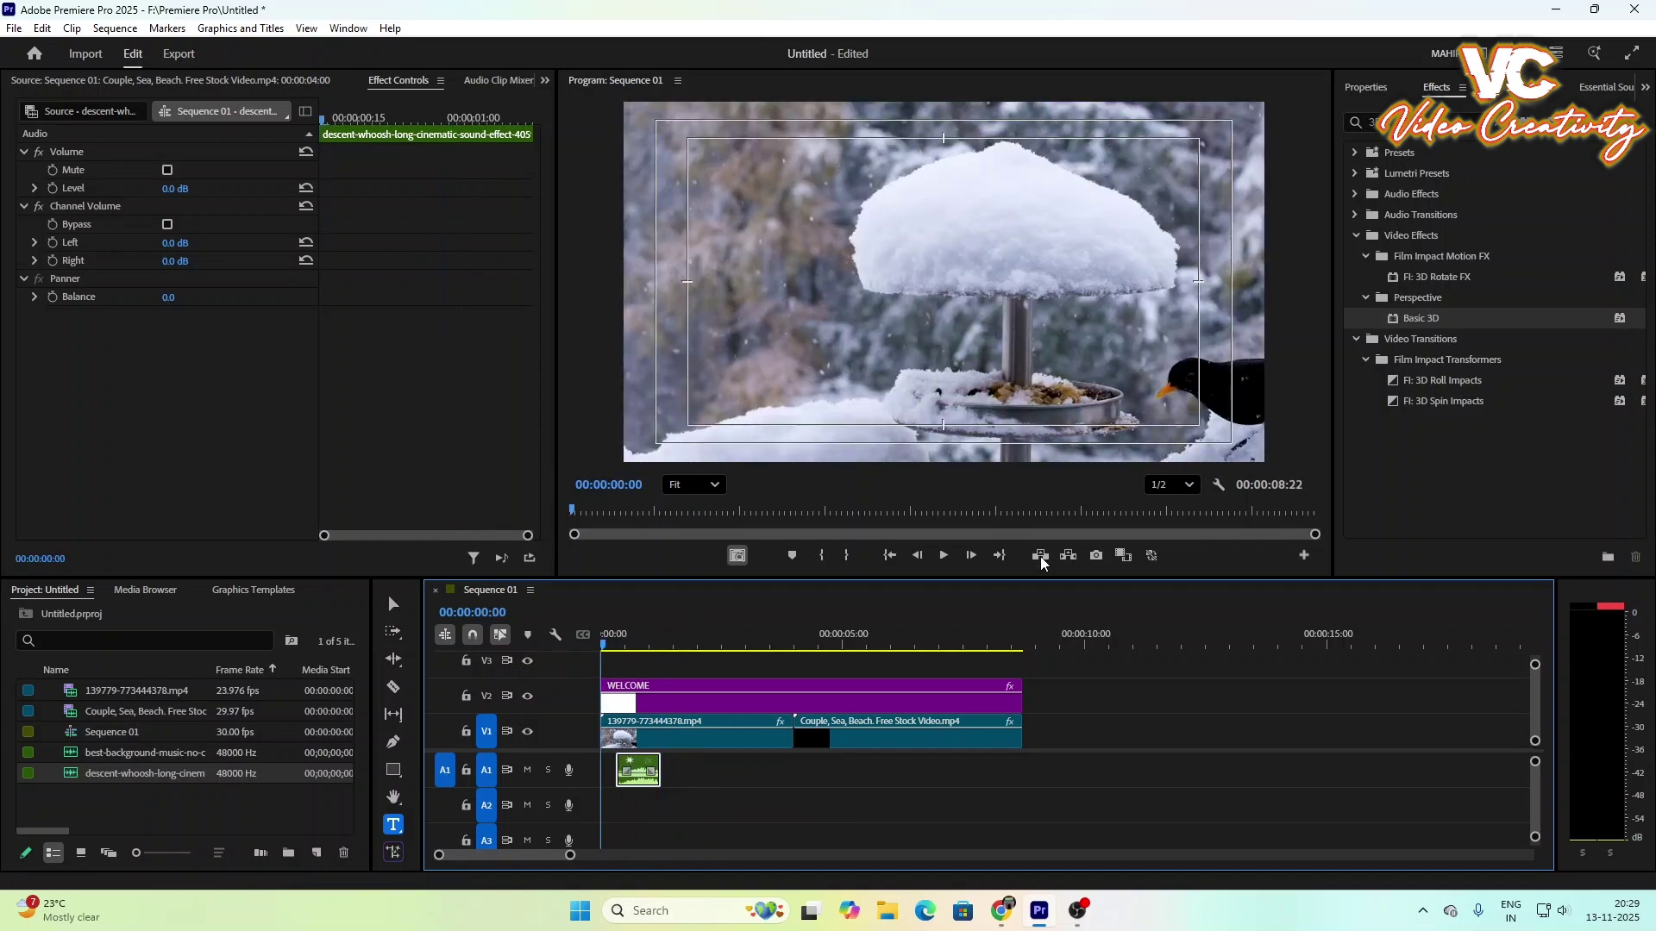
click(943, 557)
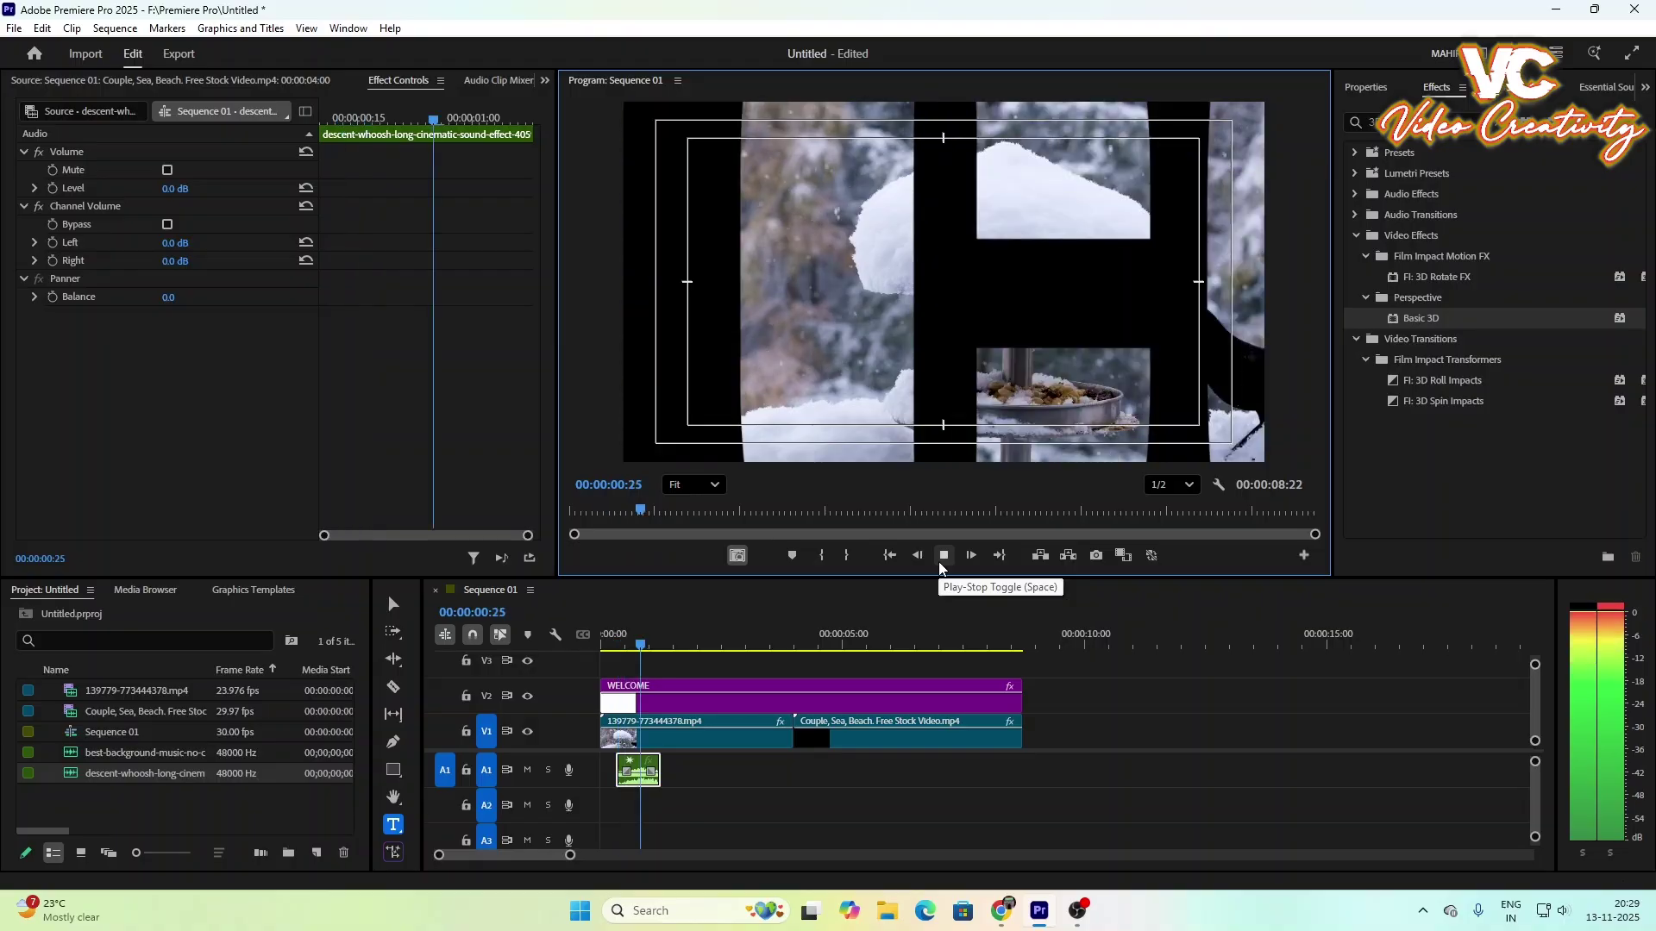
click(942, 557)
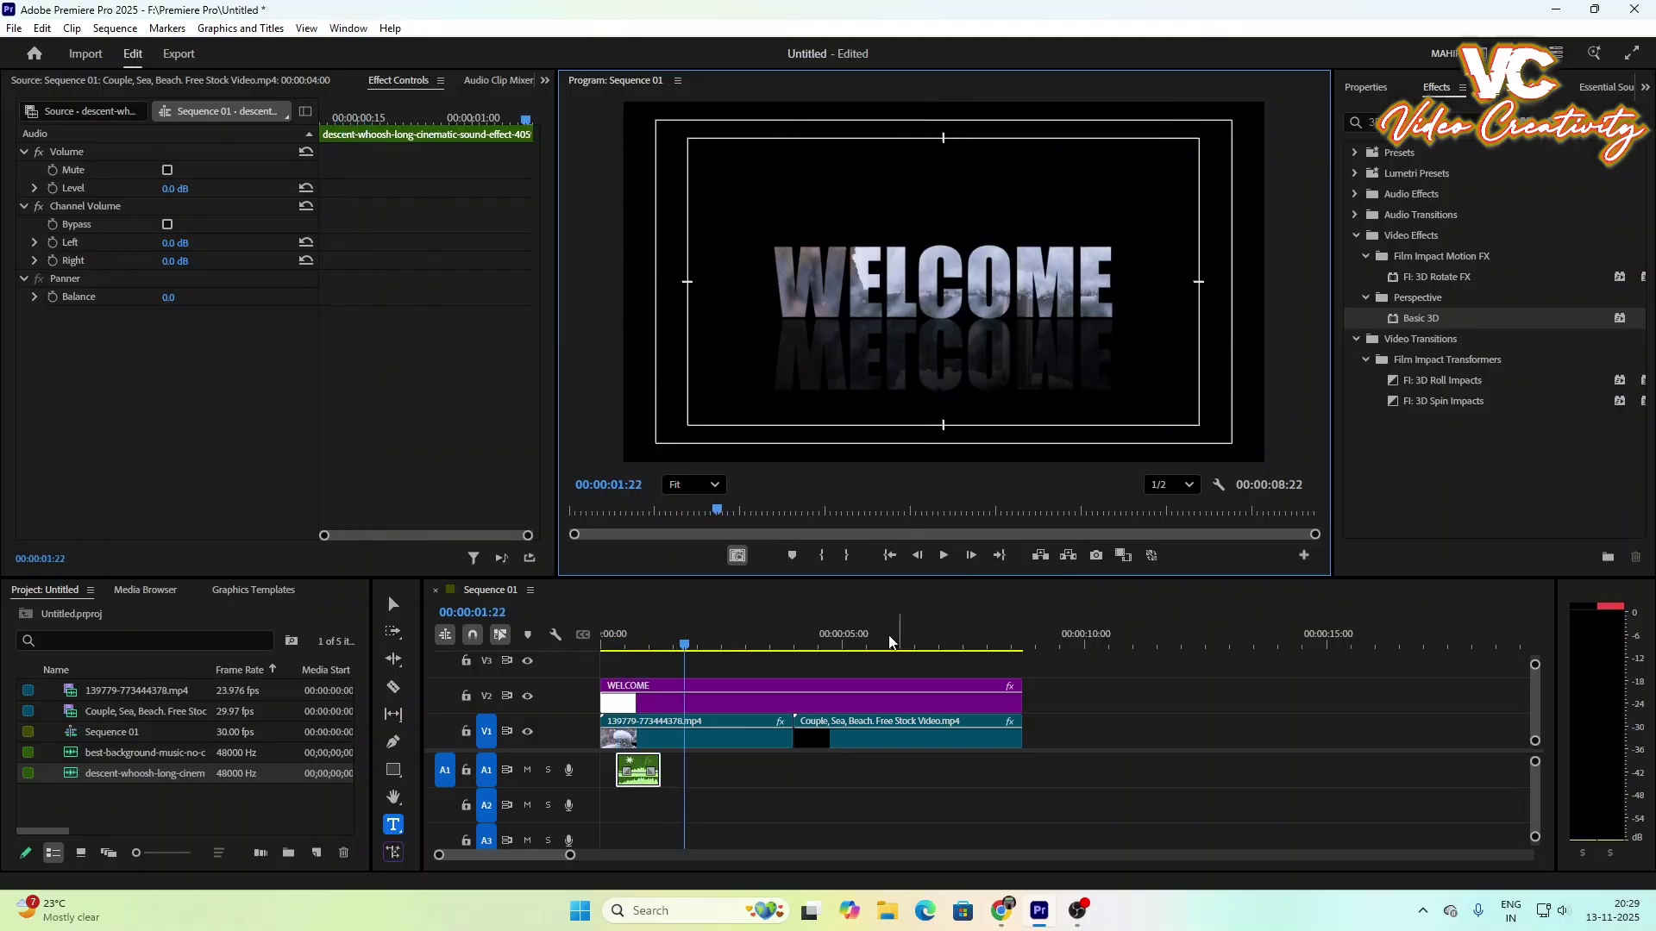
Step: Raise the whoosh clip's level to 9.1 dB and place a copy of it from 00:00:07:24 to the sequence end
click(639, 781)
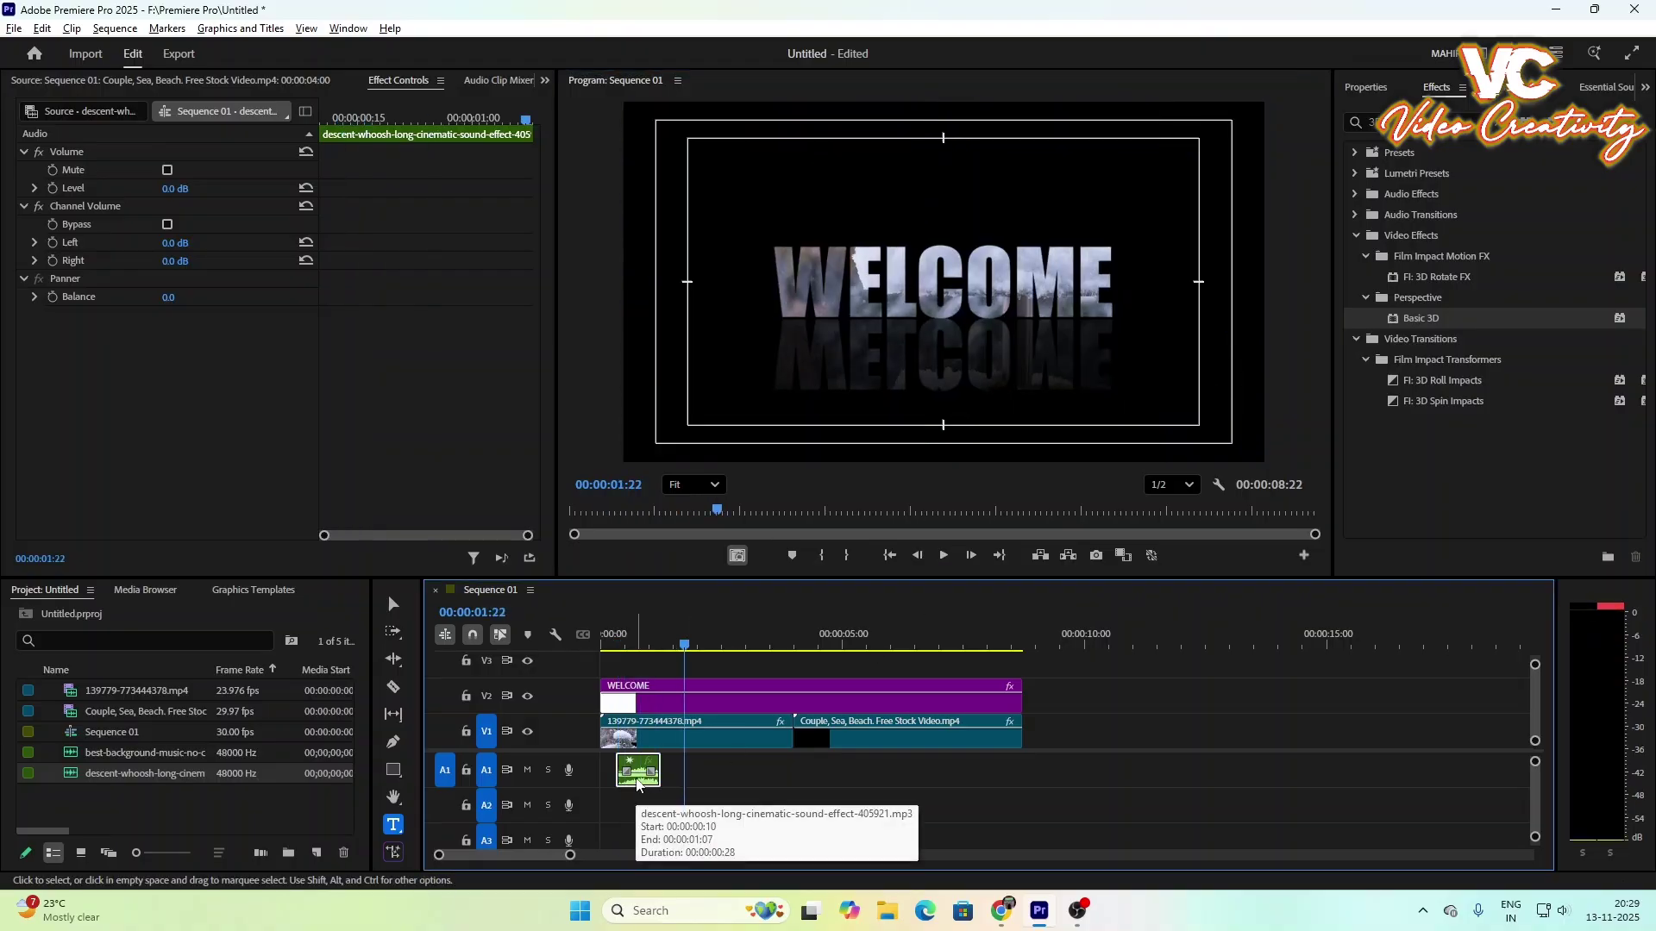
drag(641, 778, 641, 771)
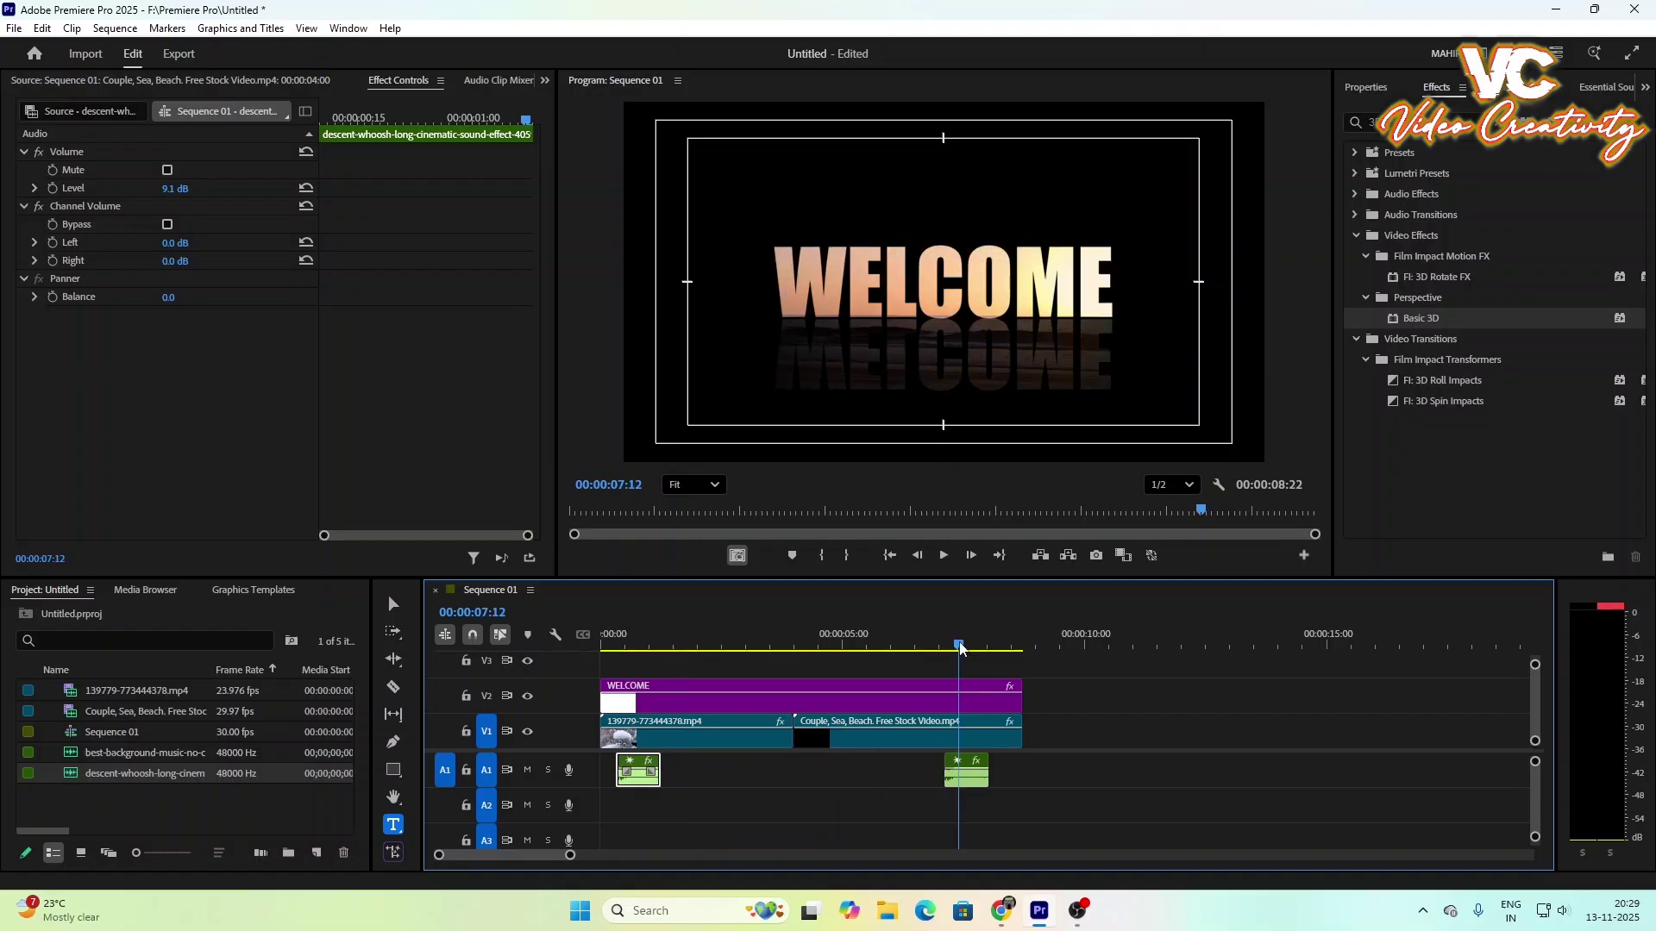
drag(955, 653, 982, 652)
drag(963, 783, 992, 783)
Step: Play the closing zoom and the opening to judge the loudness of both whoosh sounds
drag(982, 654, 947, 653)
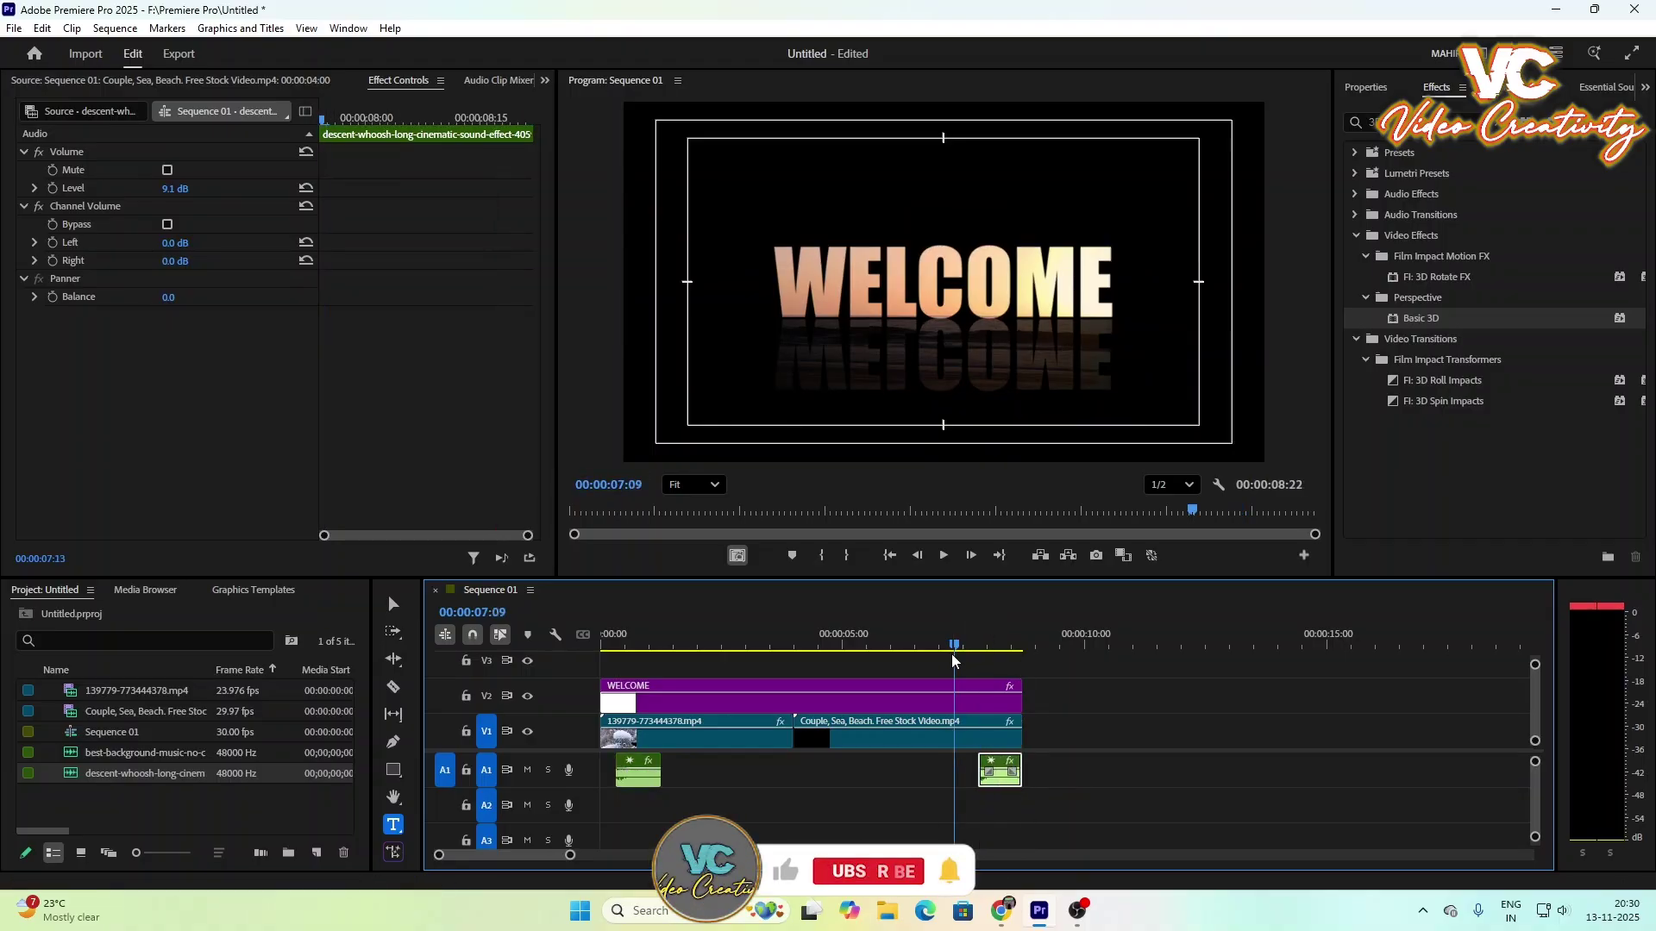
click(946, 556)
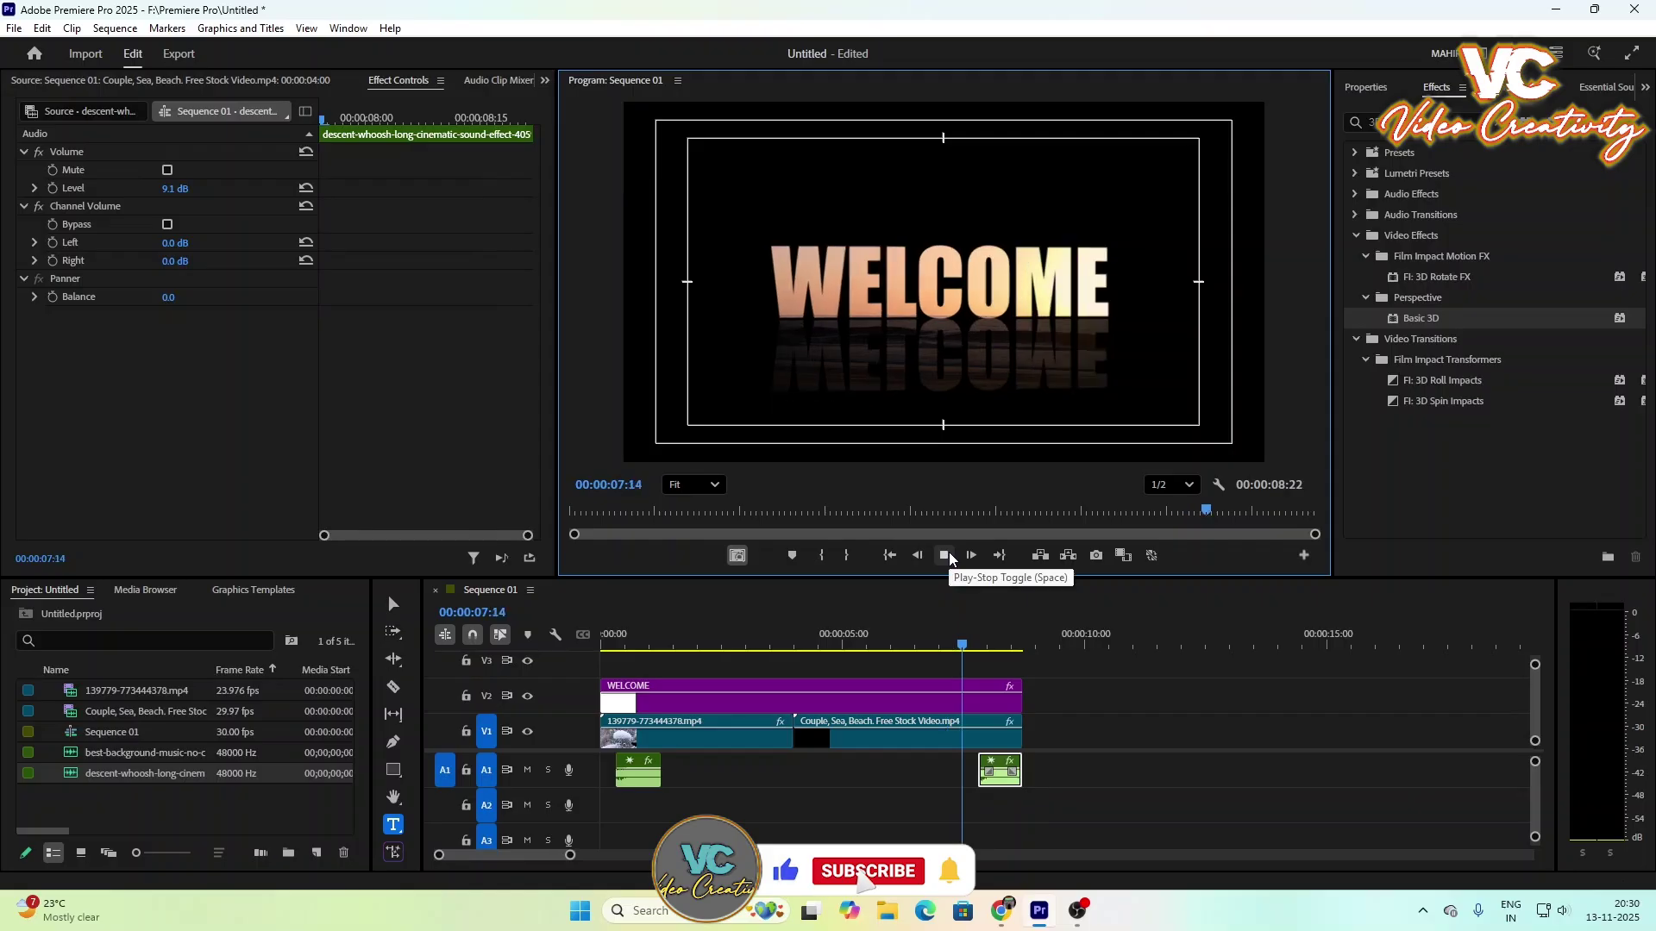
click(949, 558)
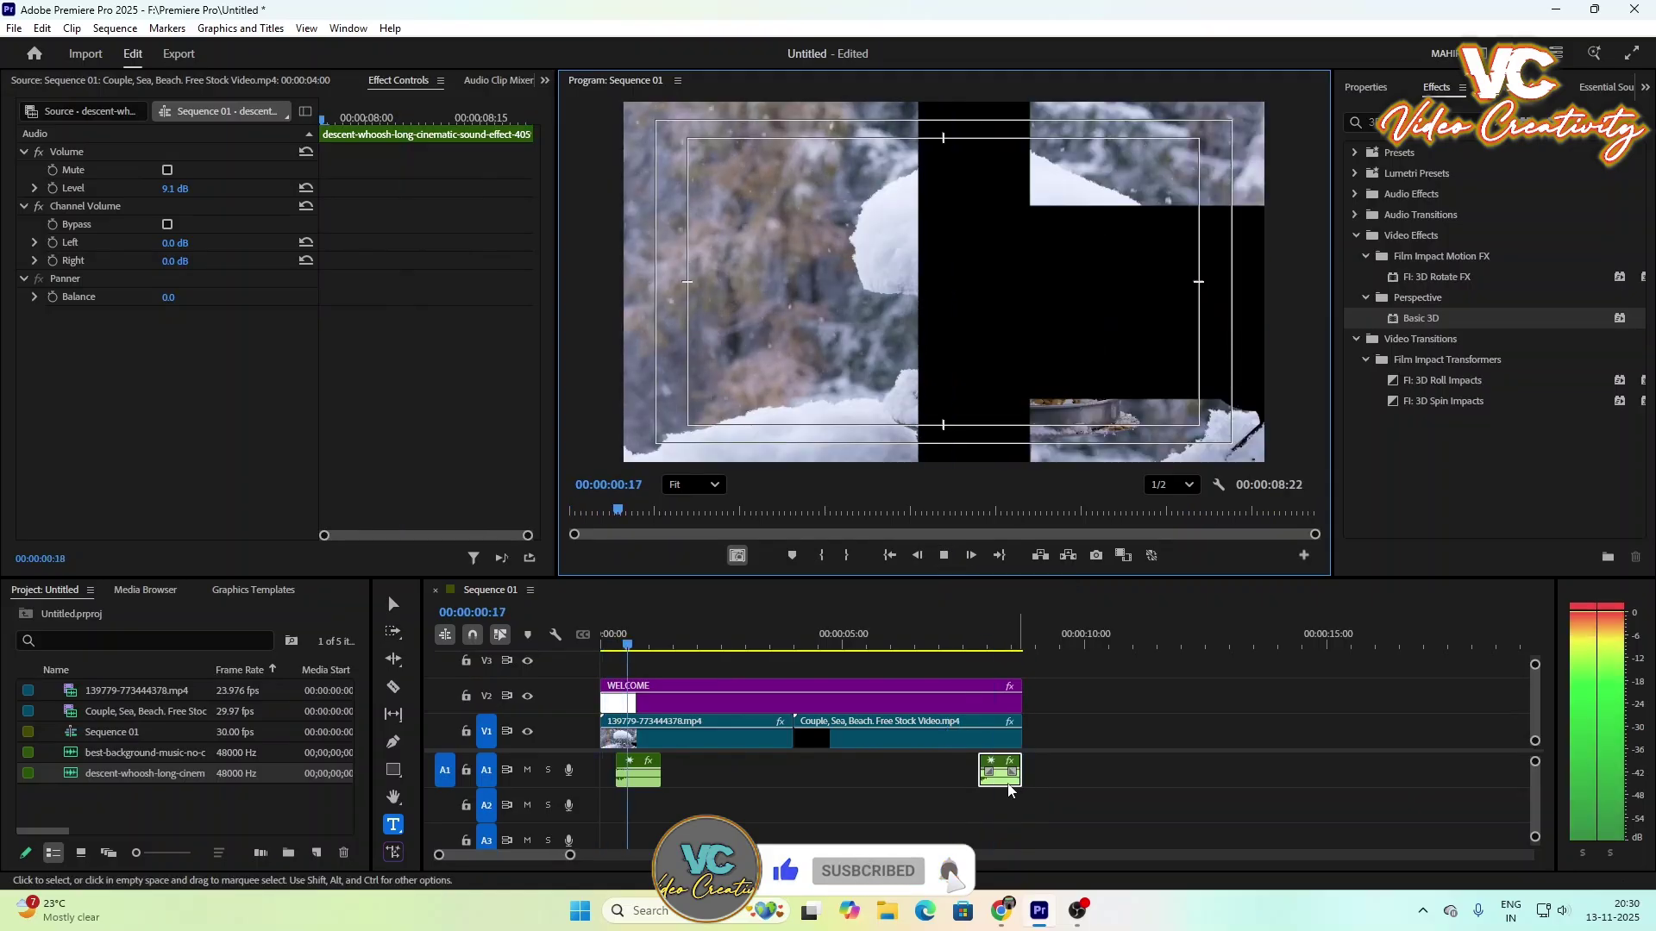
key(space)
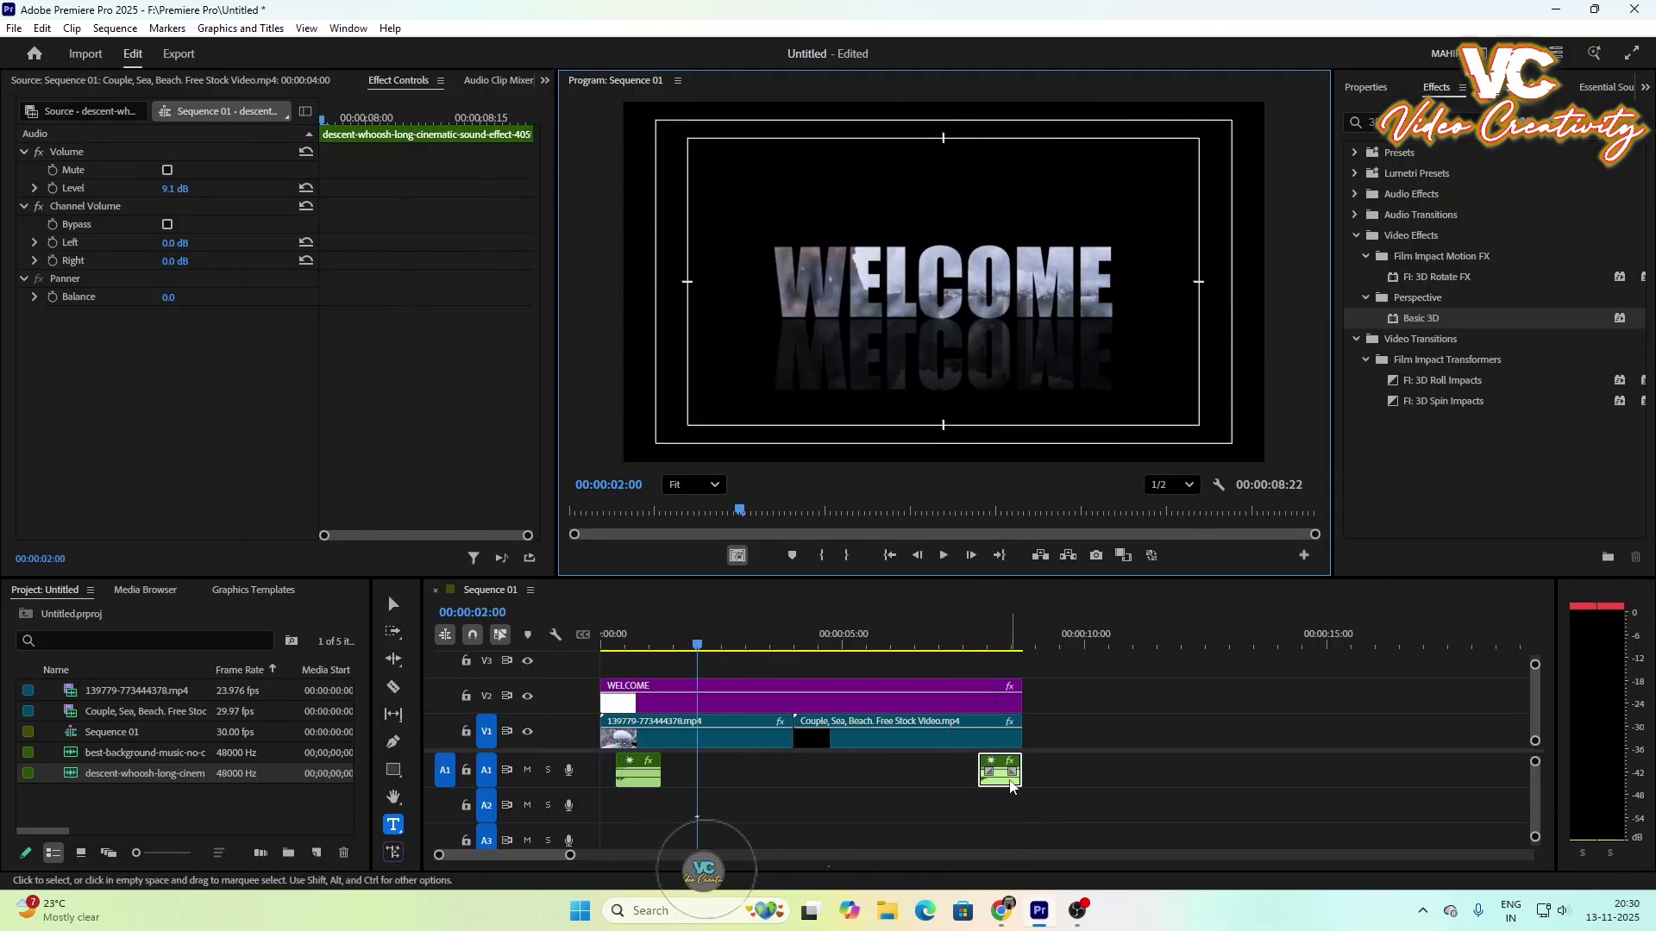
Step: Lower the closing whoosh's level to -5.0 dB and turn down the opening whoosh as well
drag(1006, 771, 1011, 780)
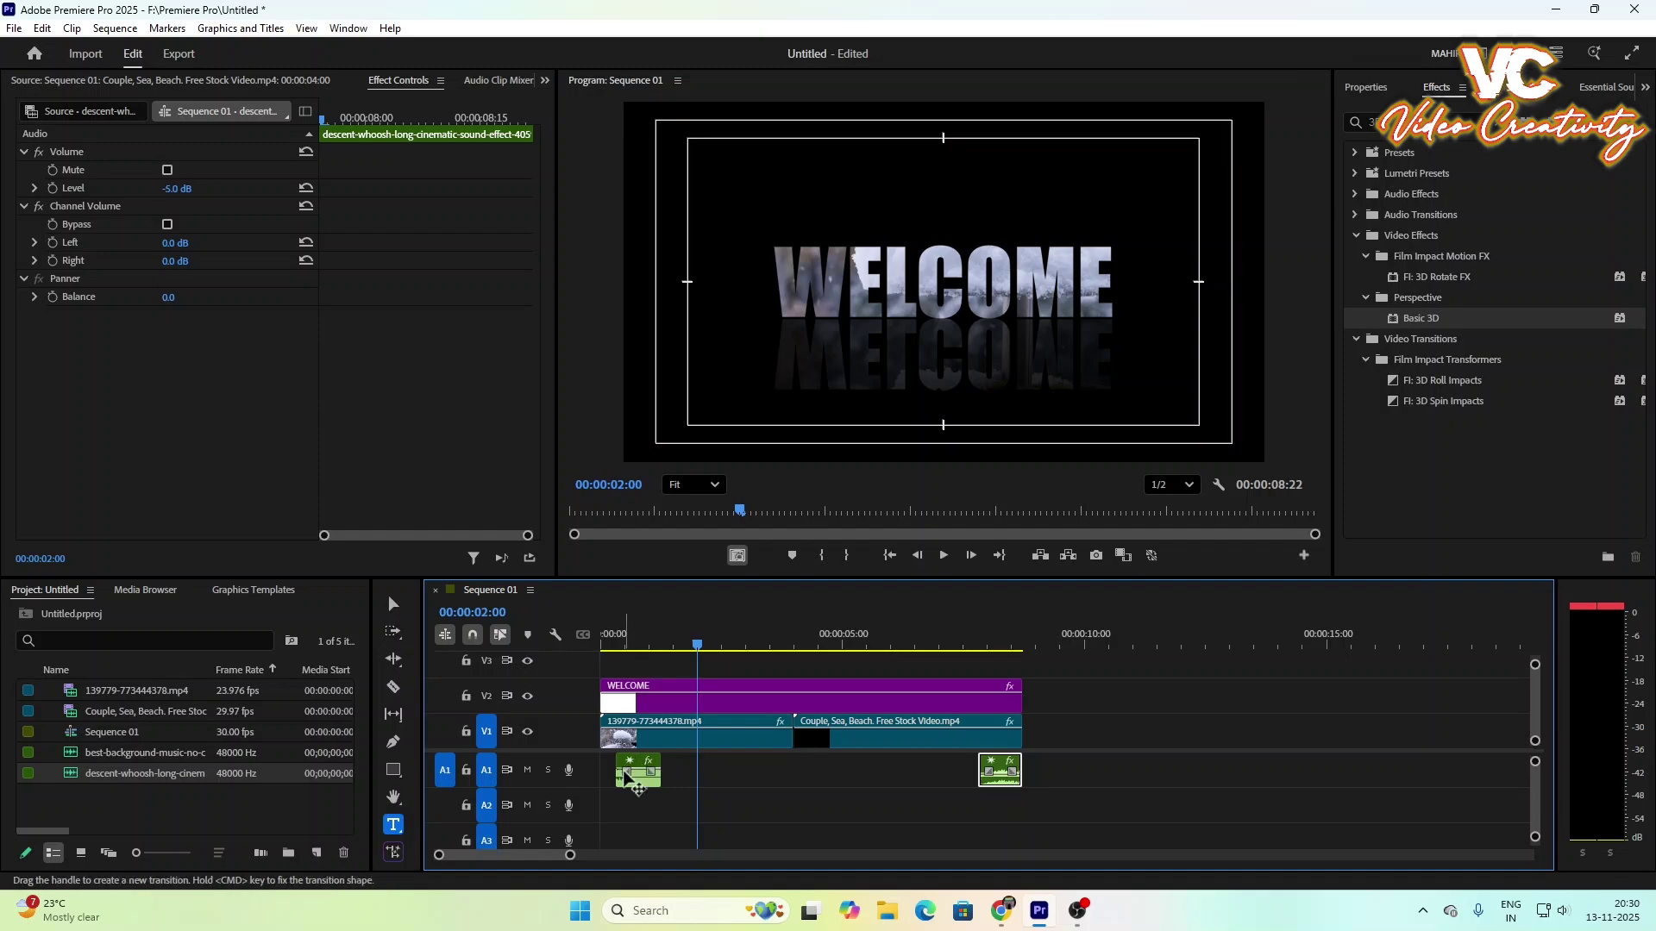
drag(642, 778, 641, 782)
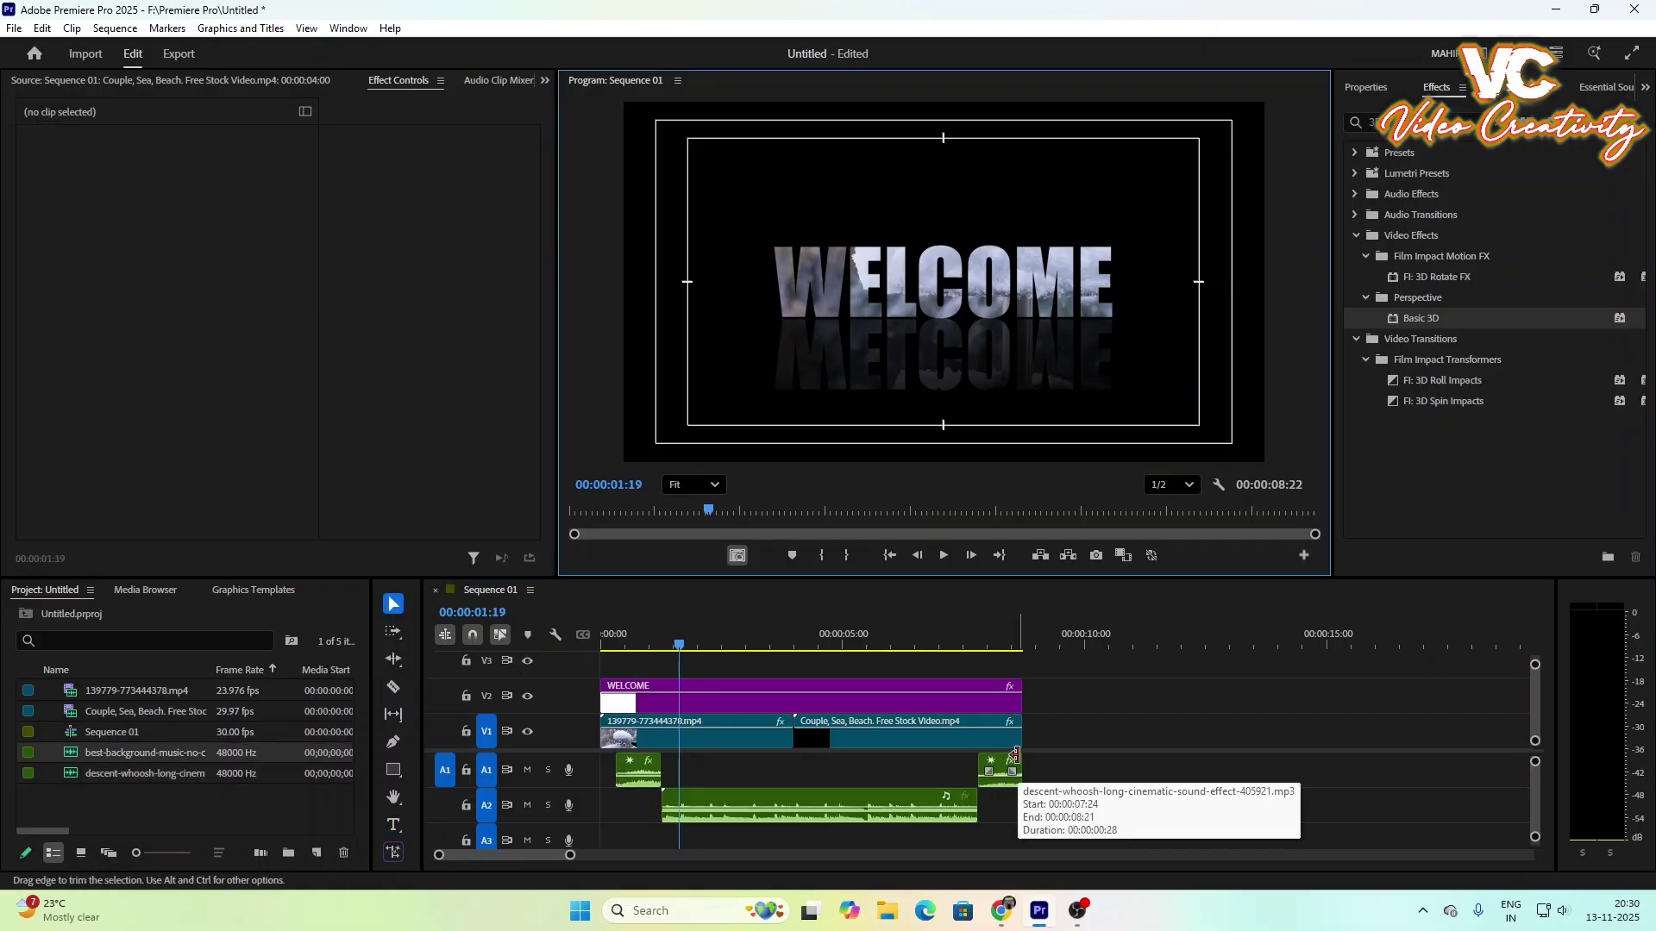